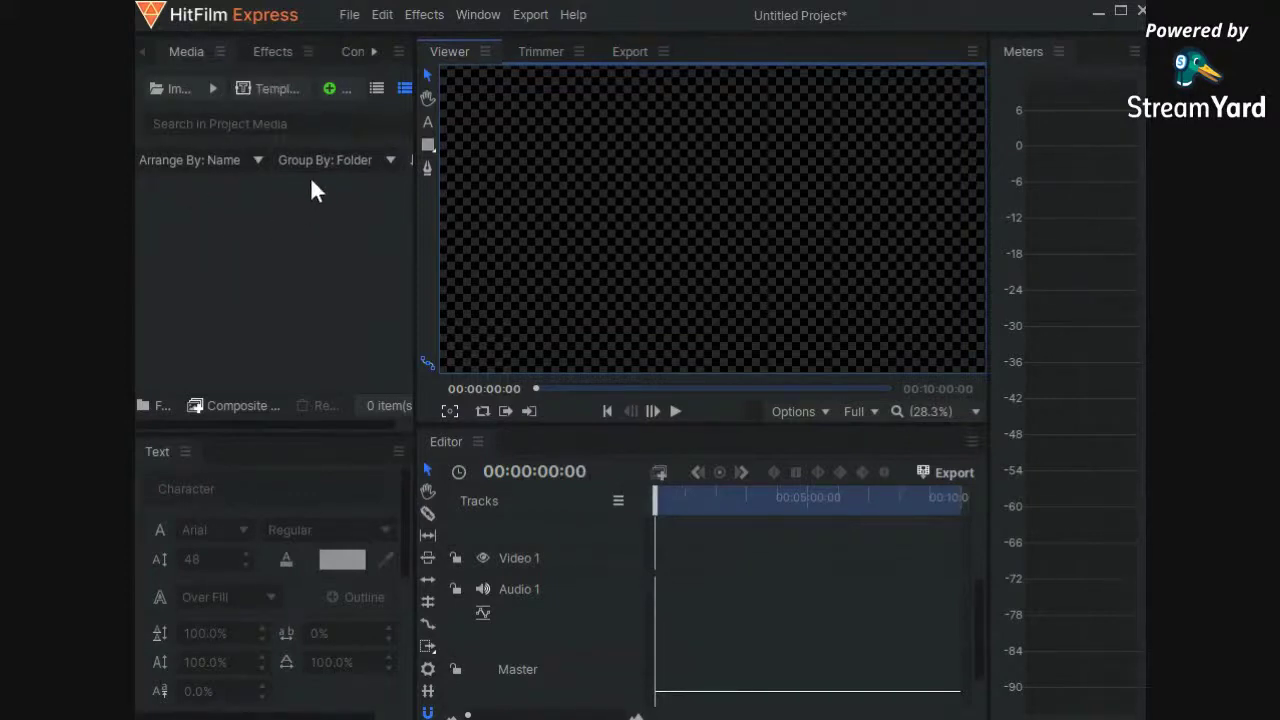
Look over the controls and effects available for the project and return to the project media
left_click(357, 50)
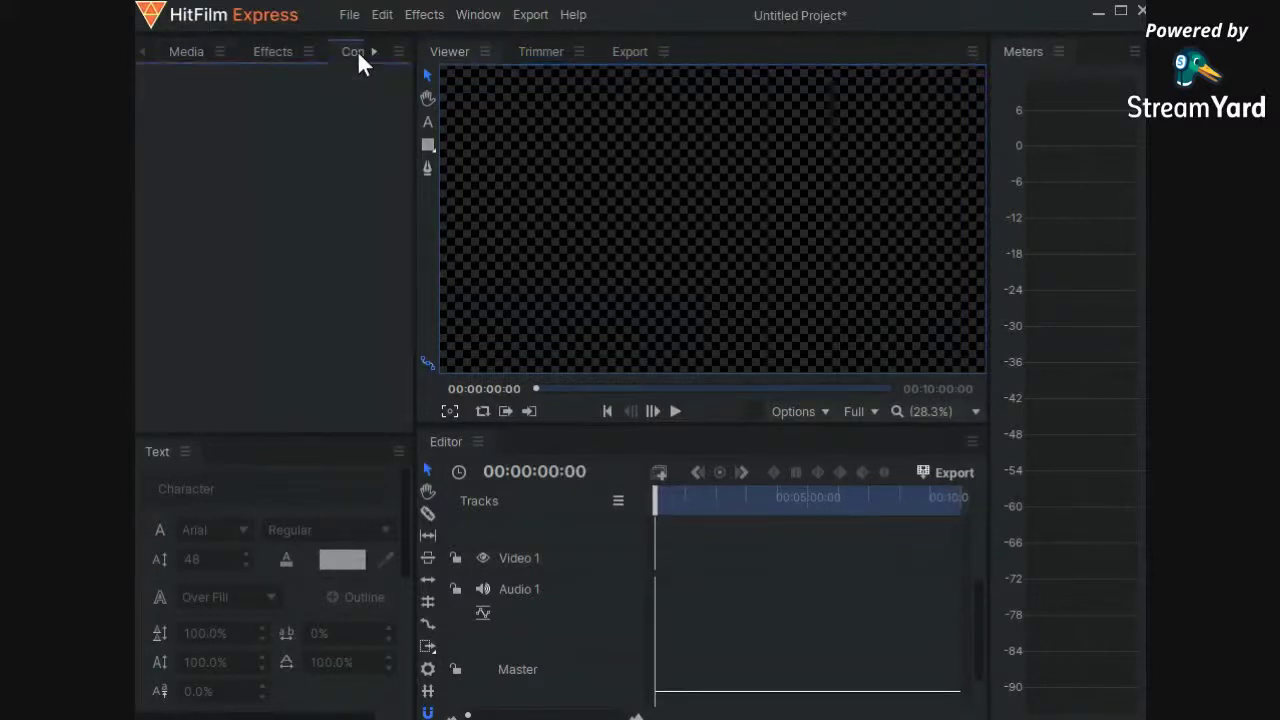
left_click(266, 52)
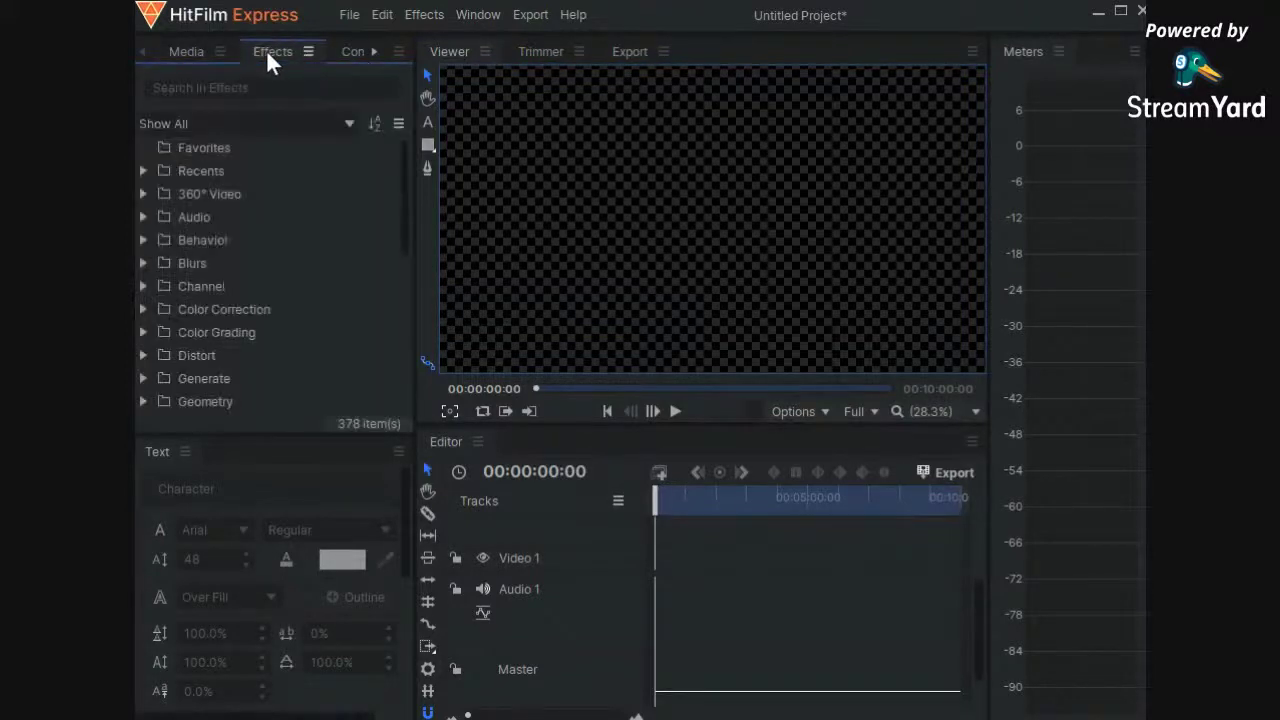
left_click(181, 56)
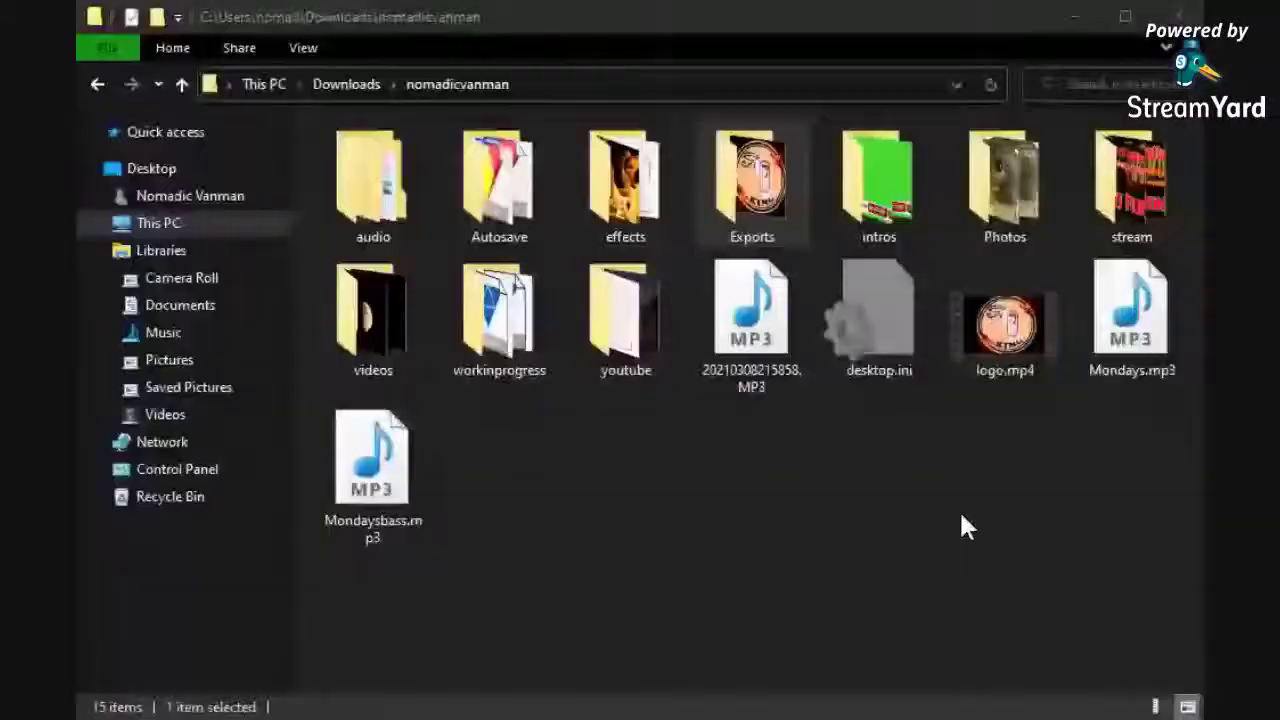
Switch to File Explorer and examine the project folders such as audio, Photos, videos and youtube
left_click(1003, 589)
left_click_drag(1203, 520, 1123, 522)
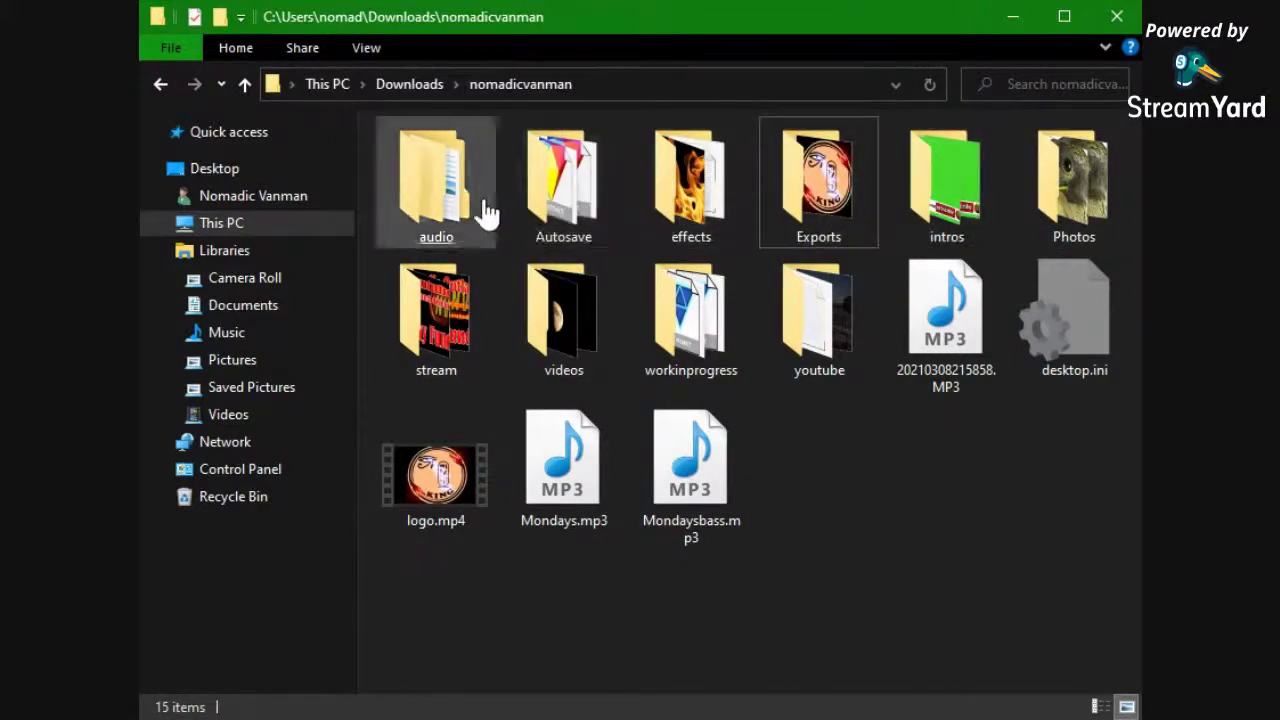
left_click(429, 194)
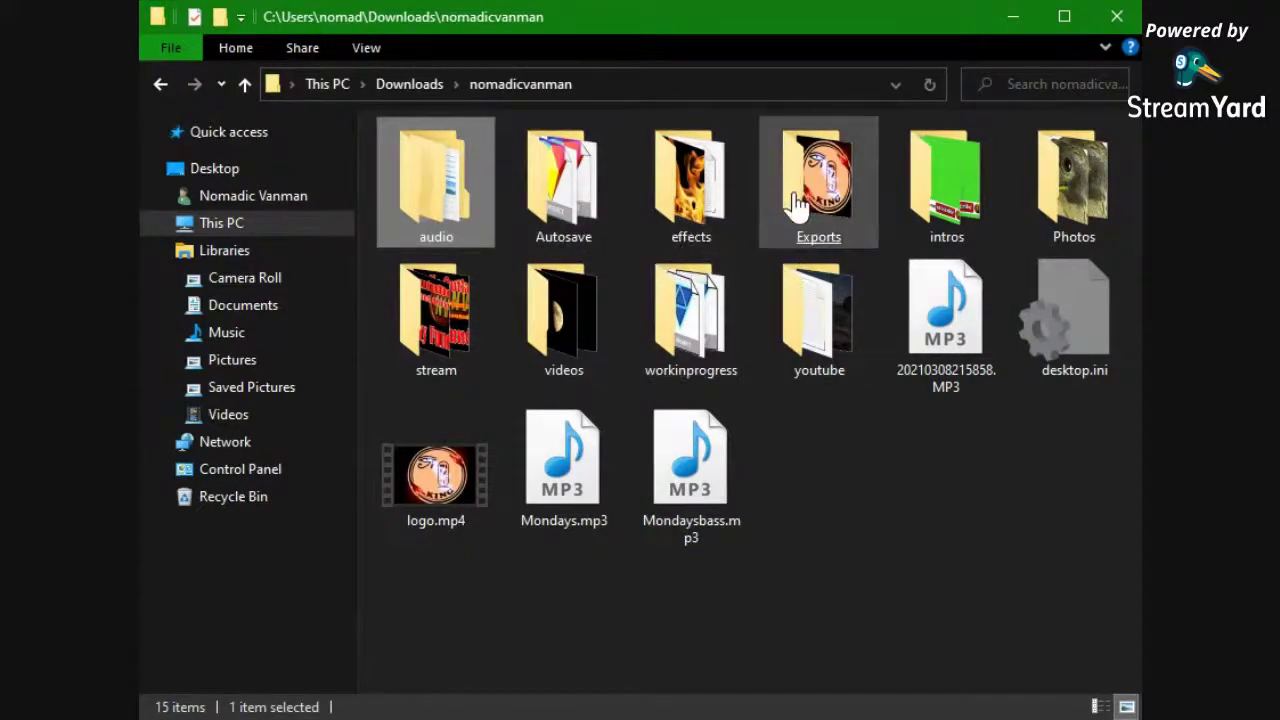
left_click(1020, 298)
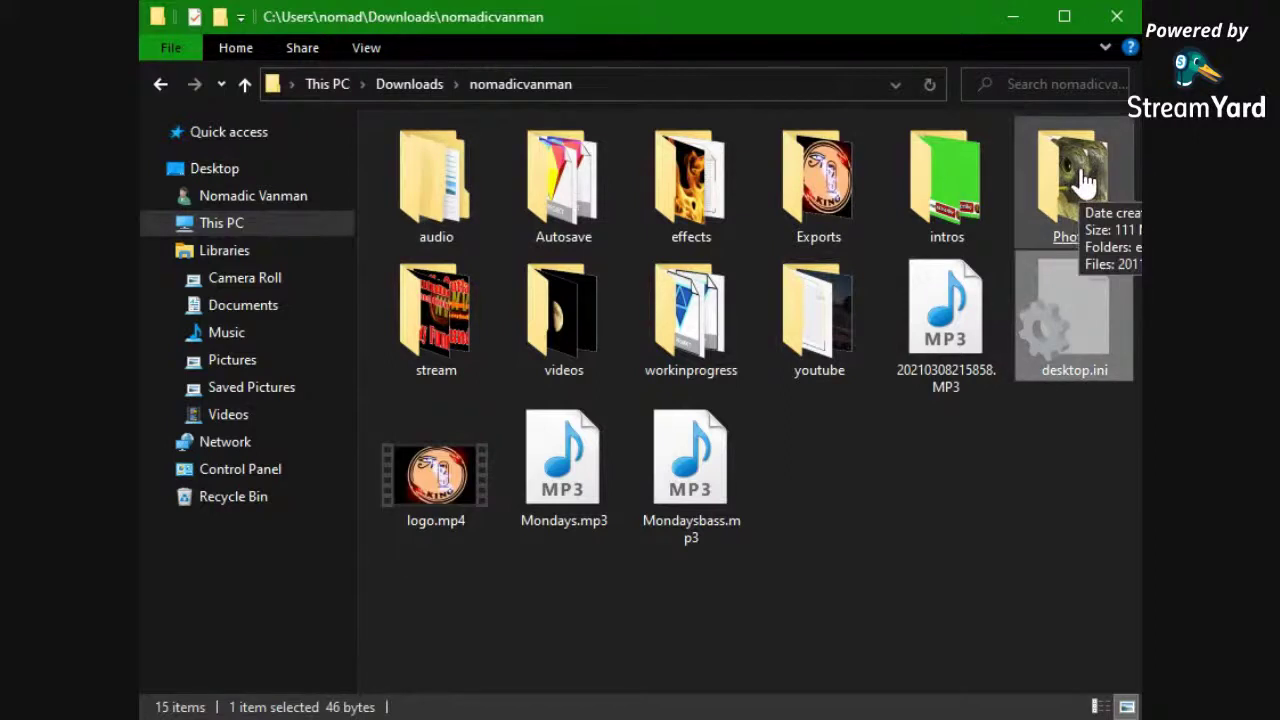
left_click(578, 336)
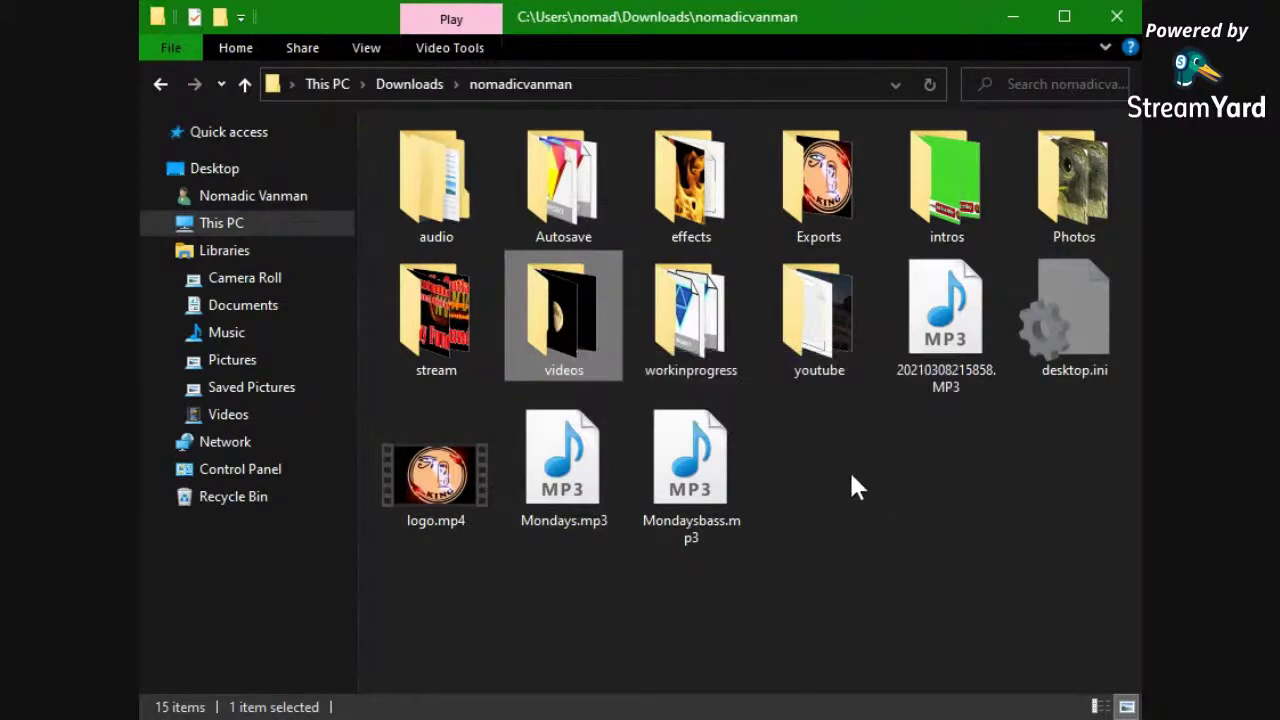
left_click(818, 330)
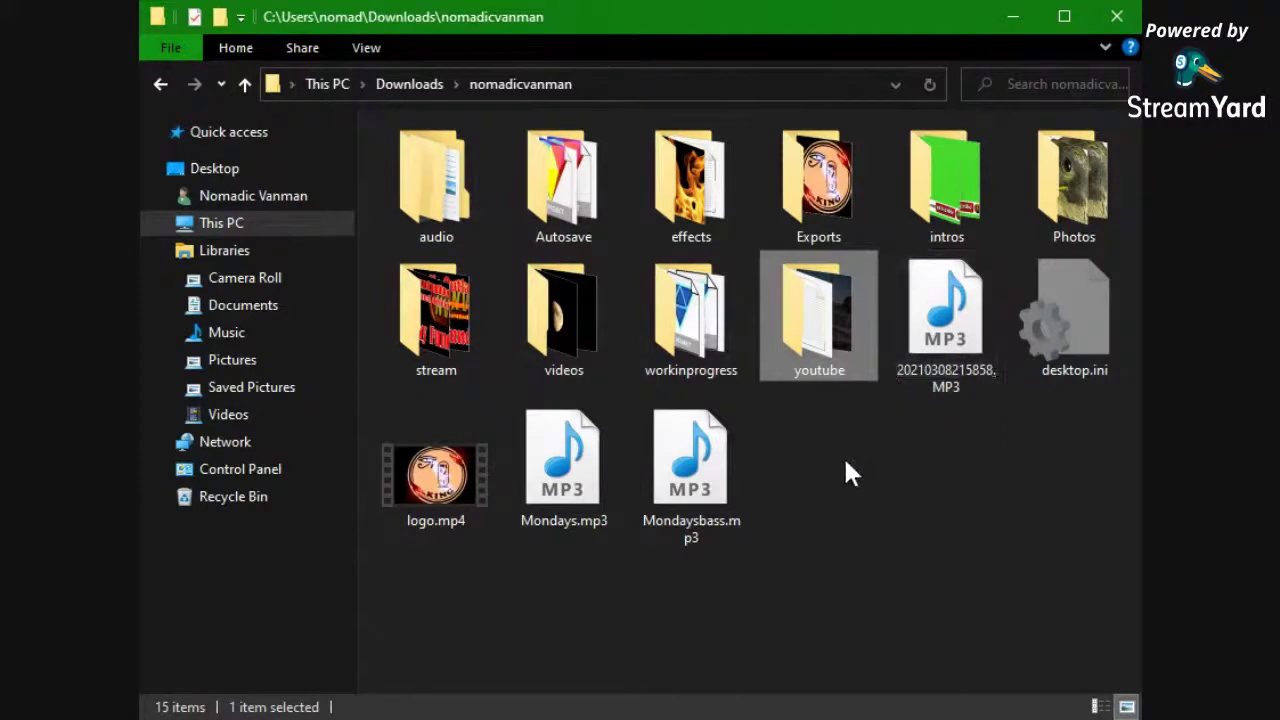
Open the 00outandabout clip folder inside videos and may2021
left_click(578, 323)
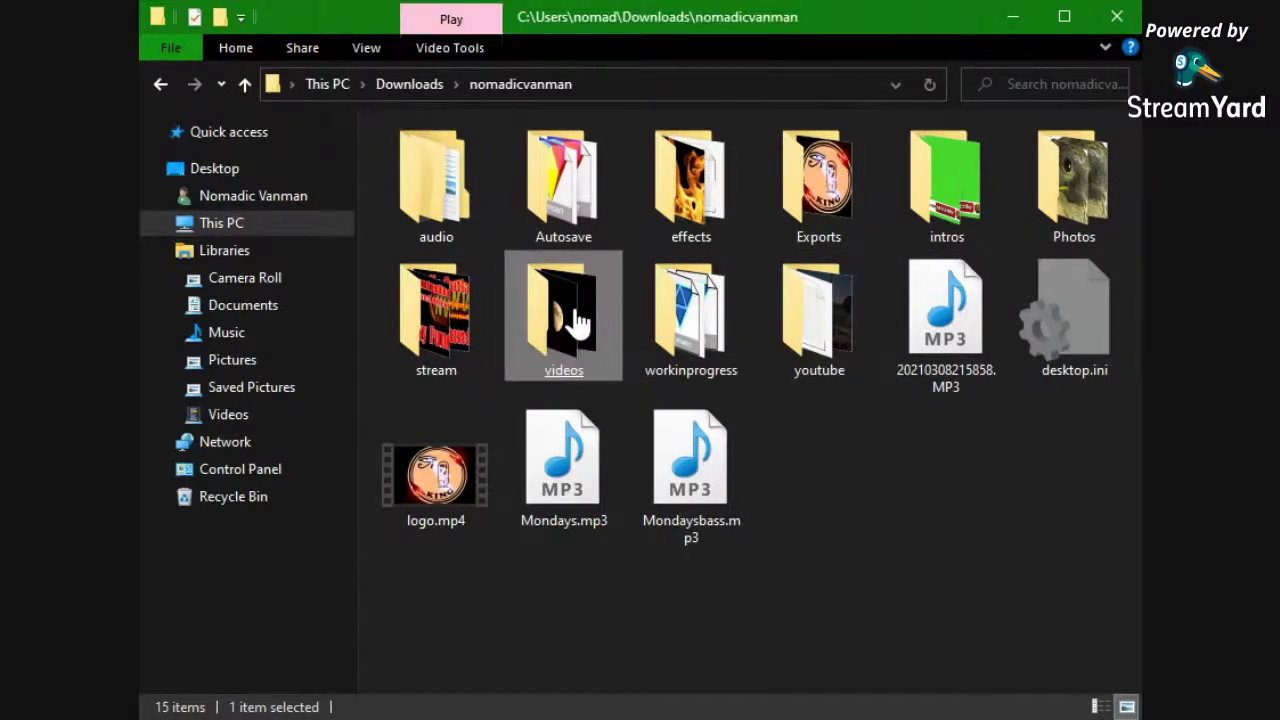
double_click(578, 323)
left_click(568, 325)
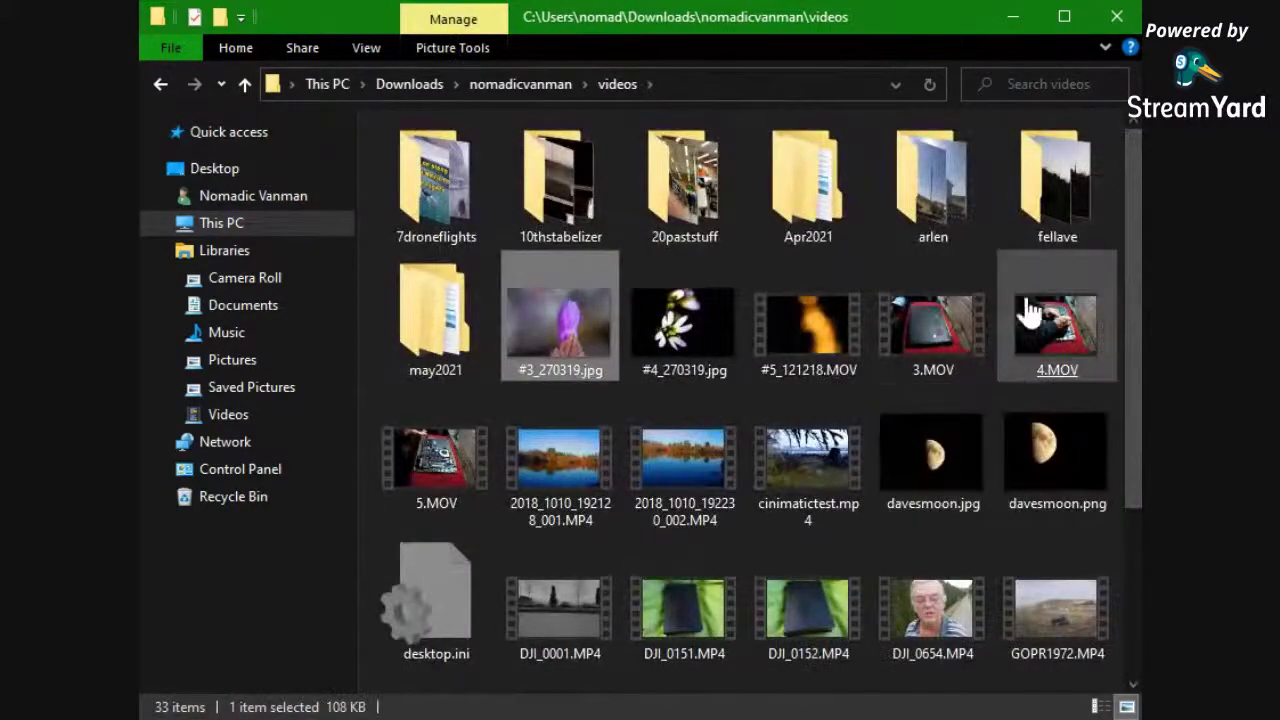
double_click(450, 340)
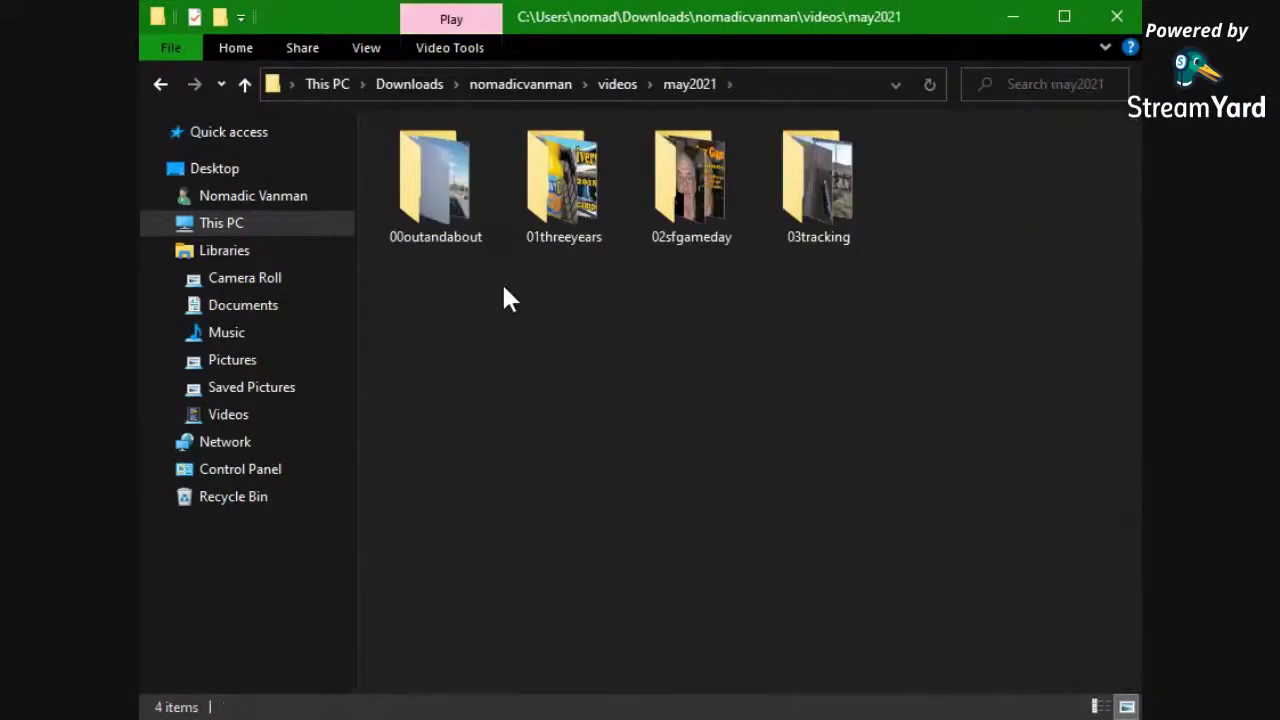
left_click(424, 168)
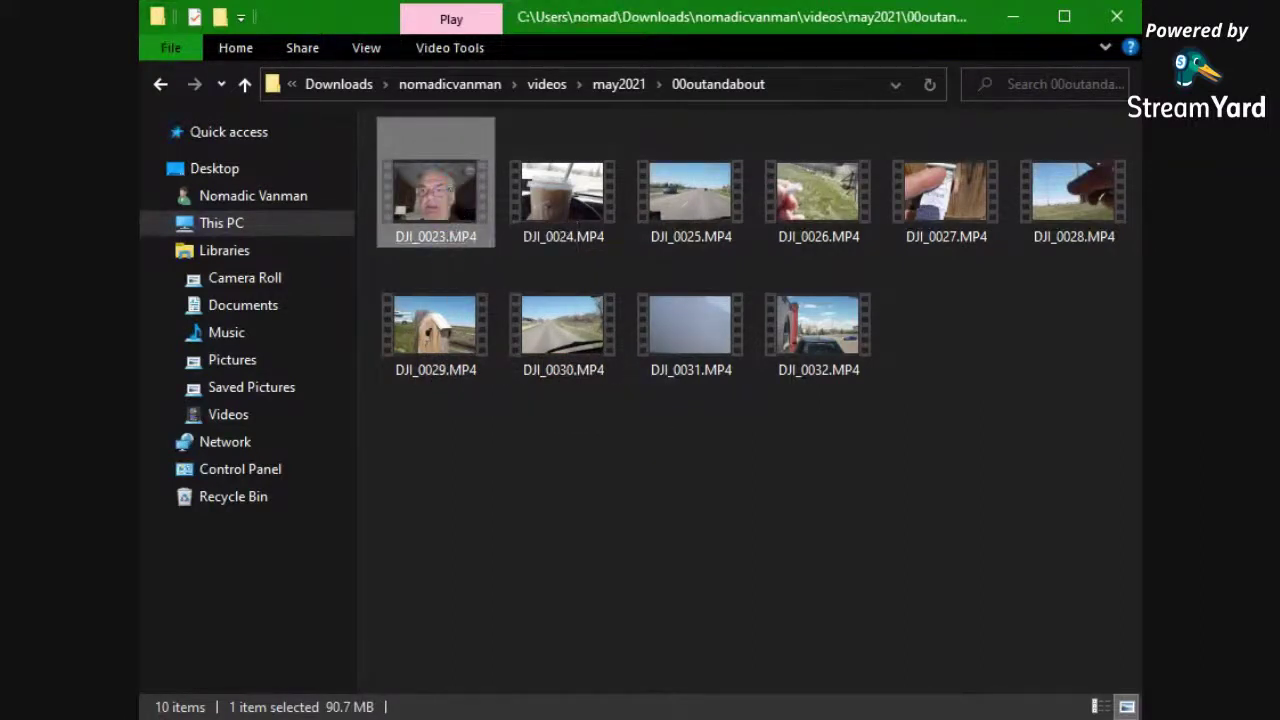
Rename the clips DJI_0023 through DJI_0026 as 1, 2, 3 and 4 in order
key("F2")
type("1")
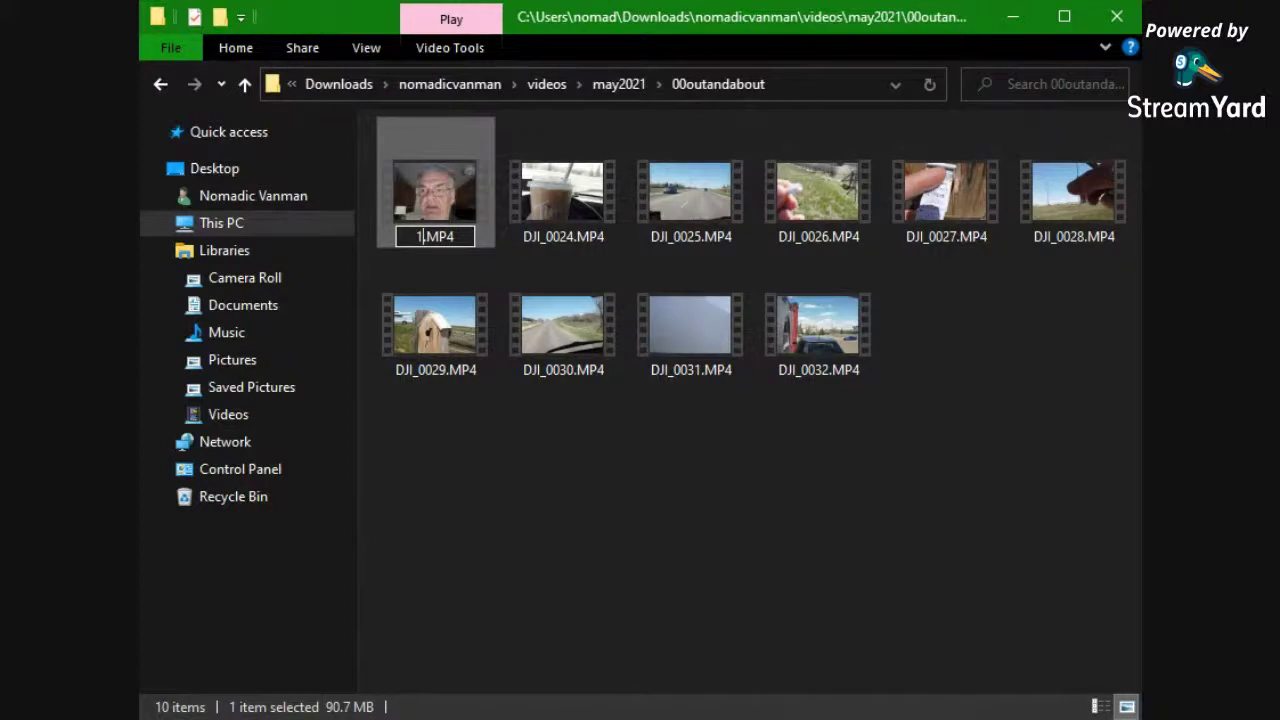
key("Tab")
type("2")
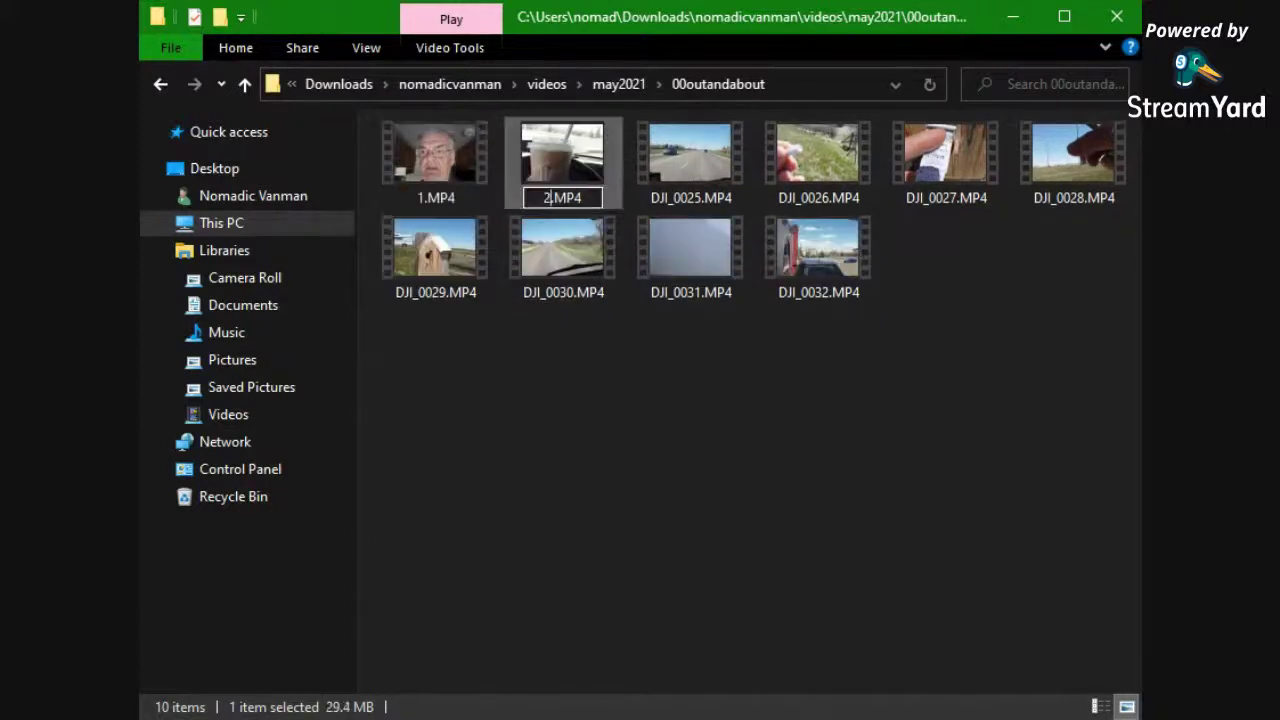
key("Tab")
type("3")
key("Tab")
type("4")
key("Tab")
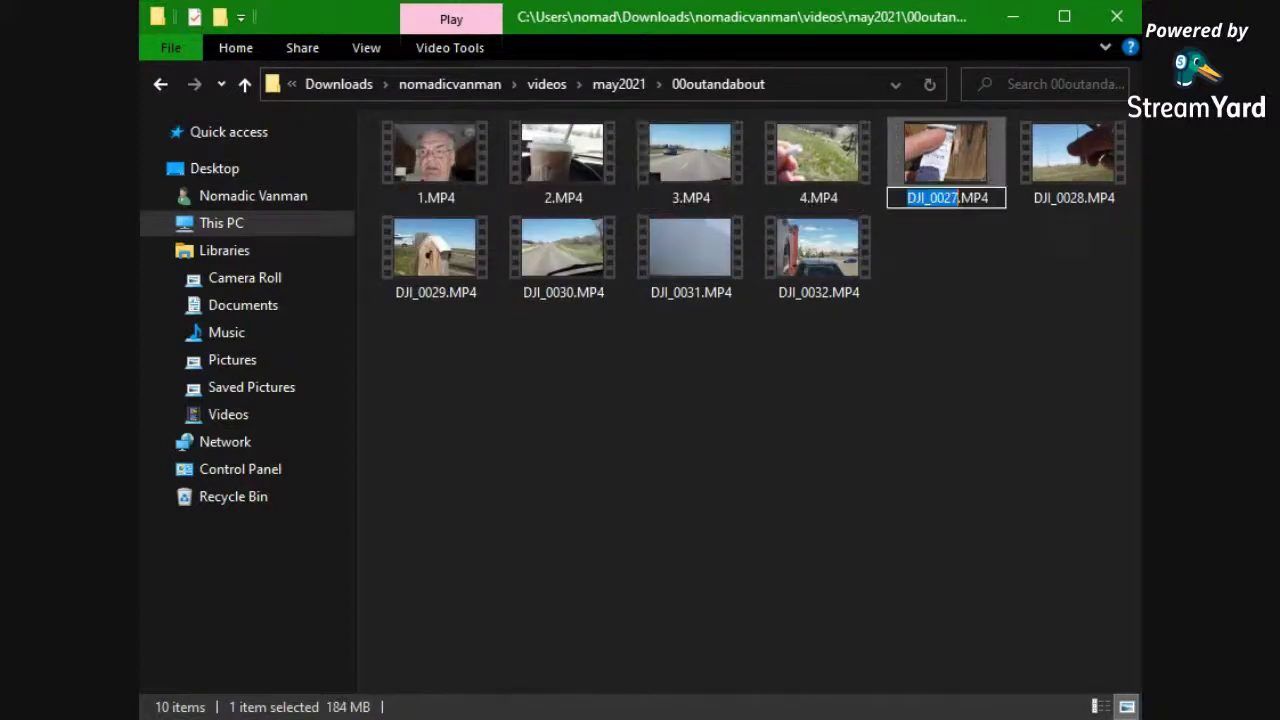
Rename the clips DJI_0027 through DJI_0030 as 5, 6, 7 and 8 in order
type("5")
key("Tab")
type("6")
key("Tab")
type("7")
key("Tab")
type("8")
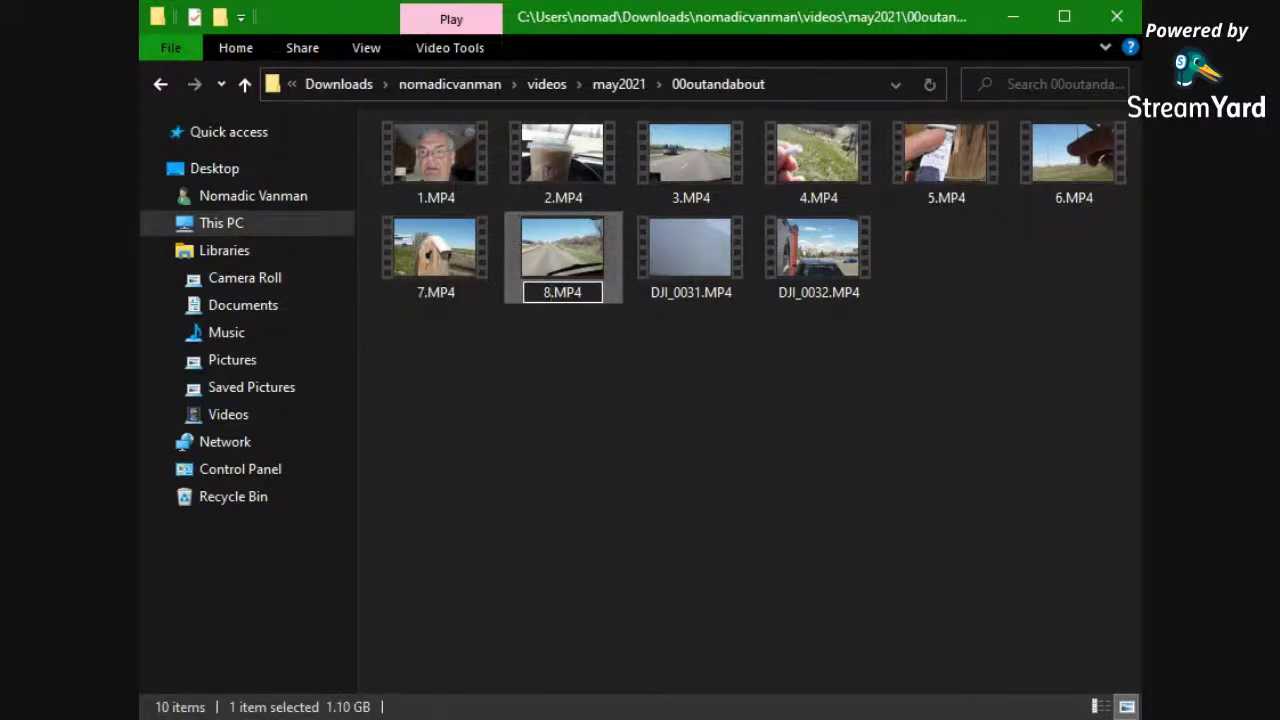
left_click(636, 414)
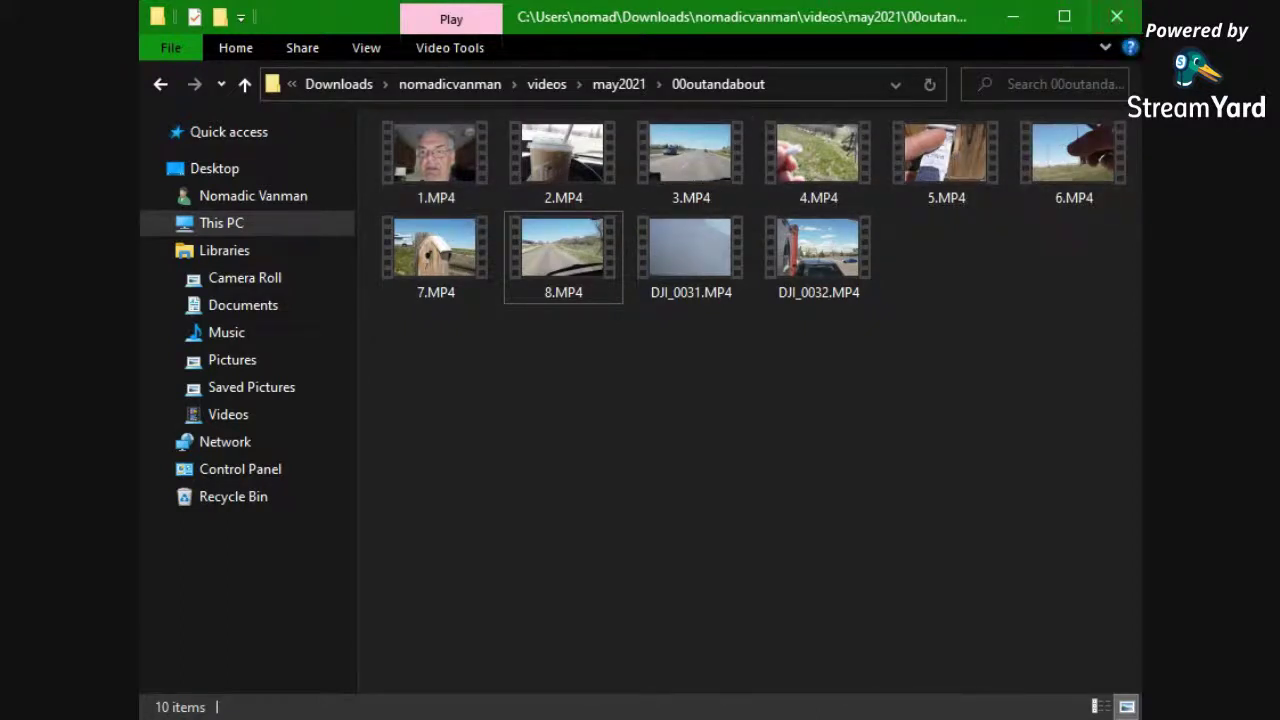
Switch back to HitFilm Express and import the clips 1.MP4 through 8.MP4 from the 00outandabout folder
left_click(1016, 18)
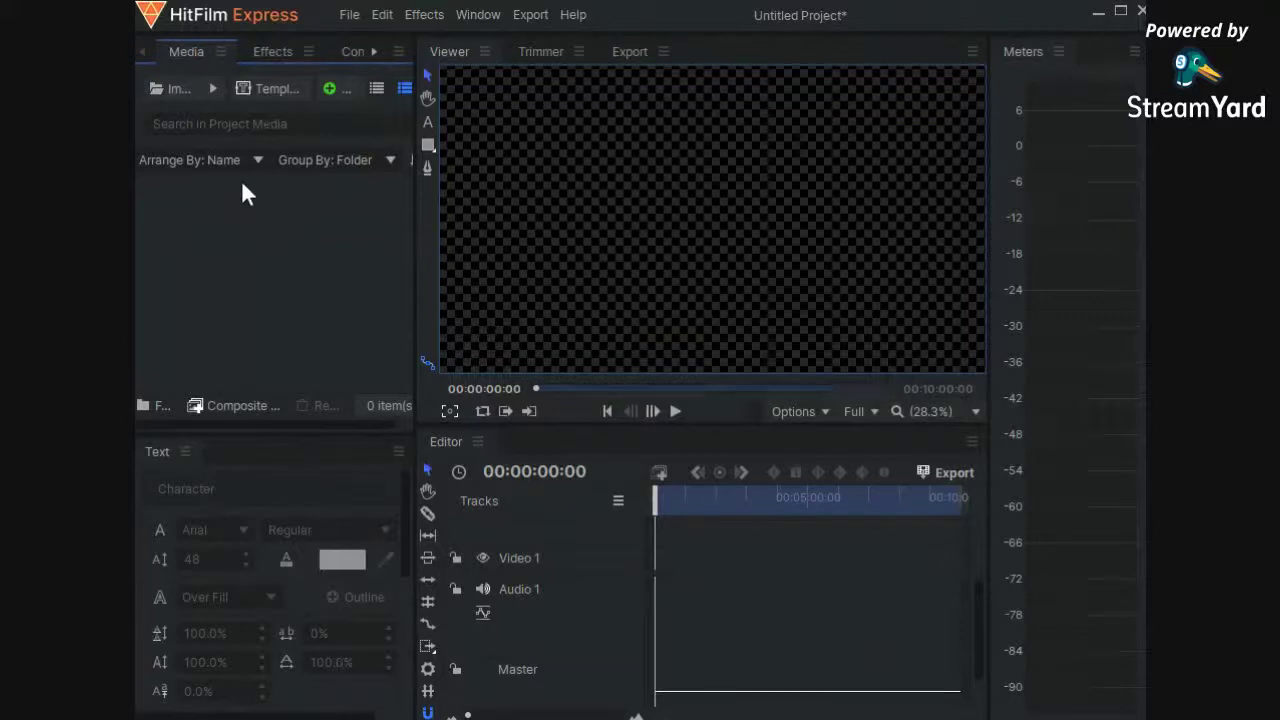
left_click(167, 92)
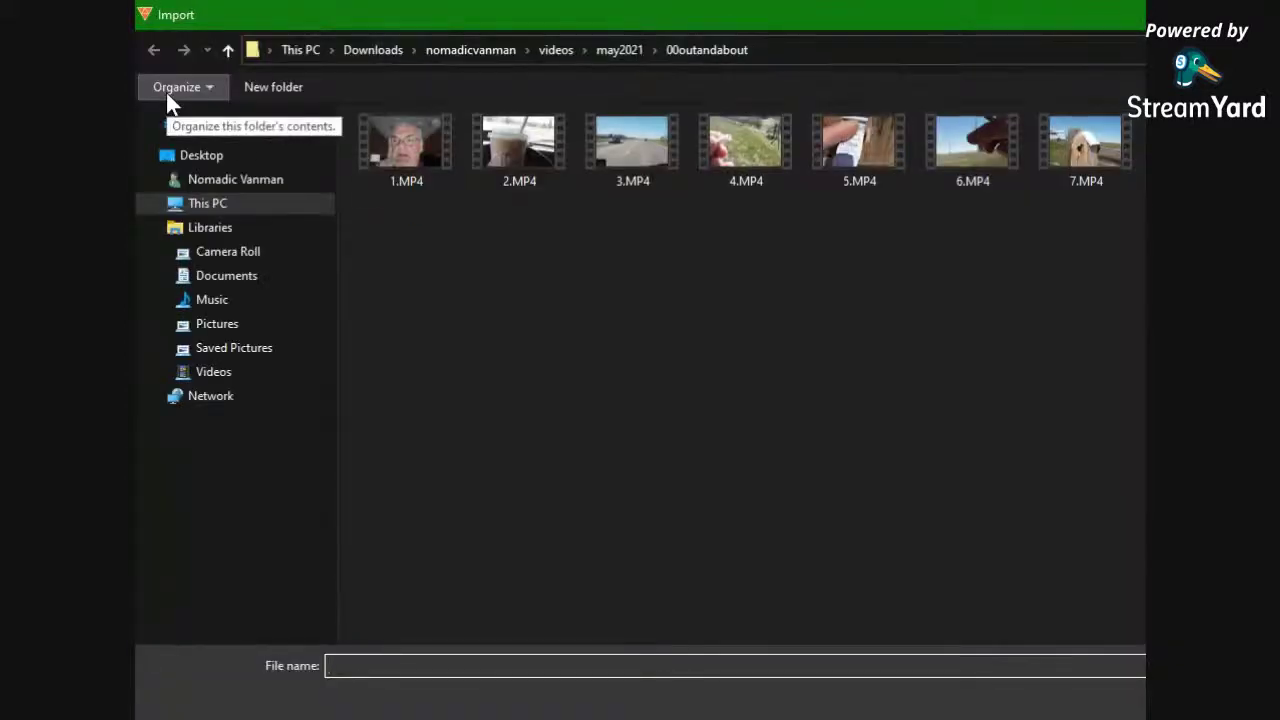
left_click_drag(395, 231, 1143, 106)
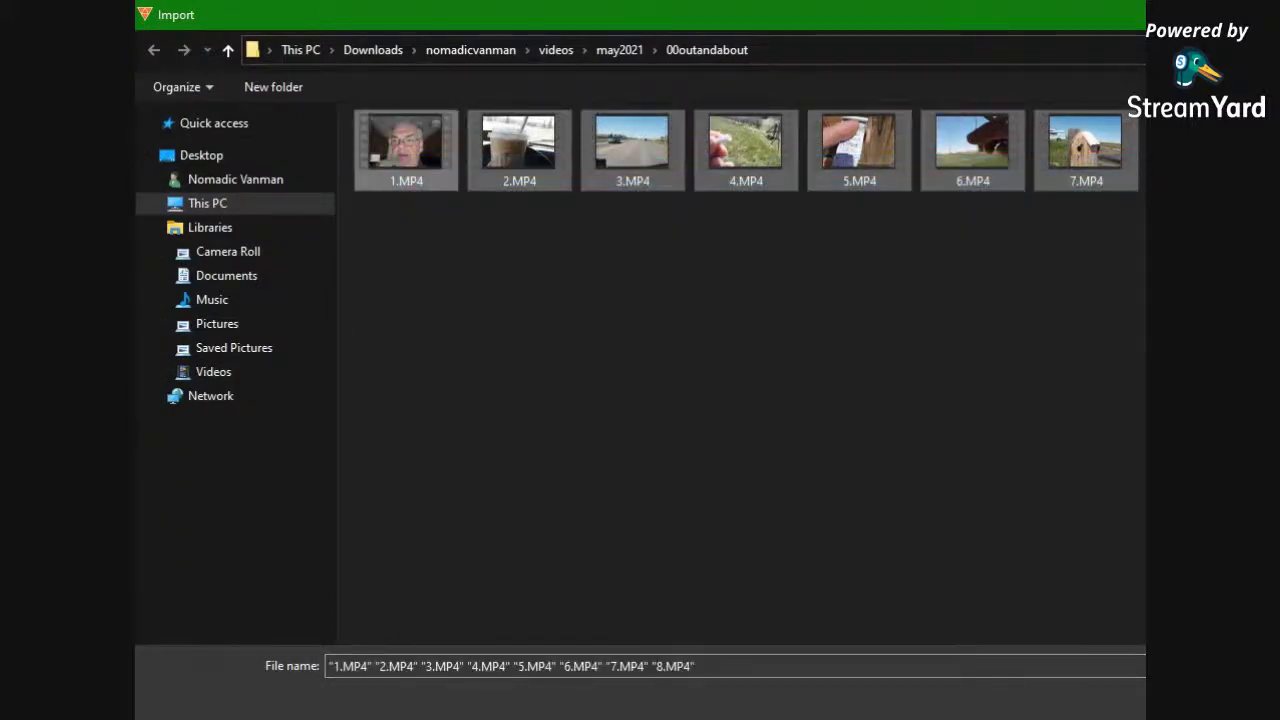
key("Return")
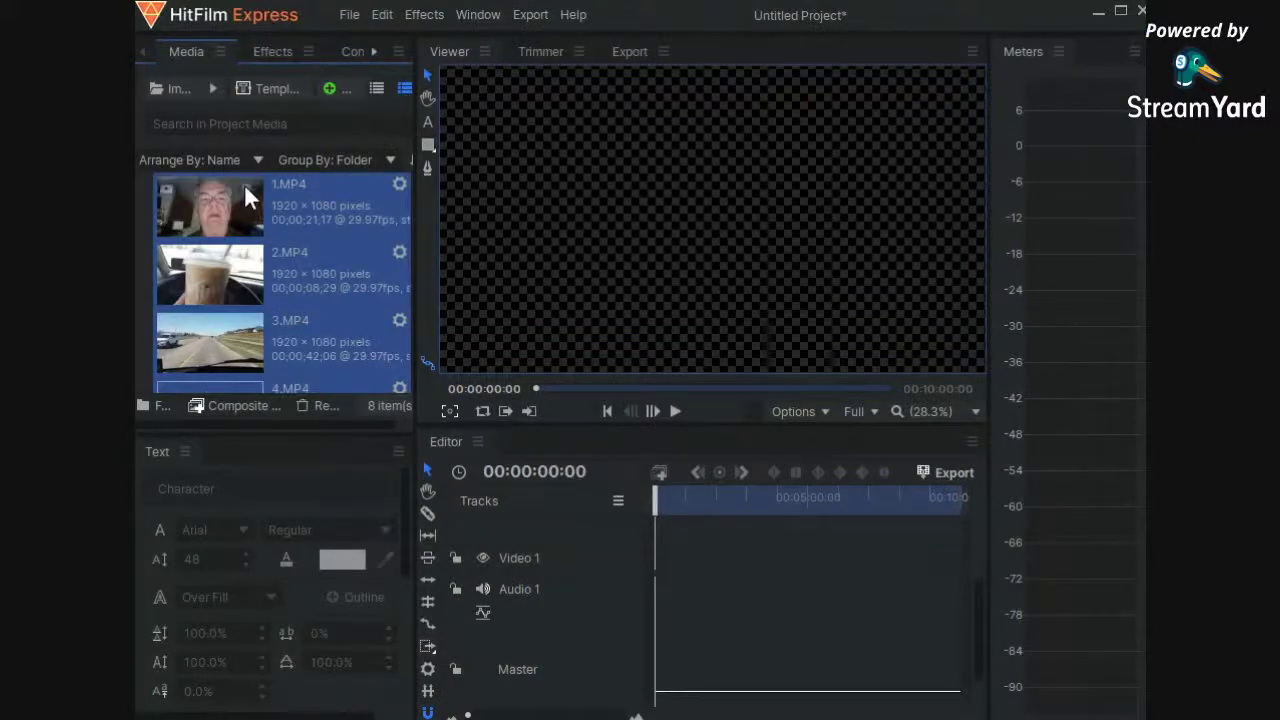
Load the 1.MP4 clip into the Trimmer and play it through
left_click(299, 199)
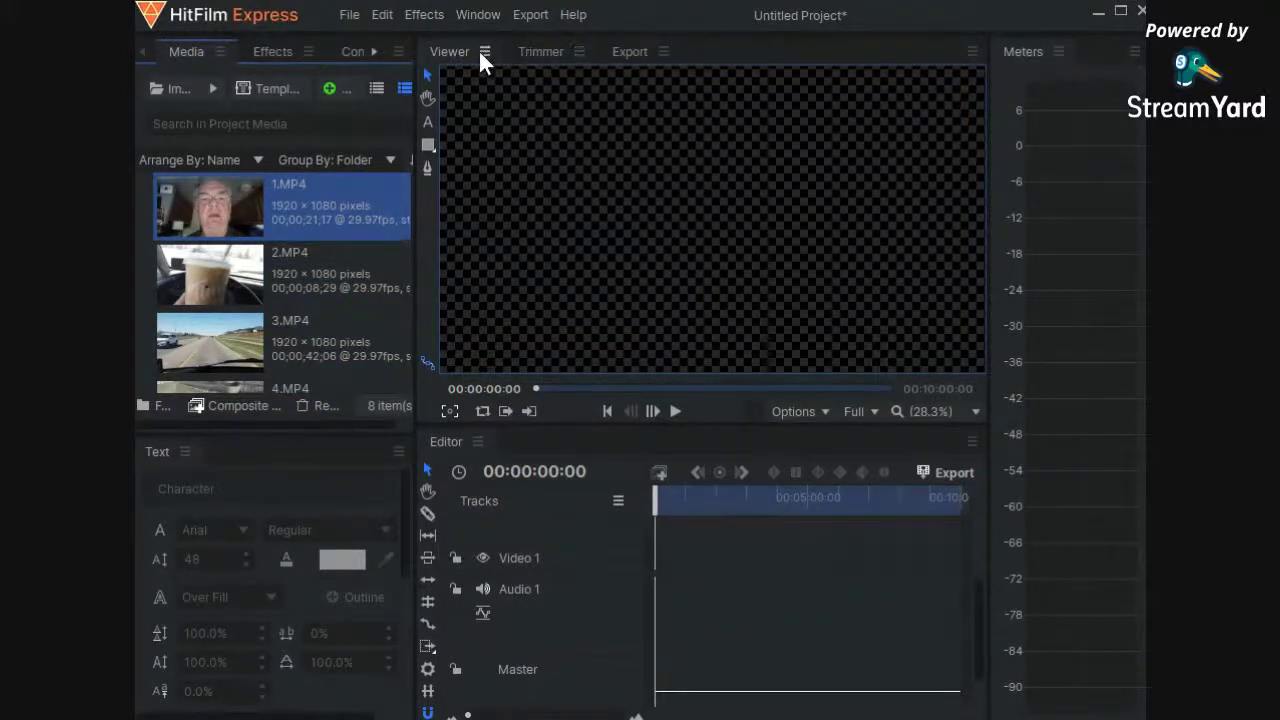
left_click(535, 56)
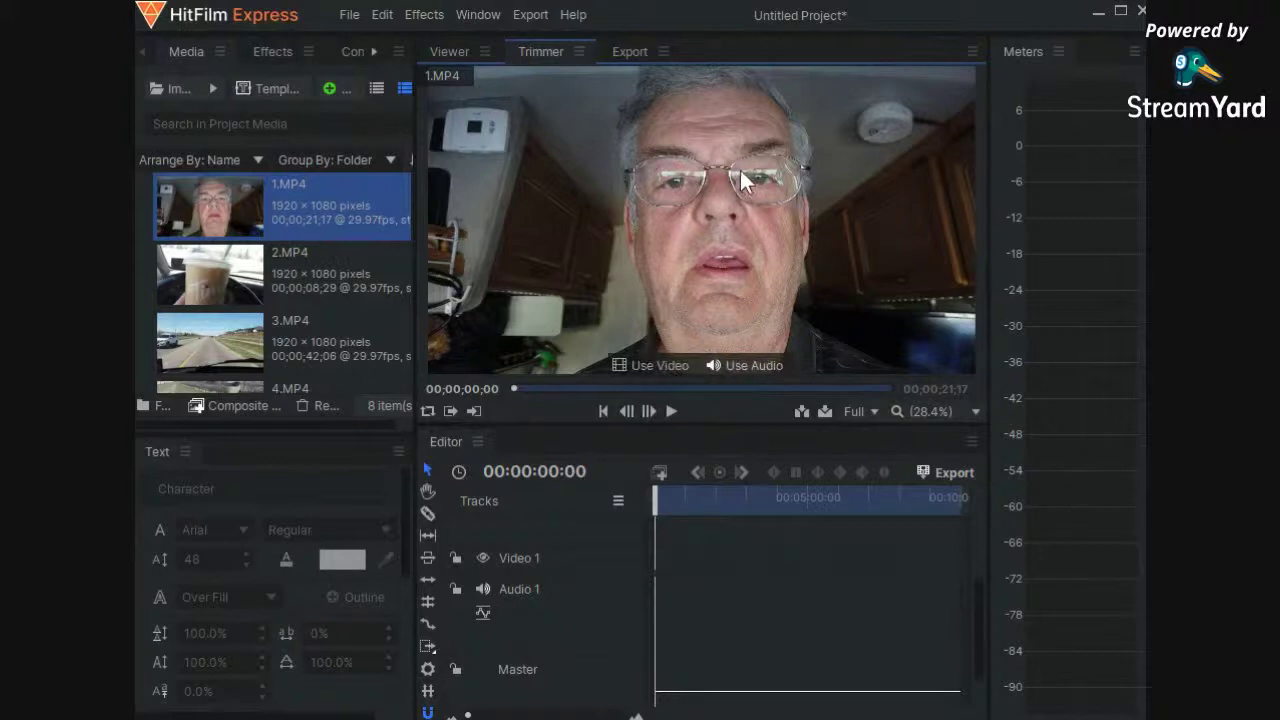
left_click(669, 411)
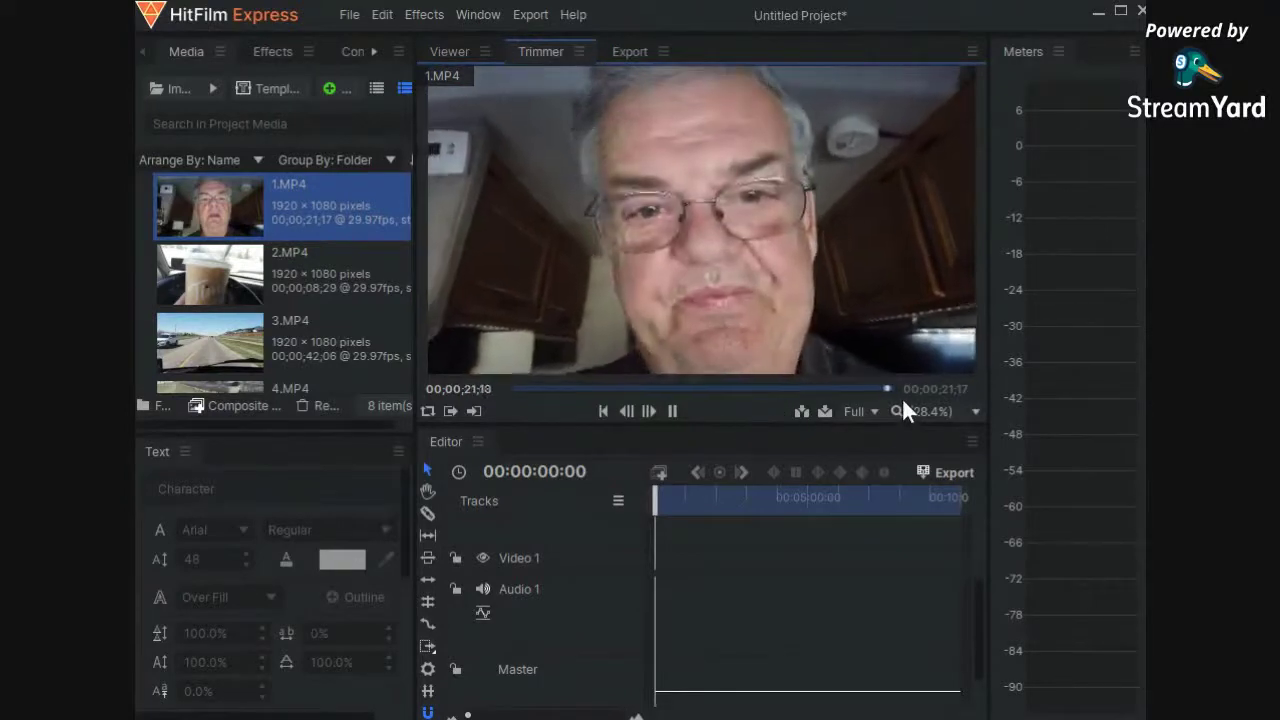
Insert 1.MP4 into the editor timeline, declining to change the sequence settings to match the clip
mouse_move(698, 267)
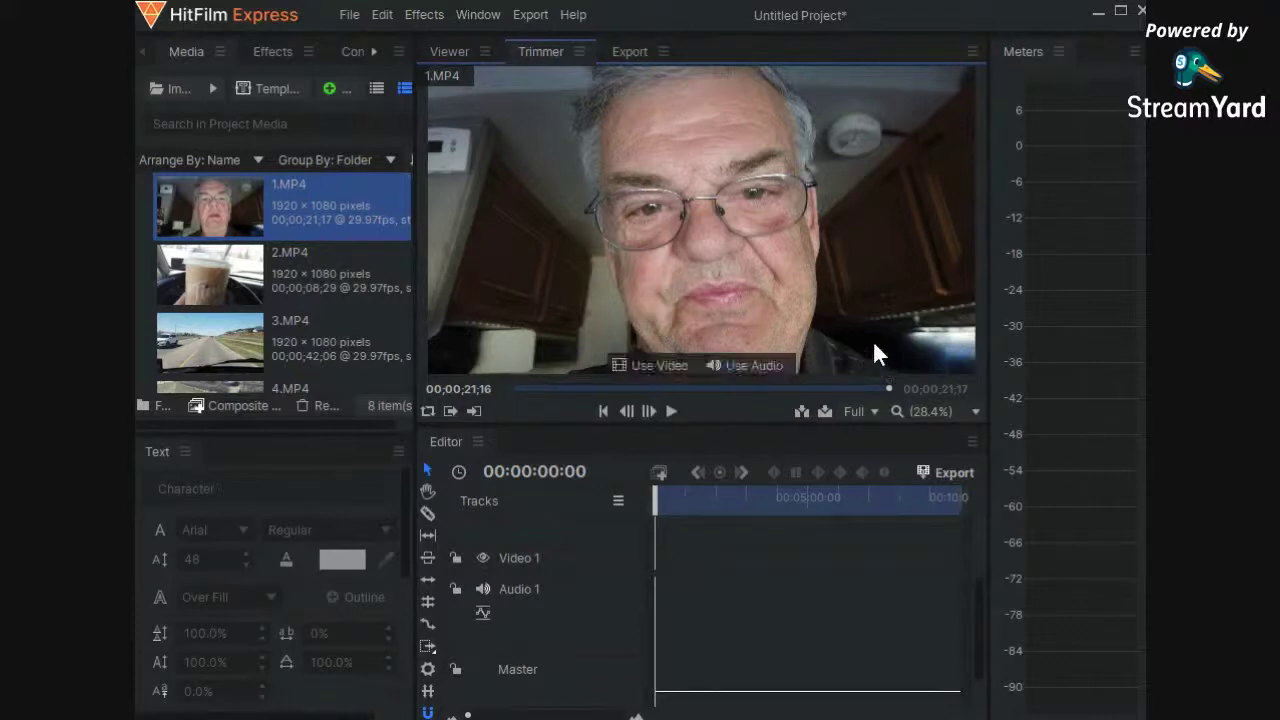
mouse_move(775, 328)
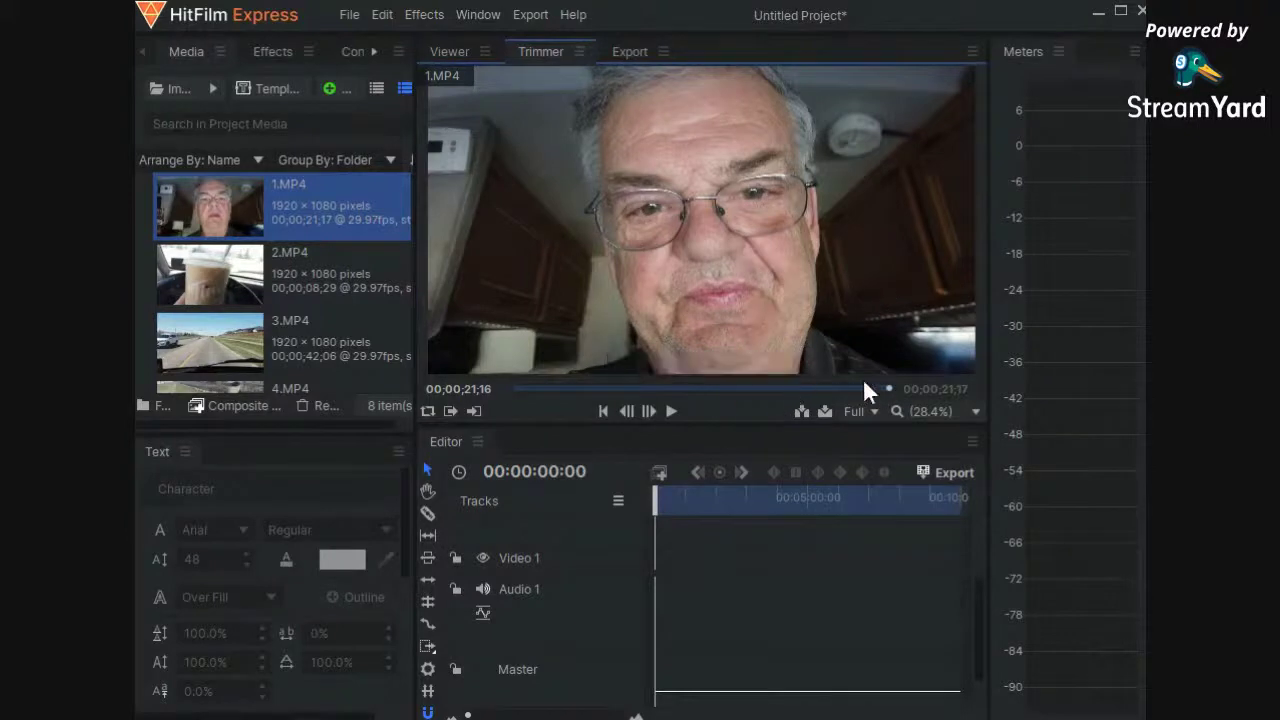
mouse_move(739, 306)
mouse_move(515, 277)
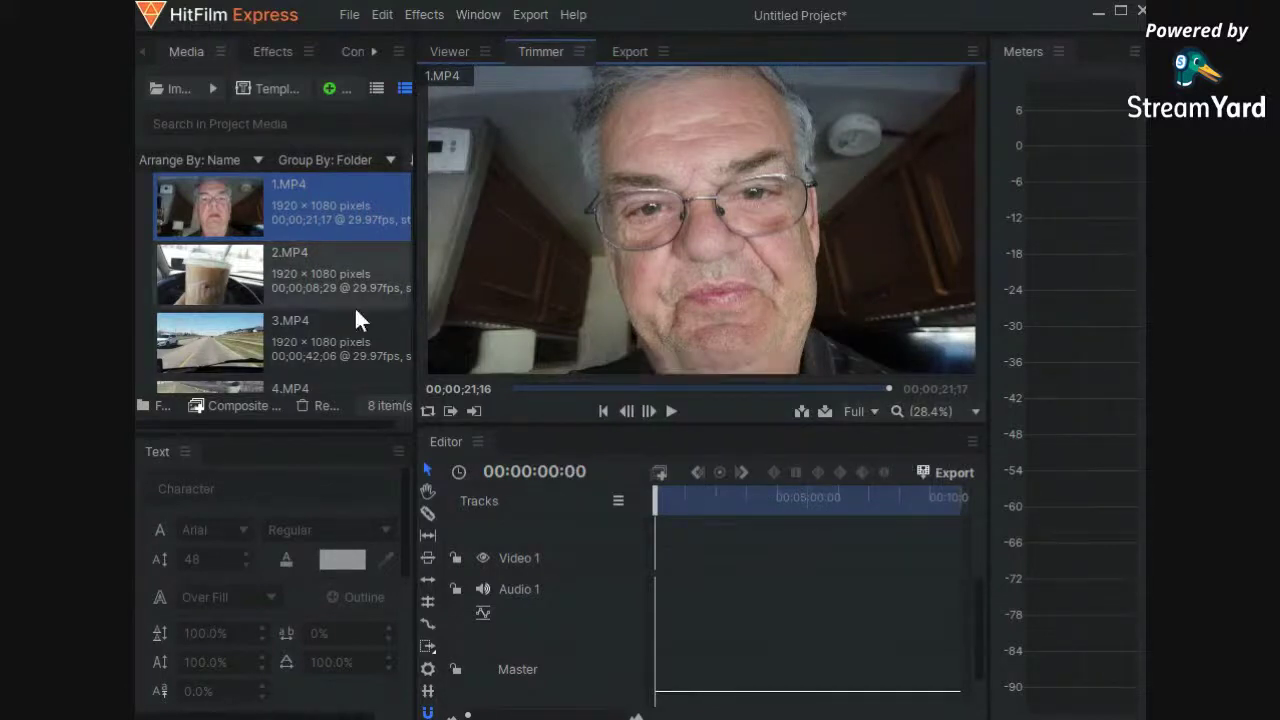
mouse_move(829, 348)
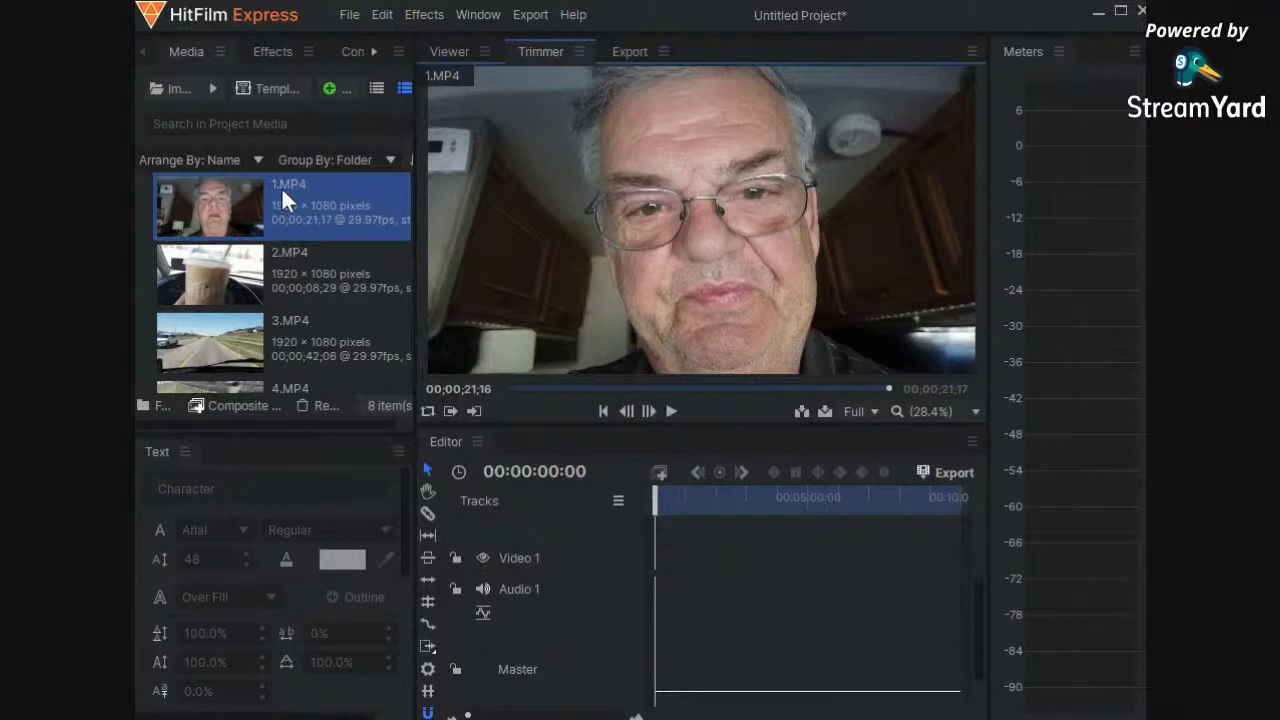
mouse_move(506, 226)
left_click(802, 412)
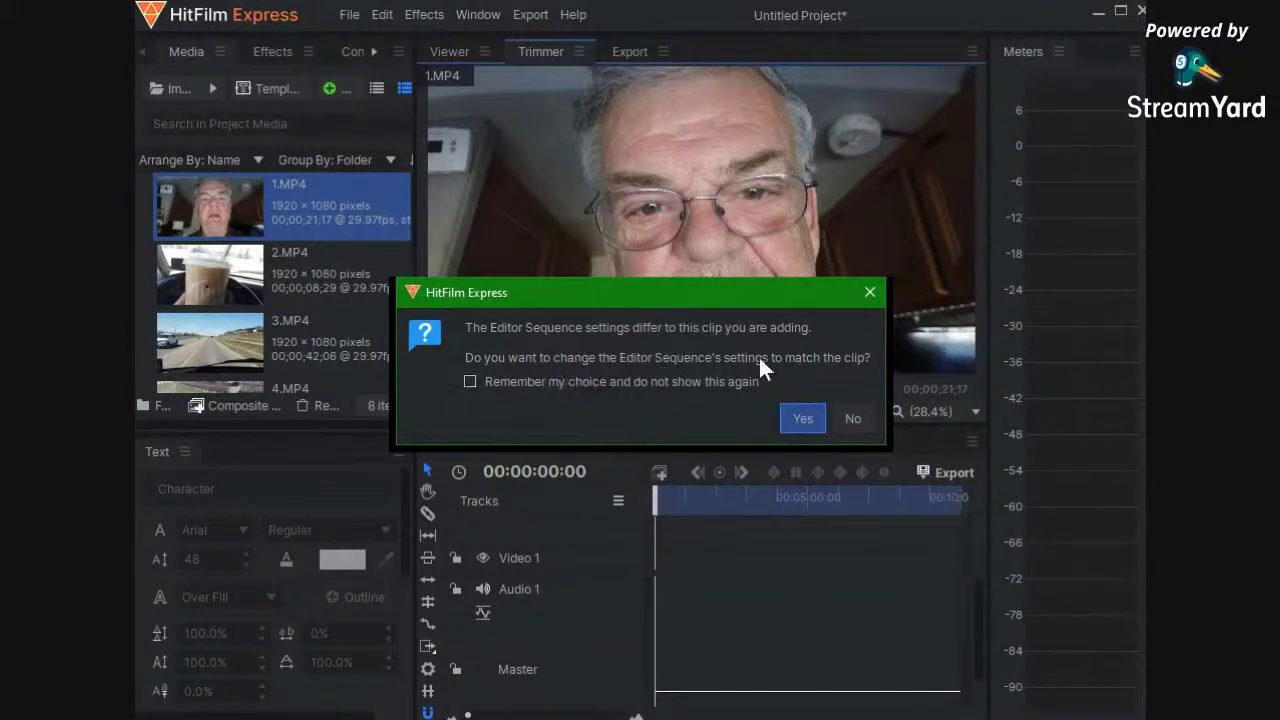
left_click(851, 419)
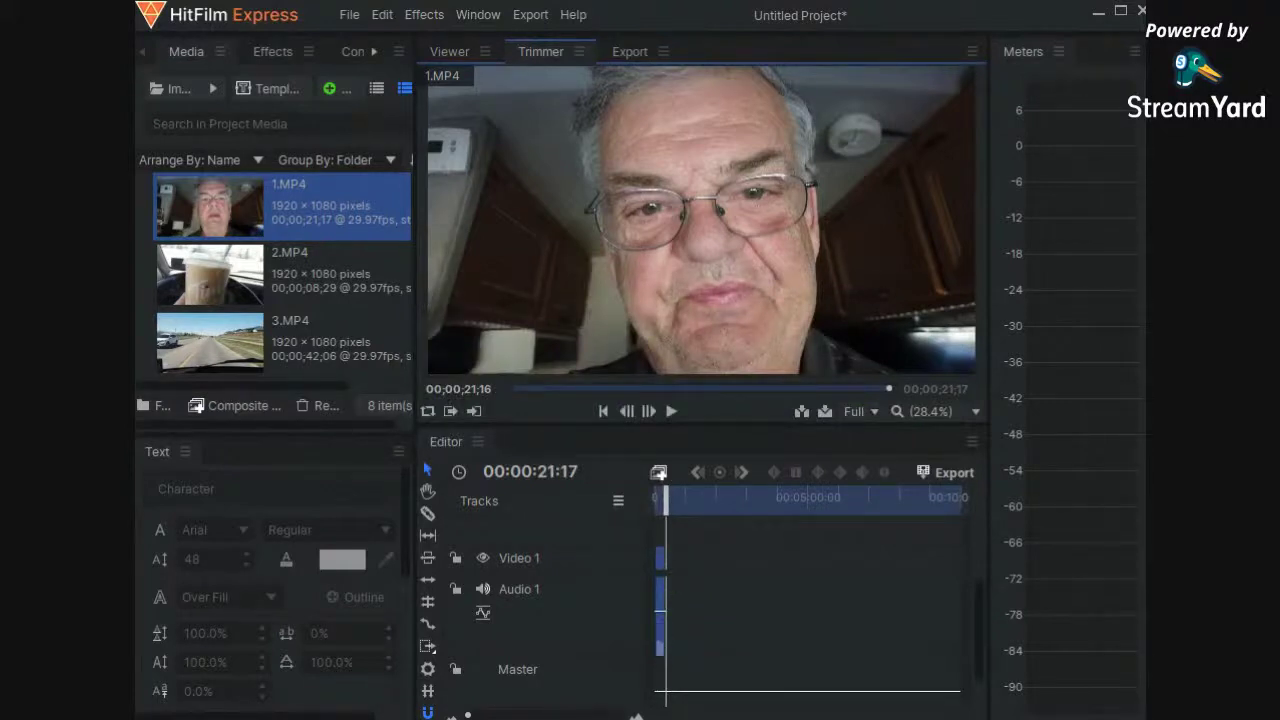
Return the timeline playhead to 00:00:00:00 and play the inserted 1.MP4 clip in the Viewer
left_click(531, 716)
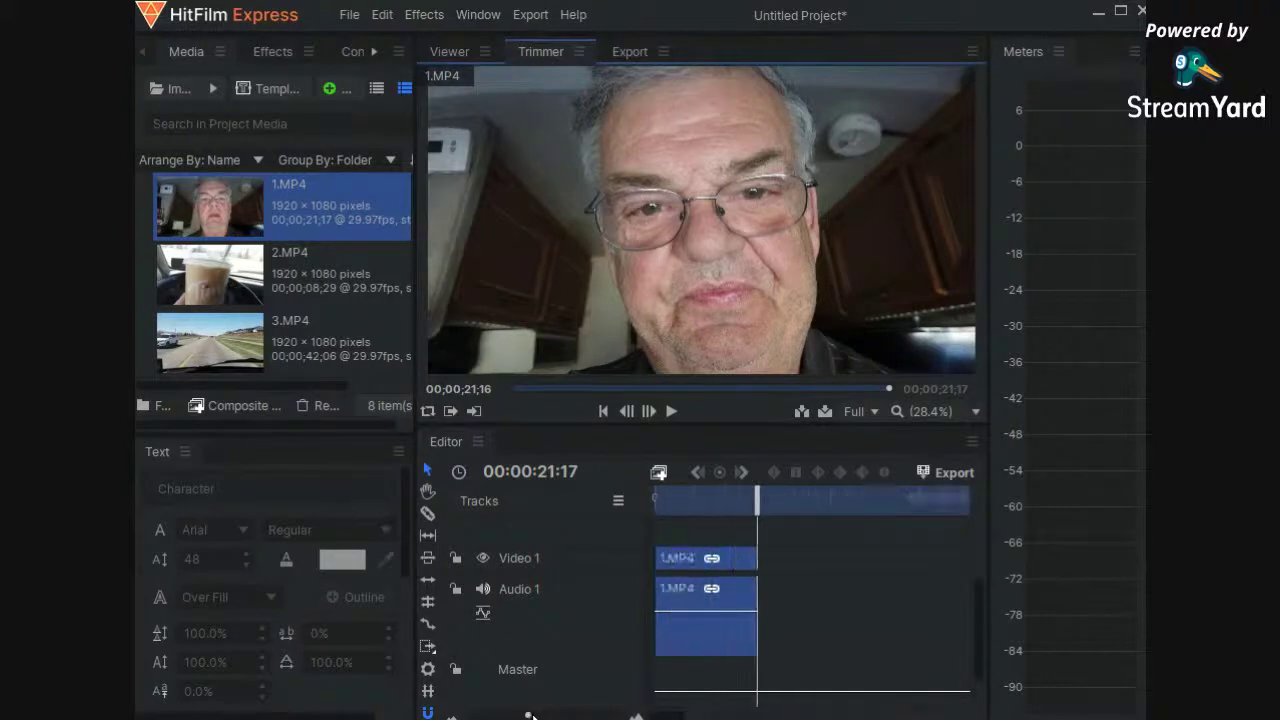
left_click_drag(531, 716, 550, 716)
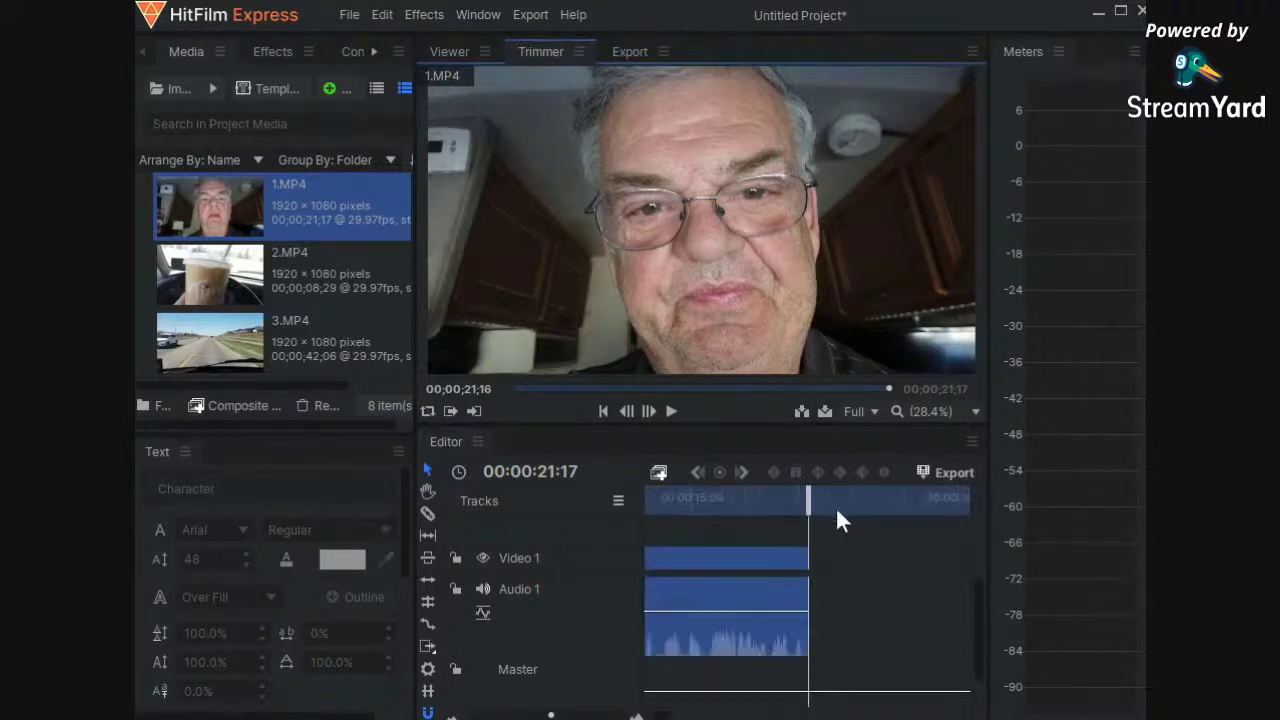
left_click_drag(808, 500, 562, 510)
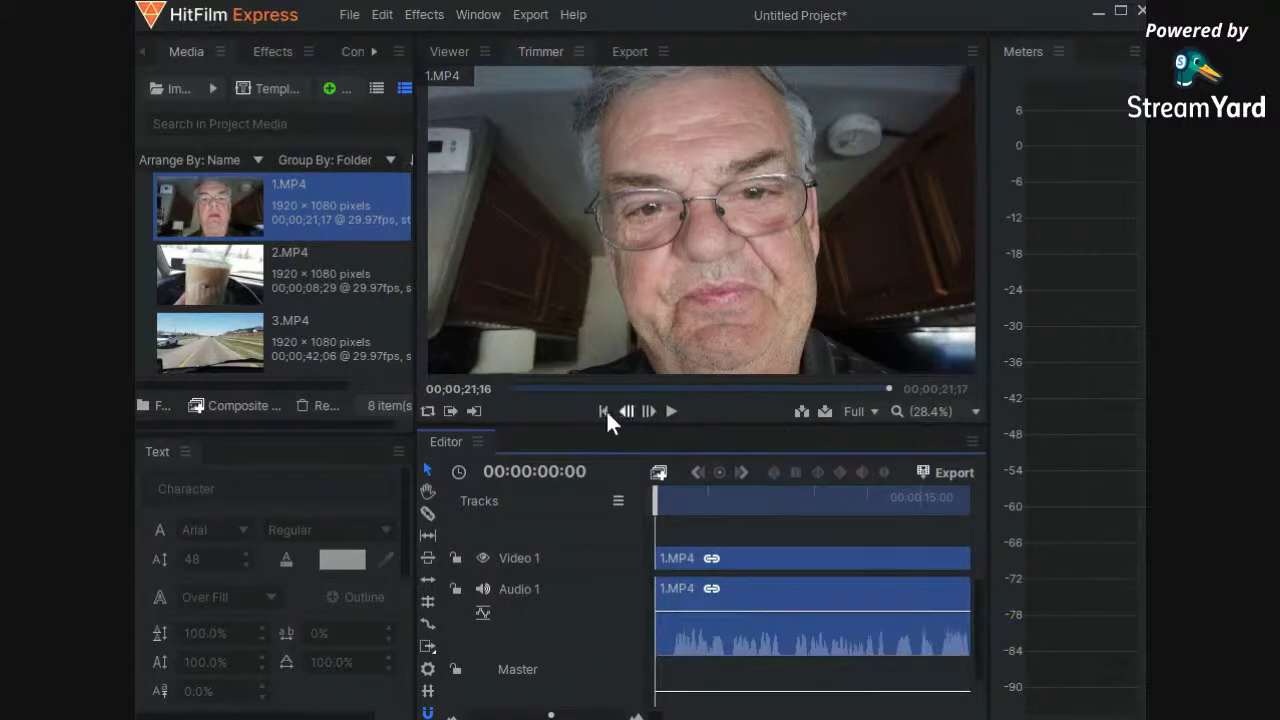
left_click(446, 50)
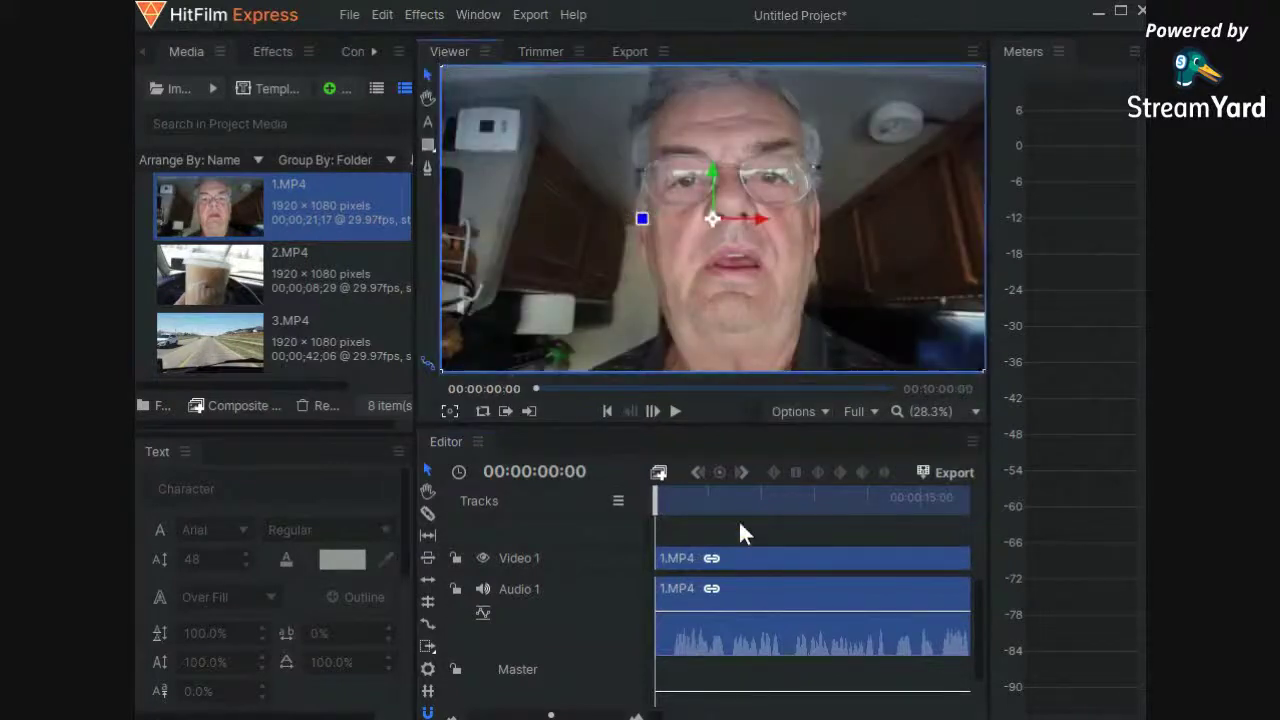
left_click(676, 411)
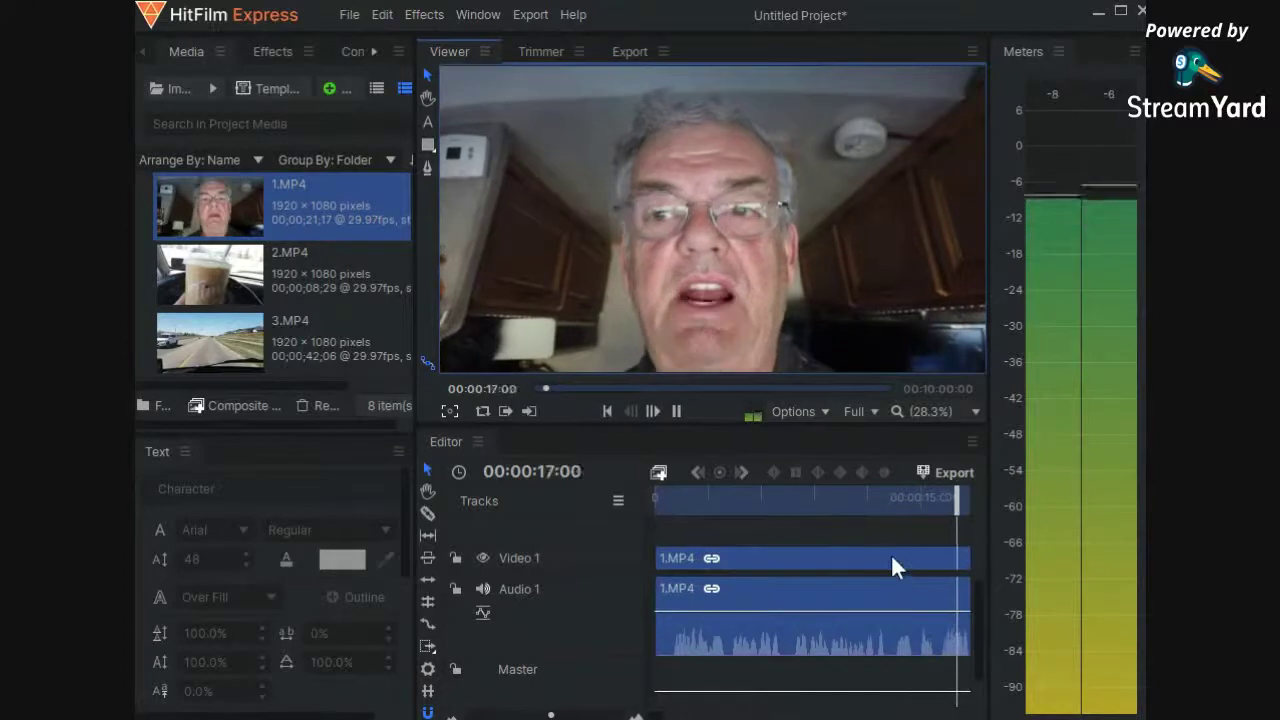
Stop playback and set the timeline playhead to 00:00:23:02, leaving a small gap after the 1.MP4 clip
scroll(887, 554, "down", 3)
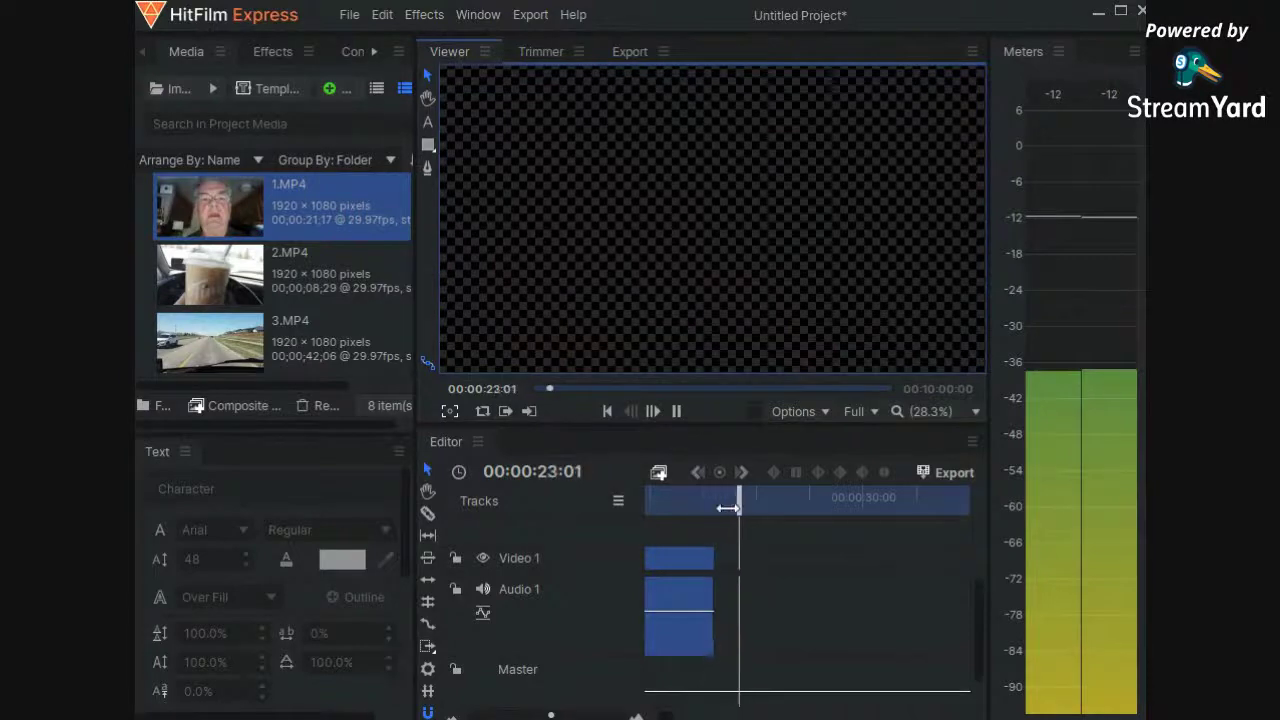
key("space")
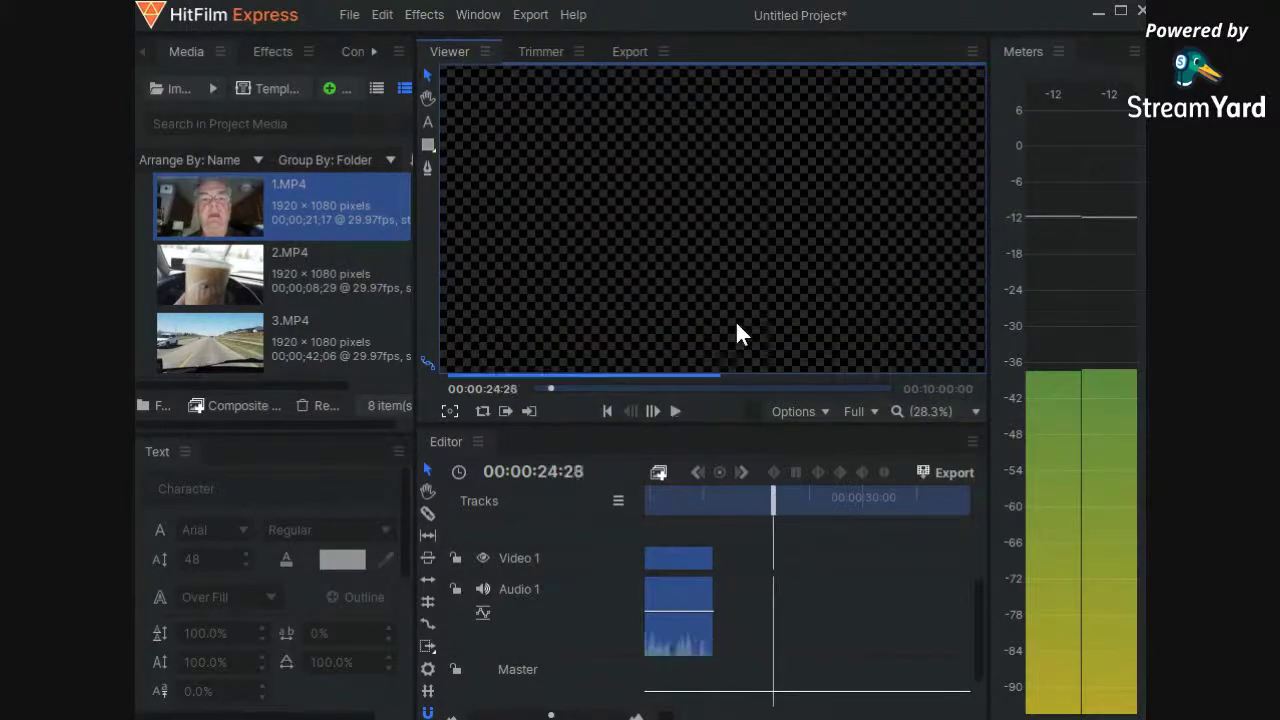
left_click_drag(774, 503, 741, 541)
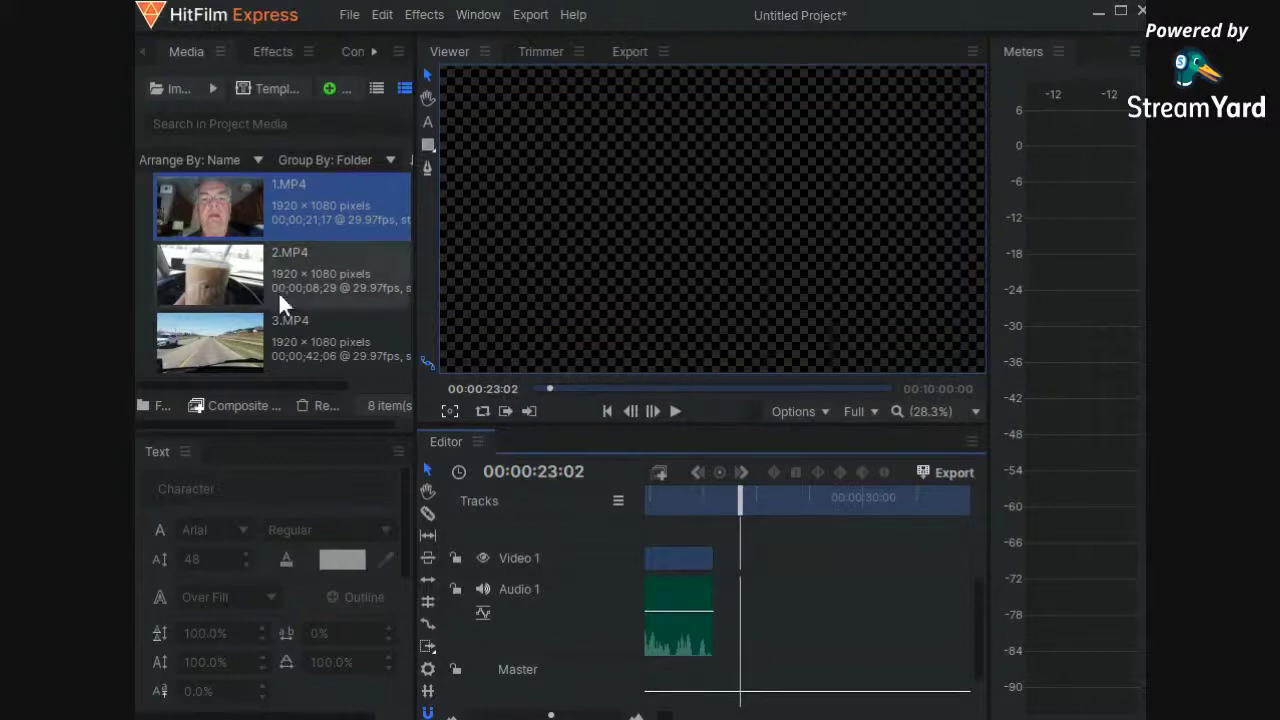
Load 2.MP4 into the Trimmer, play it through, and insert it into the timeline at the playhead
left_click(522, 55)
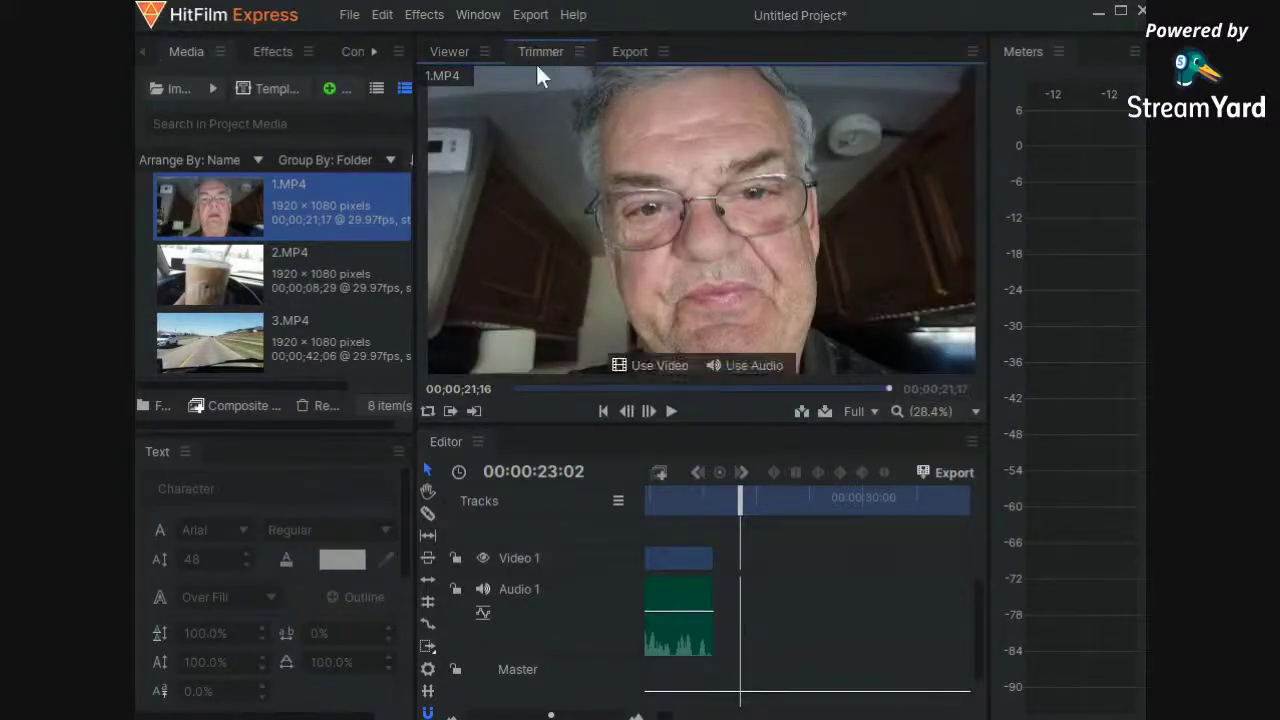
left_click(250, 285)
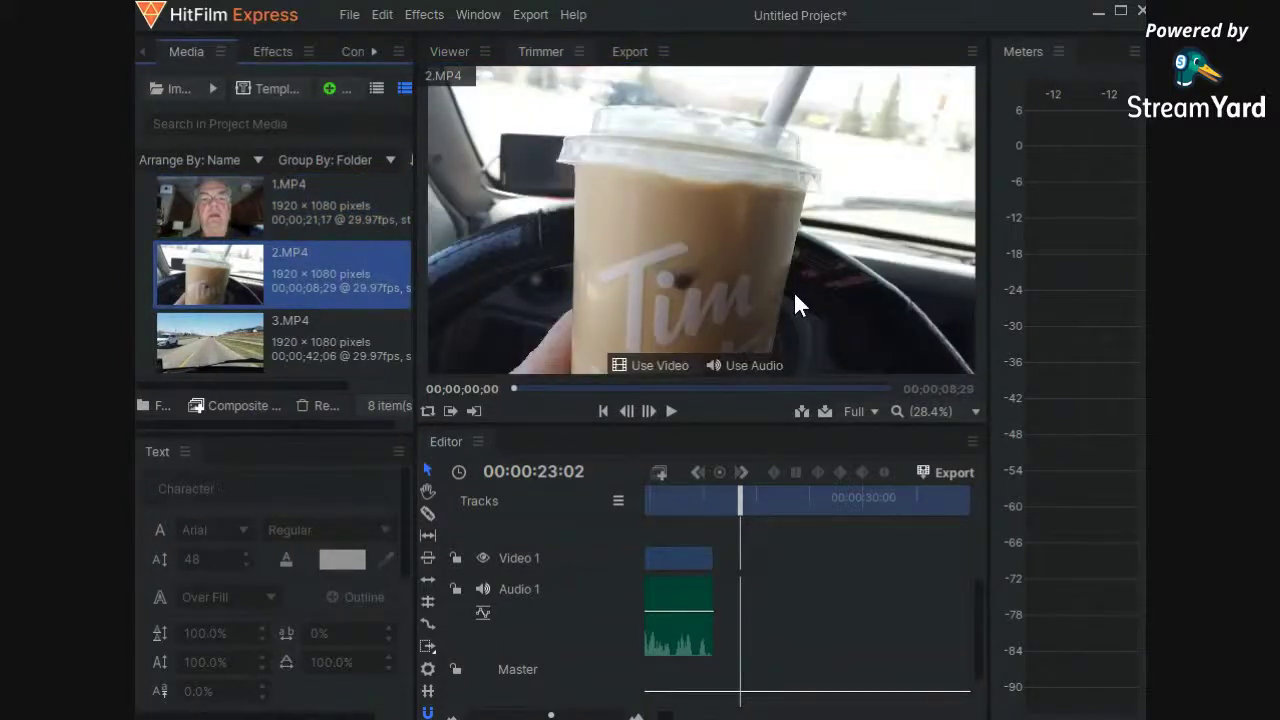
left_click(671, 412)
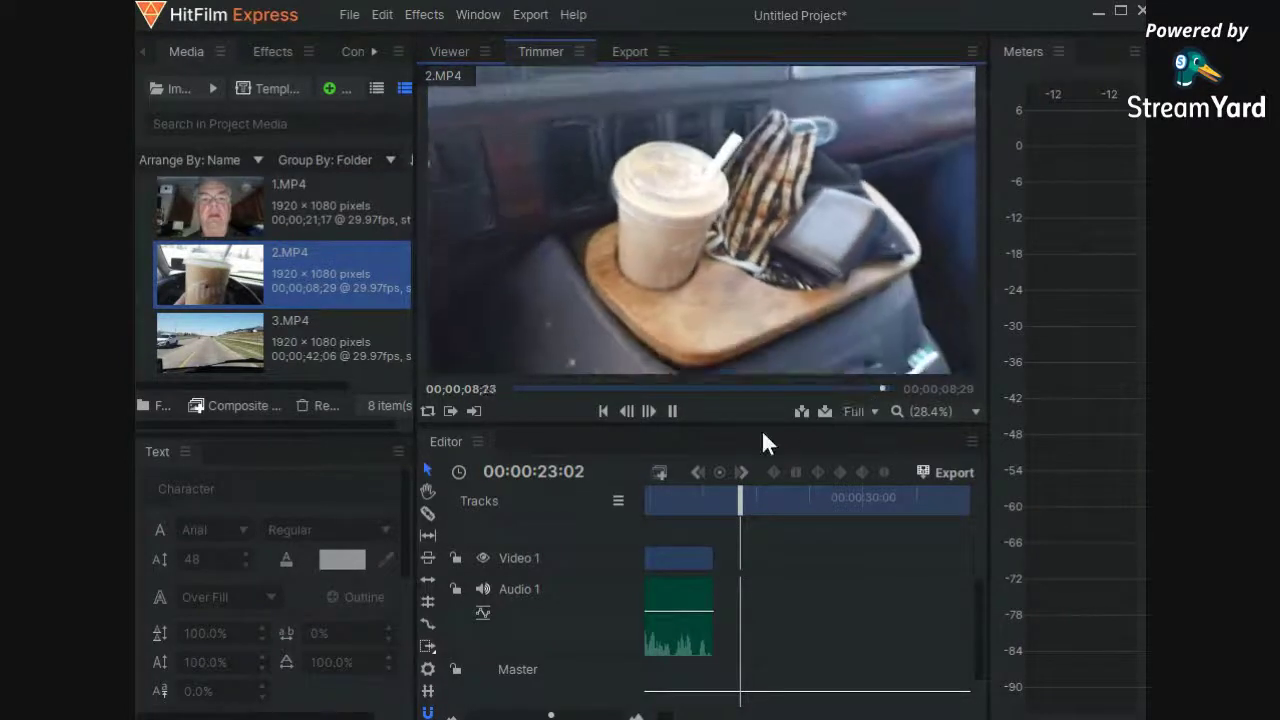
mouse_move(725, 279)
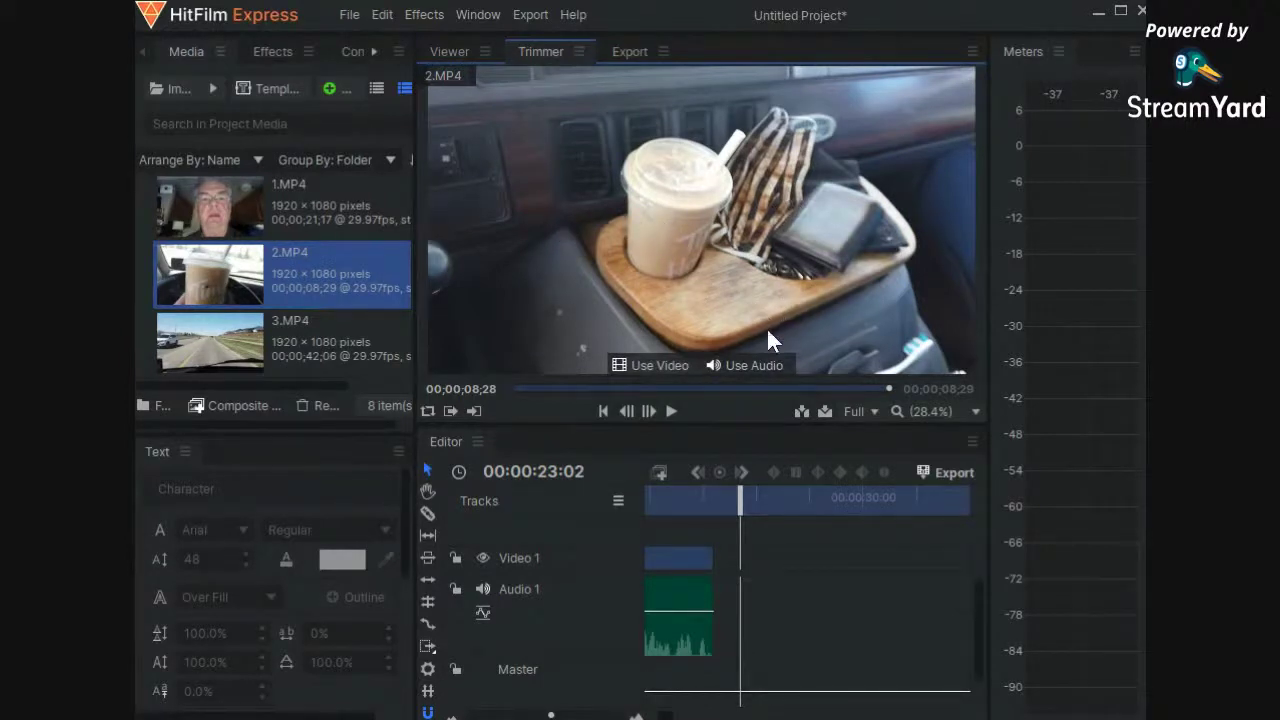
left_click(801, 413)
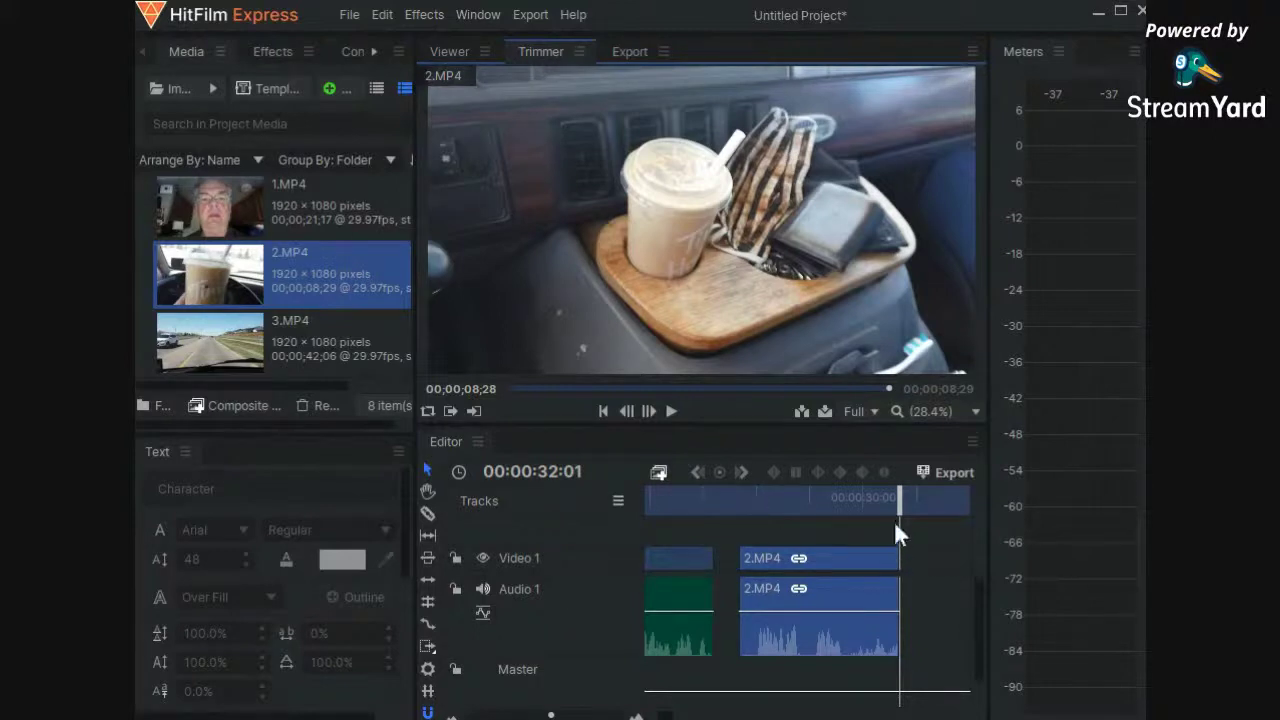
Preview the beginning and ending of 3.MP4 in the Trimmer and insert it directly after 2.MP4 on the timeline
left_click(202, 341)
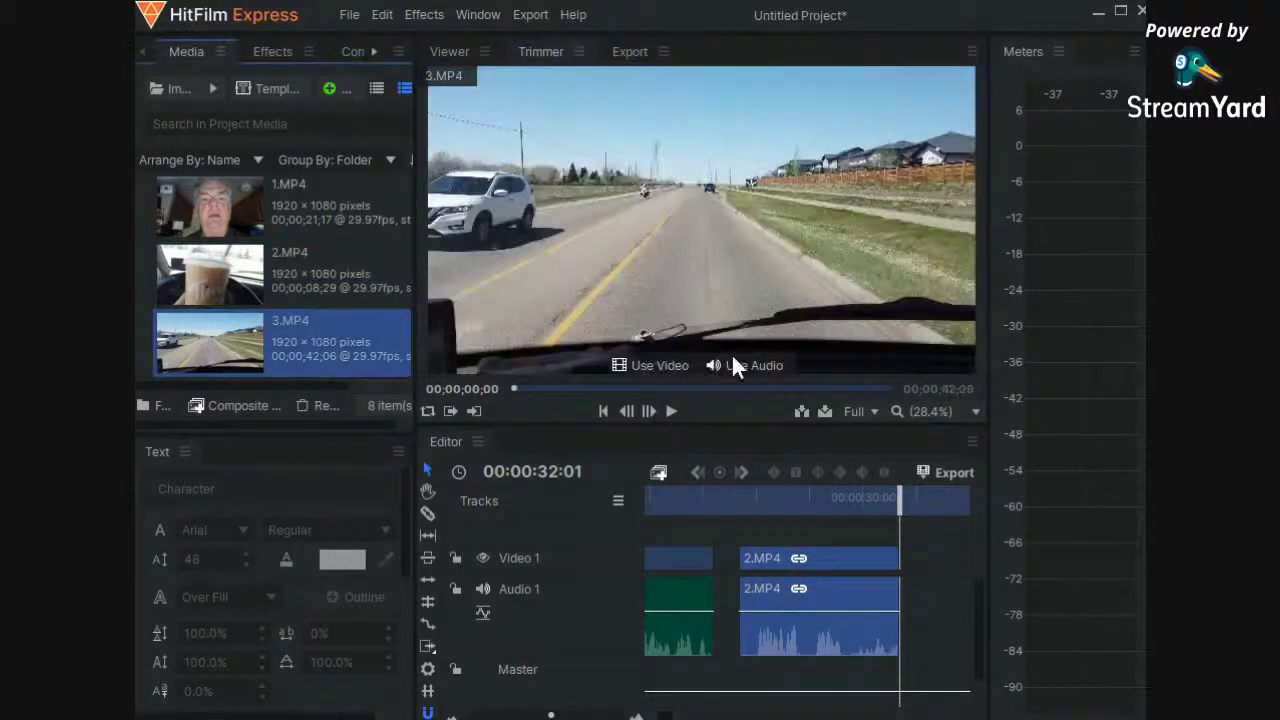
left_click(670, 410)
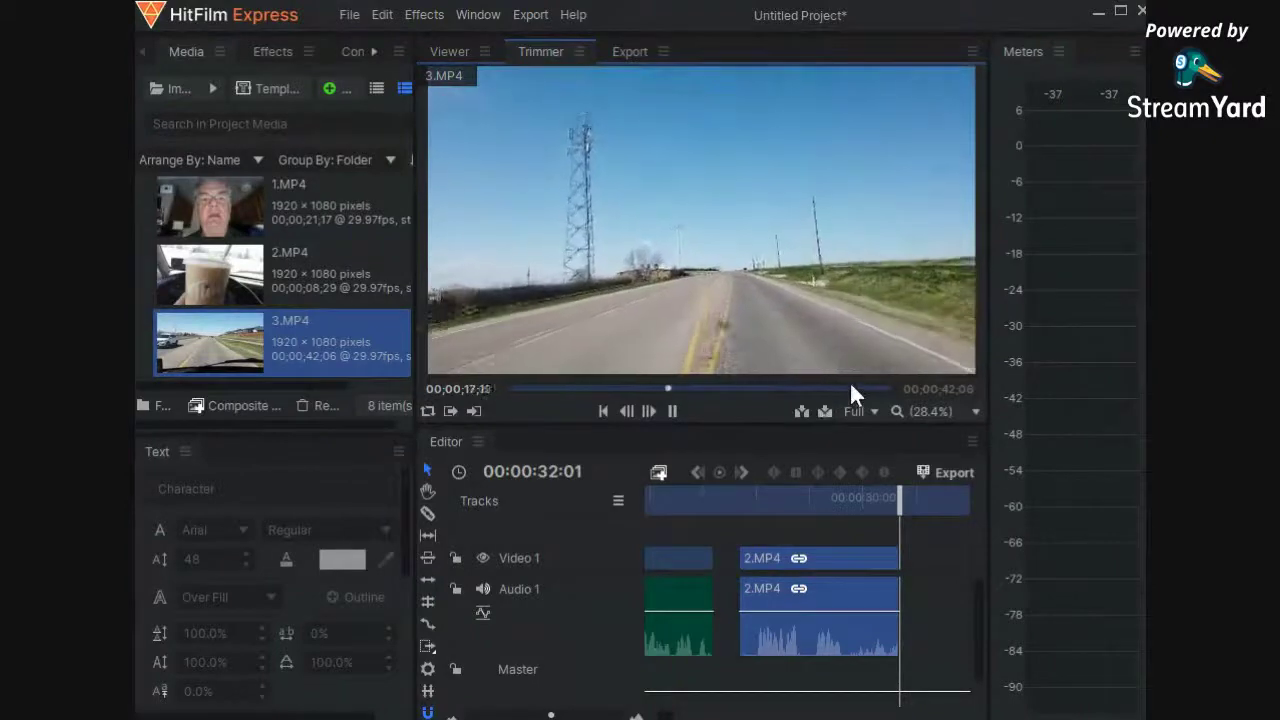
left_click(851, 388)
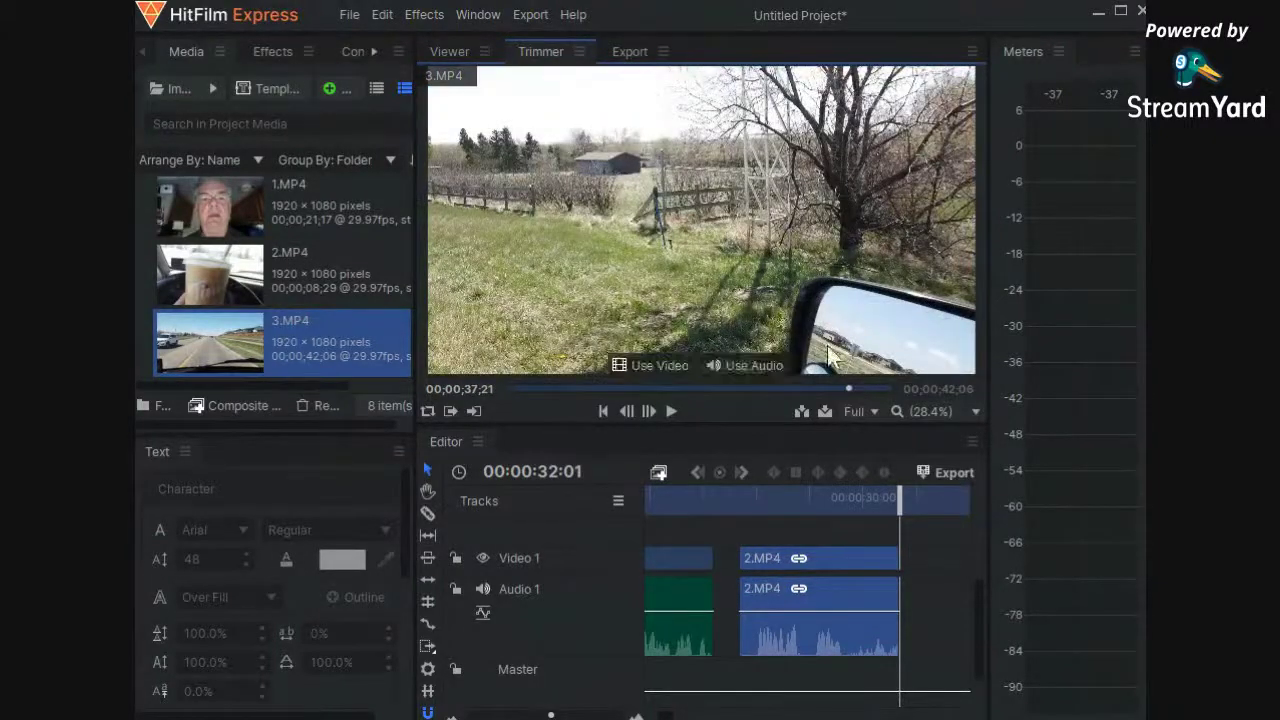
left_click(671, 410)
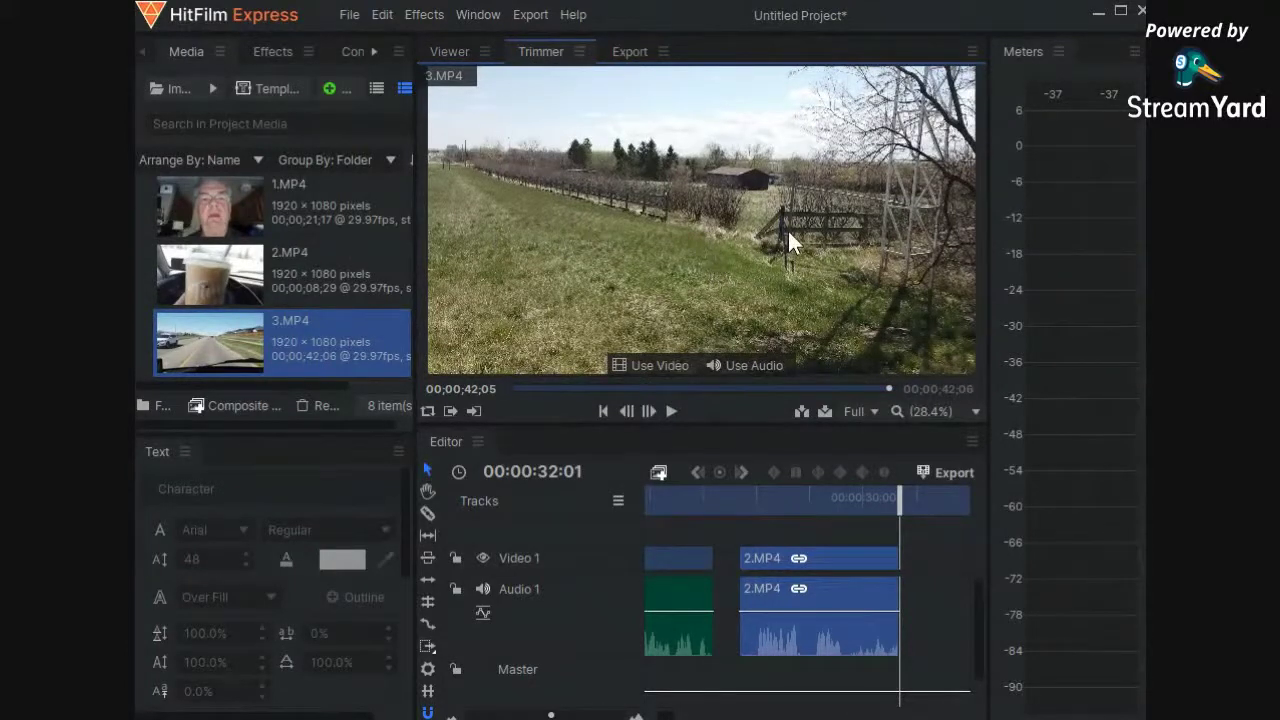
left_click(800, 412)
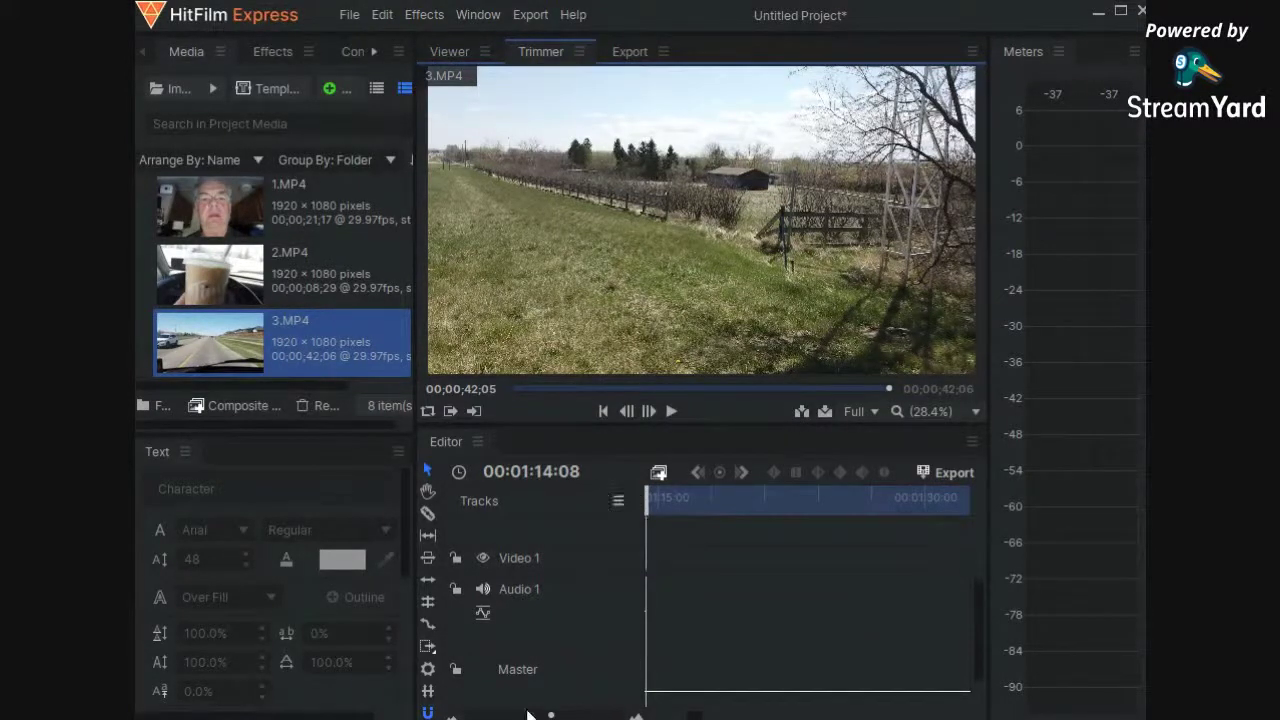
left_click(495, 716)
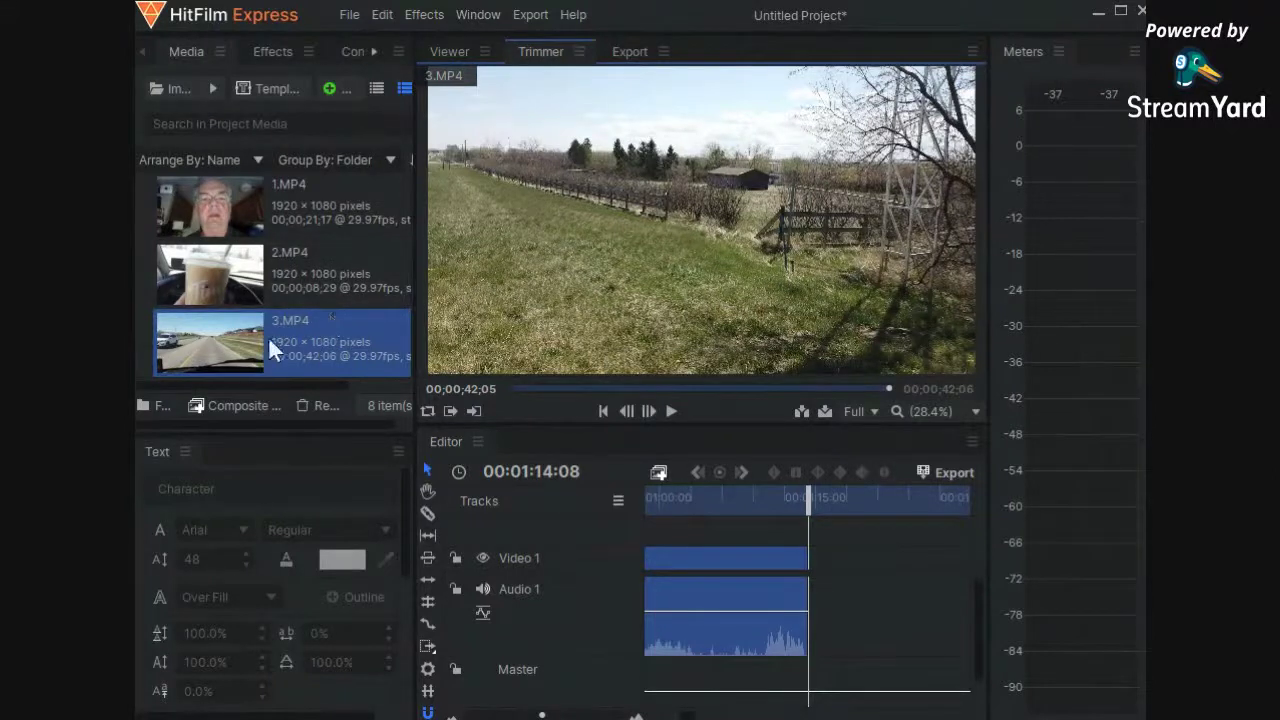
Preview 4.MP4 in the Trimmer, skipping ahead to 00;02;25;17 to play its ending, and insert it after 3.MP4 on the timeline
scroll(281, 335, "down", 2)
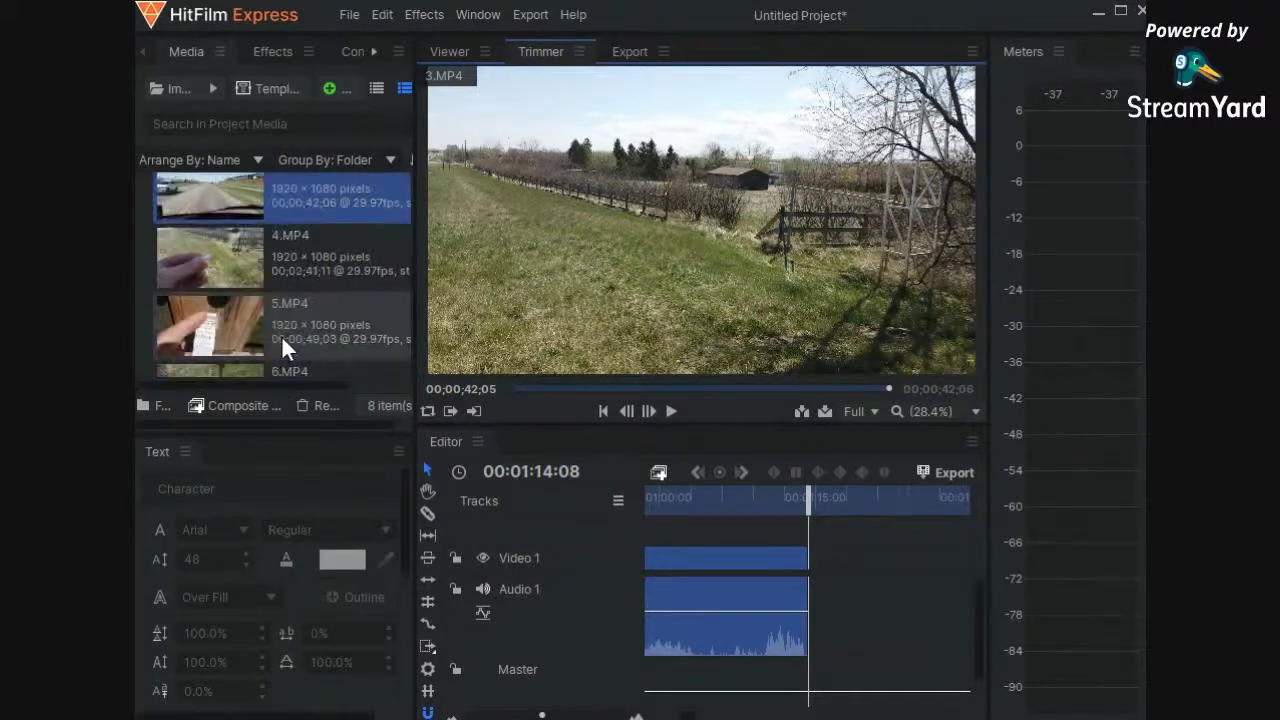
left_click(283, 253)
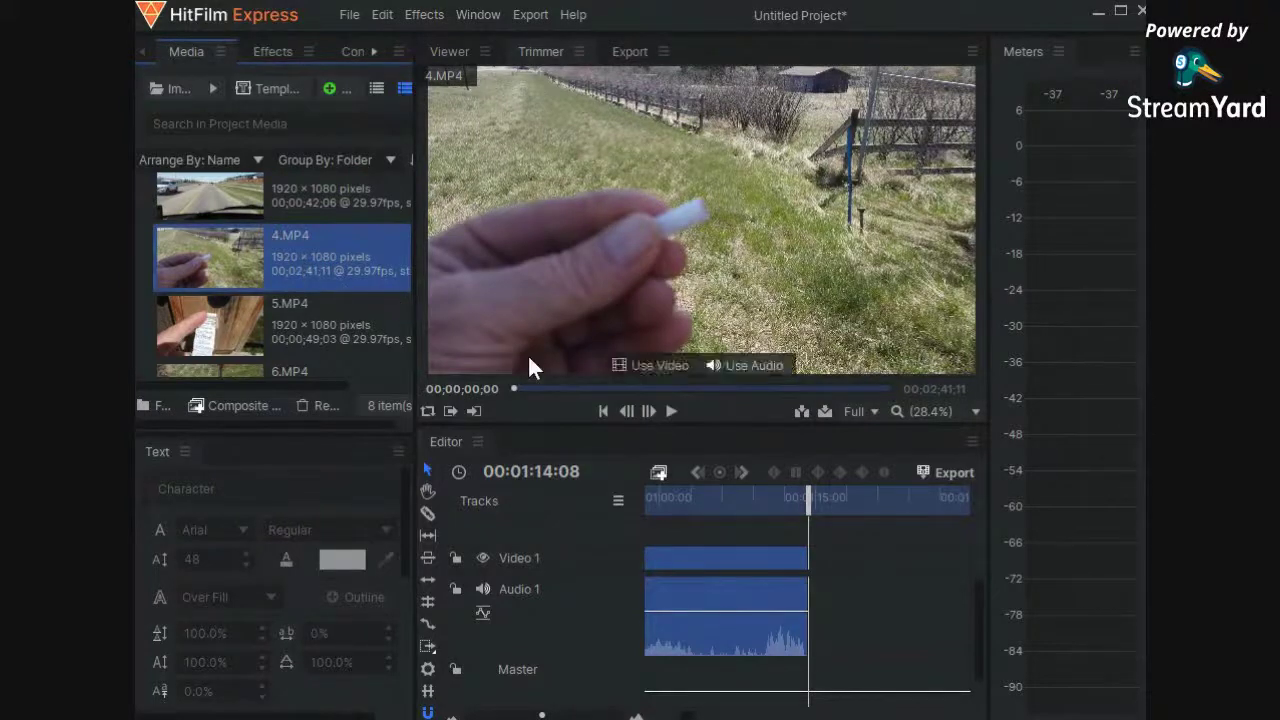
left_click(671, 413)
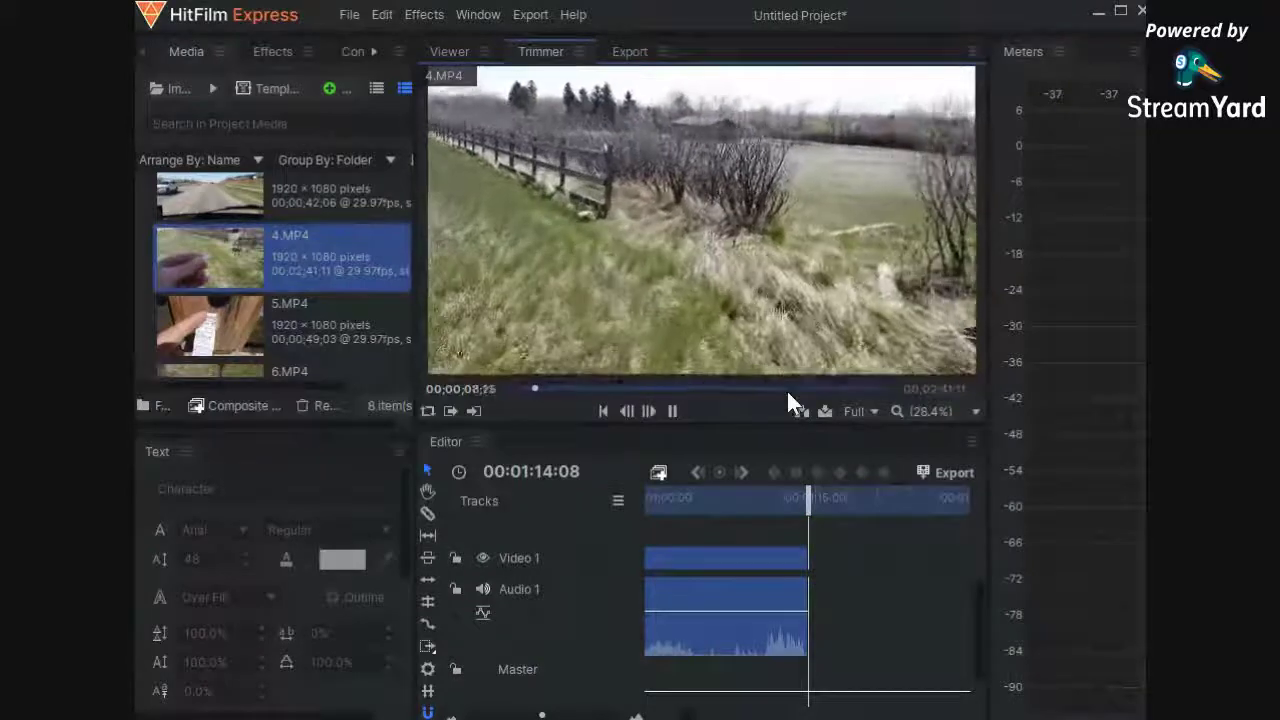
left_click(786, 388)
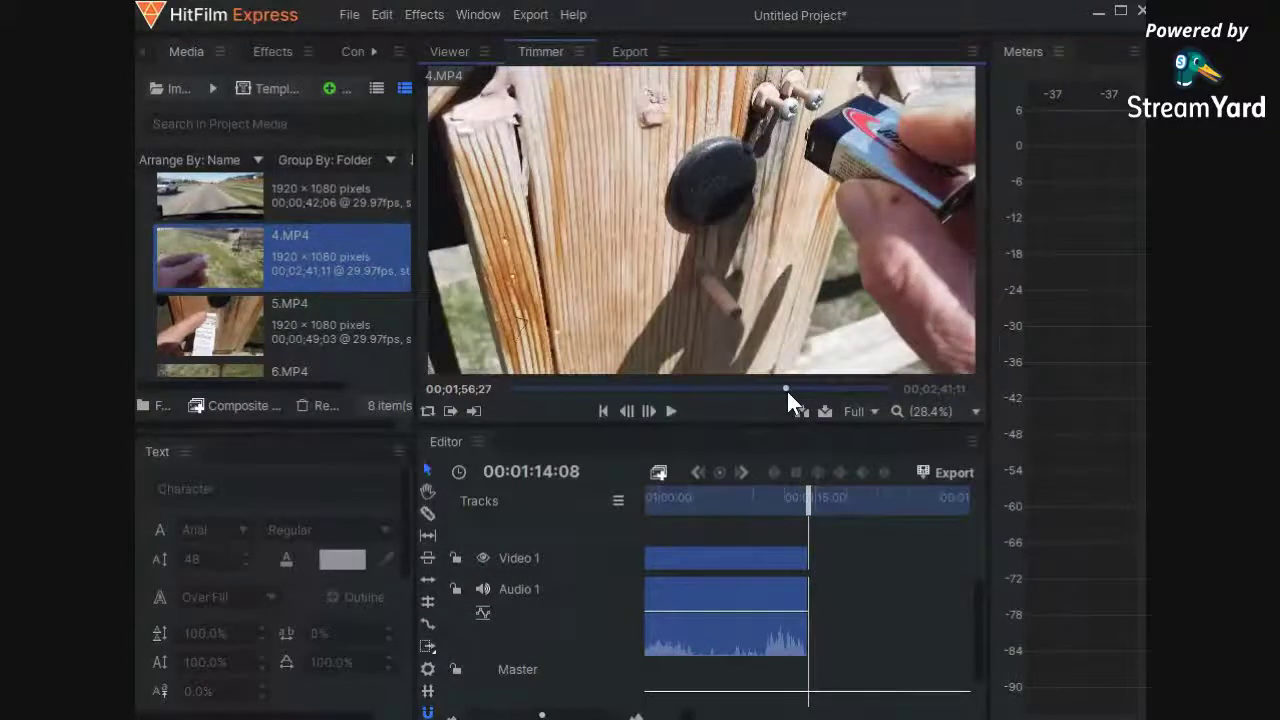
left_click(853, 388)
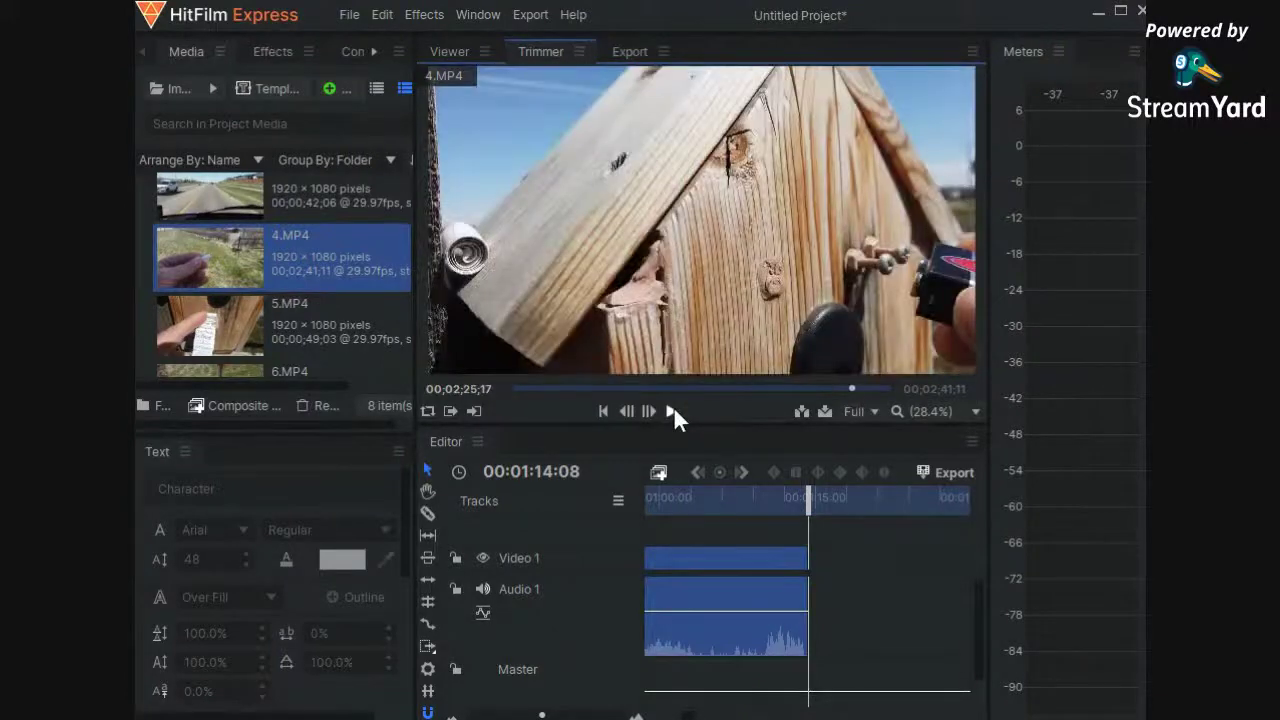
left_click(673, 407)
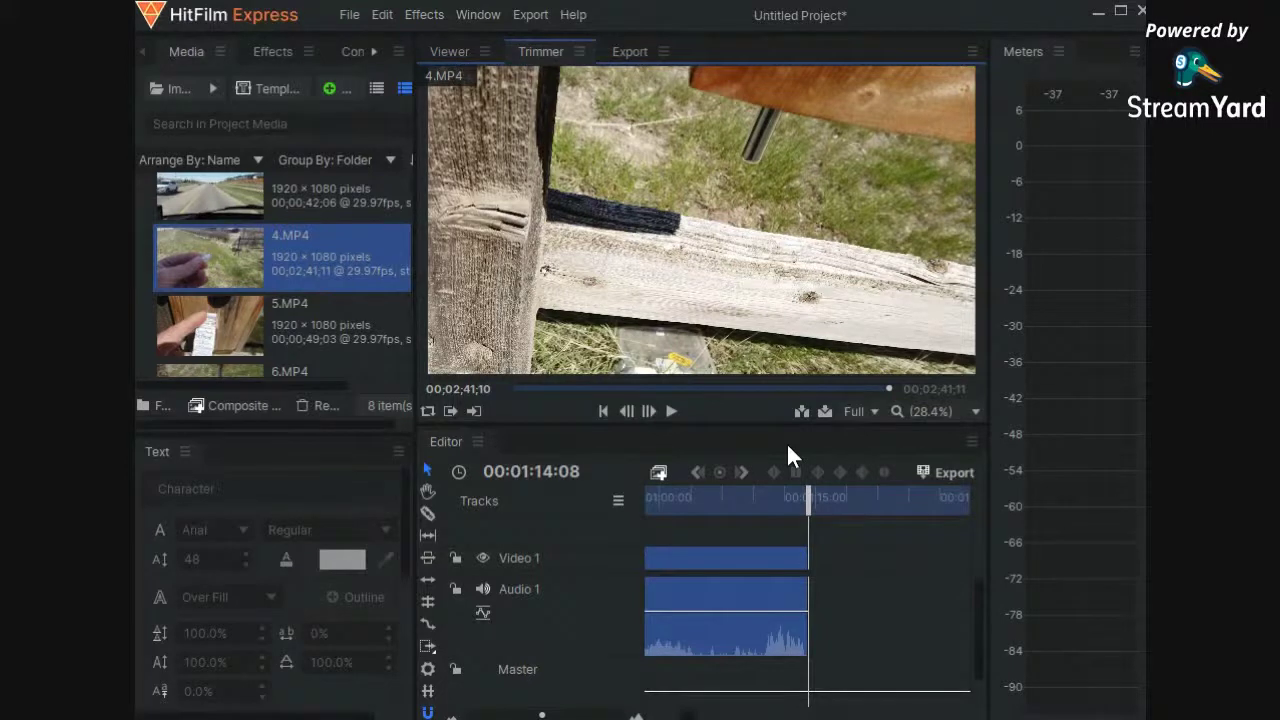
mouse_move(749, 274)
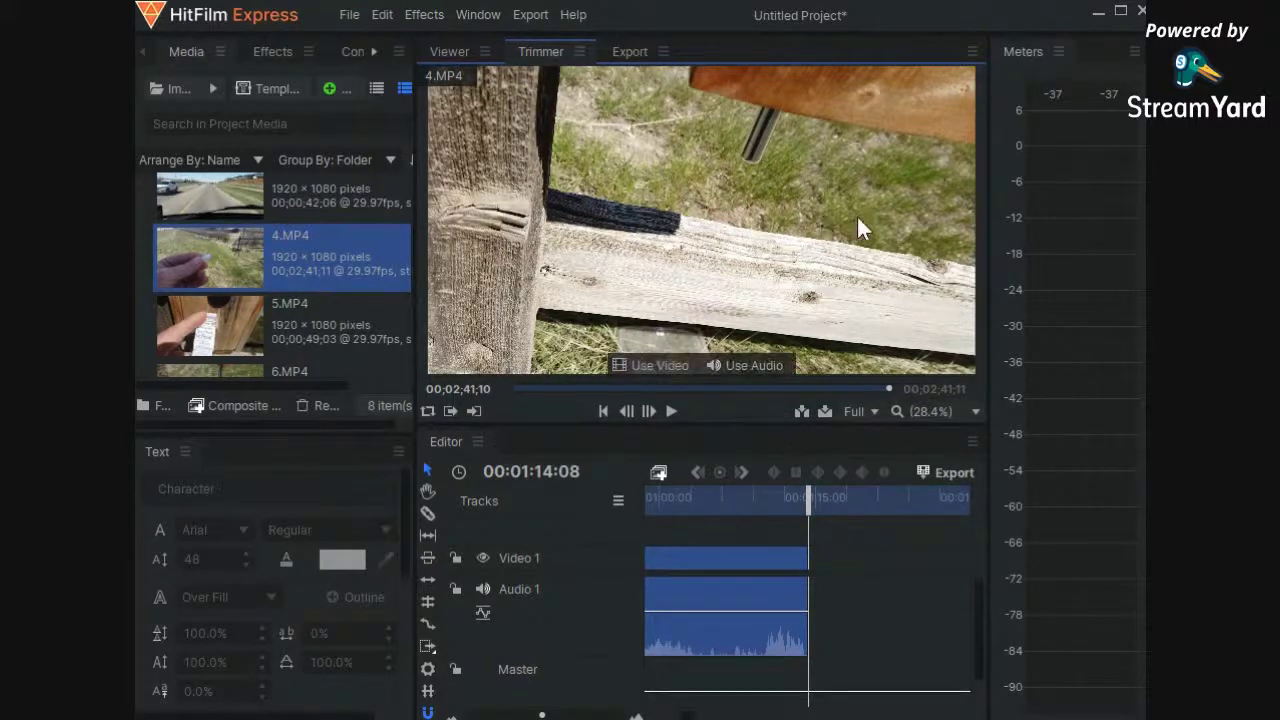
left_click(803, 415)
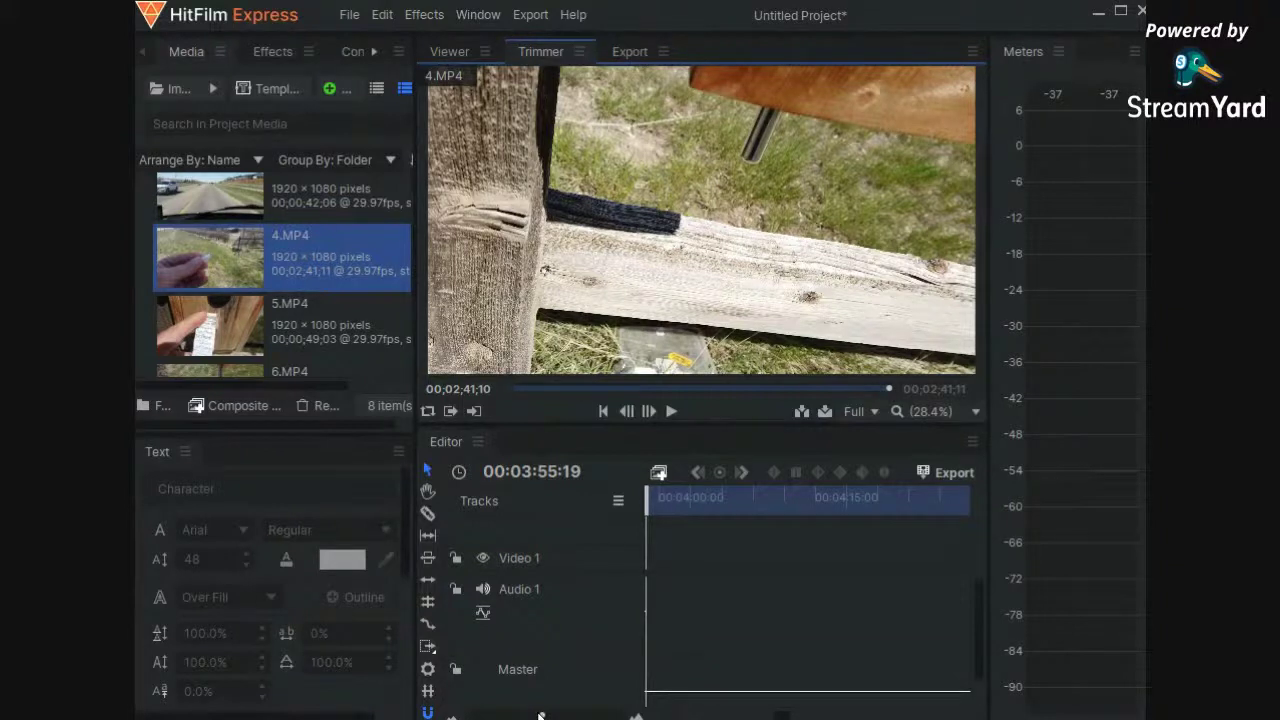
left_click_drag(540, 716, 532, 716)
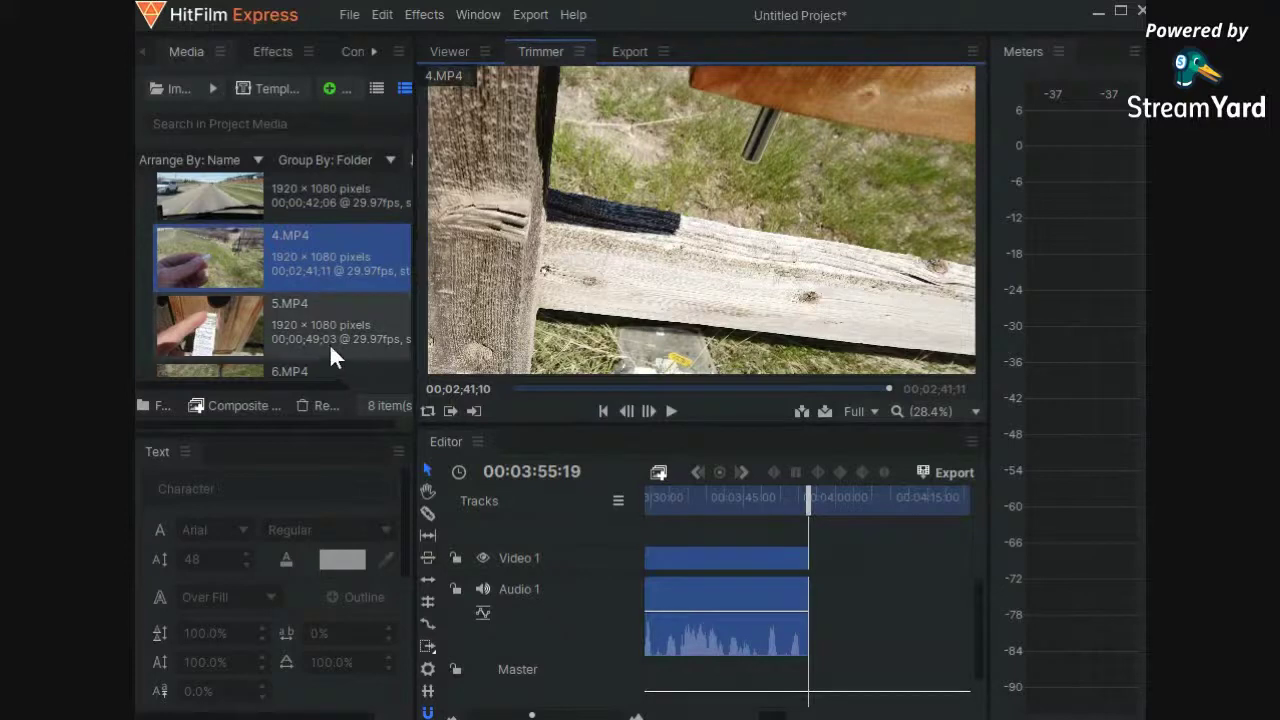
Load 5.MP4 into the Trimmer, play its opening seconds, and return the Trimmer to 00;00;00;00
left_click(215, 322)
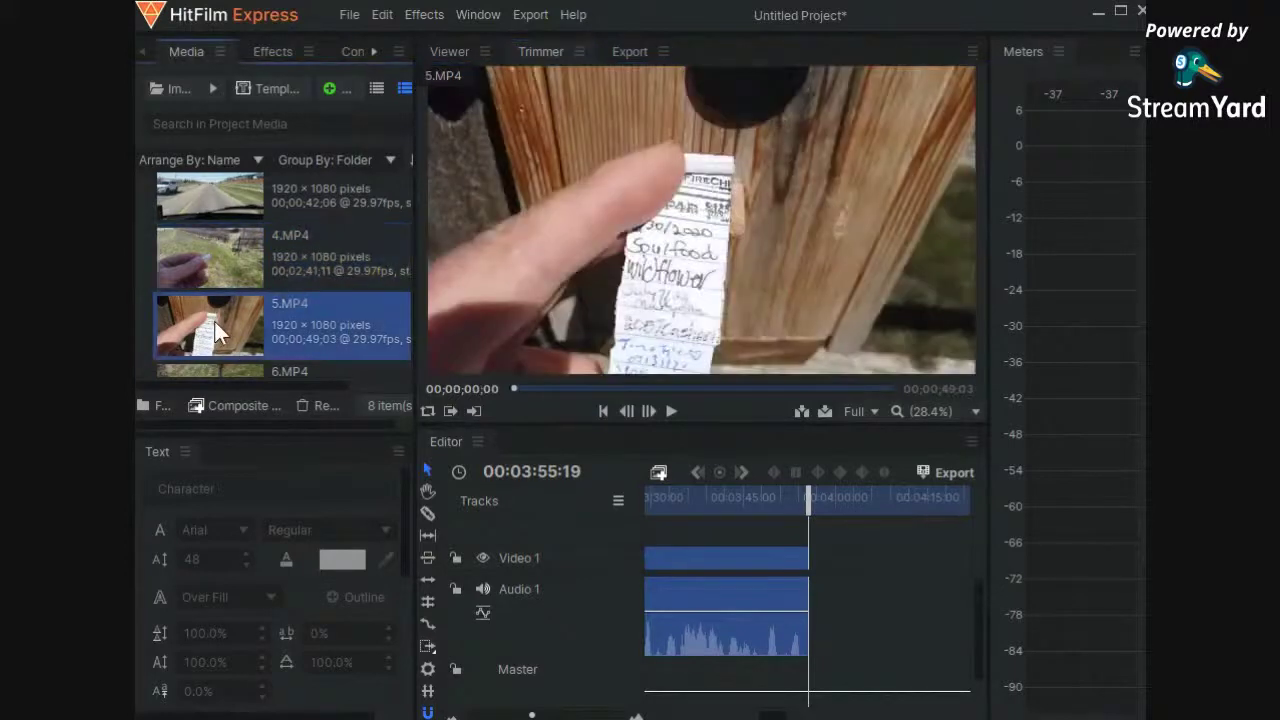
scroll(249, 317, "down", 3)
scroll(250, 320, "up", 3)
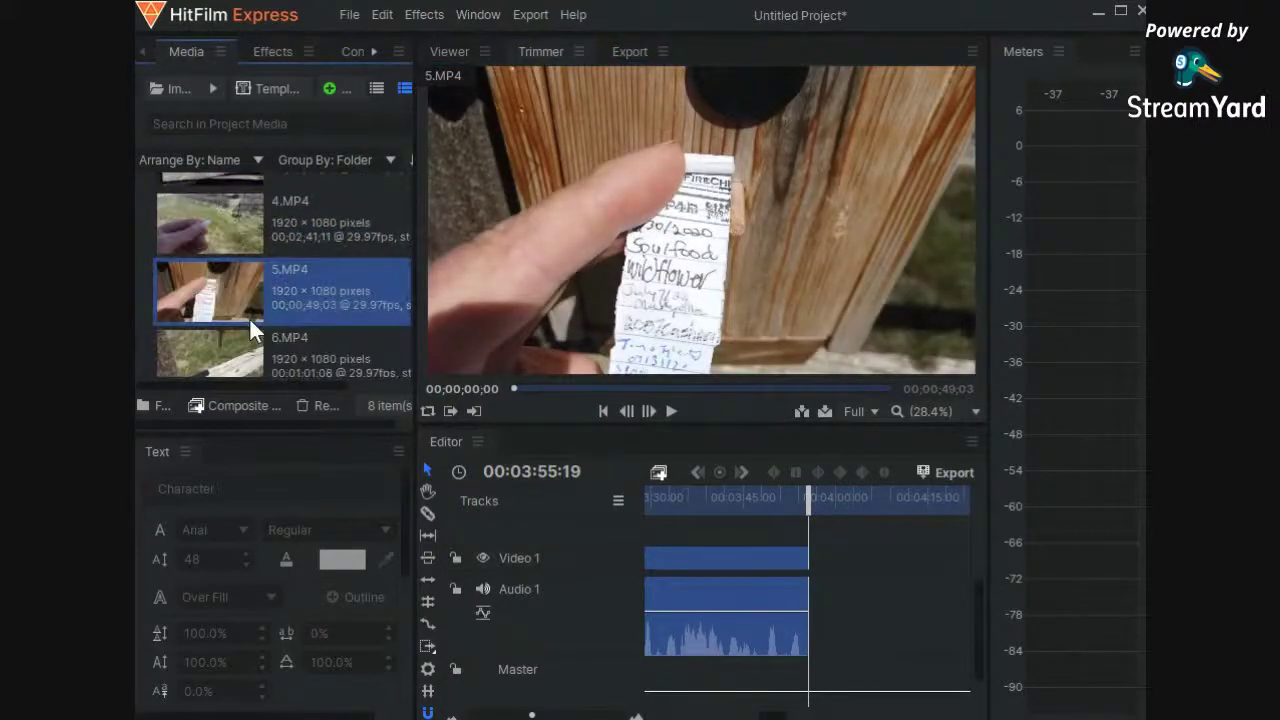
left_click(670, 412)
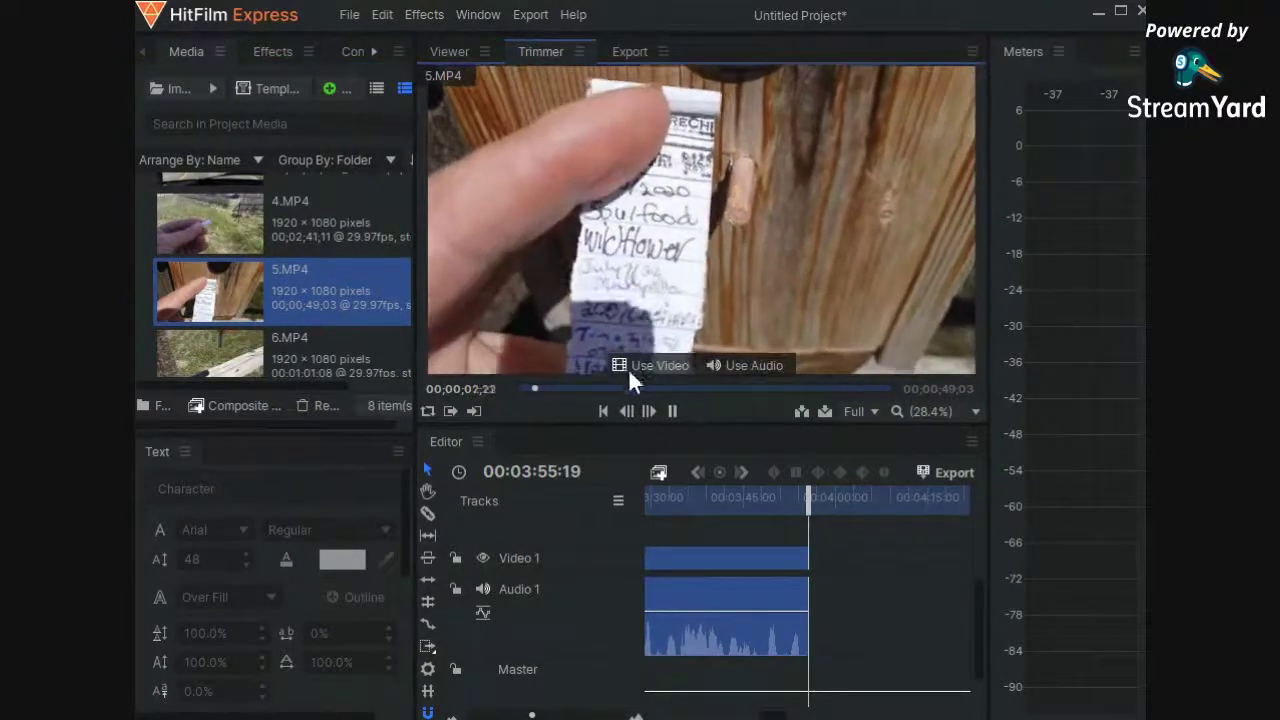
key("space")
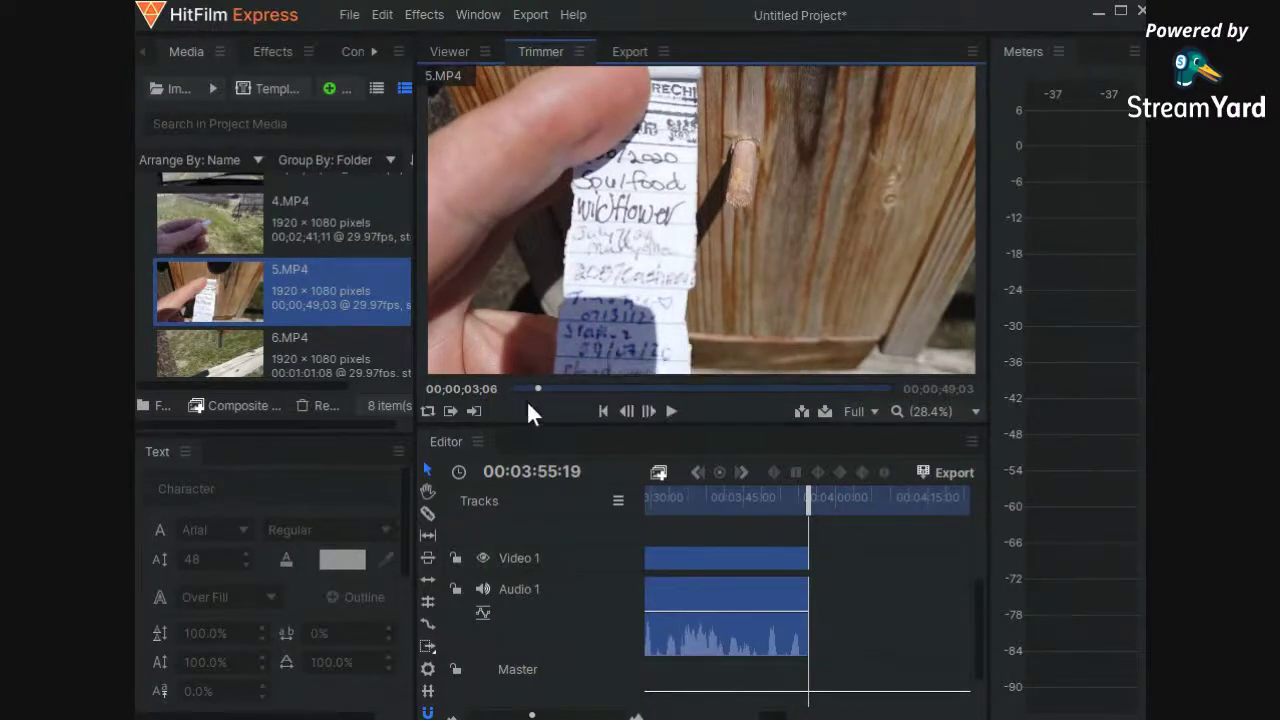
left_click_drag(537, 389, 491, 392)
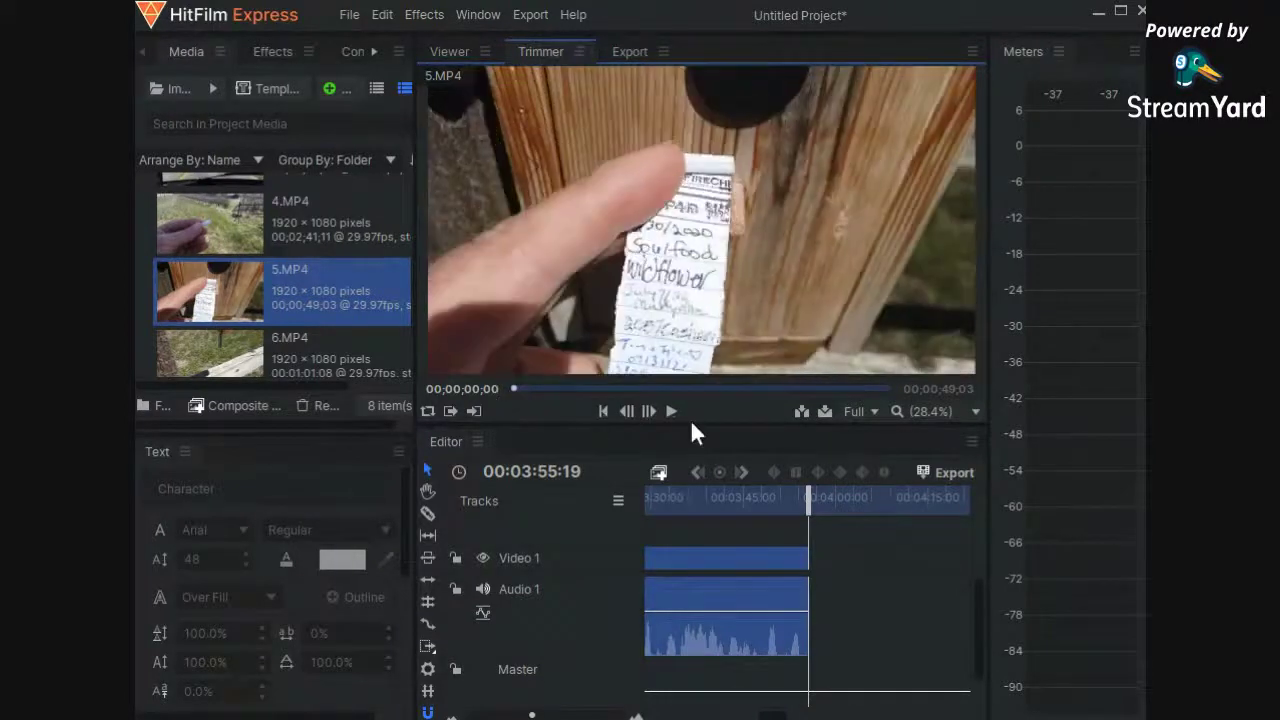
Check the opening of 5.MP4 and its ending from 00;00;45;01, and insert the clip after 4.MP4 on the timeline
left_click(672, 412)
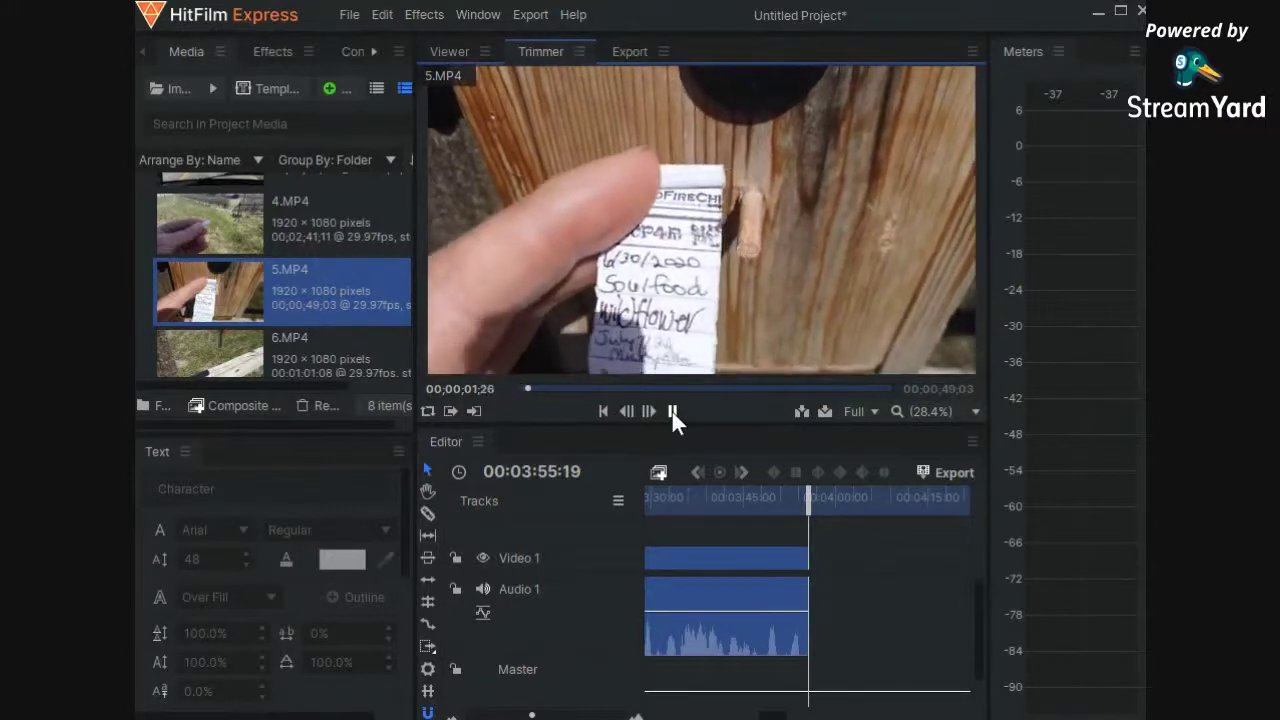
left_click(672, 412)
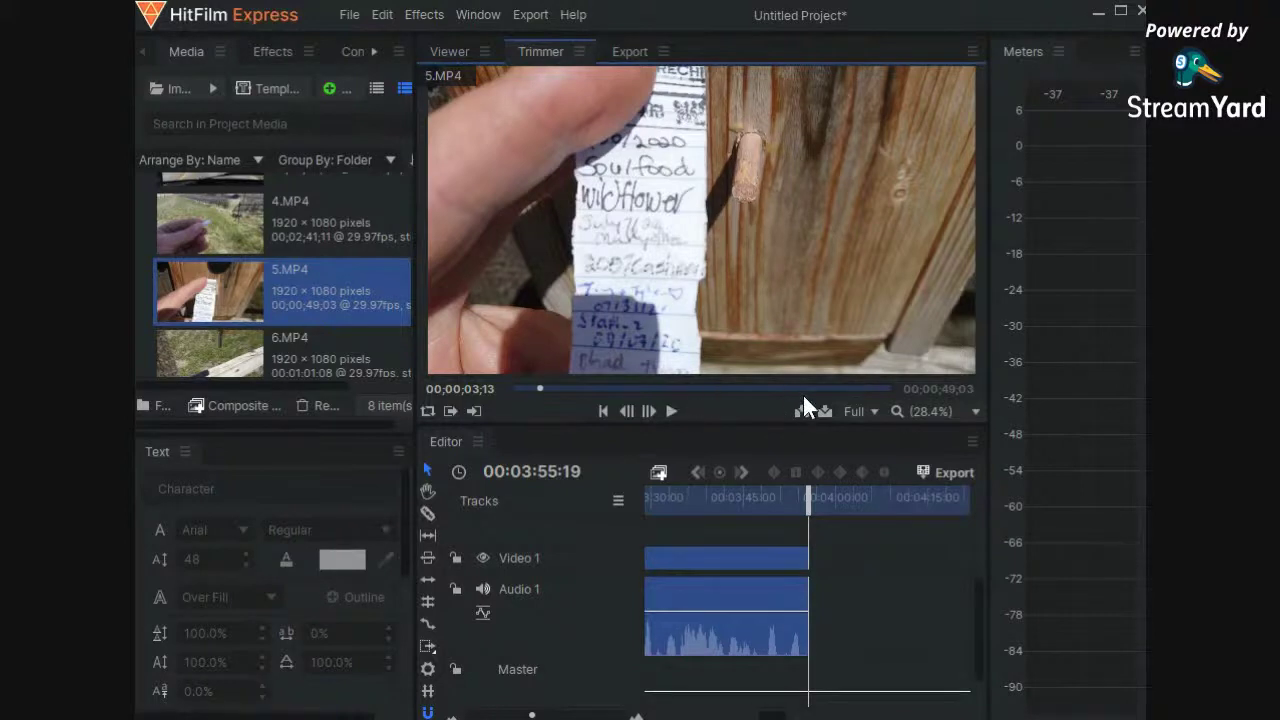
left_click(859, 388)
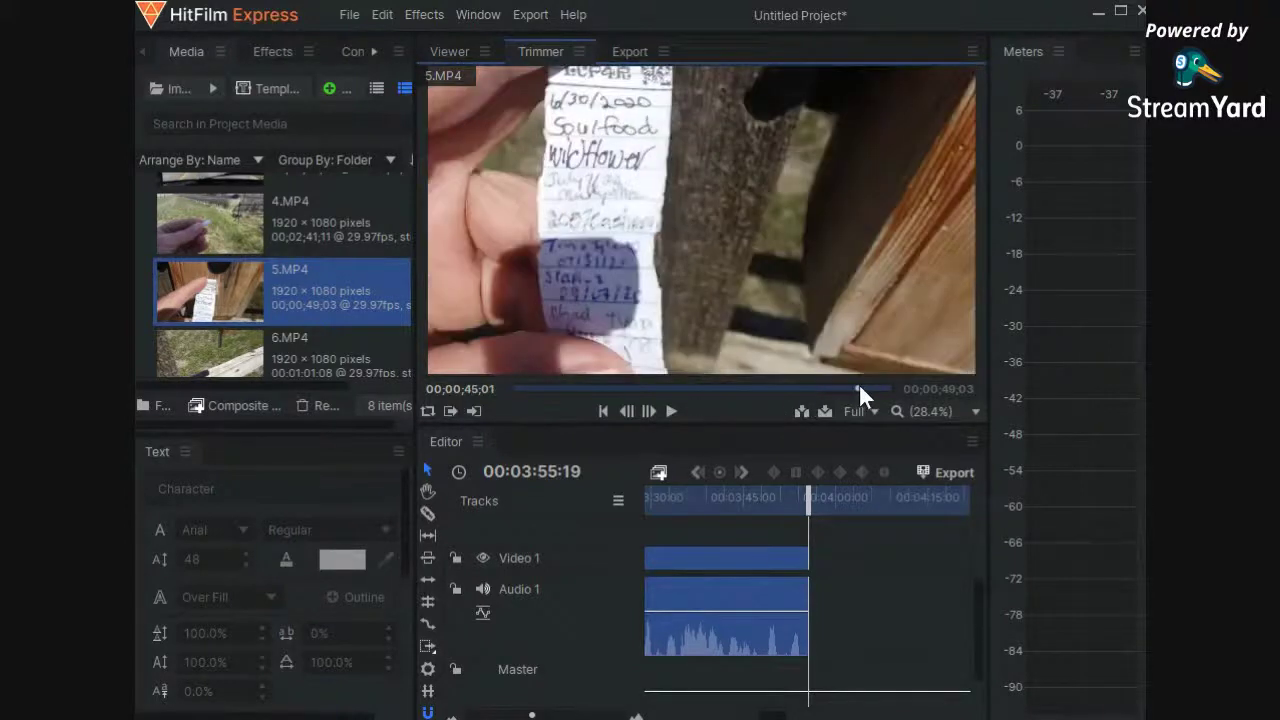
left_click(670, 412)
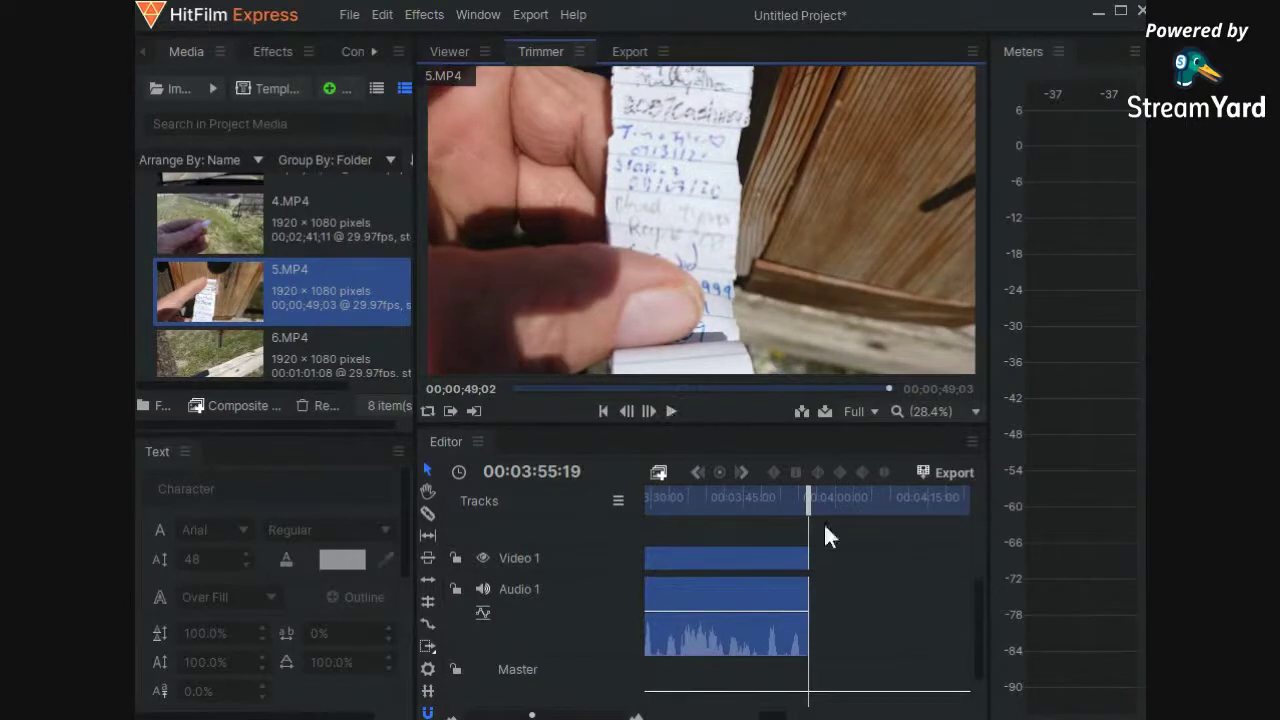
left_click(801, 411)
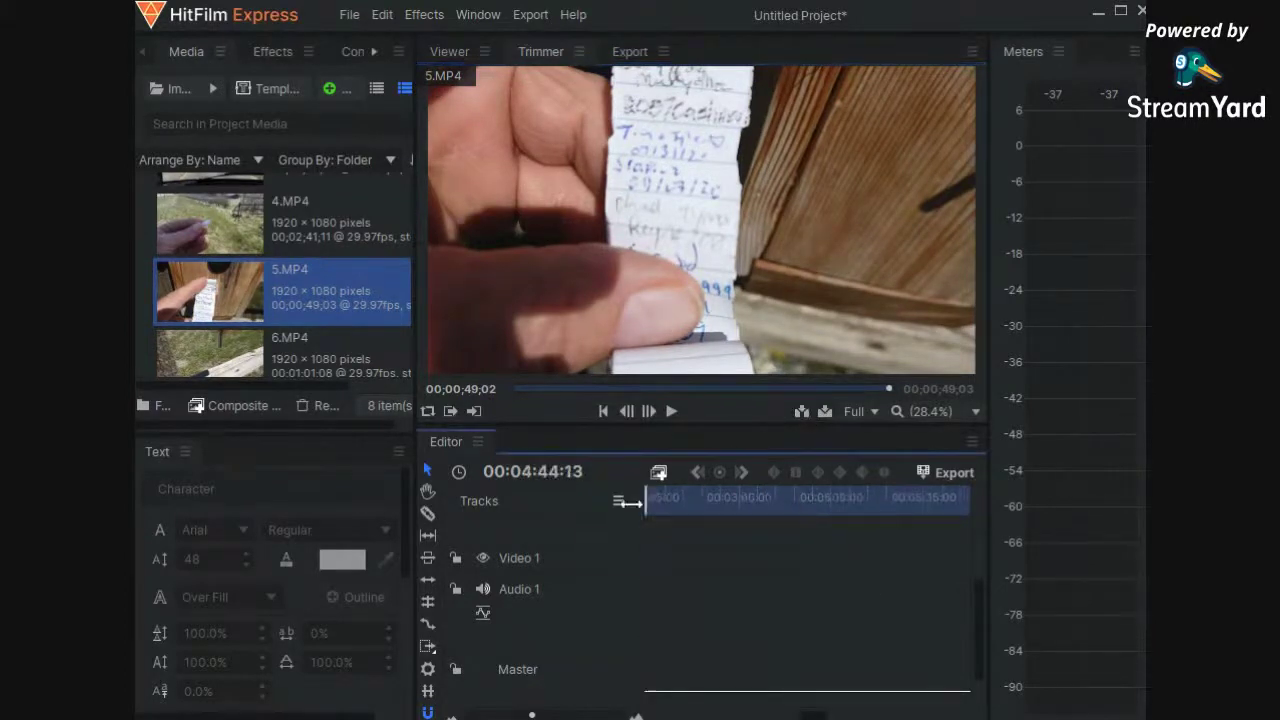
Move the timeline playhead to 00:03:54:16, just before the cut to 5.MP4, and show that frame in the Viewer
left_click_drag(628, 503, 790, 514)
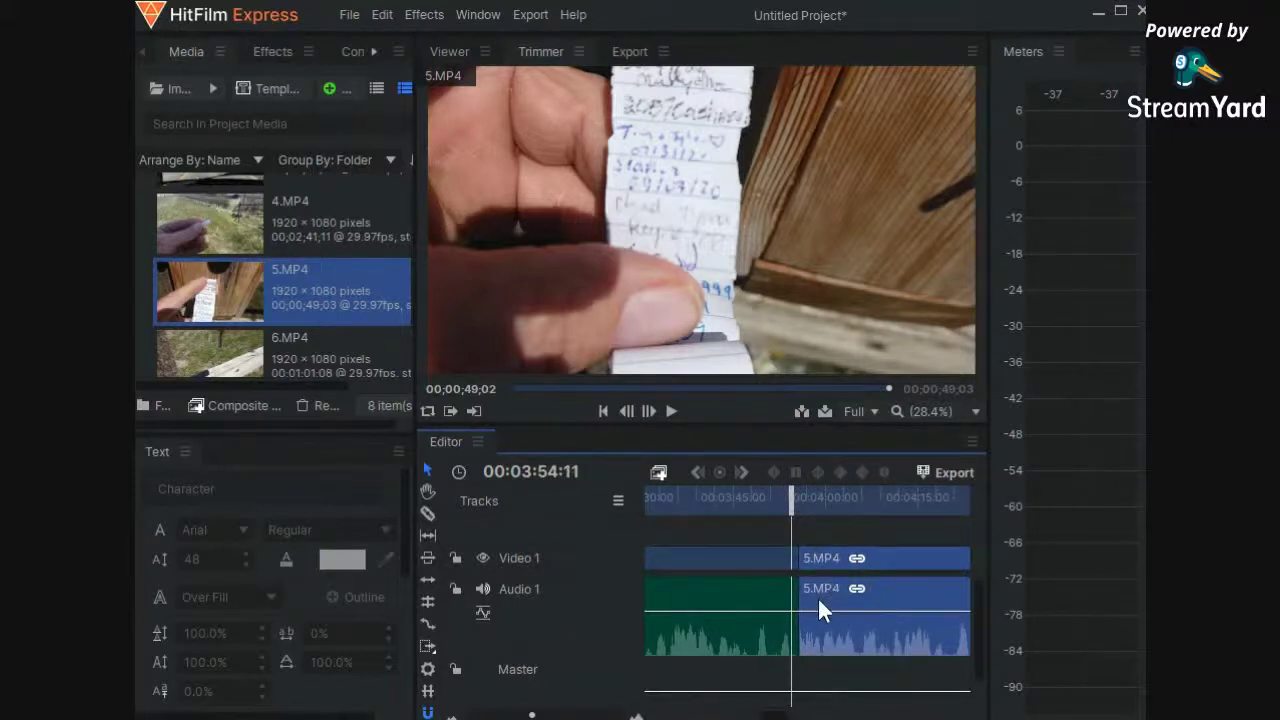
left_click_drag(792, 500, 793, 528)
left_click(446, 54)
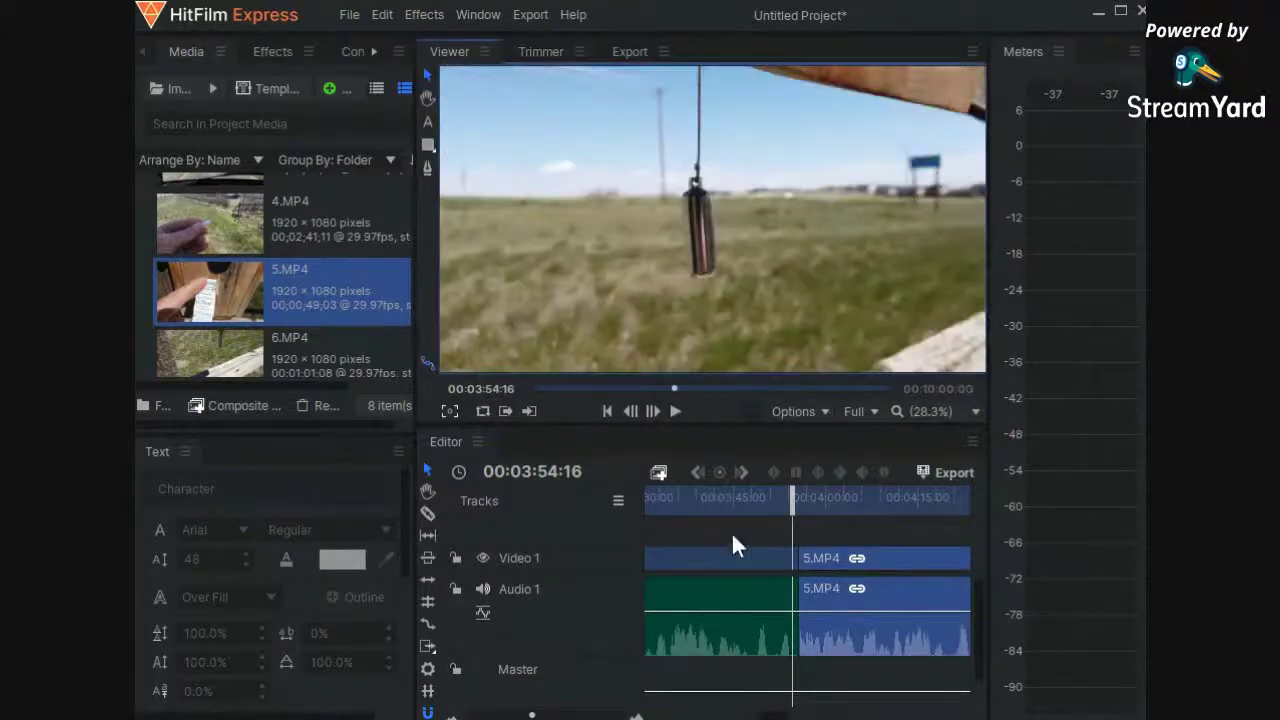
Play the timeline from 00:03:53:07 across the cut from 4.MP4 into 5.MP4
mouse_move(788, 522)
left_mouse_down()
mouse_move(849, 515)
mouse_move(750, 516)
mouse_move(846, 523)
mouse_move(802, 526)
left_mouse_up()
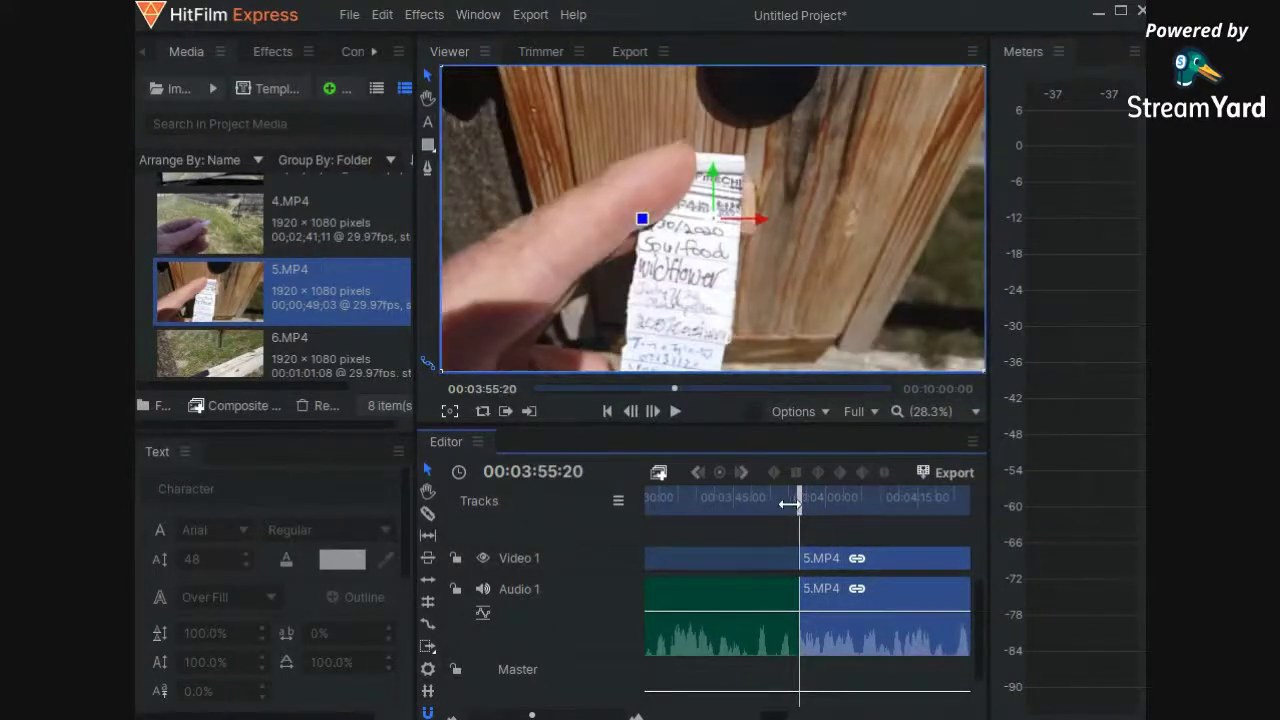
left_click_drag(799, 497, 781, 488)
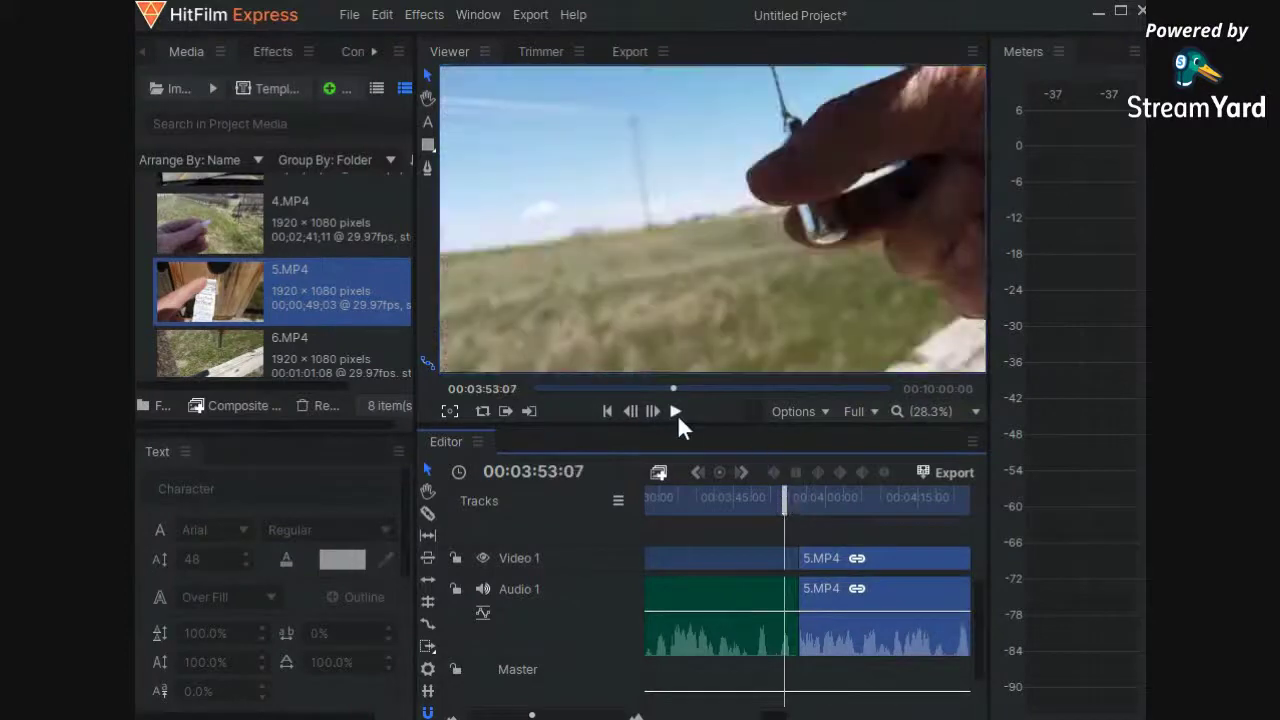
left_click(675, 412)
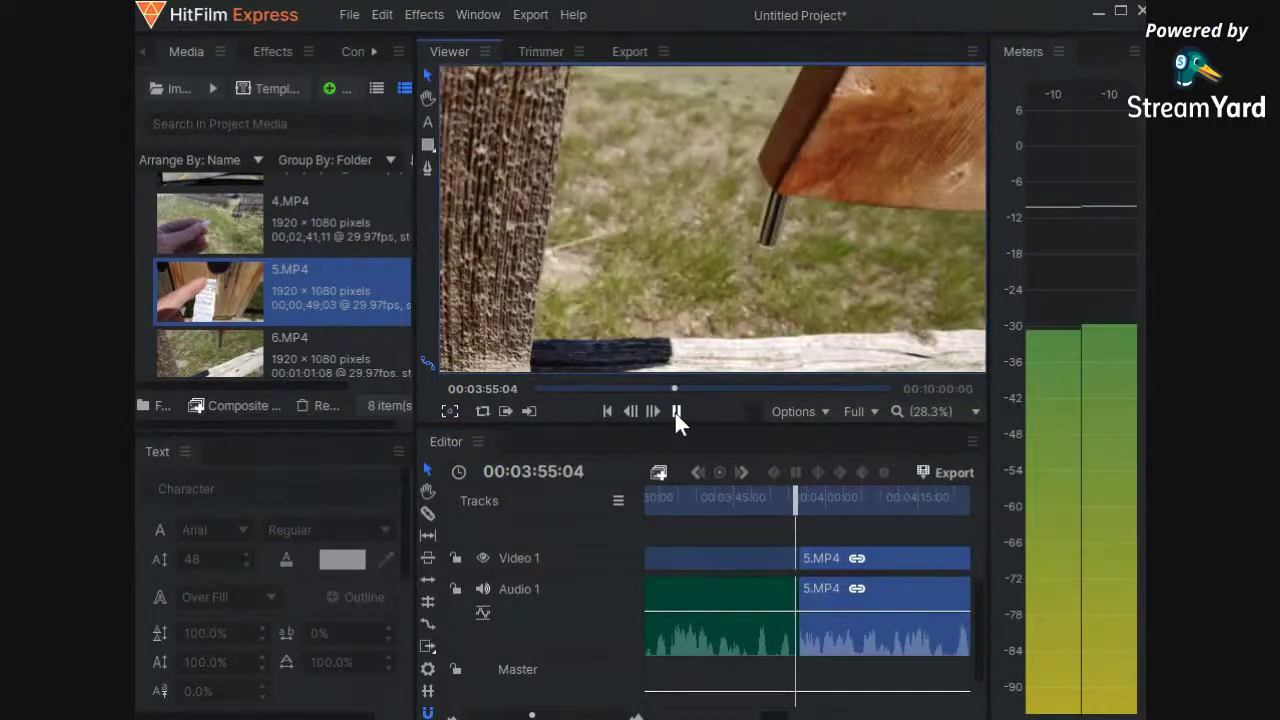
left_click(675, 412)
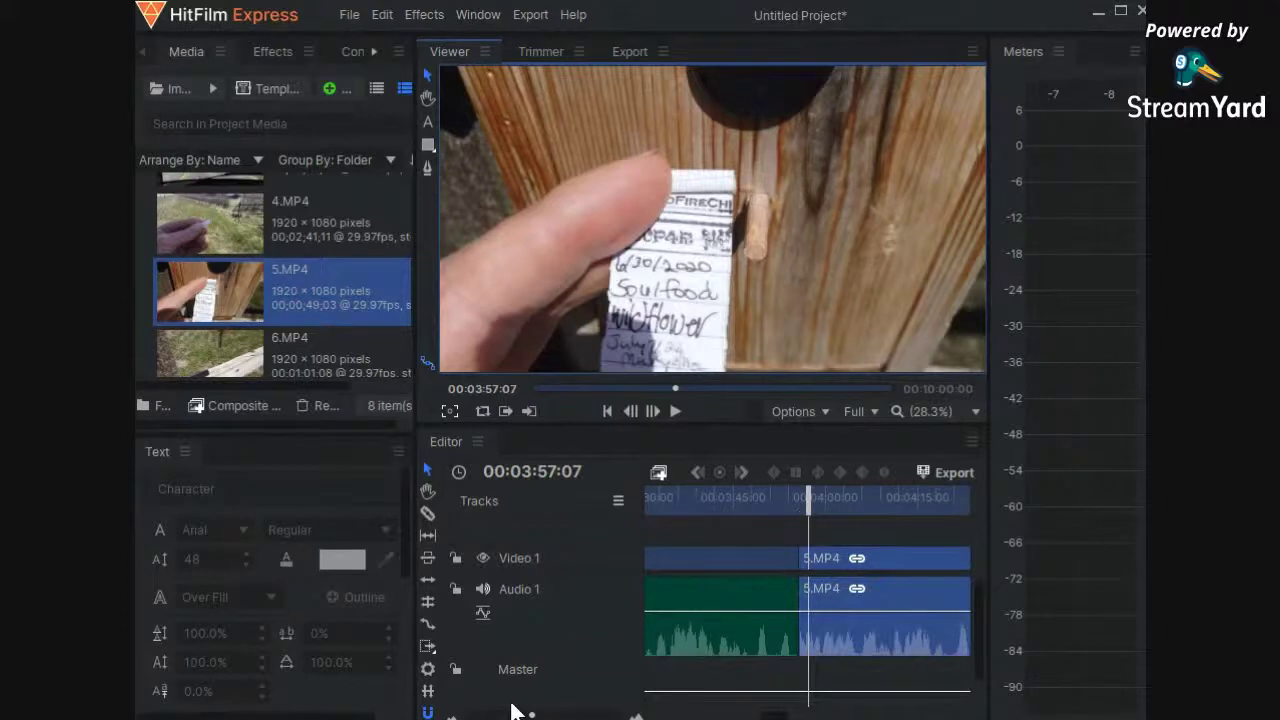
Replay the cut into 5.MP4 in close timeline detail, starting from 00:03:55:03
left_click_drag(531, 715, 528, 714)
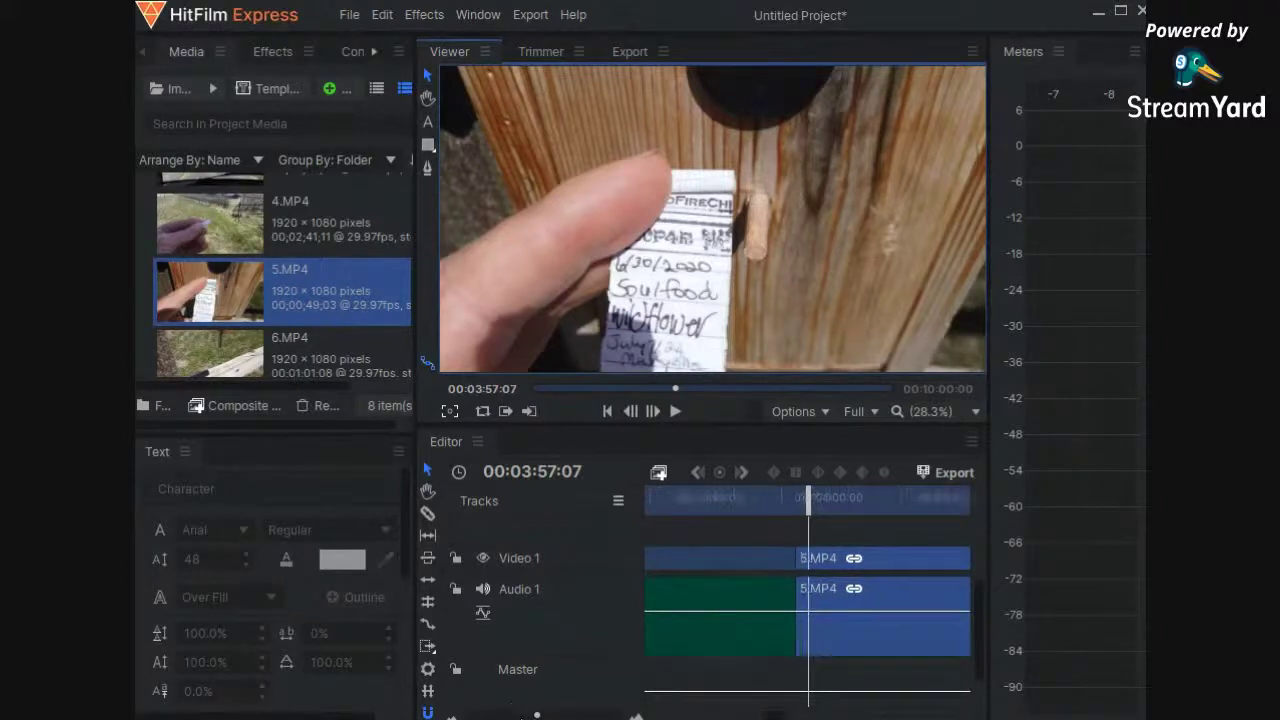
scroll(527, 714, "up", 1)
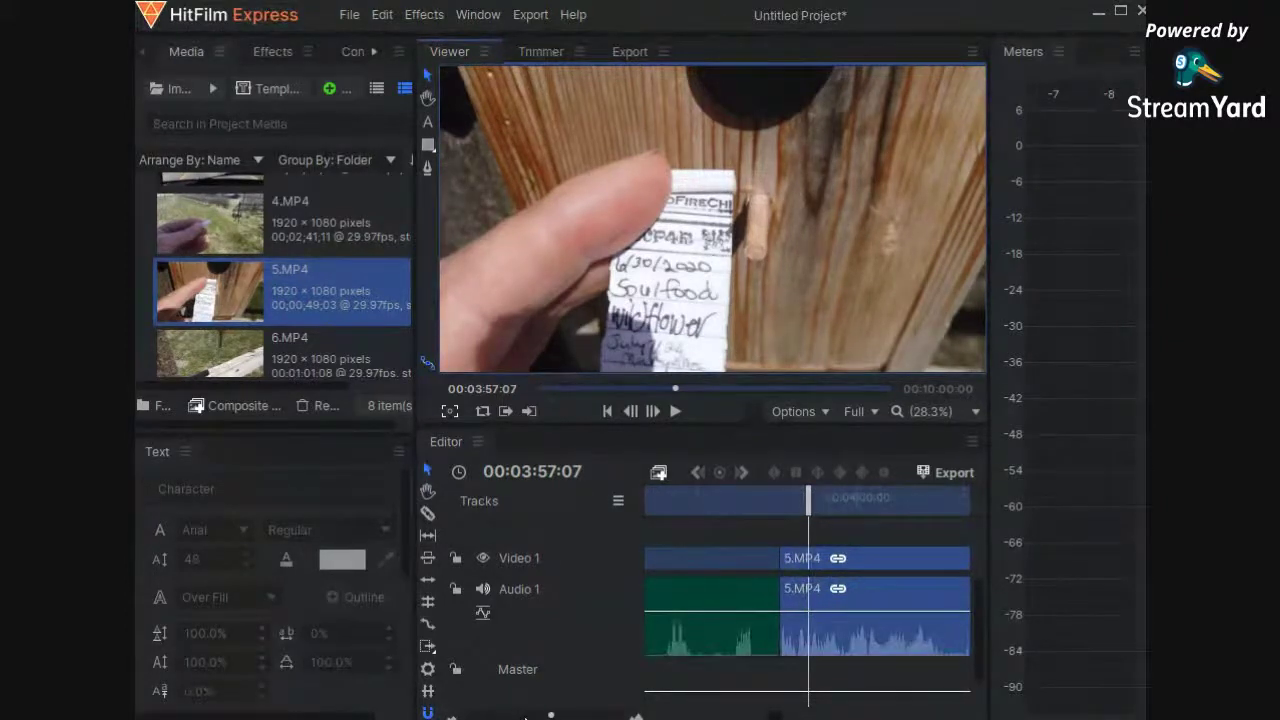
scroll(527, 714, "up", 2)
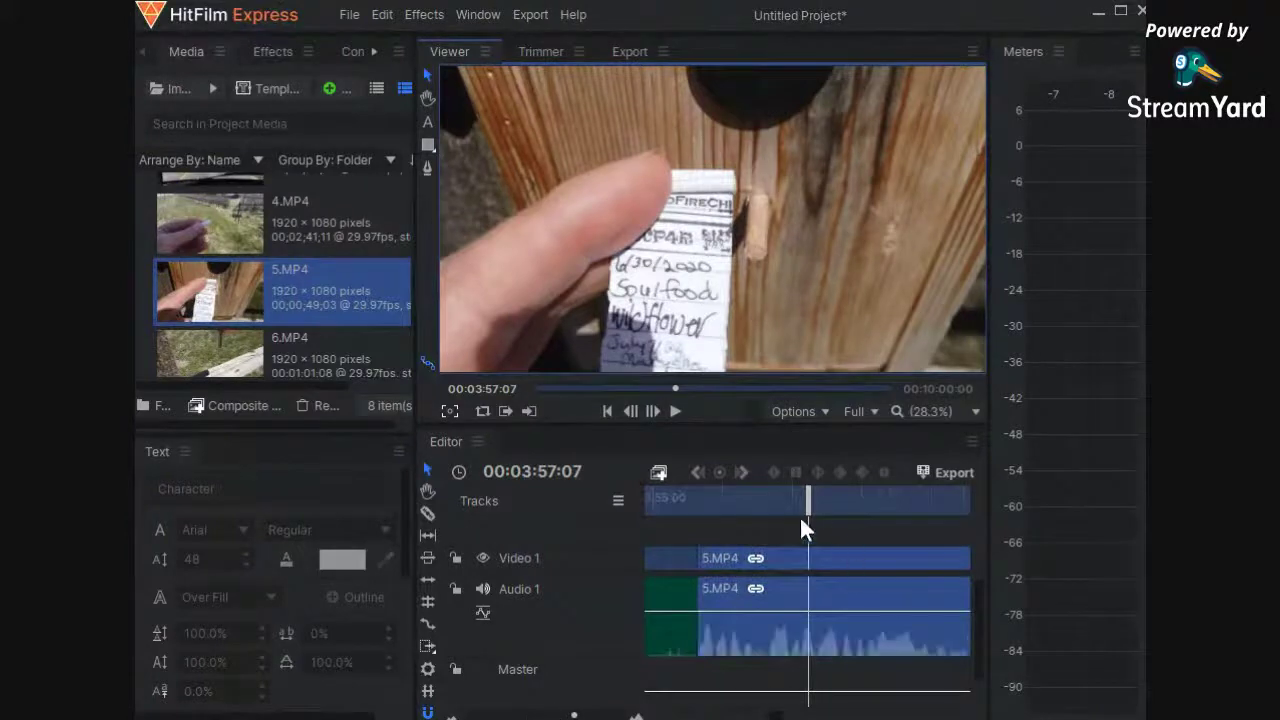
left_click_drag(808, 500, 681, 537)
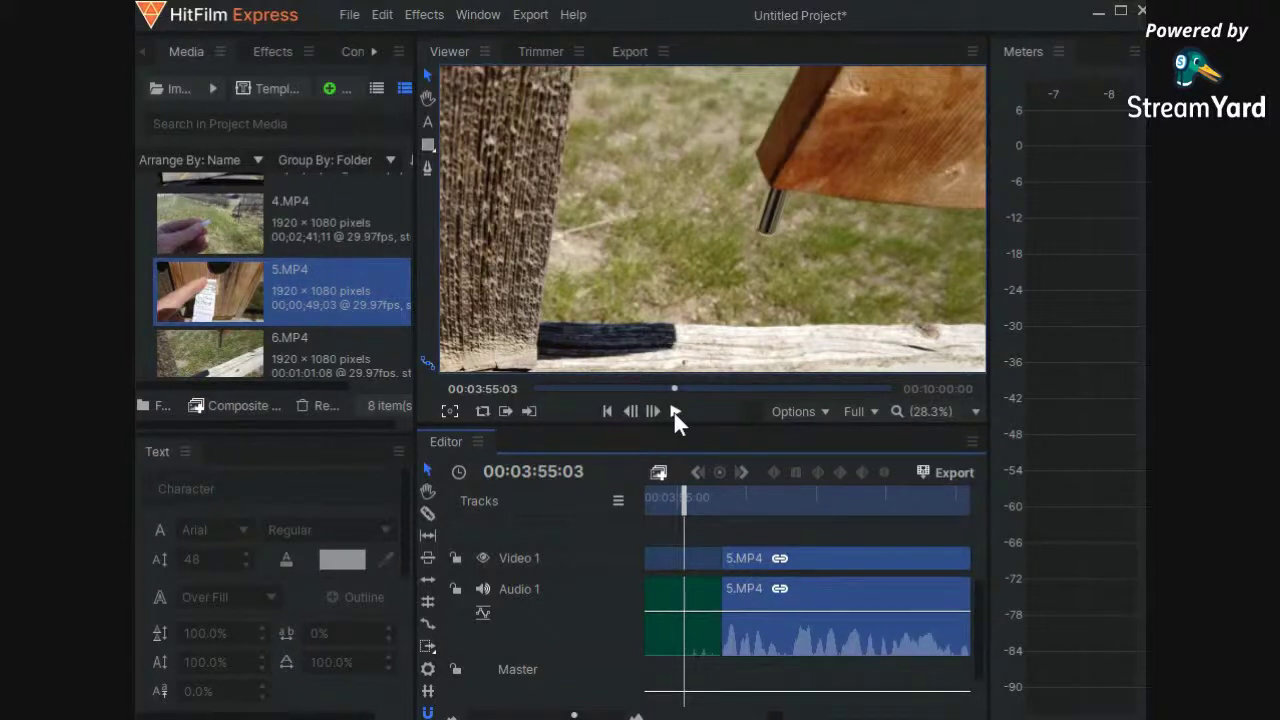
left_click(675, 412)
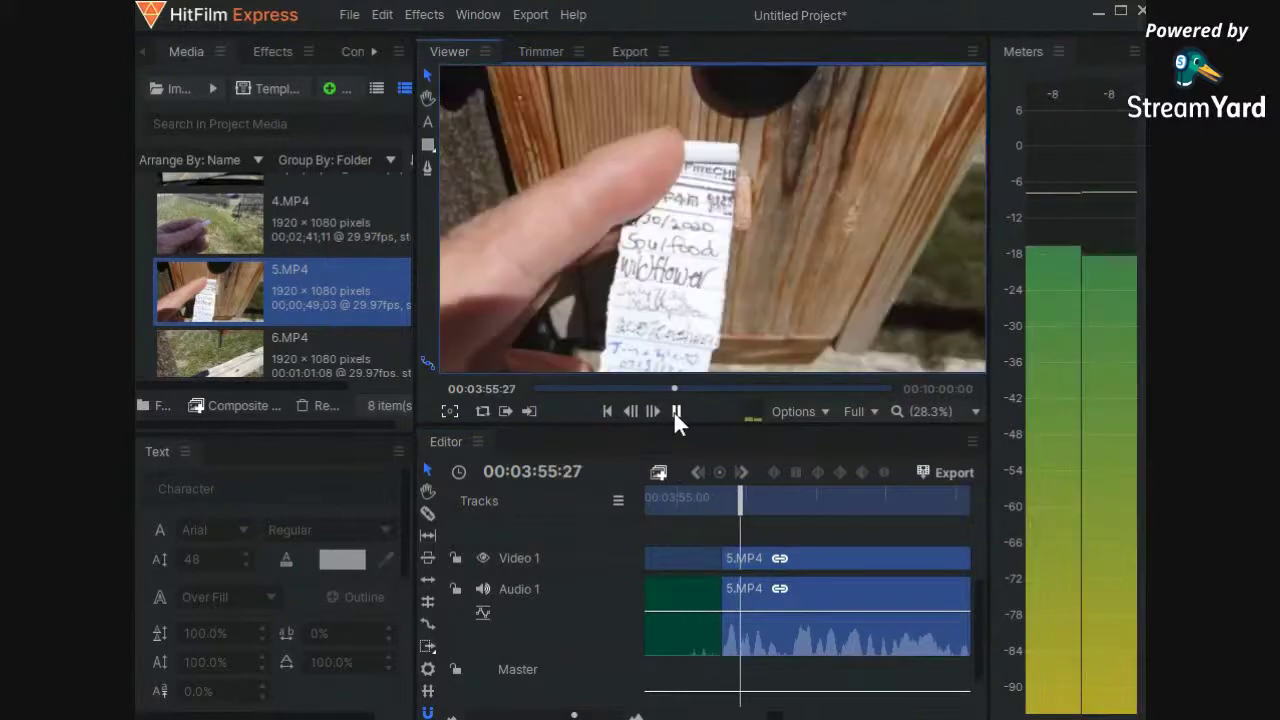
left_click(675, 412)
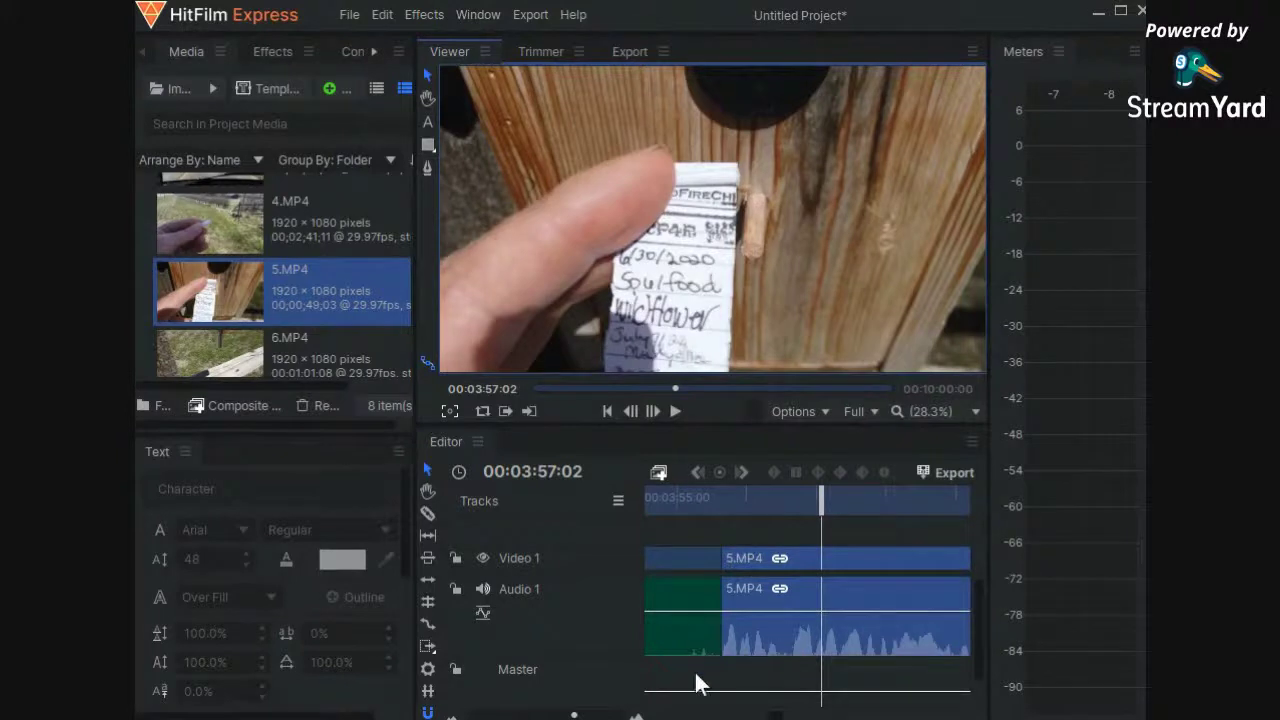
Replay the first seconds of 5.MP4 on the timeline to find a trim point near its start
scroll(600, 718, "up", 1)
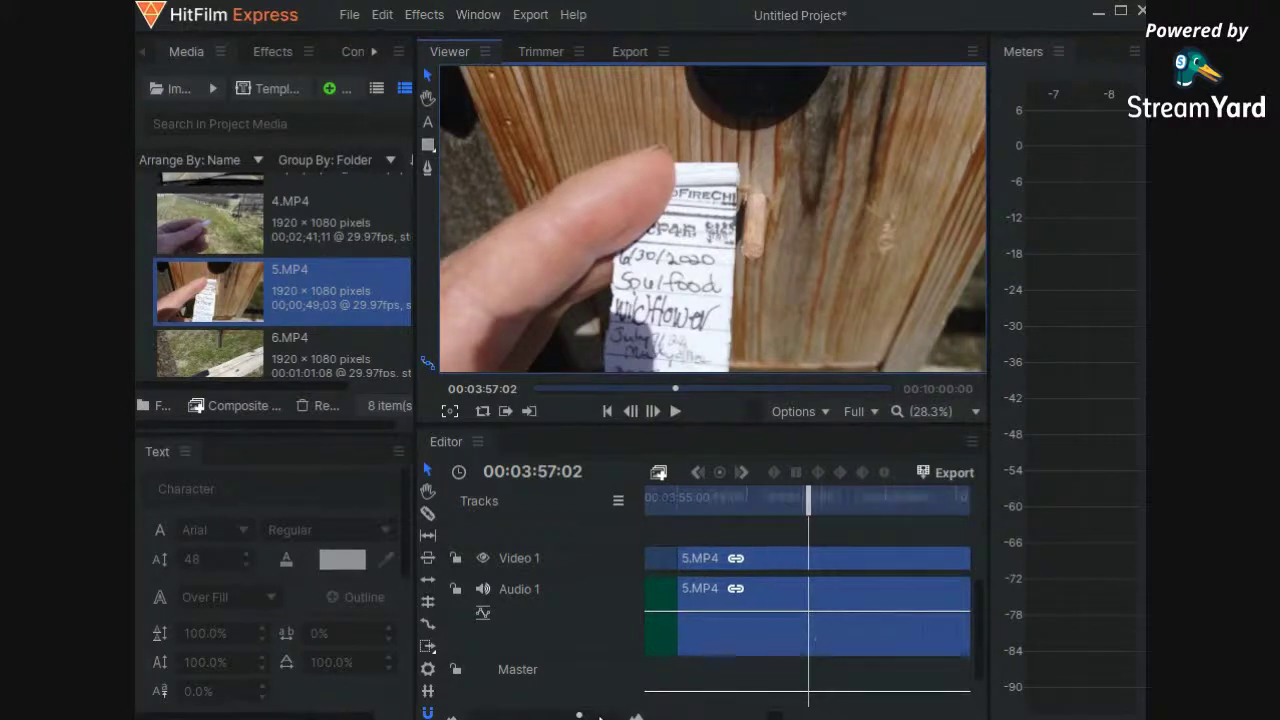
left_click_drag(817, 512, 766, 508)
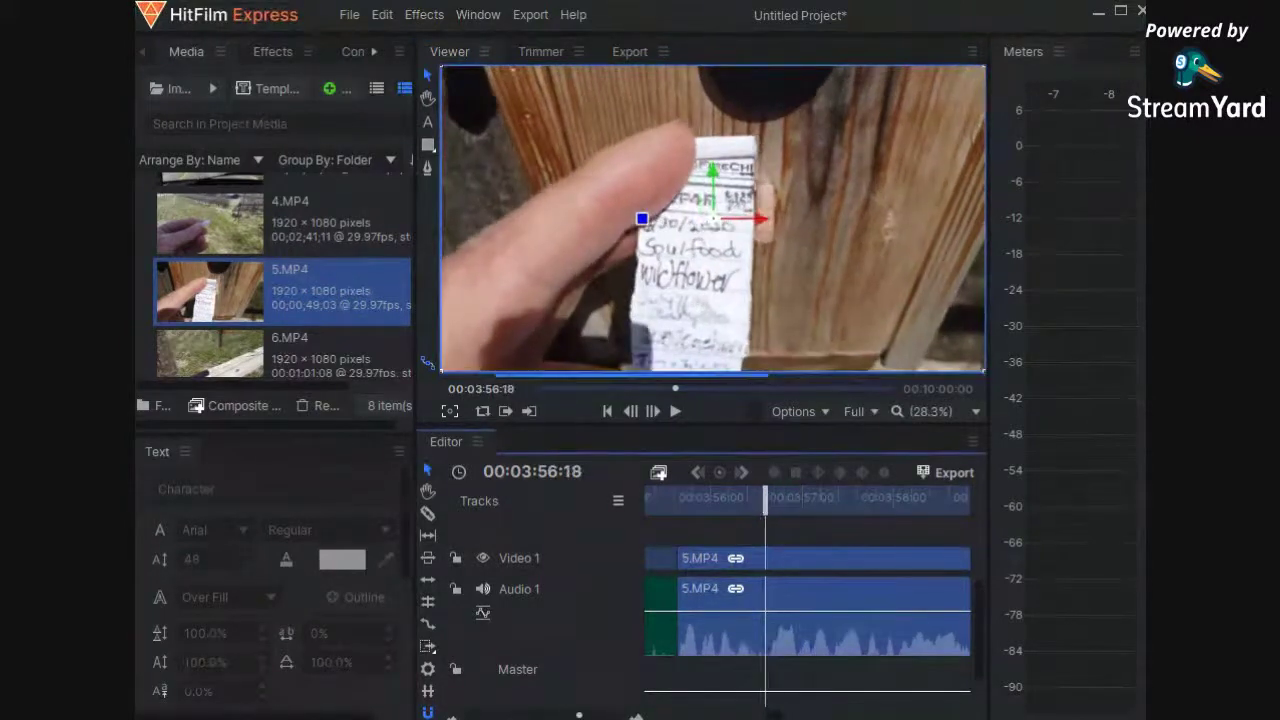
left_click_drag(766, 508, 696, 513)
left_click(675, 411)
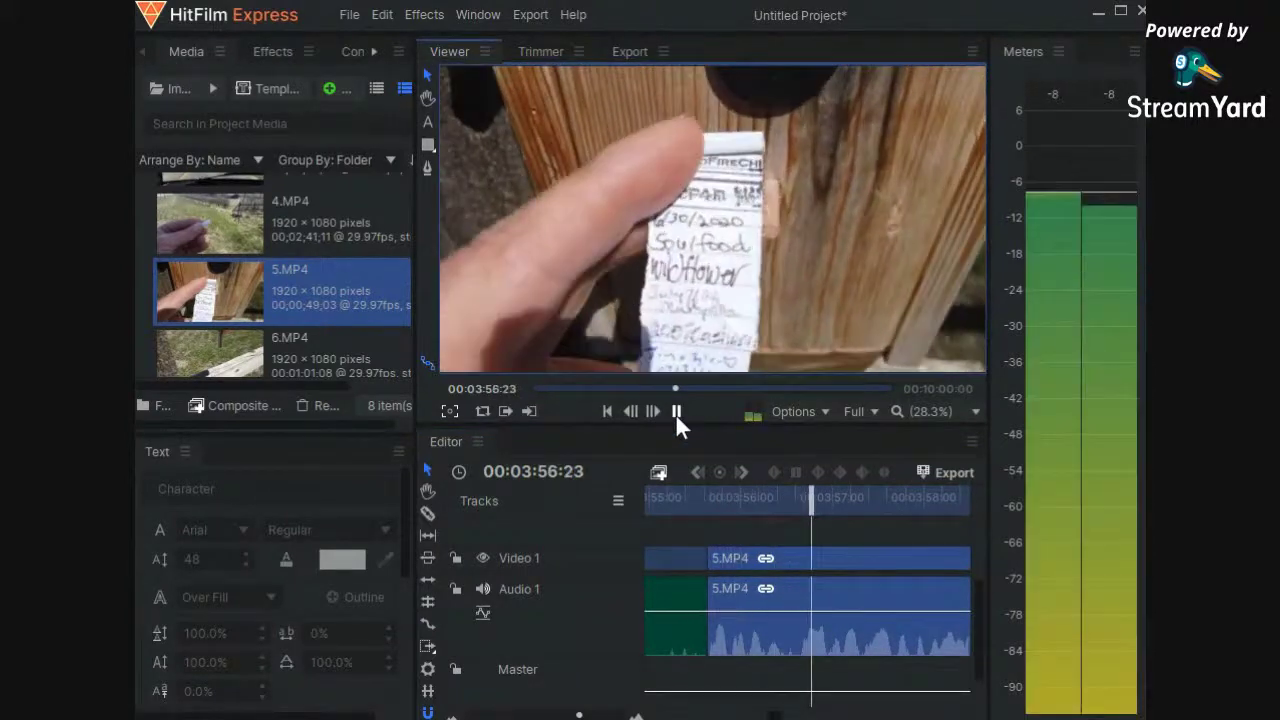
left_click(675, 411)
Trim the start of 5.MP4 to the playhead at 00:03:56:18 and move the clip back against the end of 4.MP4
left_click_drag(838, 502, 797, 531)
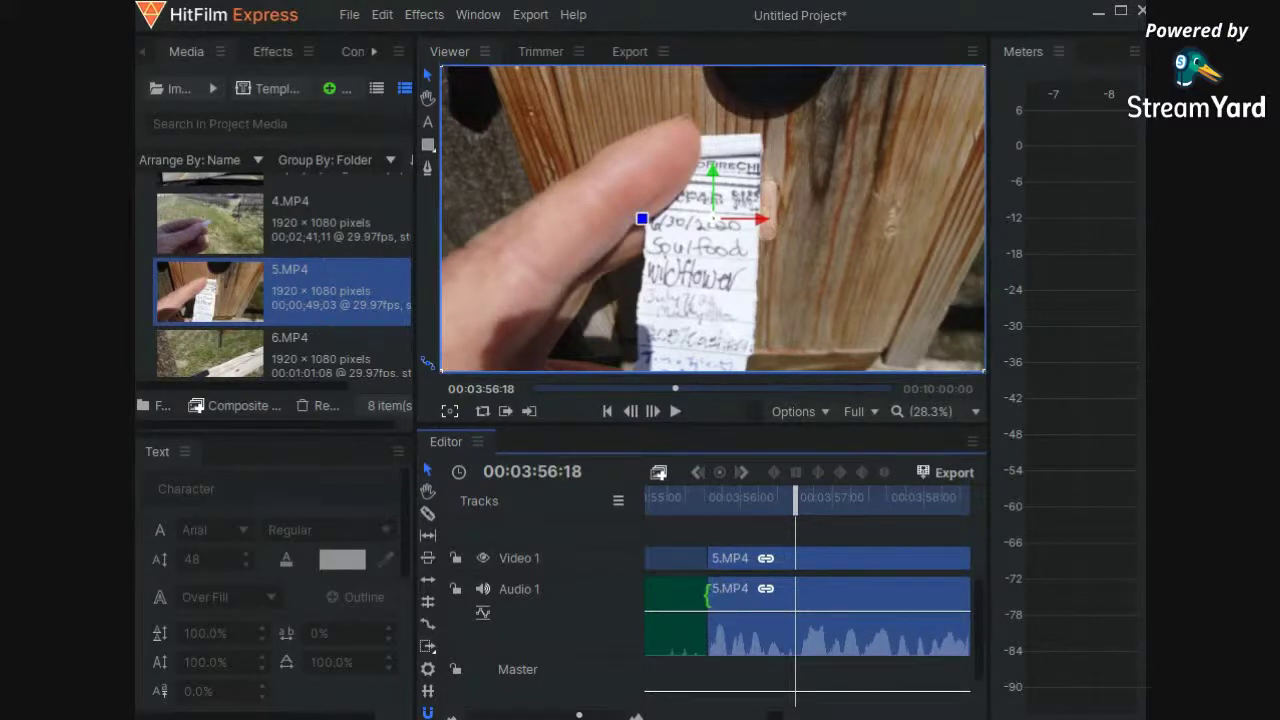
left_click_drag(708, 596, 795, 596)
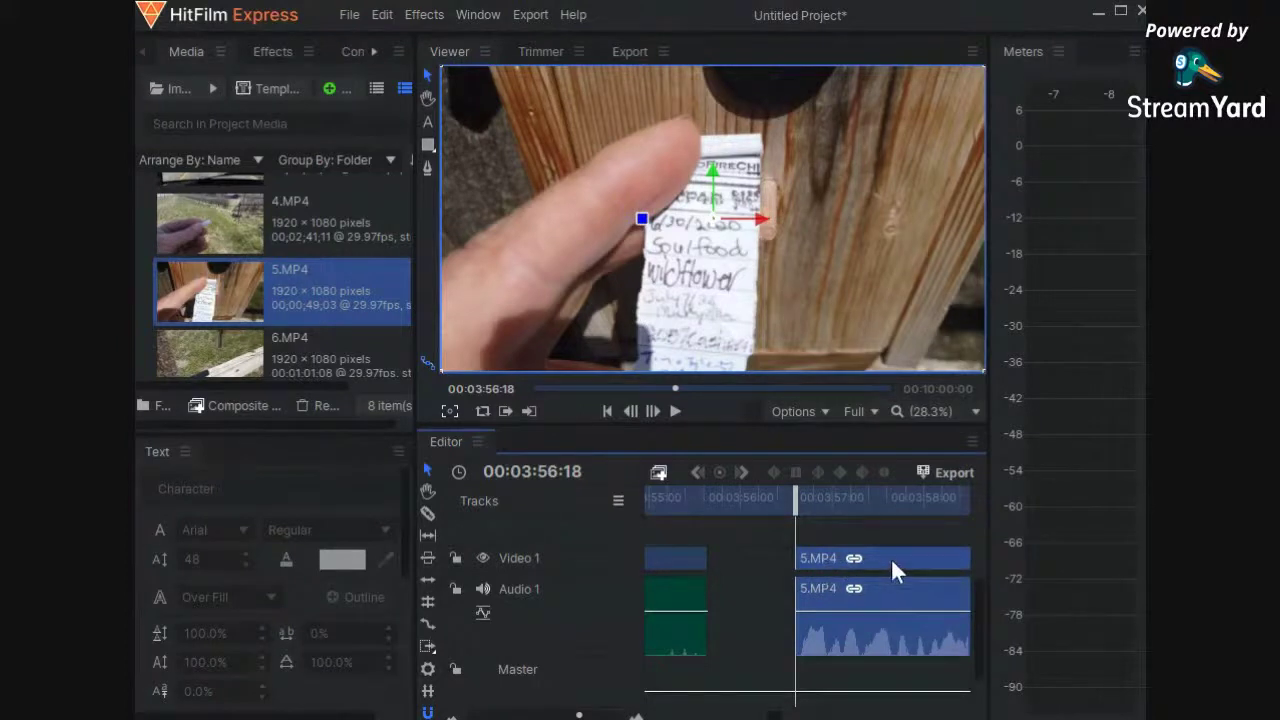
left_click_drag(891, 558, 799, 561)
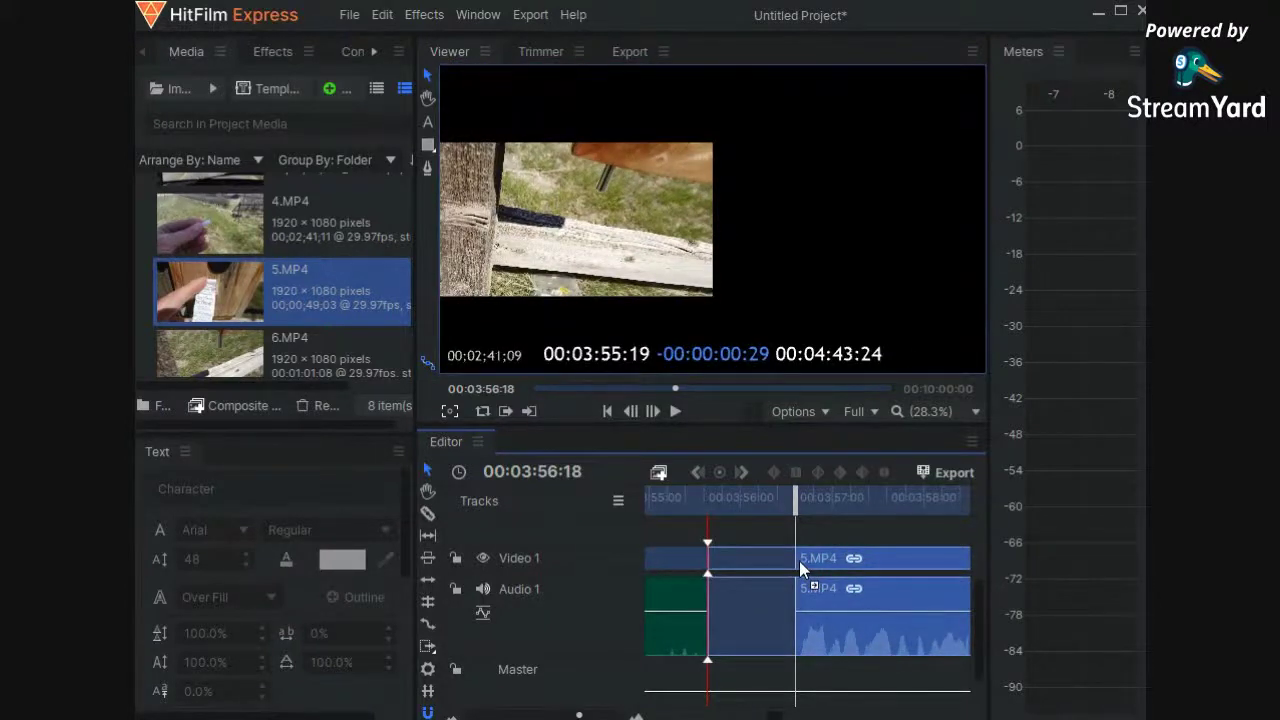
left_click_drag(799, 561, 799, 561)
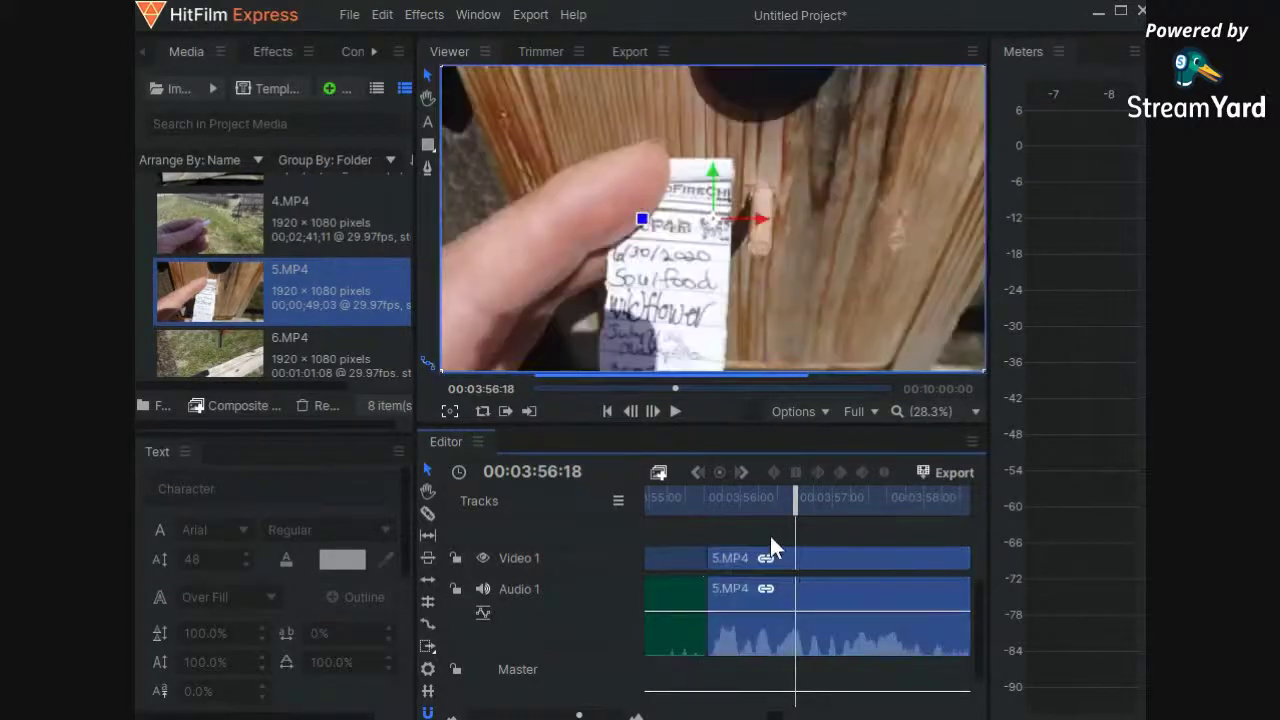
Play the trimmed cut into 5.MP4 from 00:03:55:09 to check the transition
left_click(677, 496)
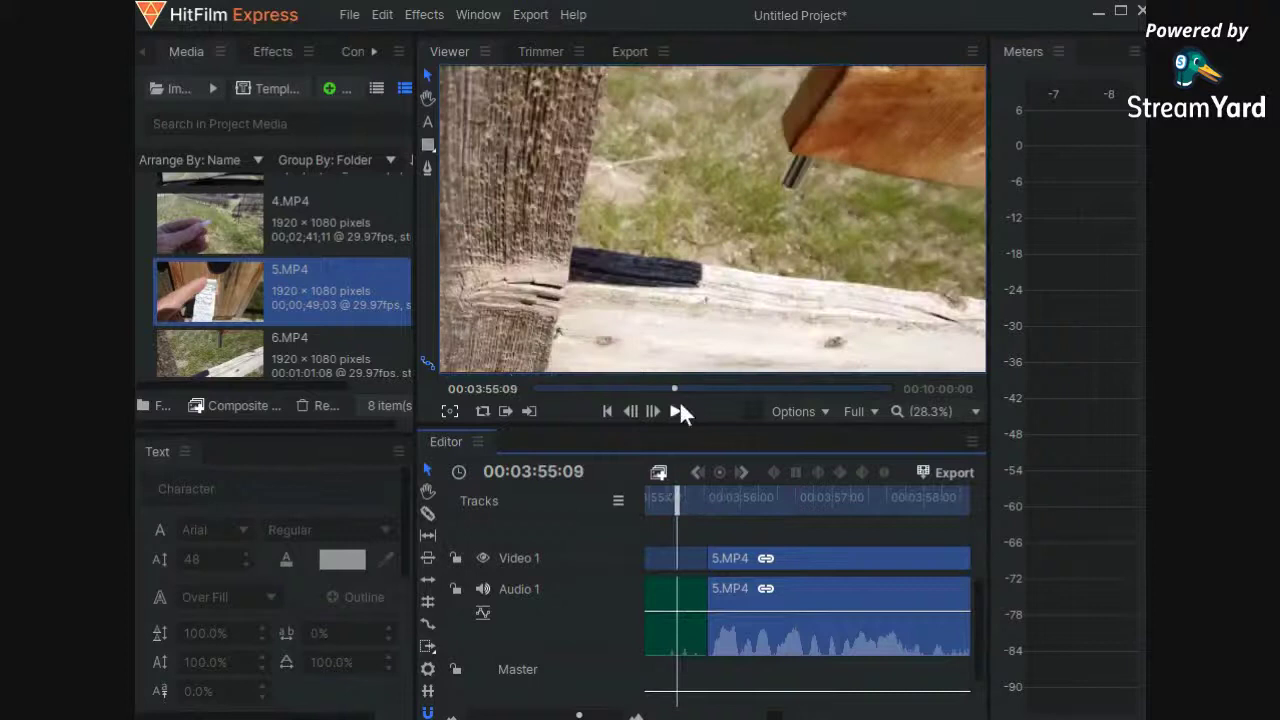
left_click(676, 410)
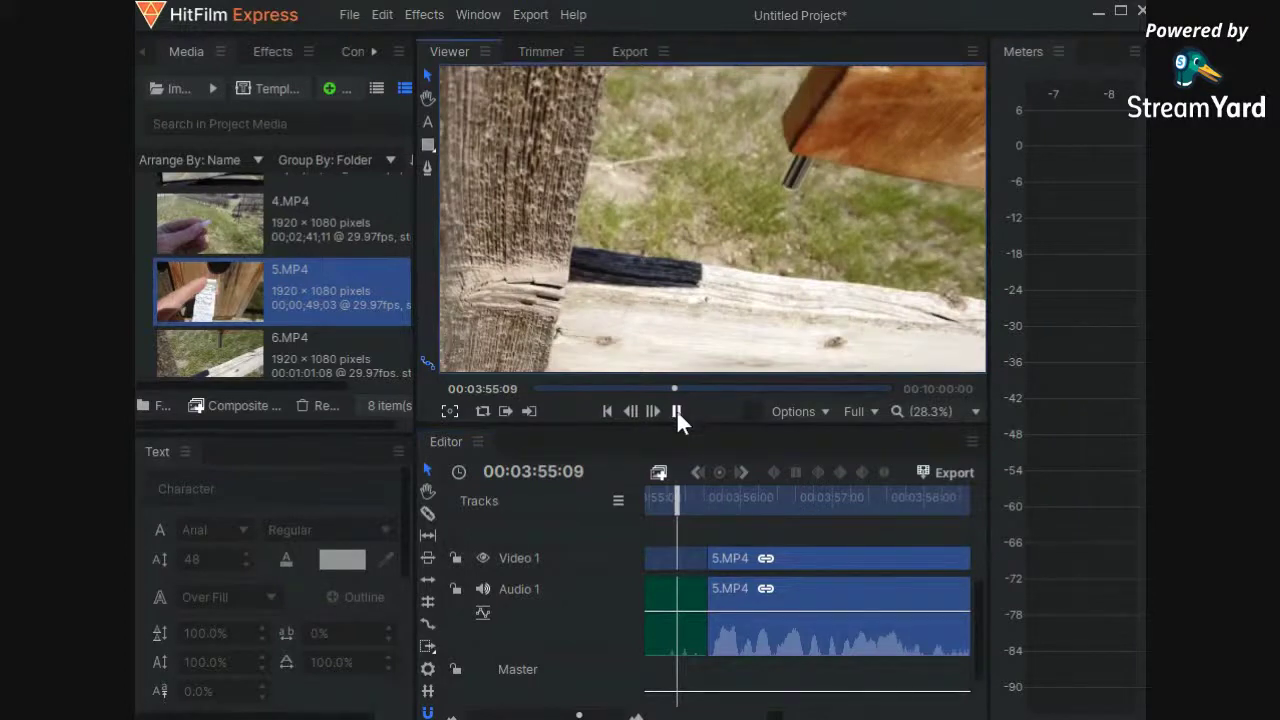
left_click(677, 411)
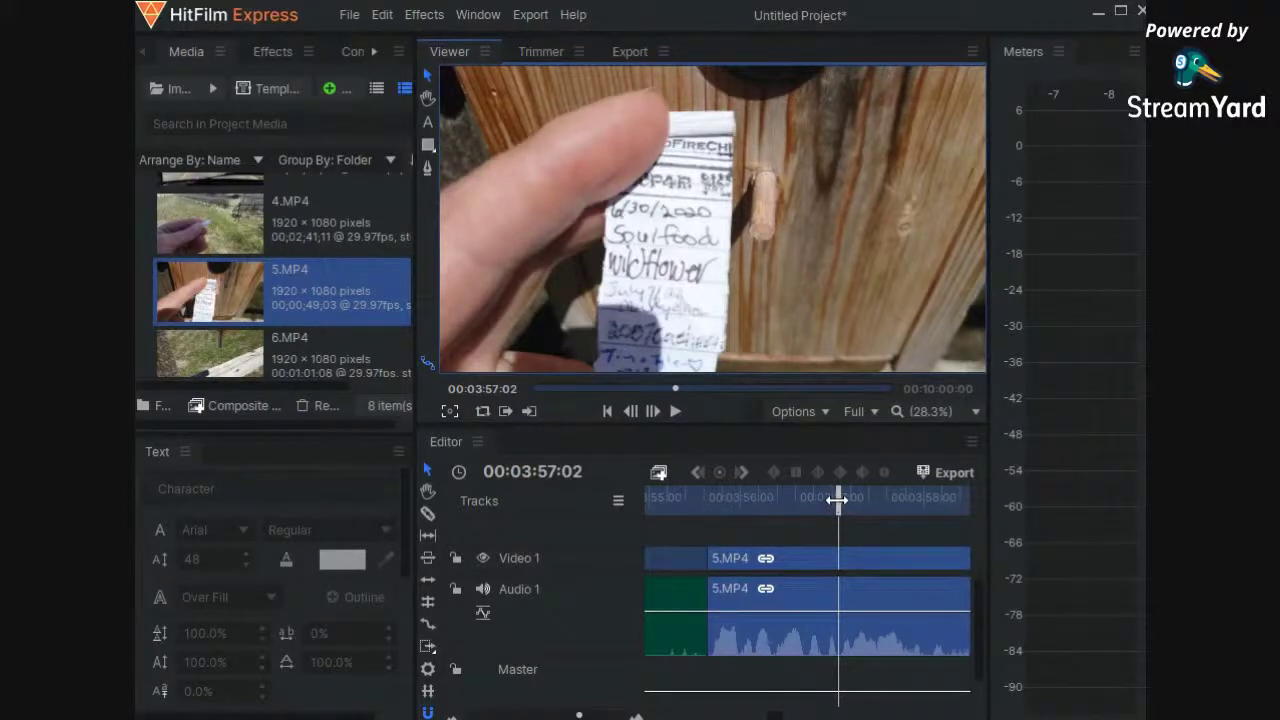
Place the timeline playhead just past the end of 5.MP4 at 00:04:44:02 and load 6.MP4 into the Trimmer
left_click_drag(838, 500, 735, 507)
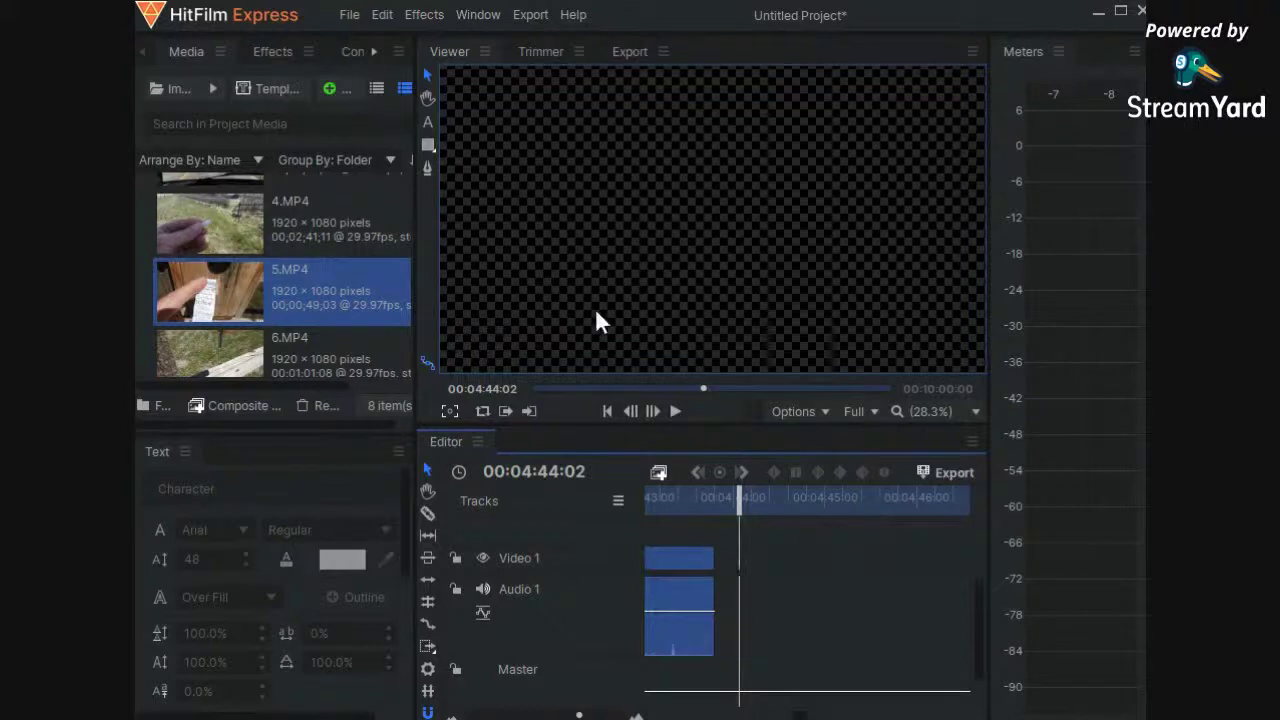
left_click(543, 52)
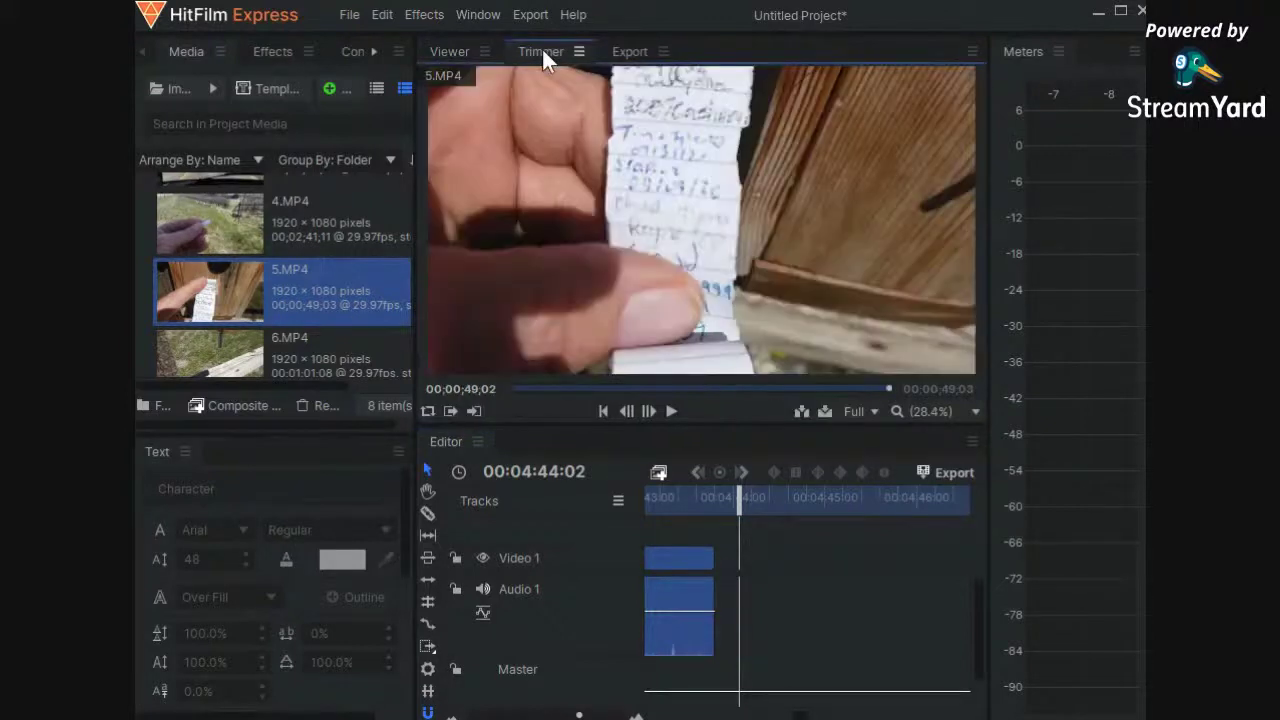
left_click(270, 339)
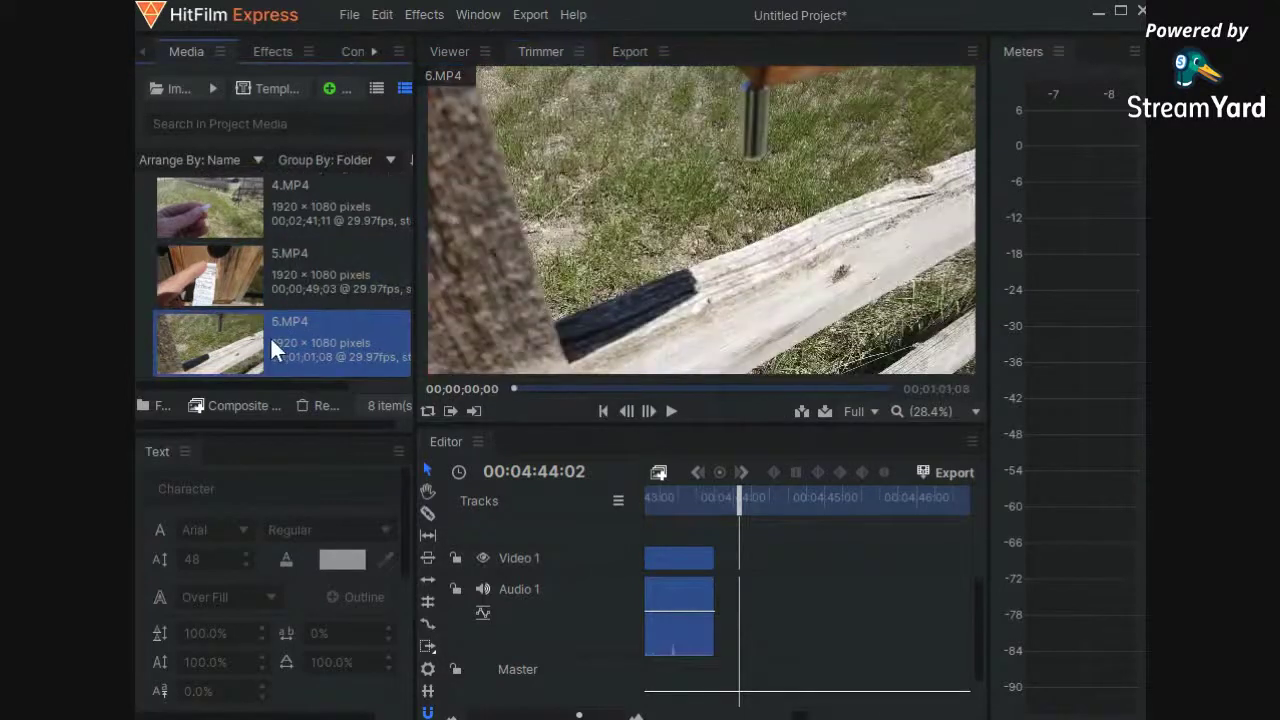
scroll(270, 336, "down", 2)
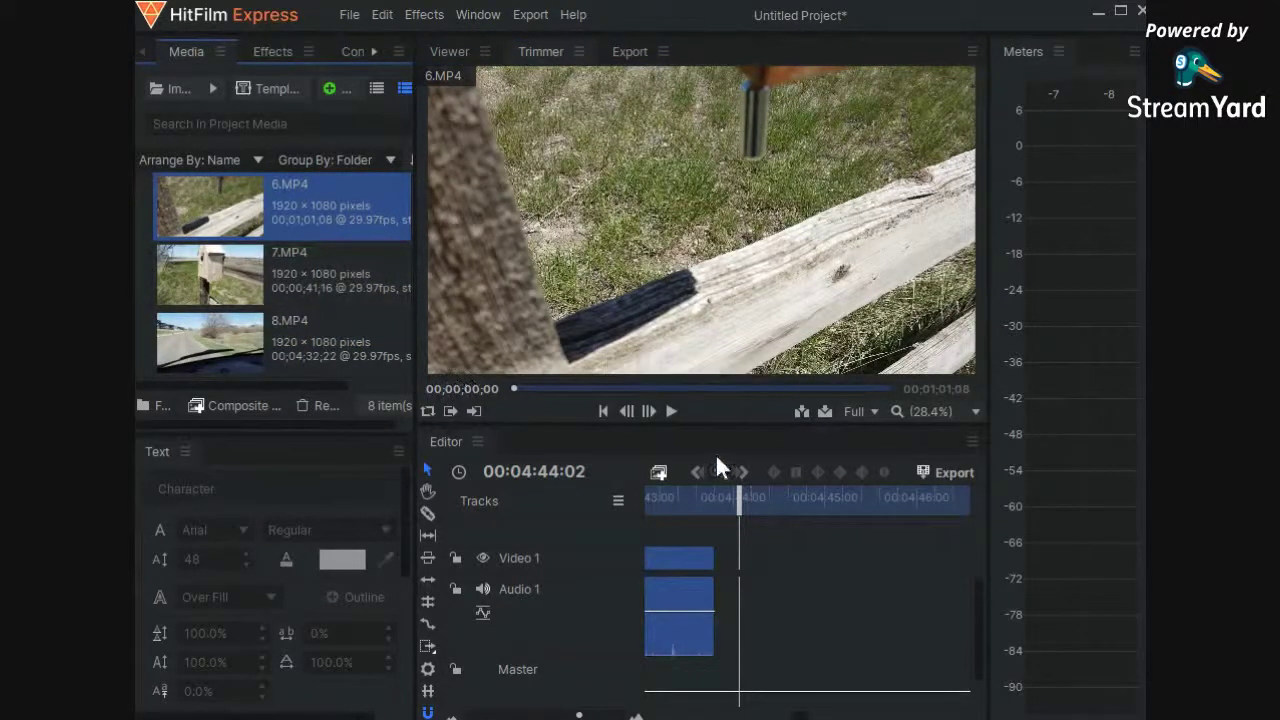
mouse_move(670, 160)
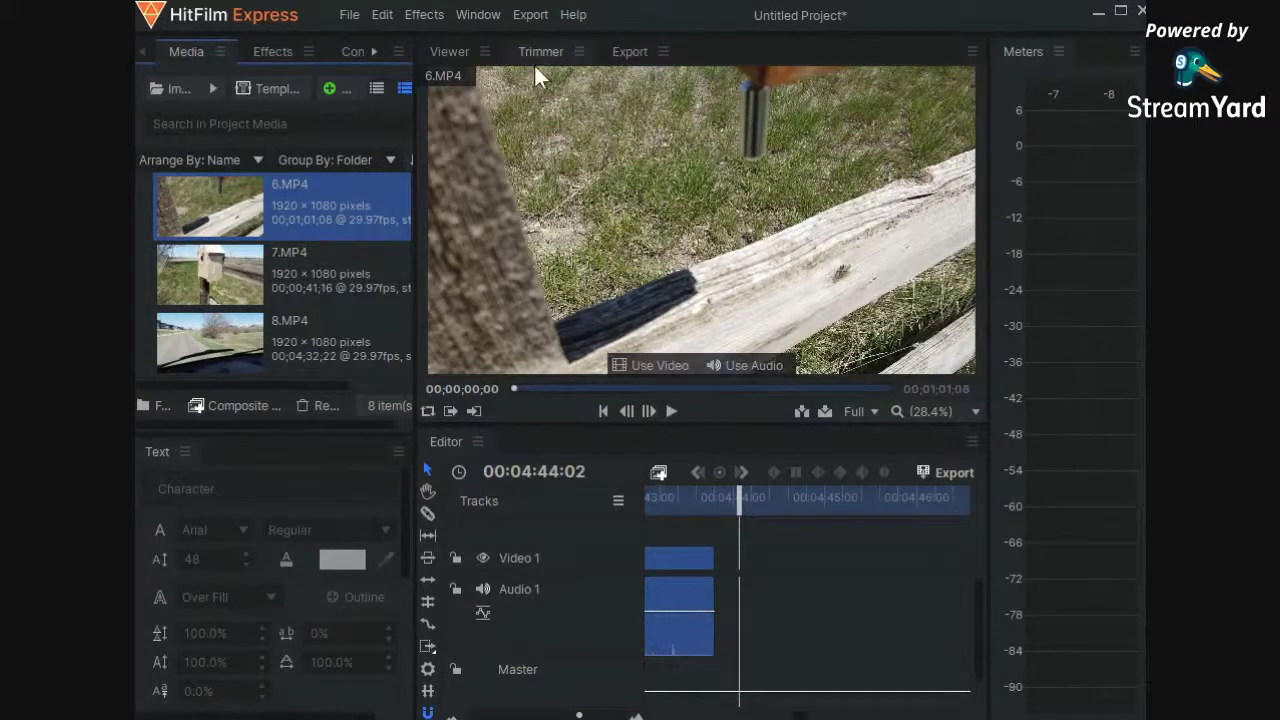
Play the opening of 6.MP4 and its ending from 00;00;54;01, and insert the clip at the playhead after 5.MP4
left_click(672, 411)
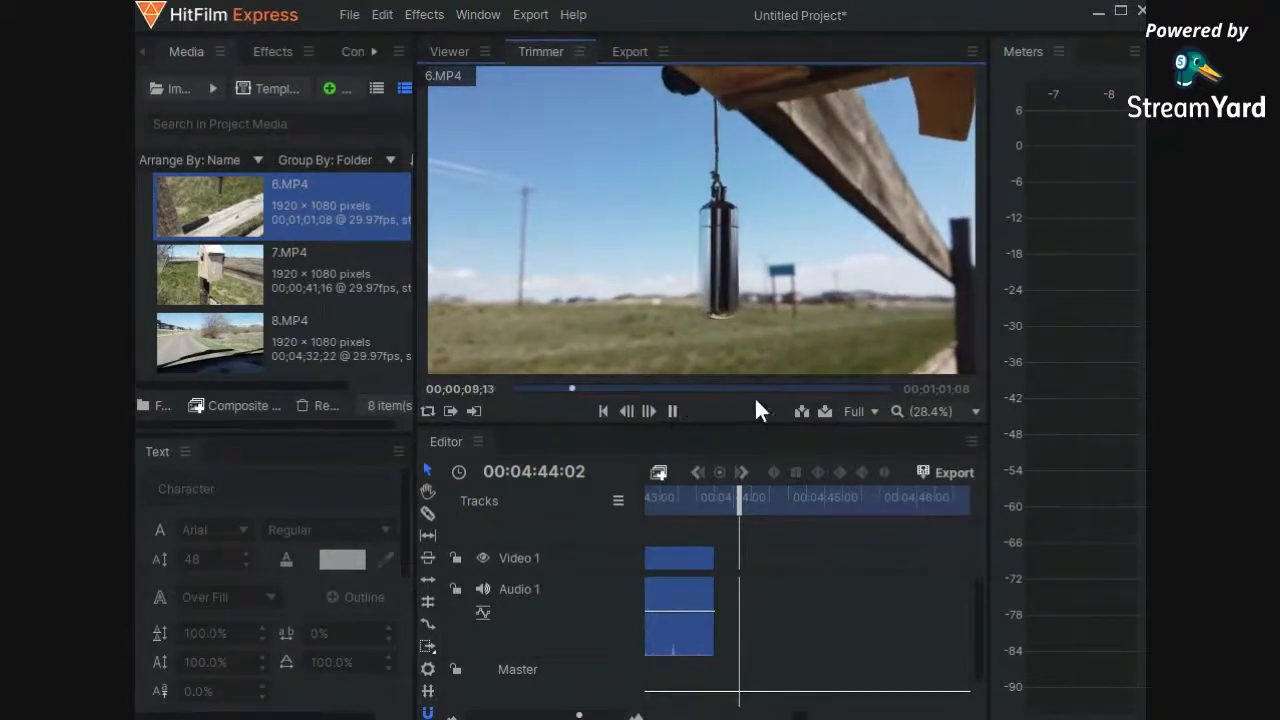
left_click(846, 387)
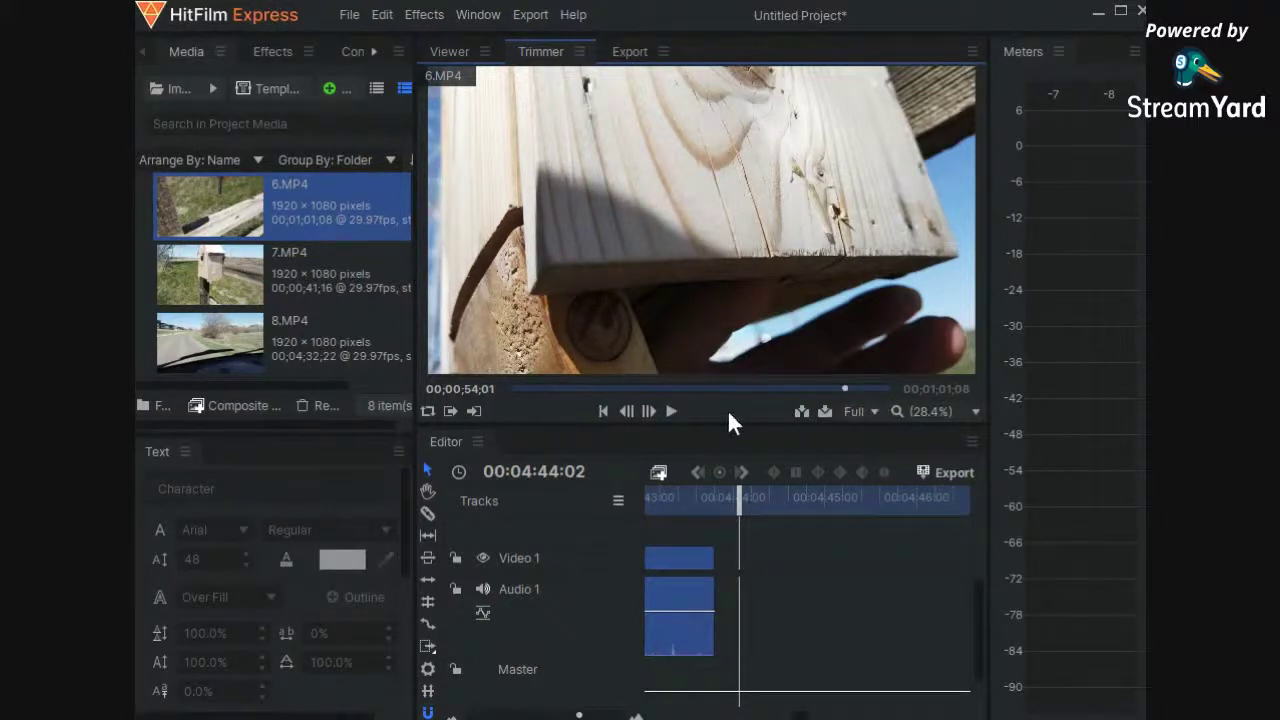
left_click(670, 412)
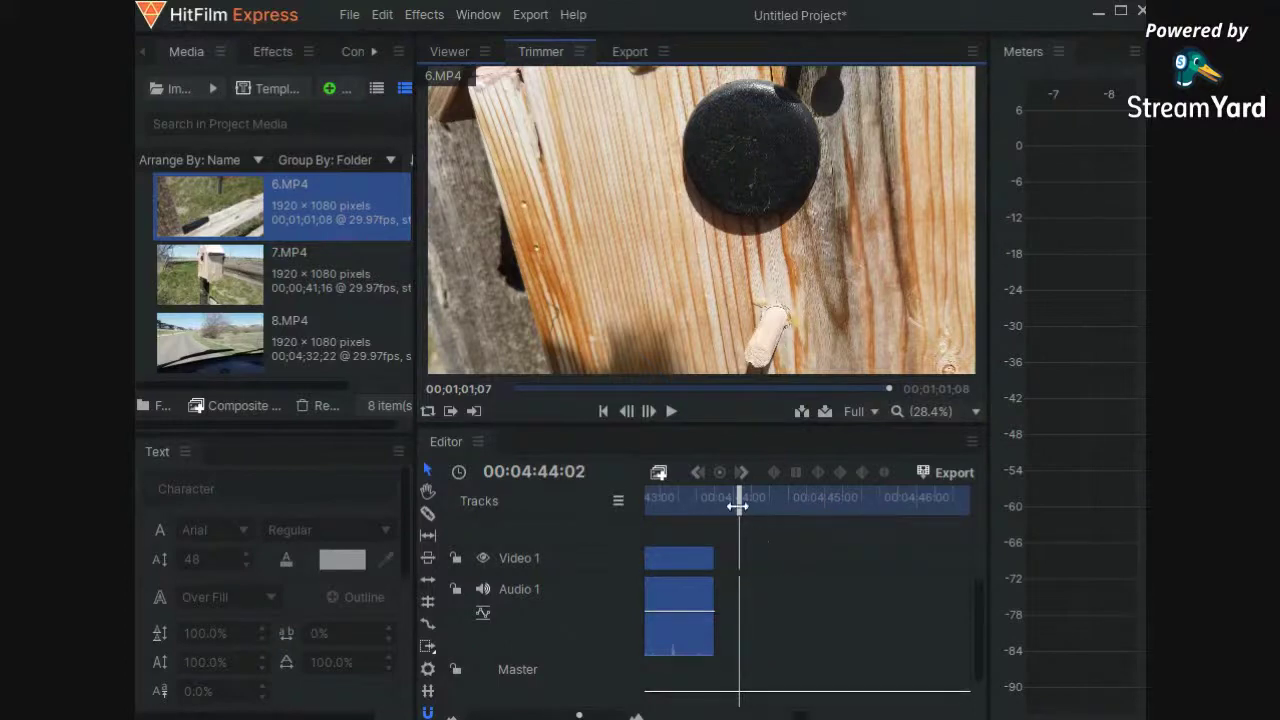
left_click(797, 412)
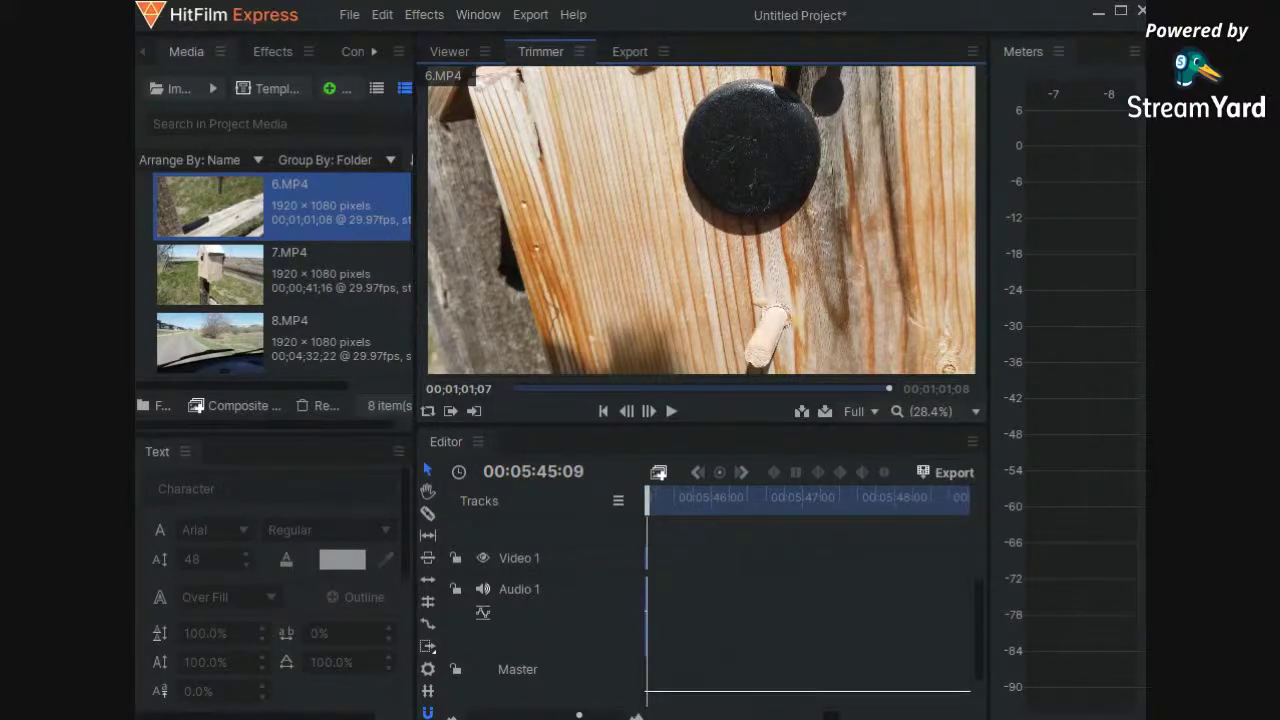
left_click_drag(560, 716, 572, 716)
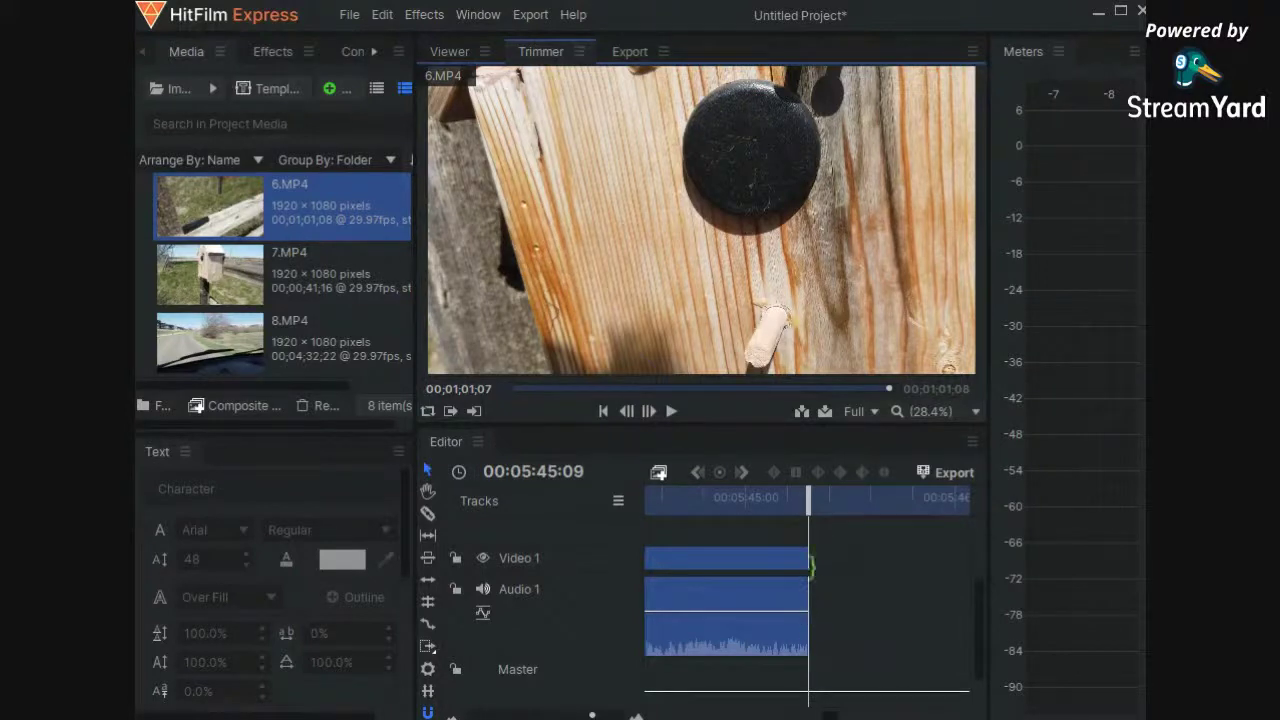
Load 7.MP4 into the Trimmer and play its opening, plus its ending from 00;00;38;19
left_click(259, 268)
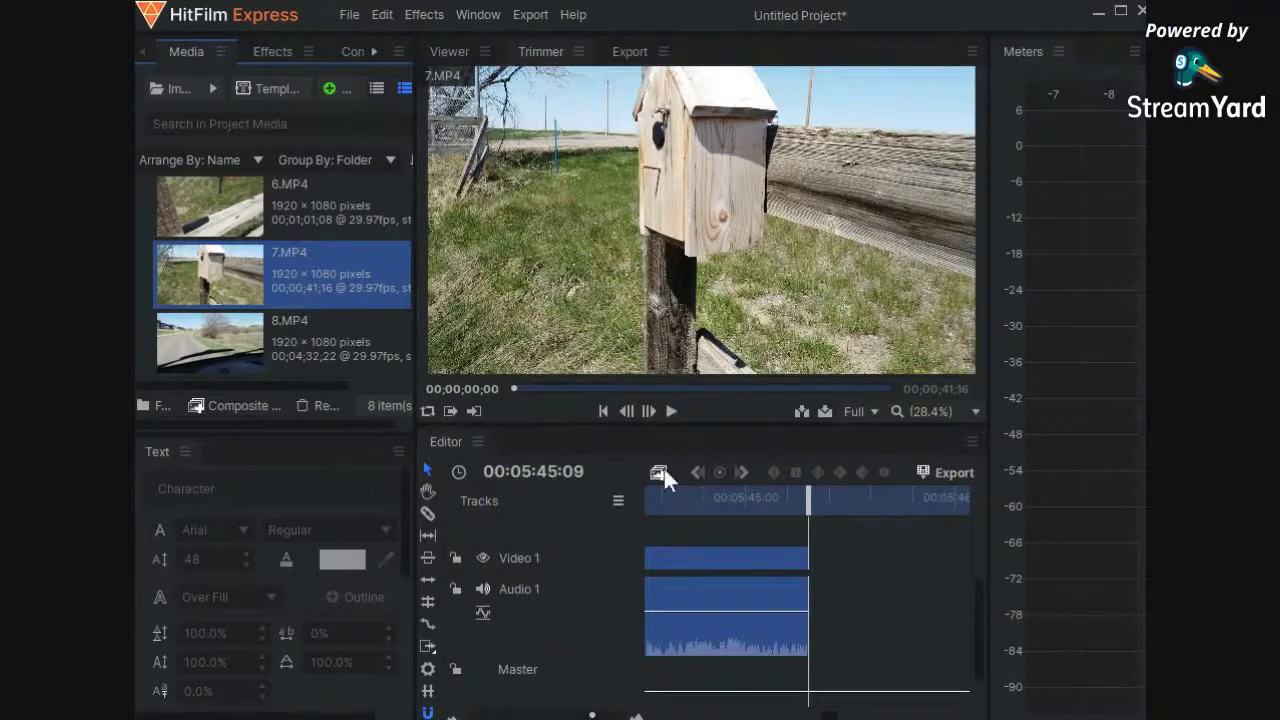
left_click(671, 411)
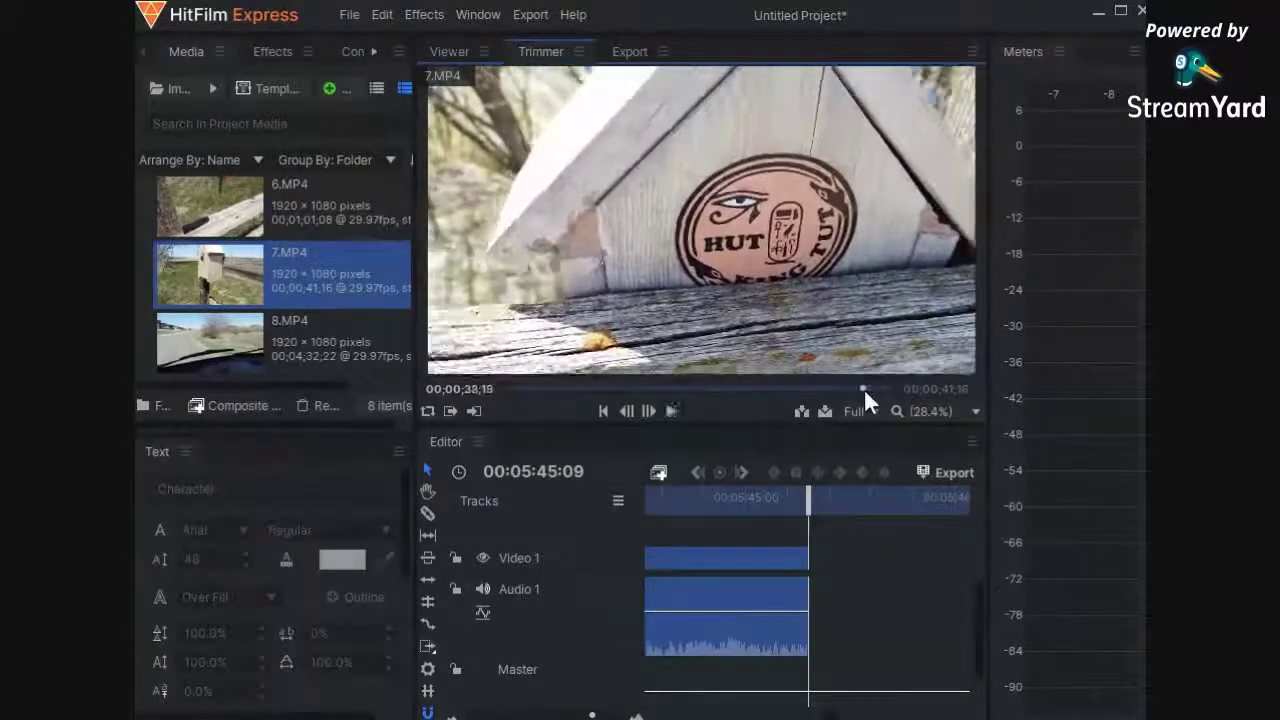
left_click(864, 388)
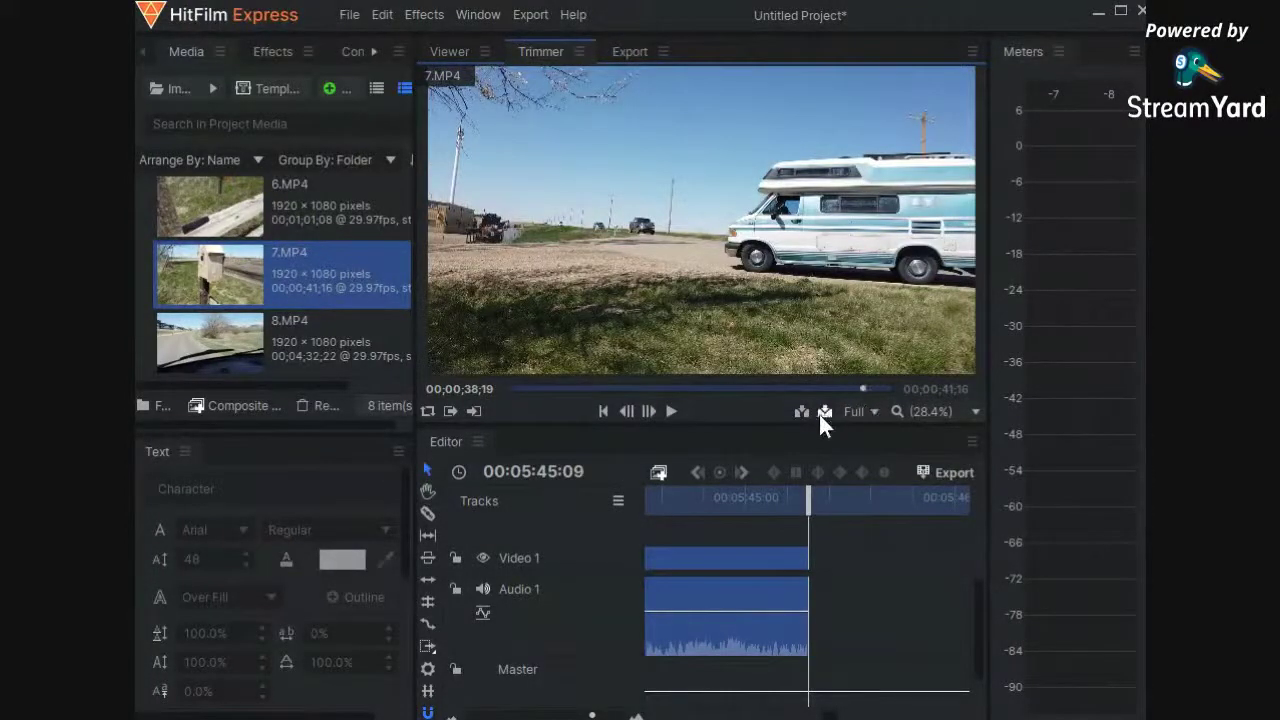
left_click(670, 412)
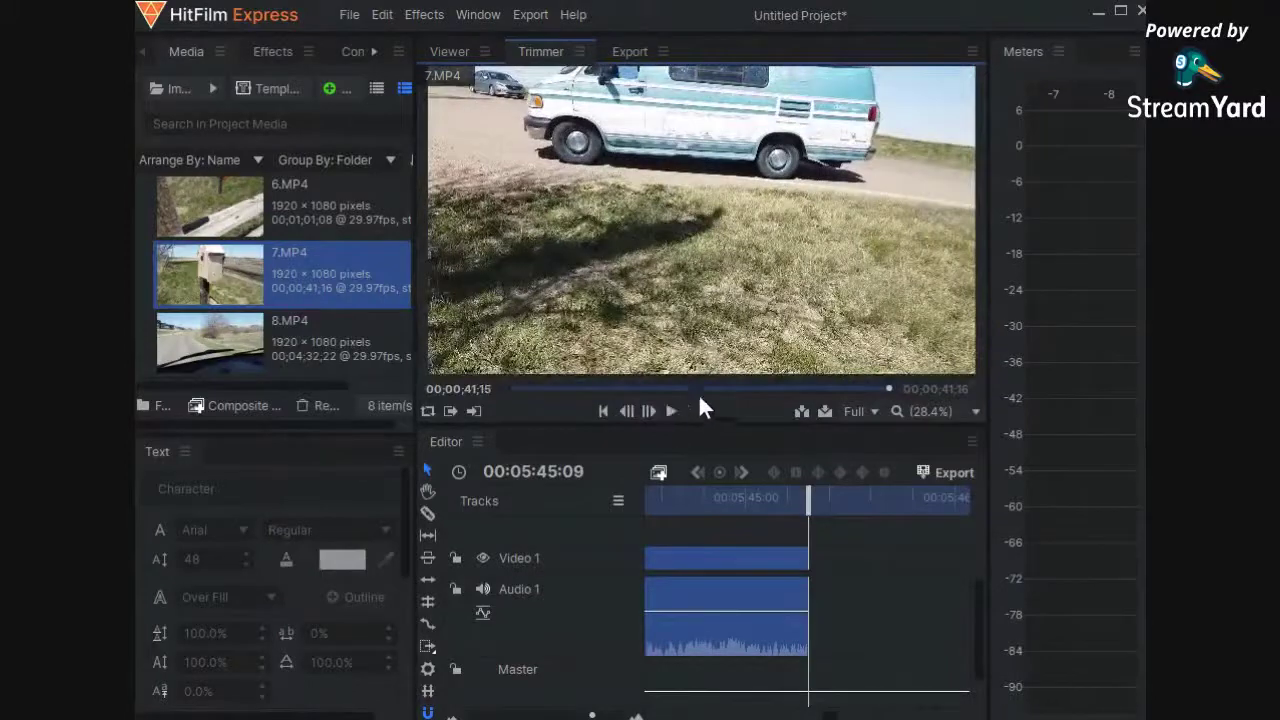
mouse_move(752, 226)
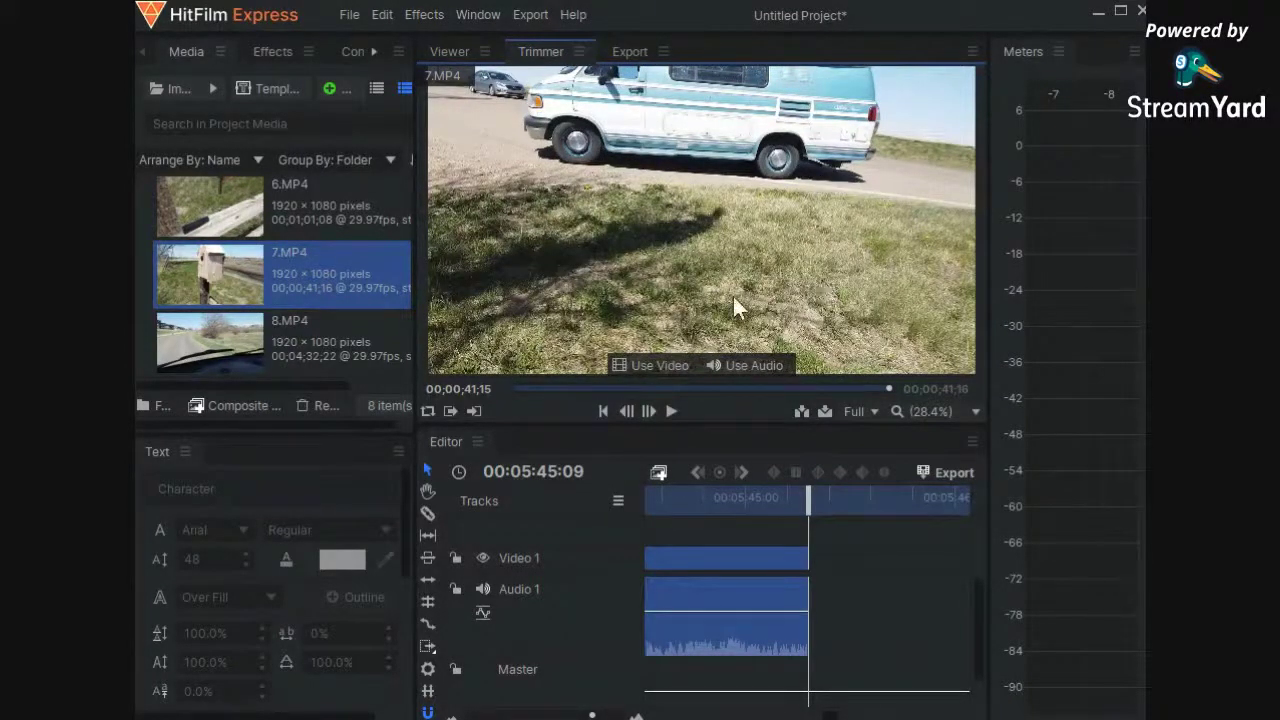
Review the ending of 7.MP4, end the clip at 00;00;37;09, and insert it on the timeline after 6.MP4
left_click(861, 388)
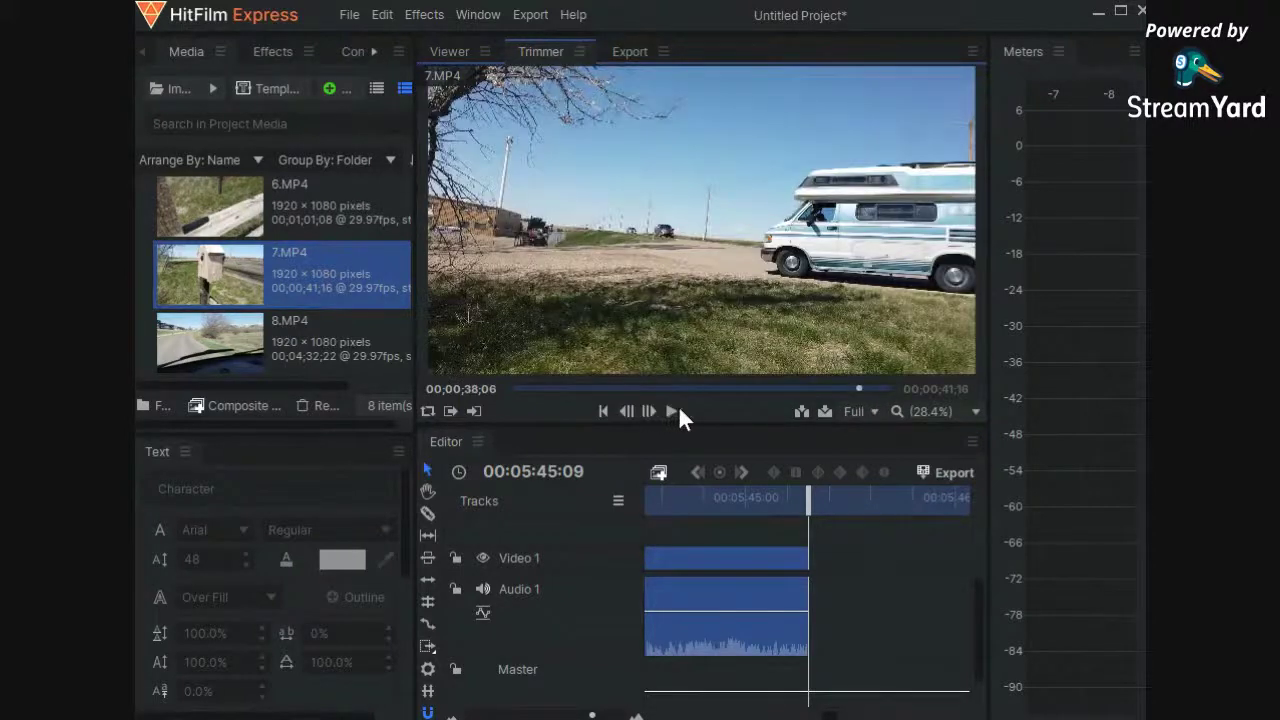
left_click(821, 388)
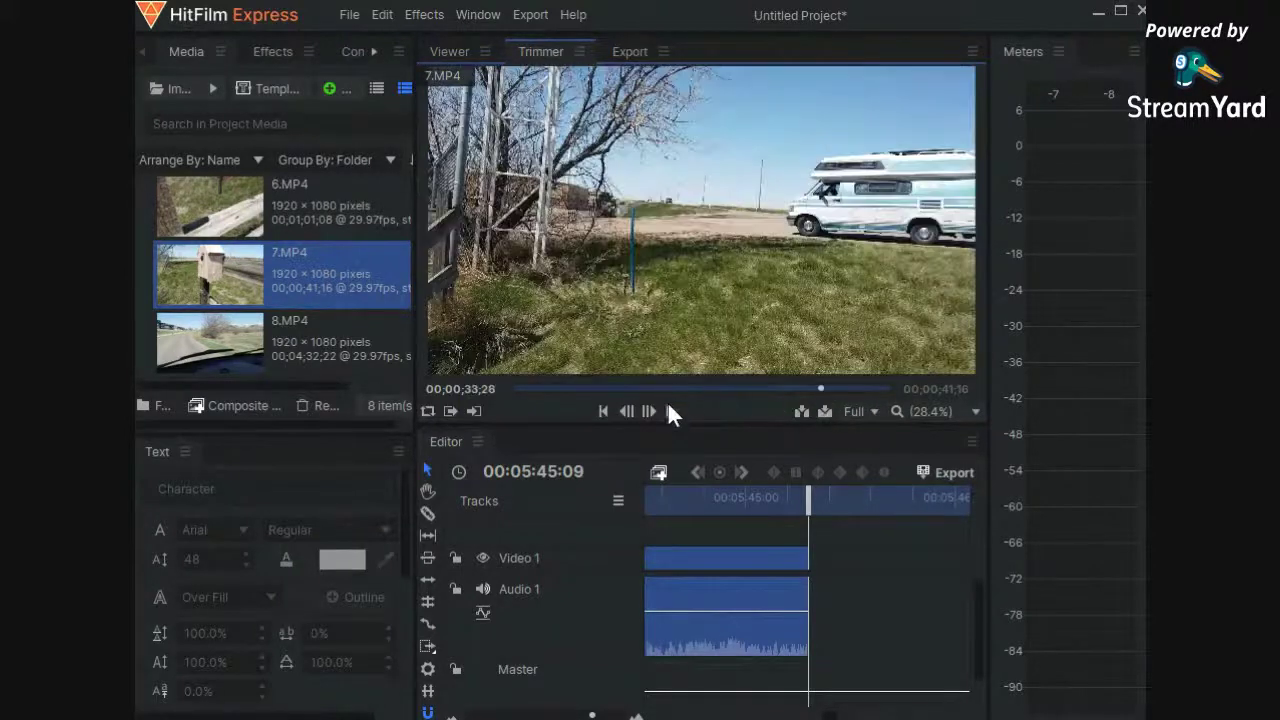
left_click(670, 412)
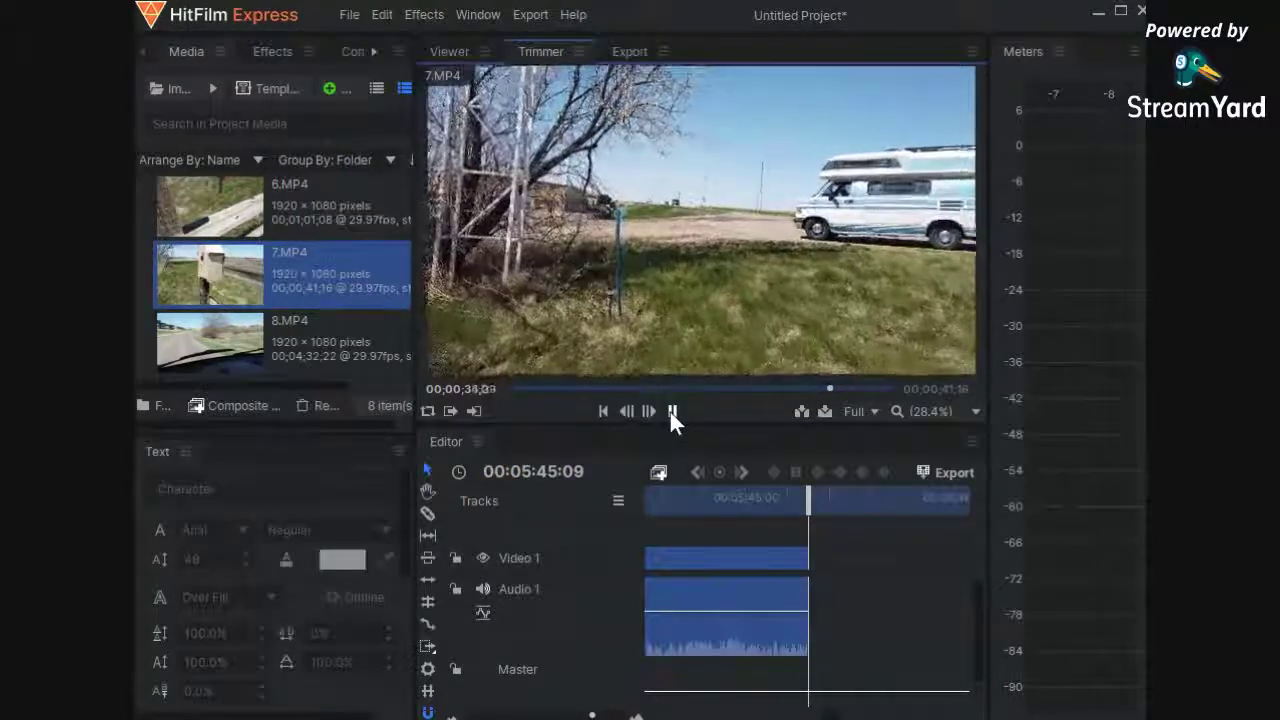
mouse_move(688, 361)
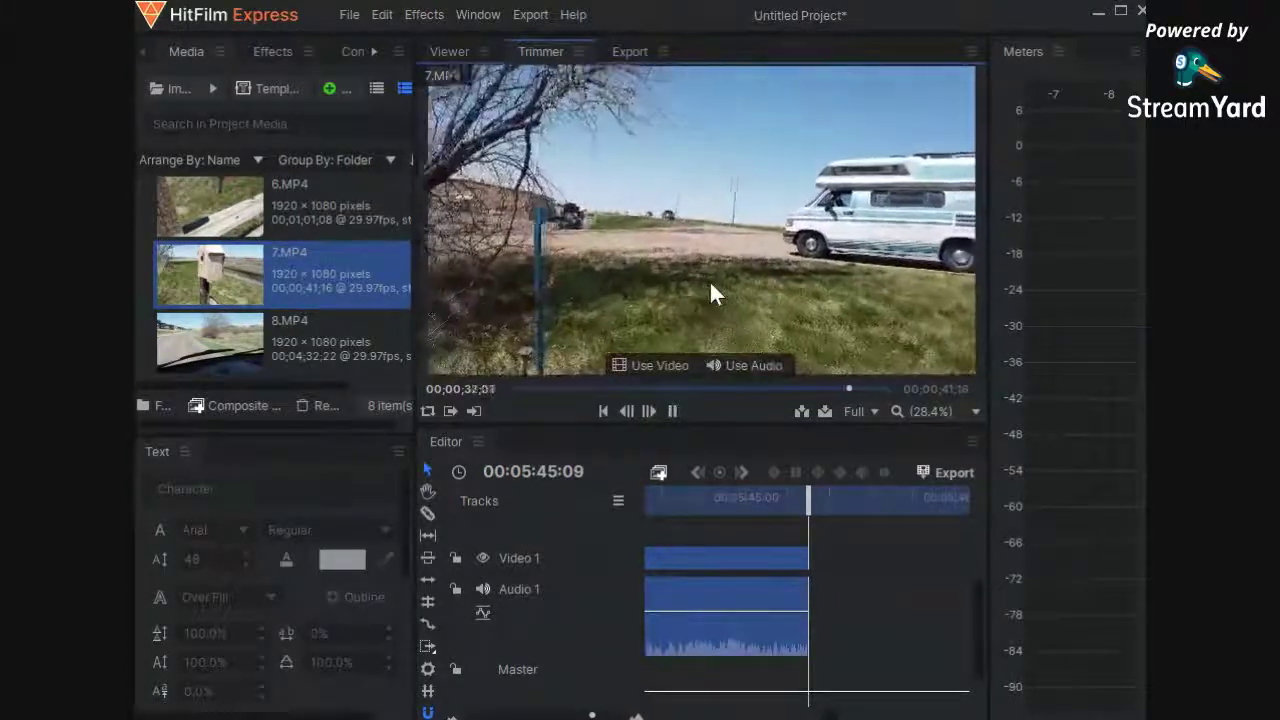
key("space")
left_click(856, 388)
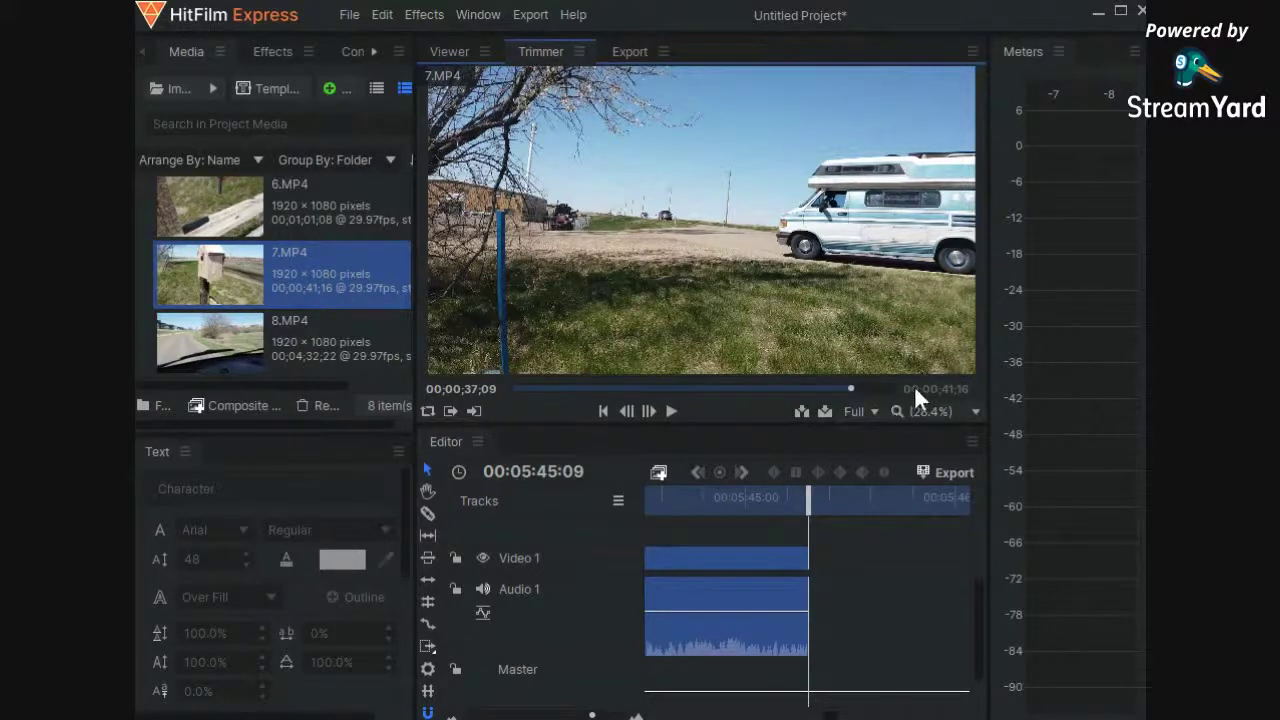
left_click(800, 411)
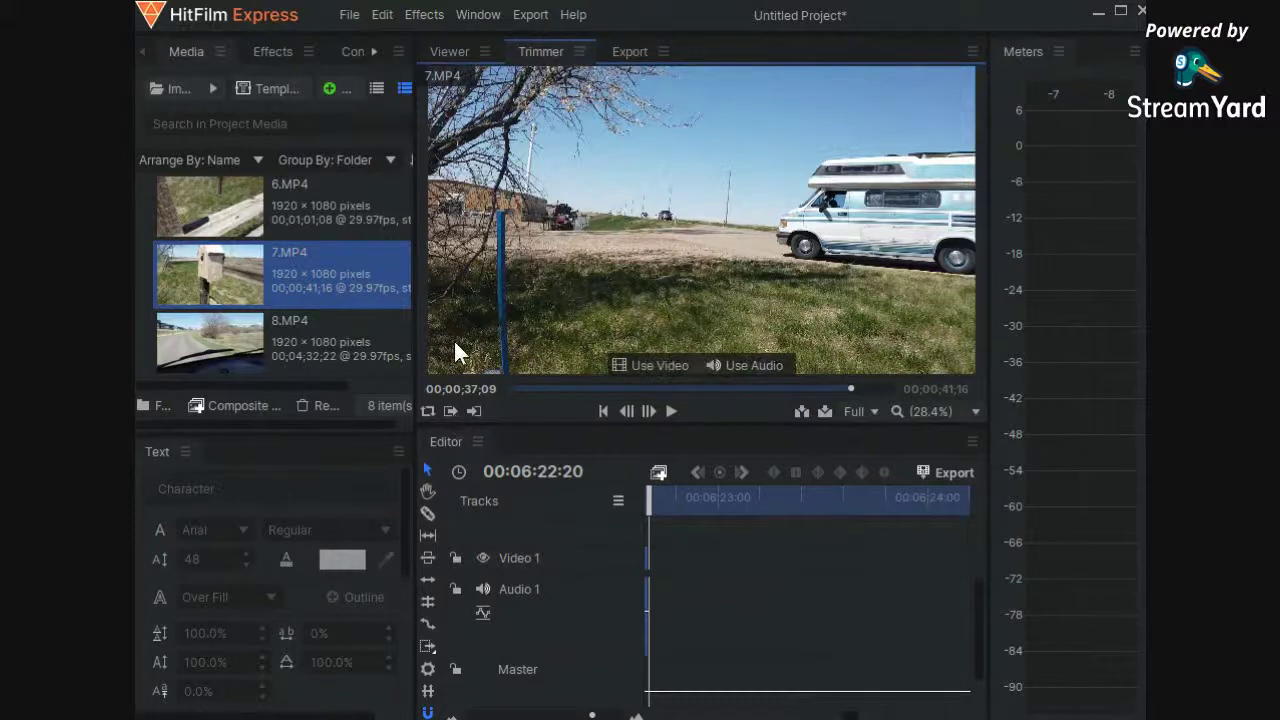
Load 8.MP4 into the Trimmer to view its opening frame, and return to 7.MP4
left_click(267, 335)
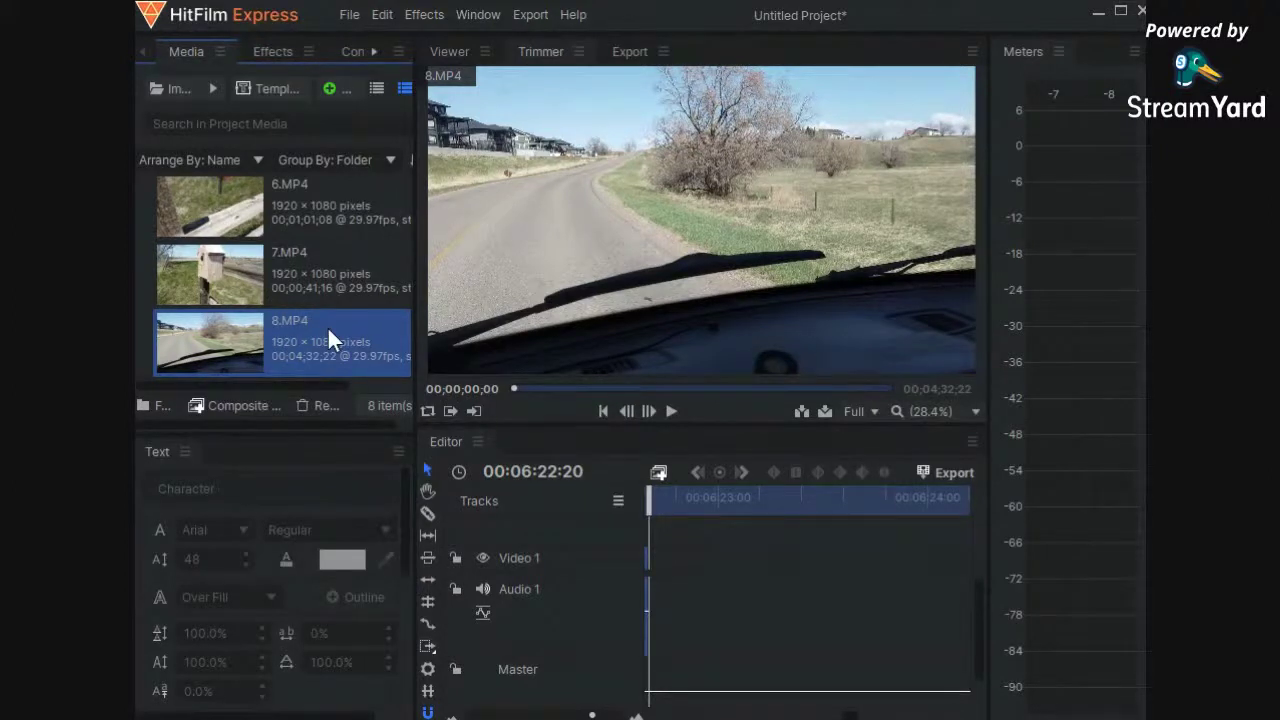
mouse_move(847, 192)
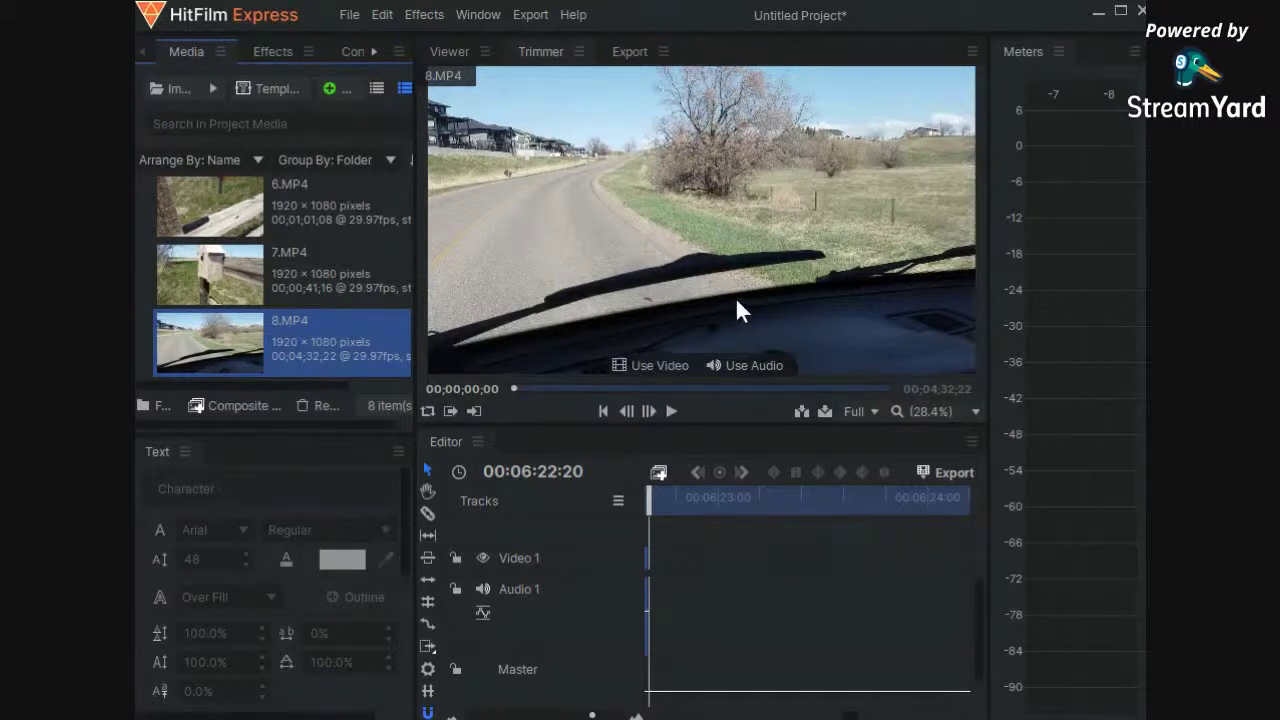
left_click(266, 280)
mouse_move(567, 219)
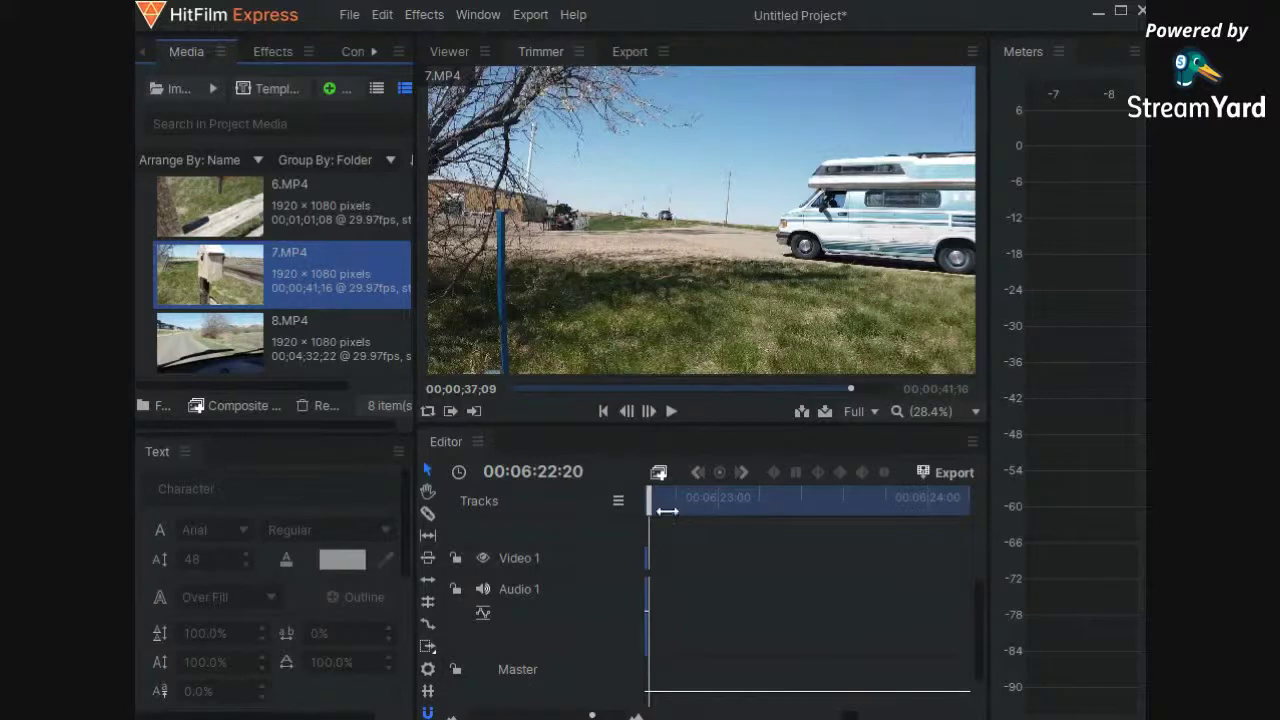
Review the full assembled timeline in the Viewer and place the playhead just past the end of 7.MP4 at 00:06:23:03
left_click(444, 55)
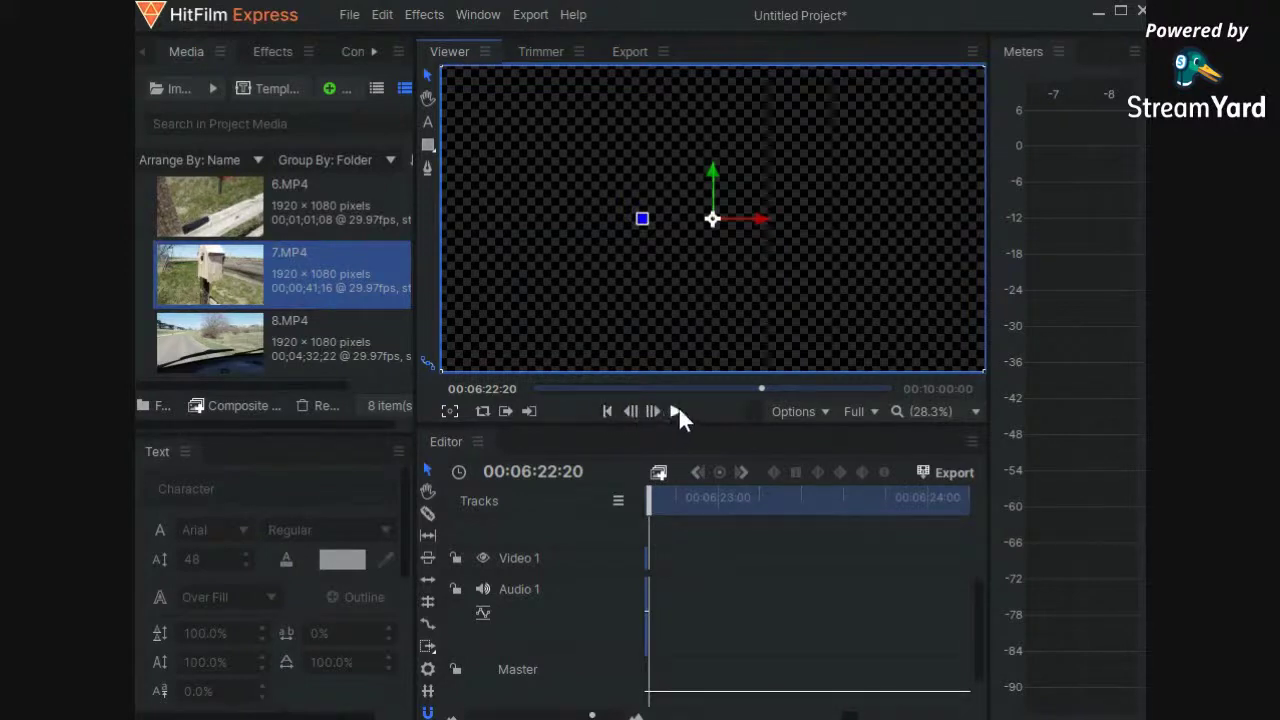
left_click(608, 411)
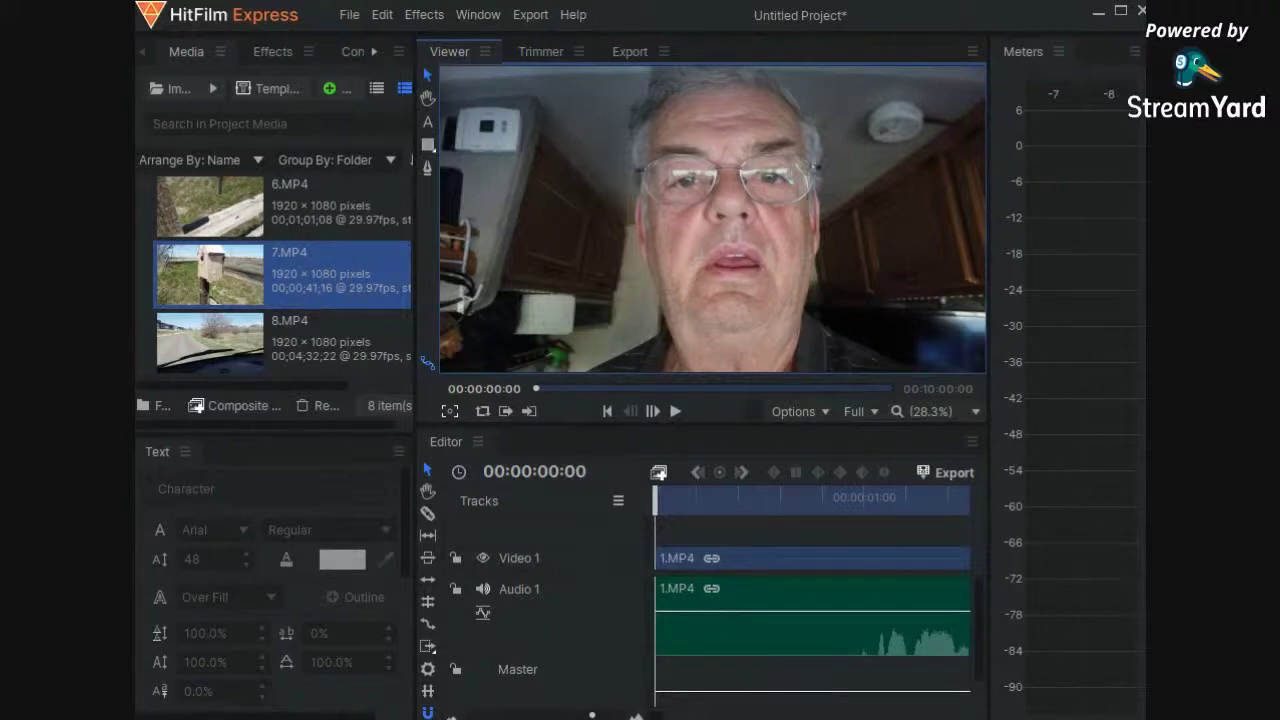
left_click_drag(592, 716, 481, 716)
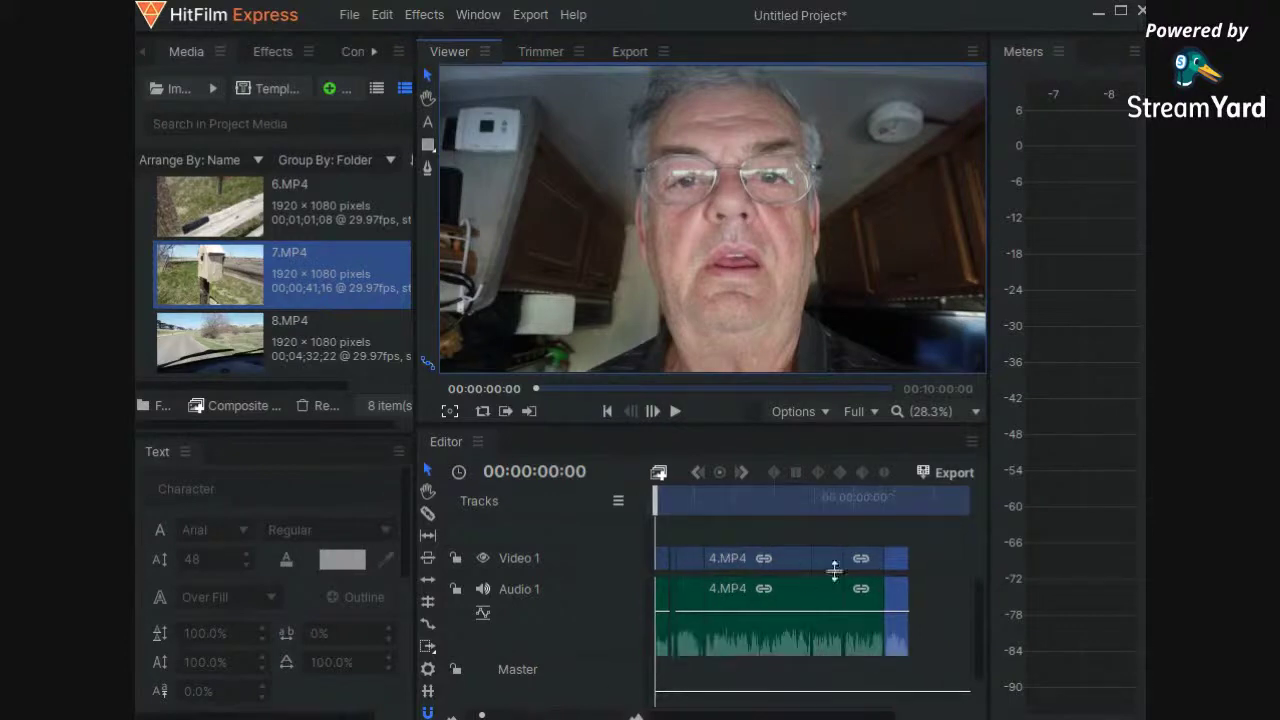
left_click(912, 497)
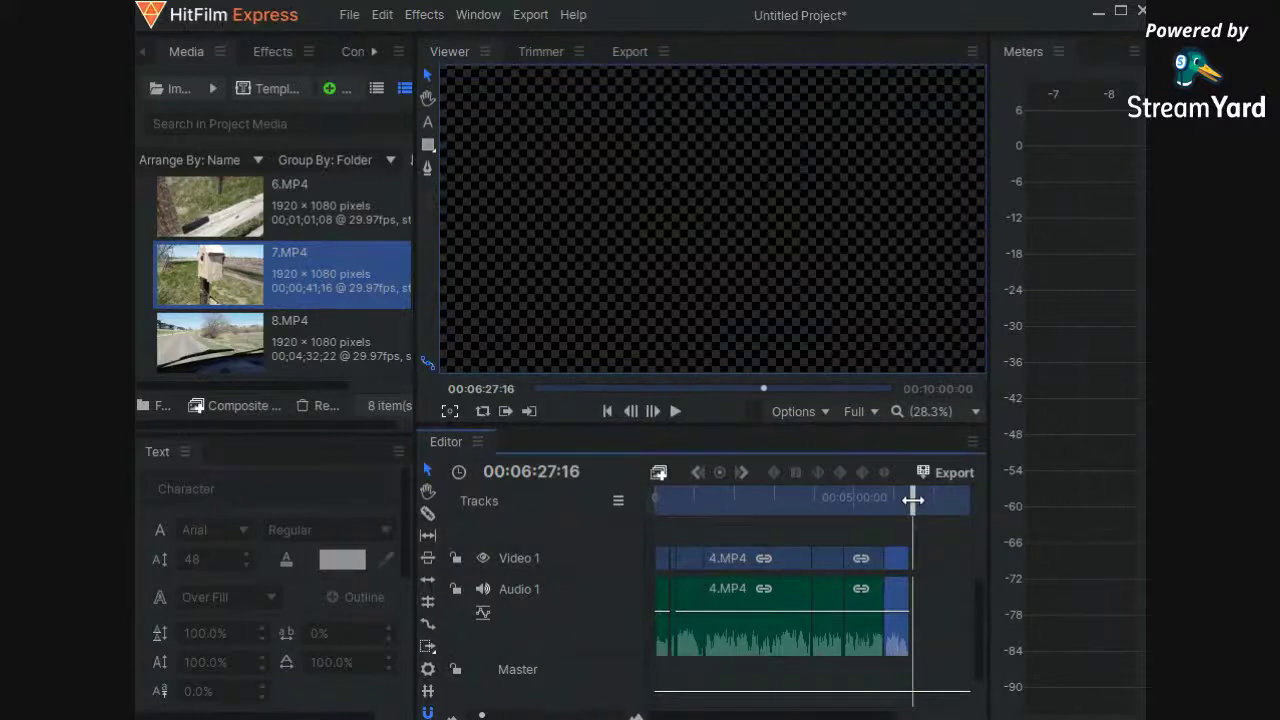
left_click_drag(592, 717, 615, 707)
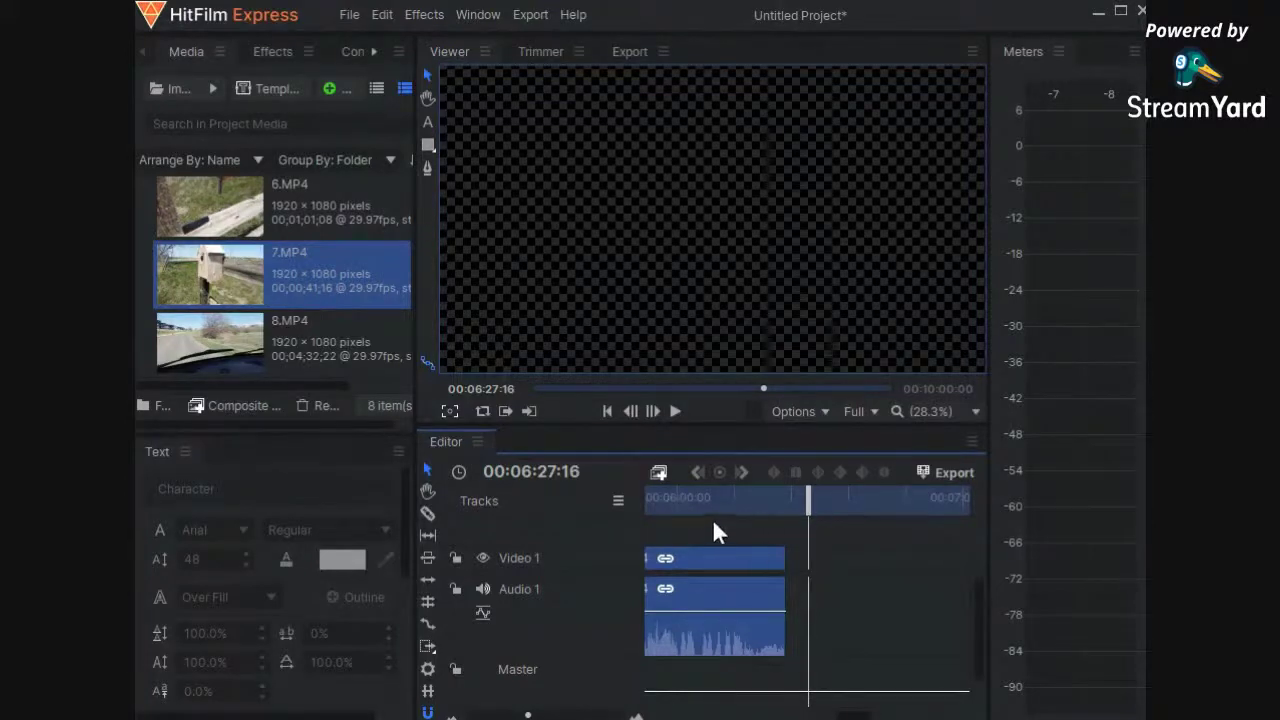
left_click(787, 510)
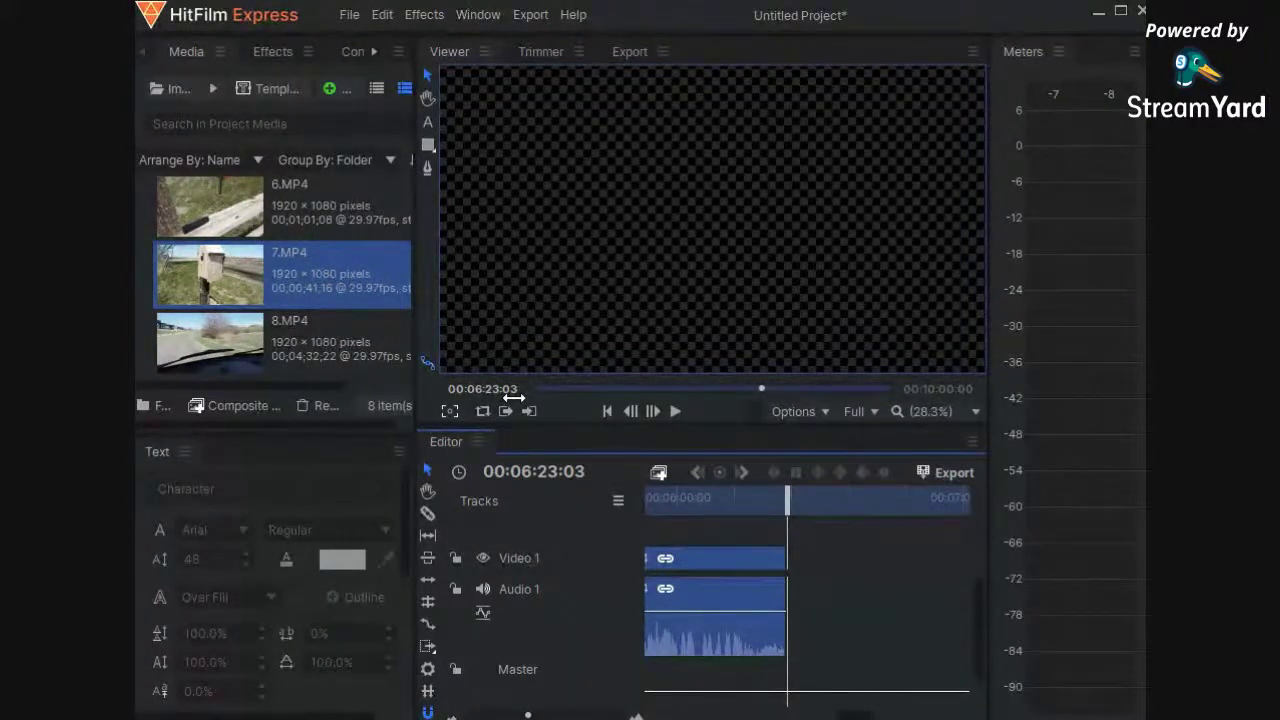
Play the cut between 1.MP4 and 2.MP4 from 00:00:20:20 and return the playhead to 00:00:20:16
left_click(608, 412)
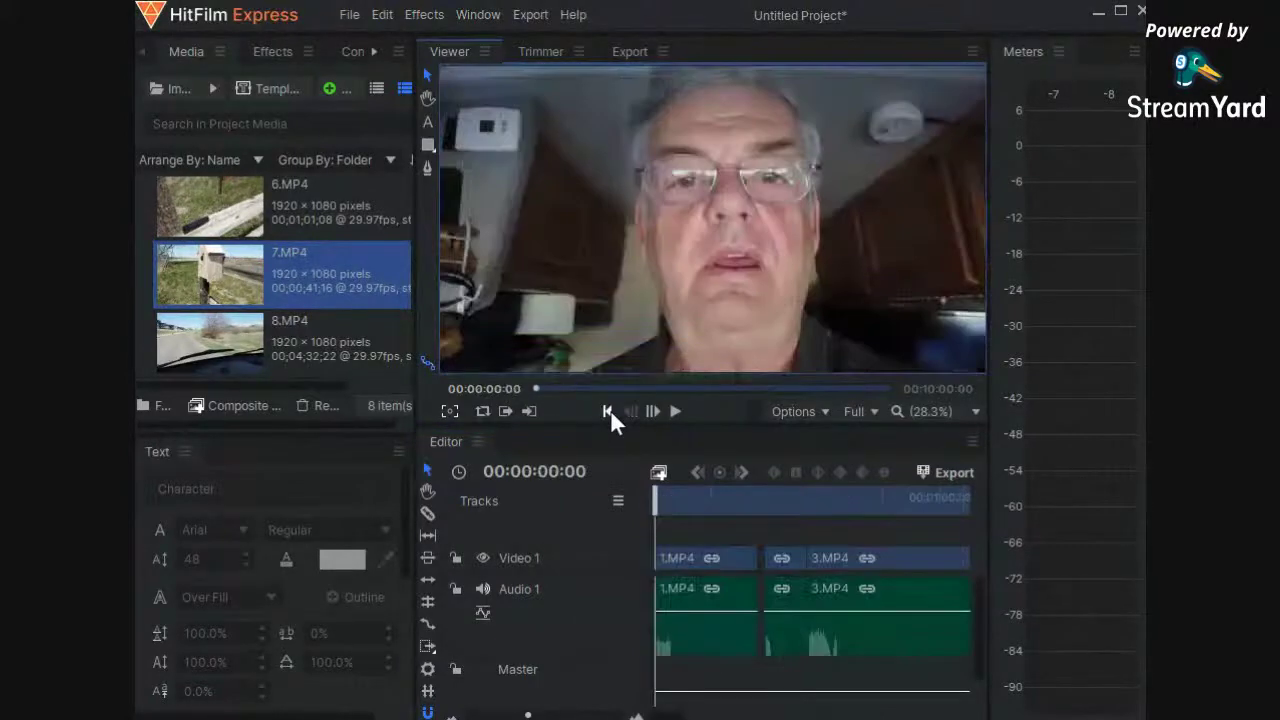
left_click(755, 500)
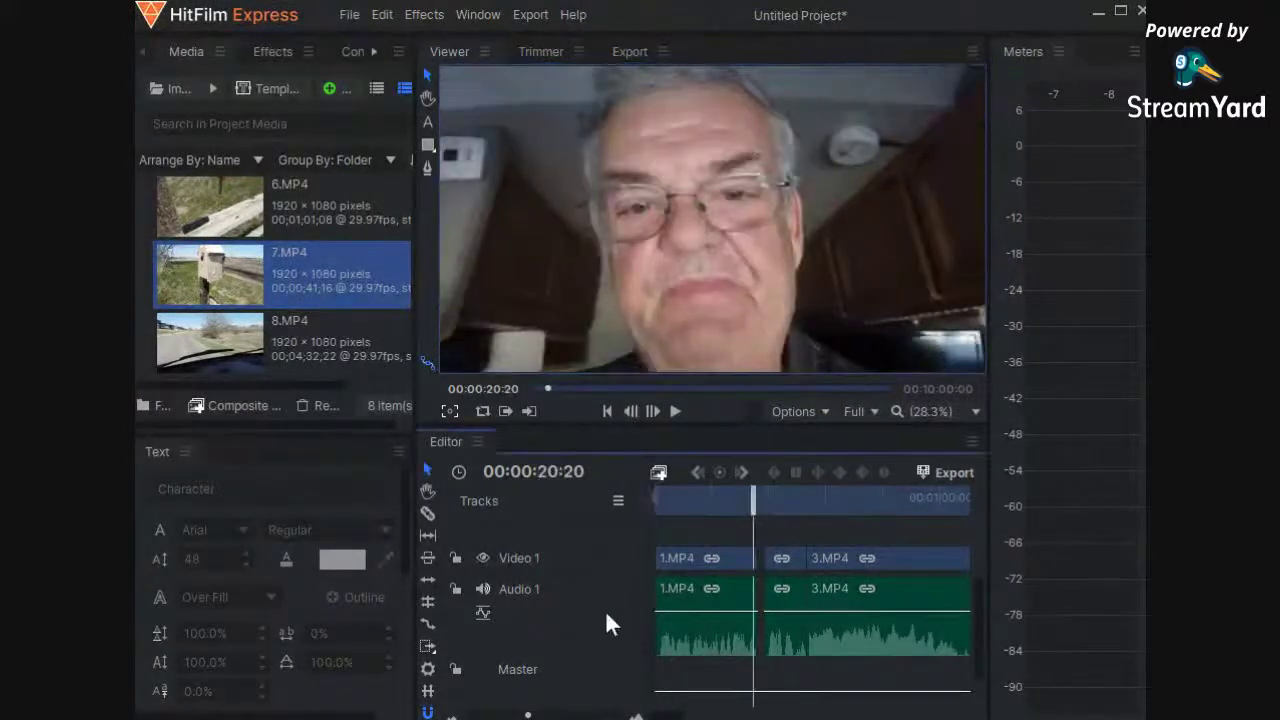
left_click(675, 411)
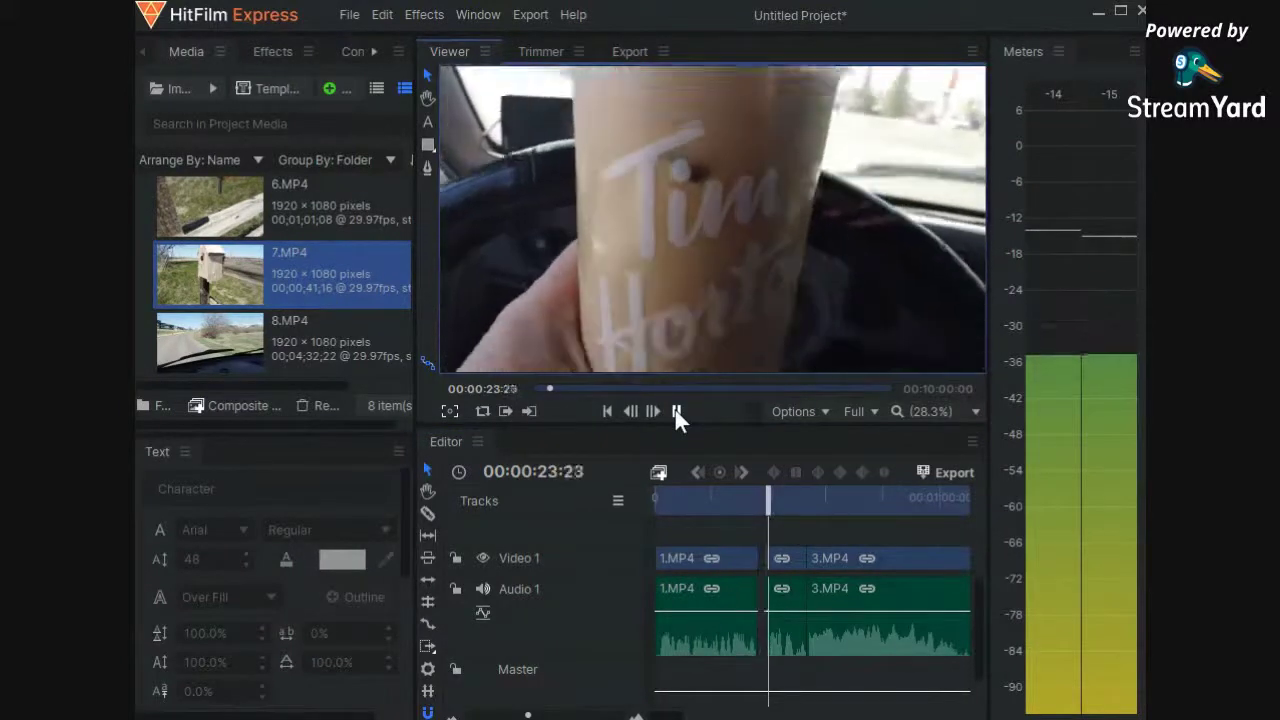
left_click(675, 410)
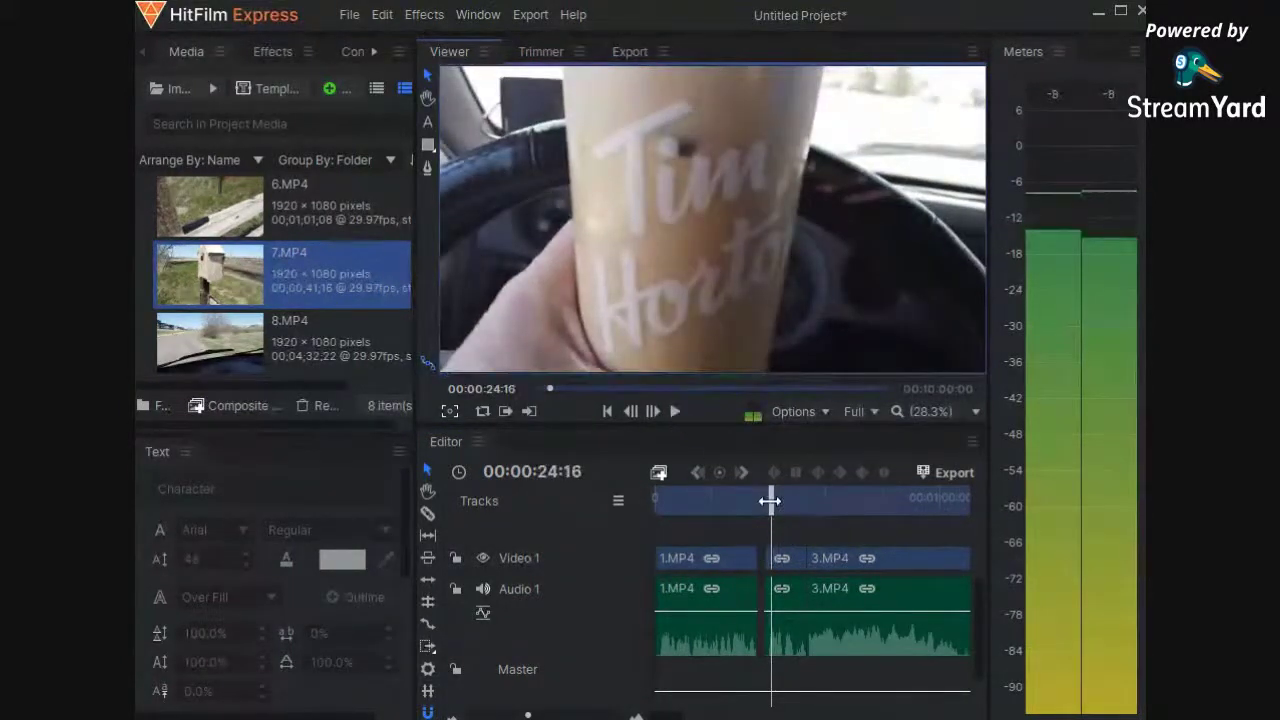
left_click_drag(766, 501, 752, 500)
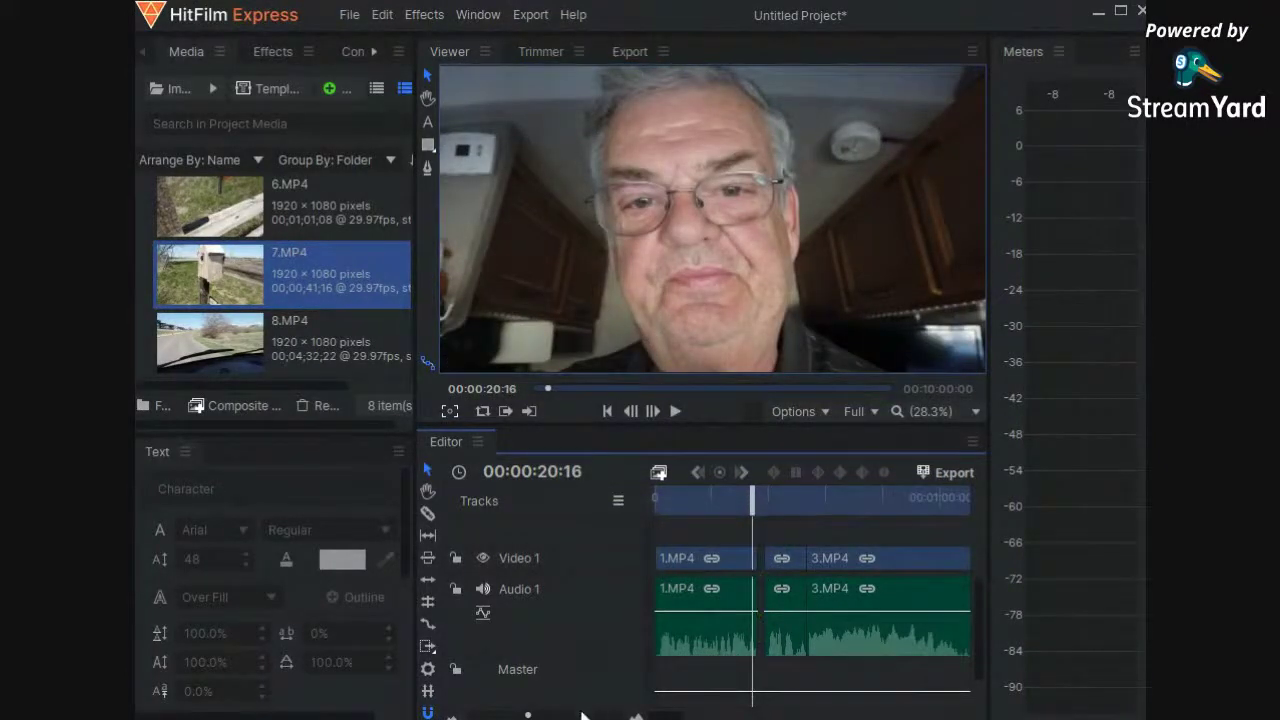
Close the timeline gap between 1.MP4 and 2.MP4 so the following clips shift earlier
scroll(580, 716, "up", 5)
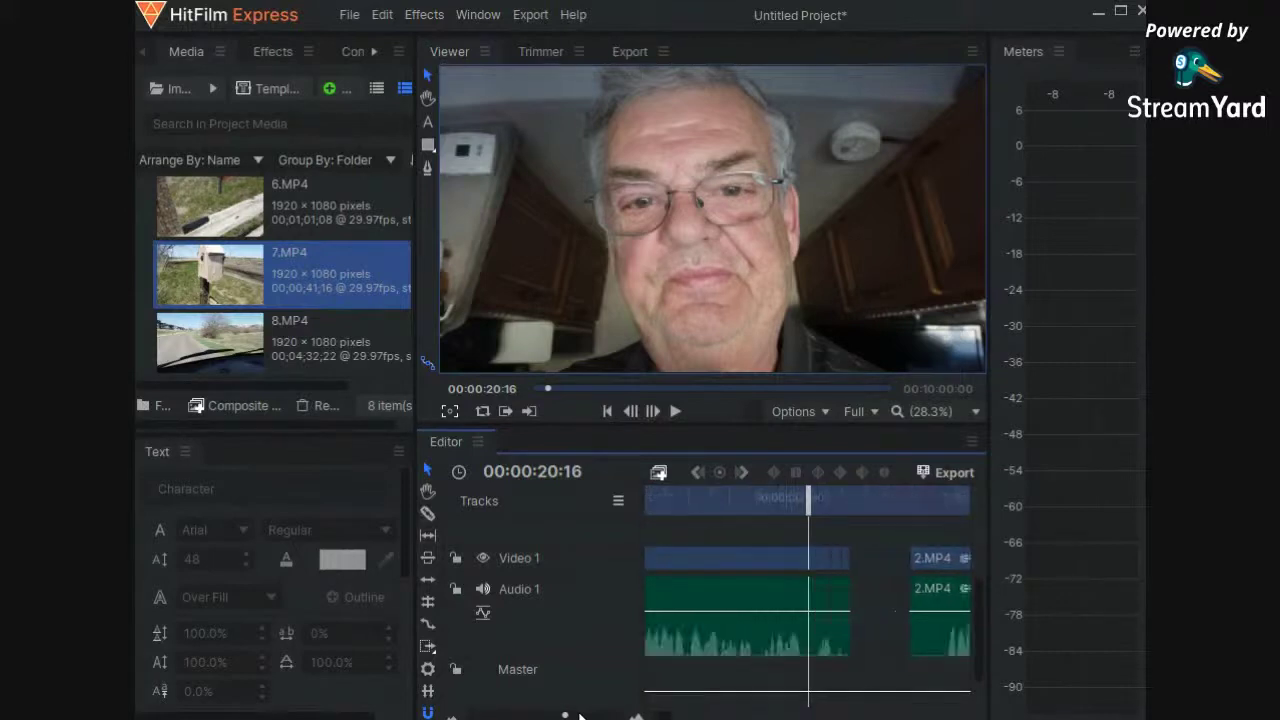
scroll(580, 716, "up", 1)
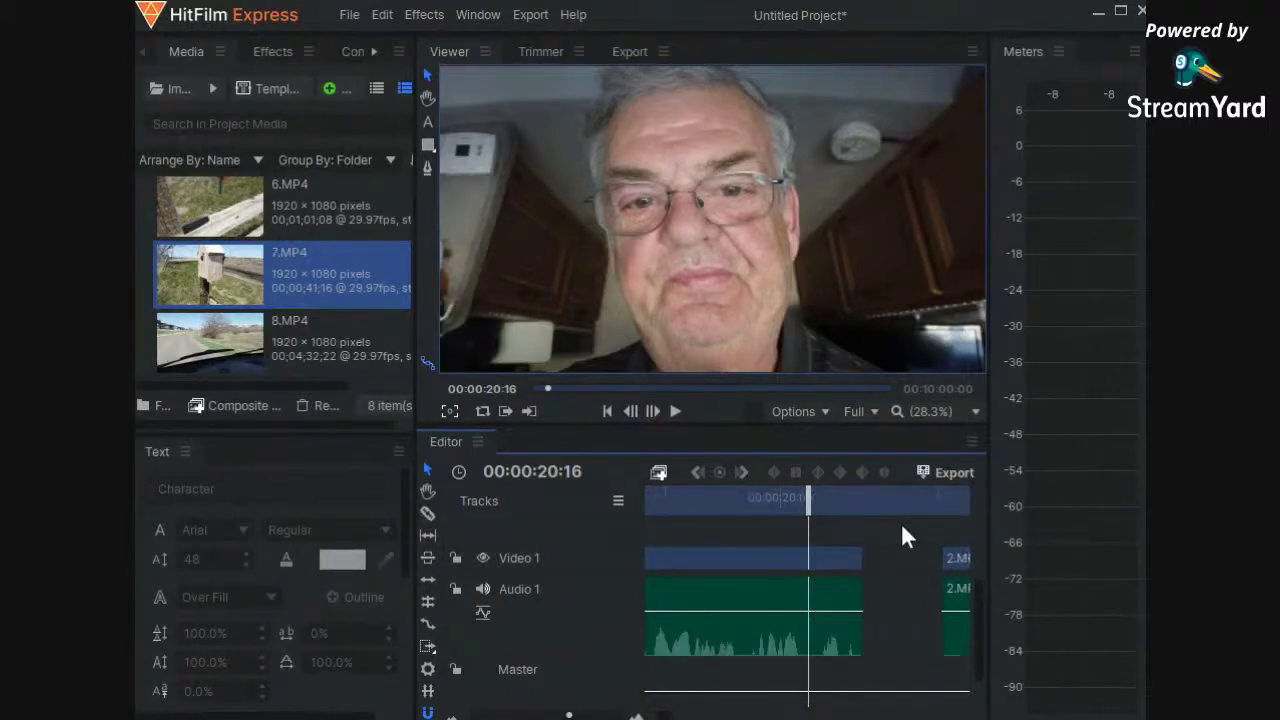
left_click_drag(902, 505, 794, 521)
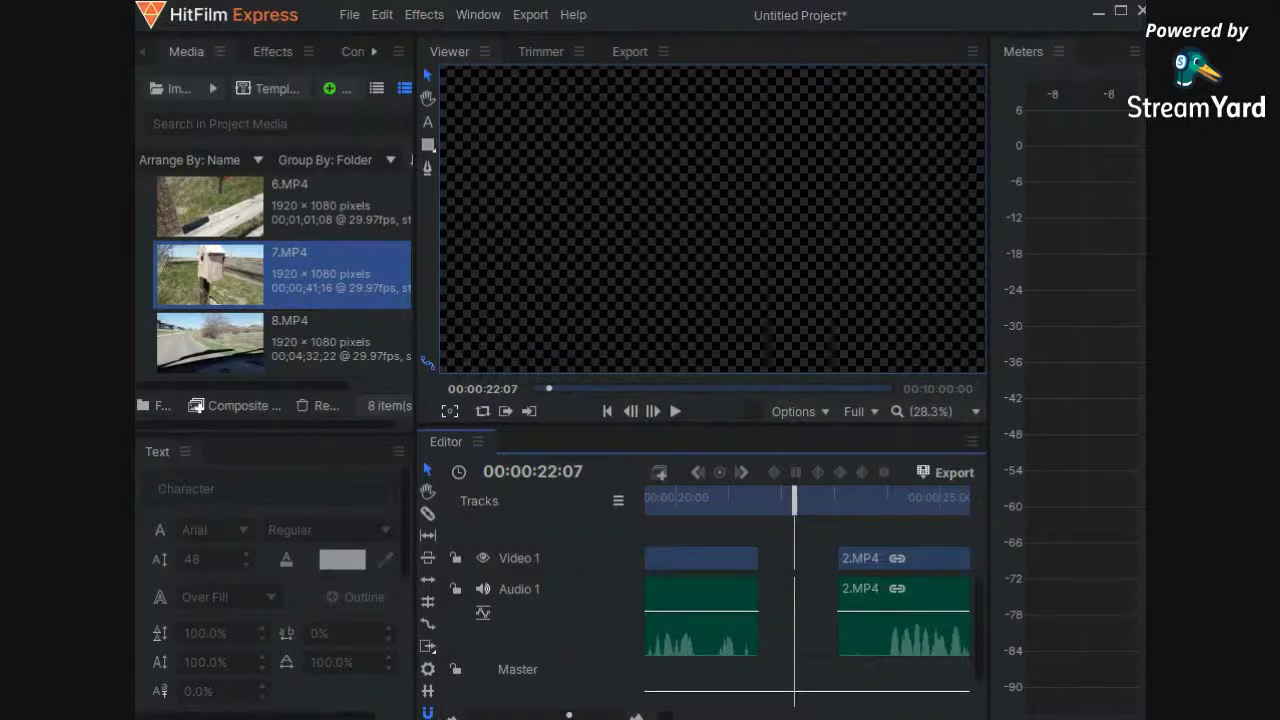
left_click_drag(880, 558, 800, 558)
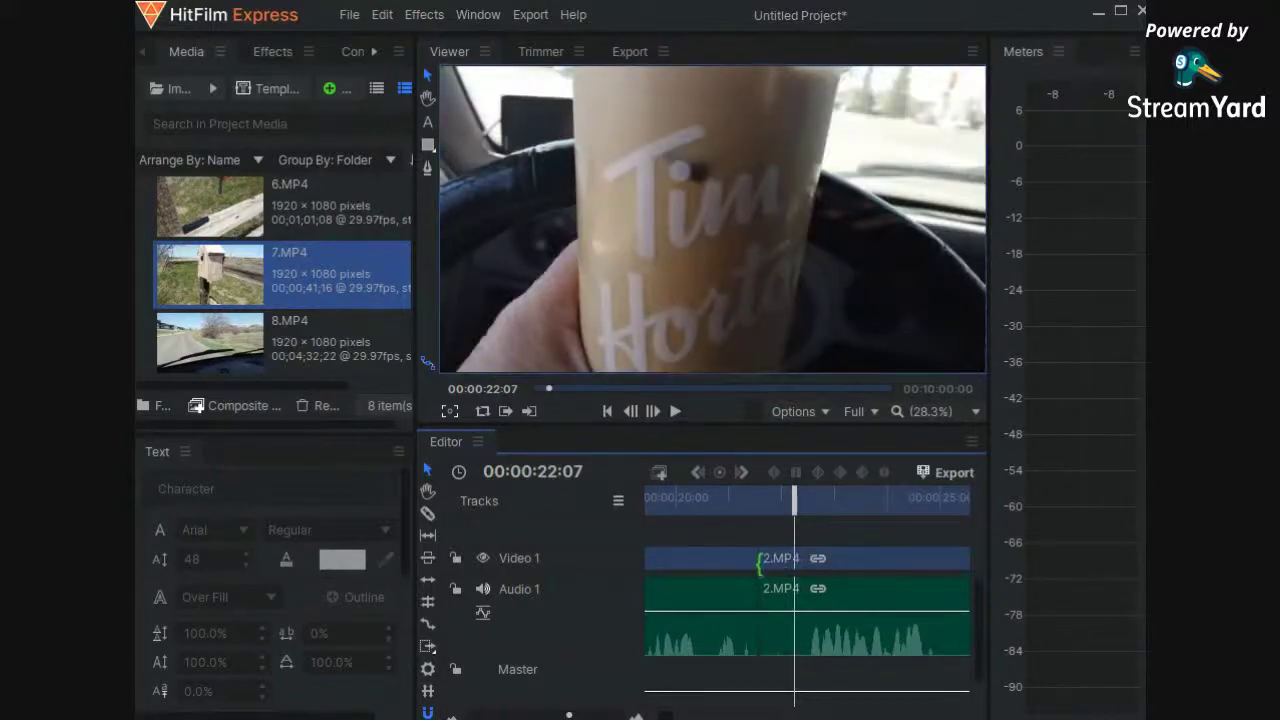
Find the gap between 5.MP4 and 6.MP4 near 00:04:41:28 and delete it so the clips join
left_click(530, 716)
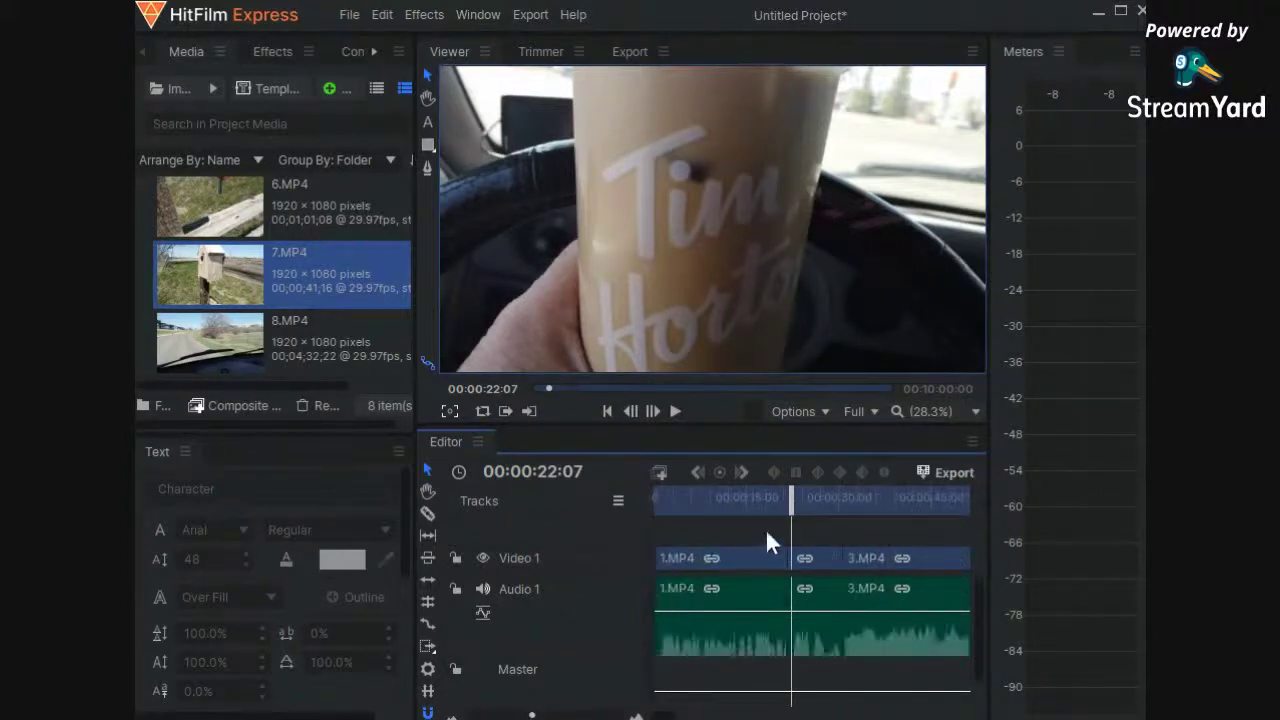
left_click_drag(791, 497, 768, 535)
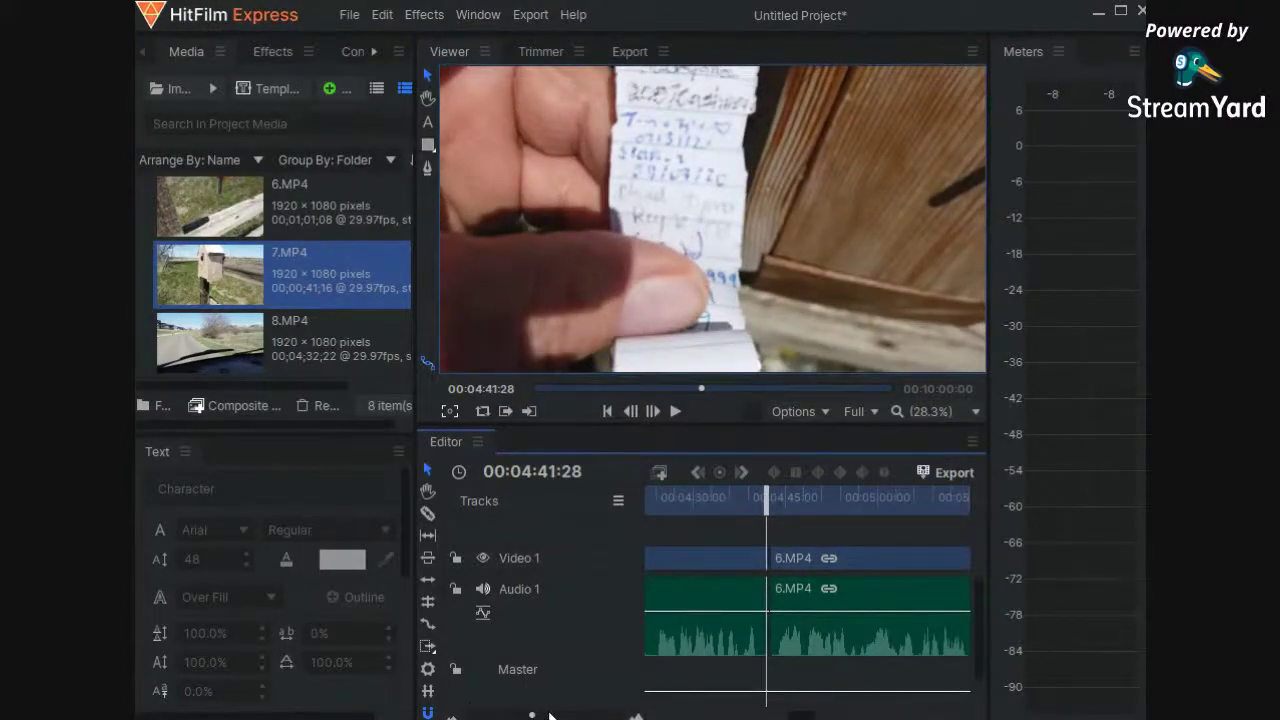
scroll(549, 716, "up", 5)
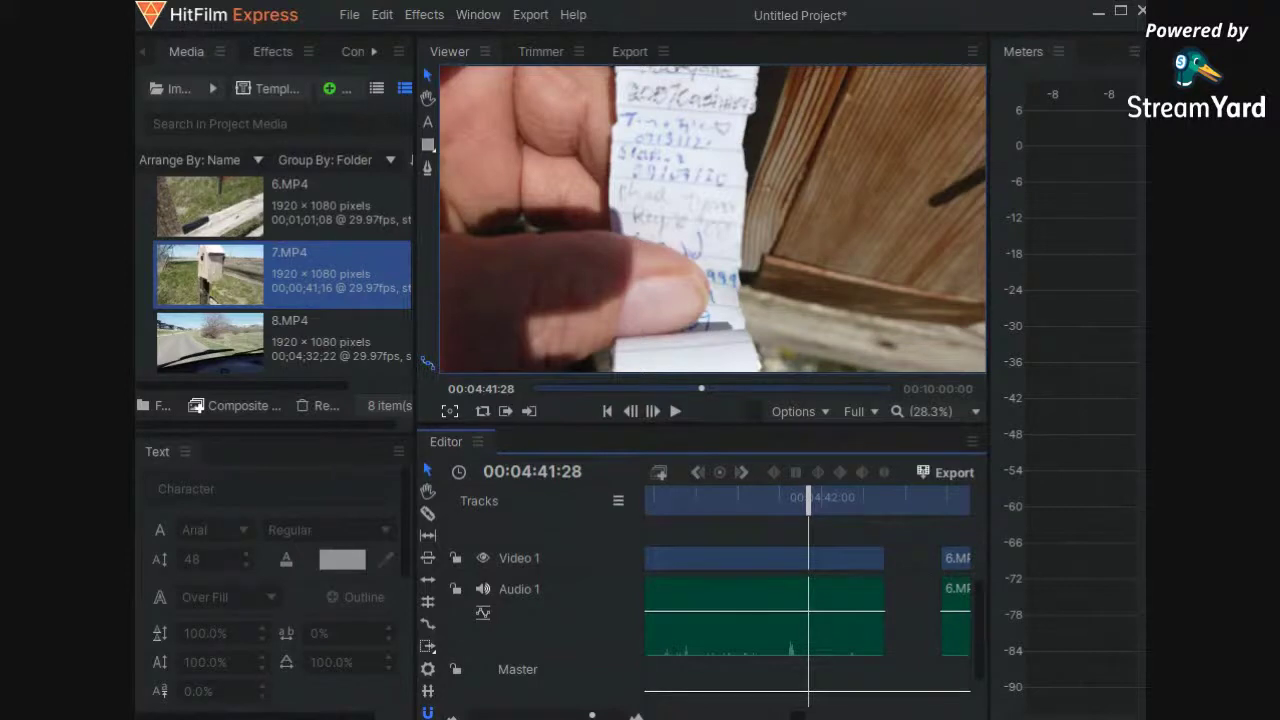
key("Delete")
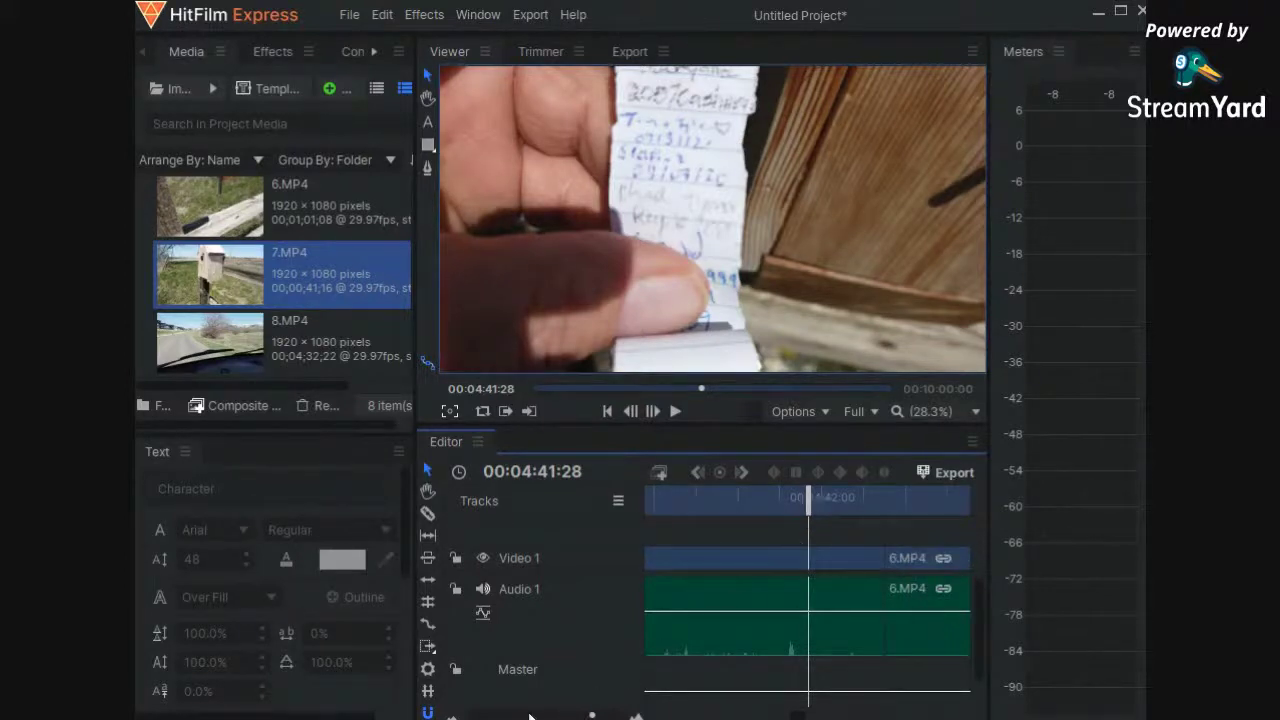
Play the joined cut from 1.MP4 into 2.MP4, starting at 00:00:20:24, to check the transition
left_click(532, 716)
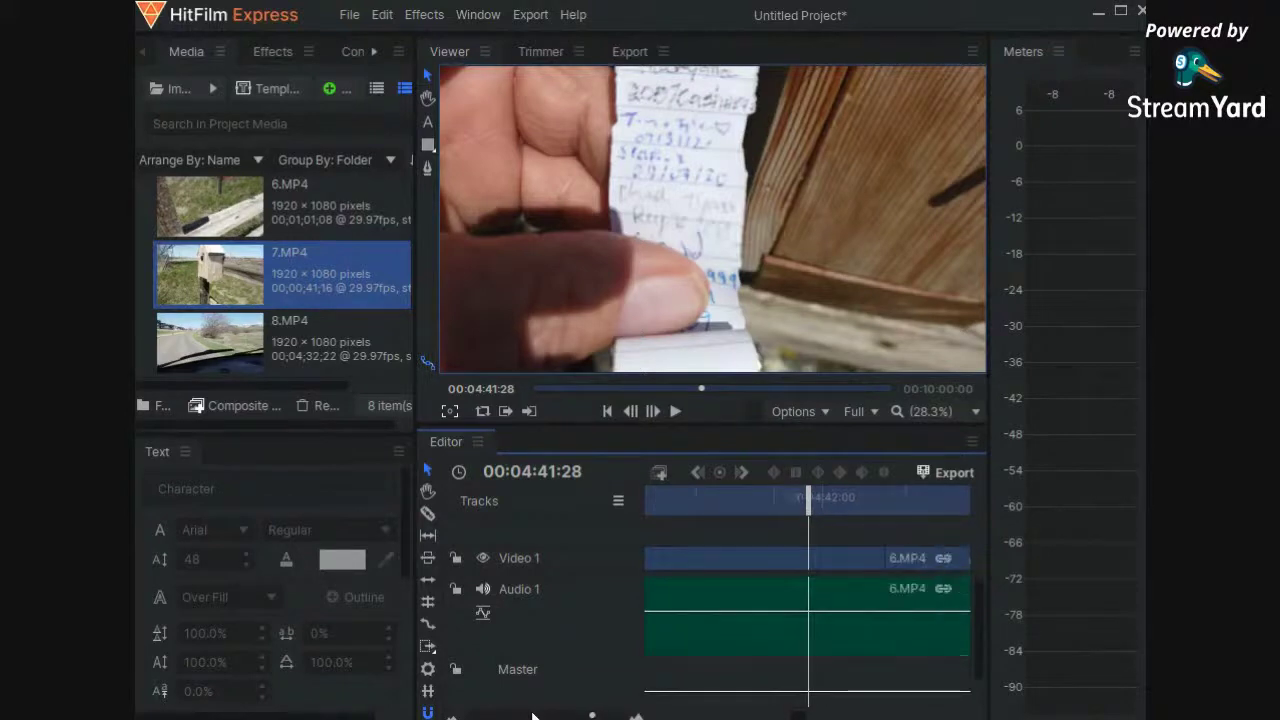
left_click(532, 716)
left_click(532, 716)
left_click(532, 716)
left_click(532, 716)
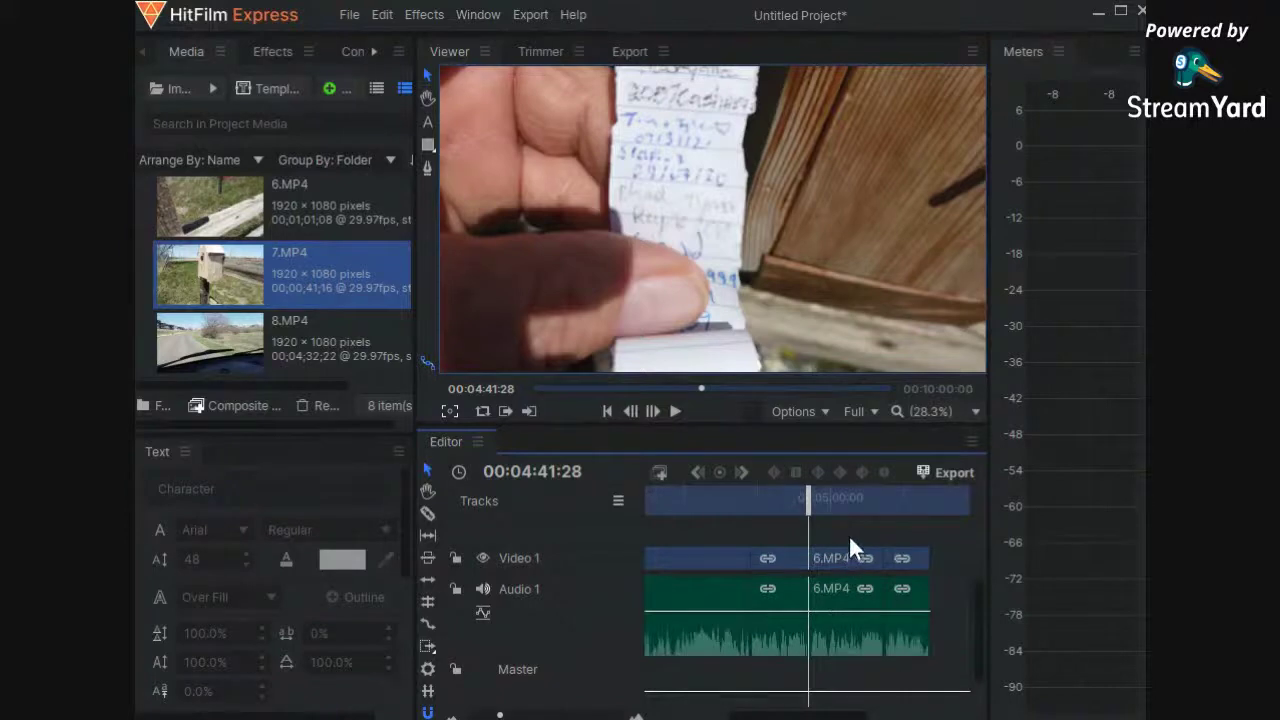
mouse_move(808, 500)
left_mouse_down()
mouse_move(909, 500)
mouse_move(809, 502)
mouse_move(755, 529)
mouse_move(749, 506)
mouse_move(710, 502)
mouse_move(494, 531)
mouse_move(536, 533)
left_mouse_up()
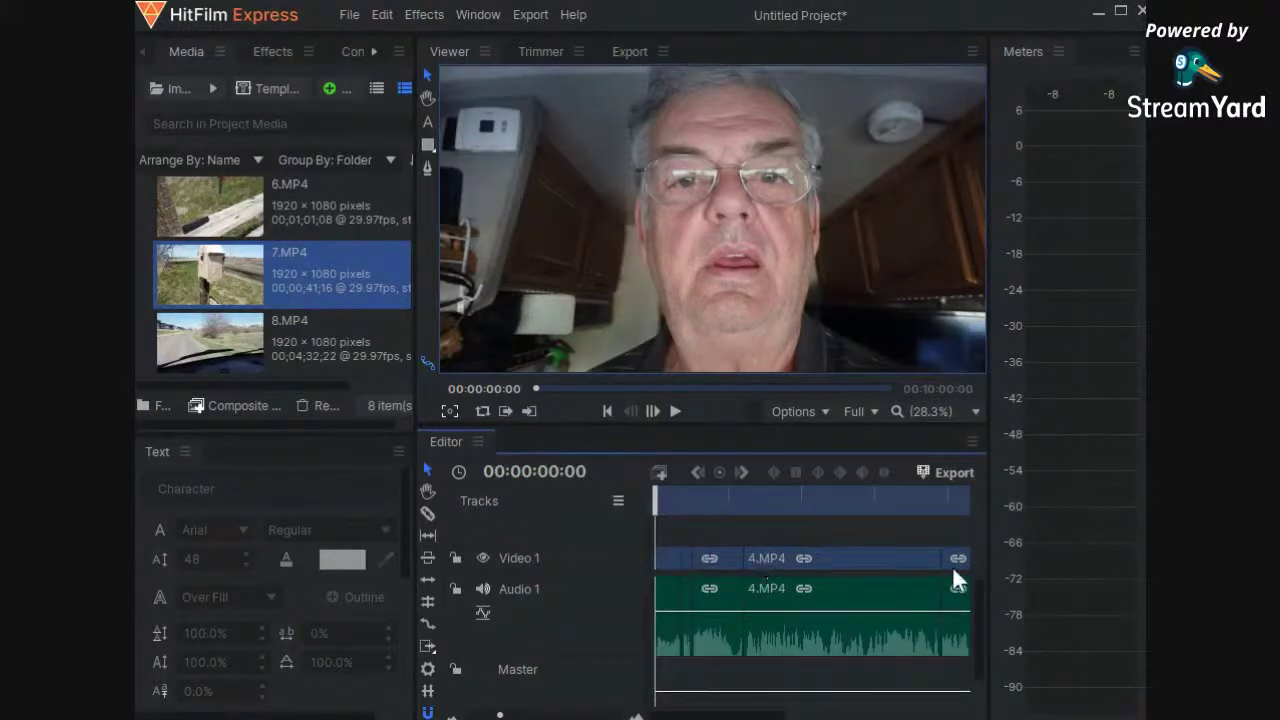
left_click_drag(654, 501, 676, 510)
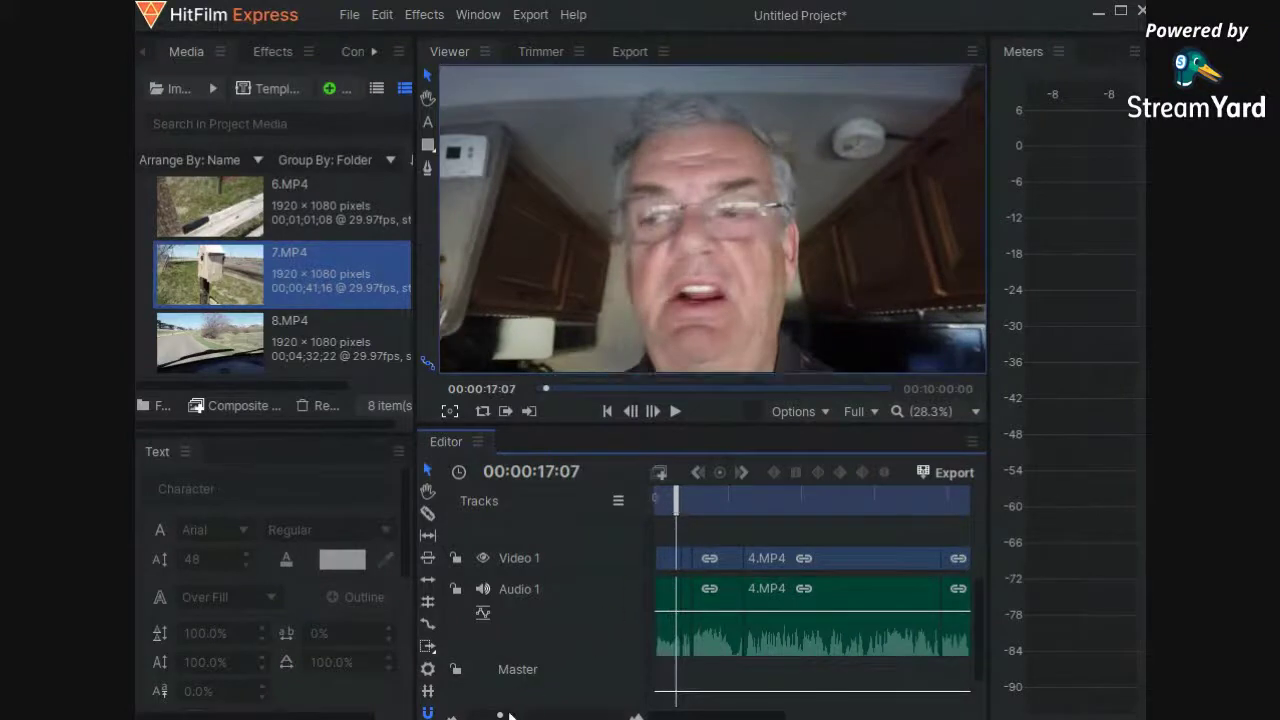
scroll(520, 715, "up", 5)
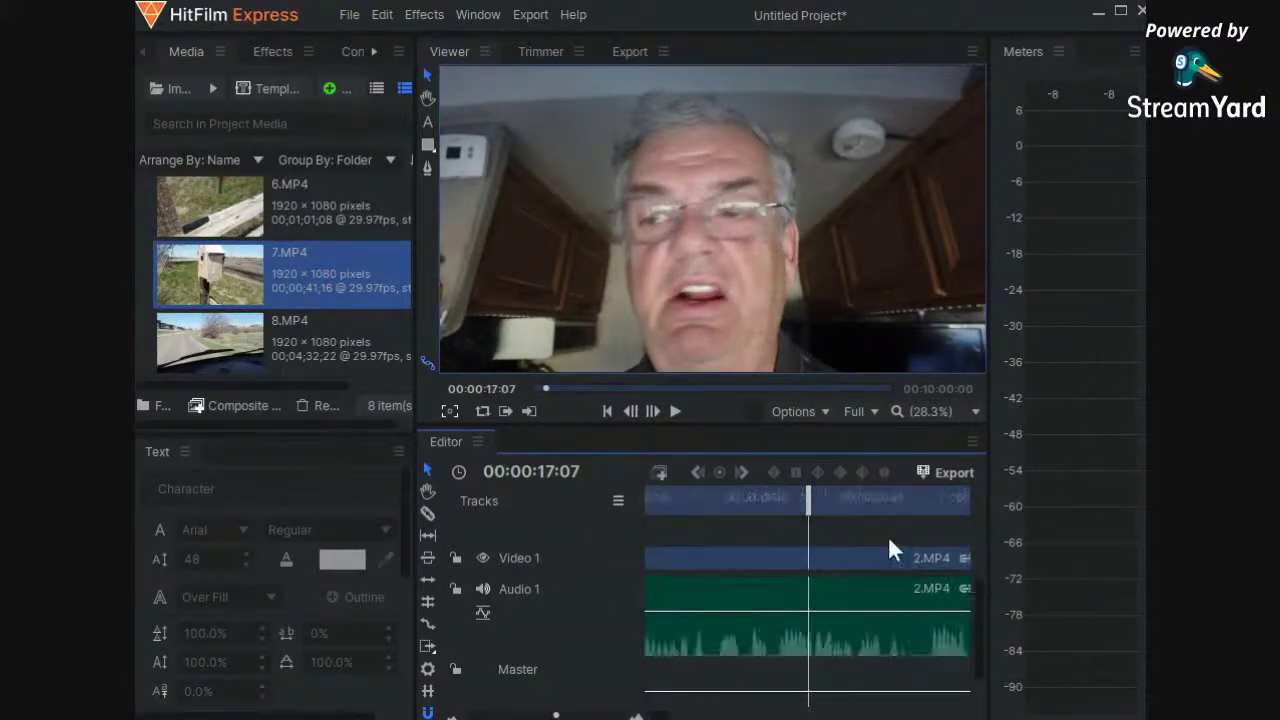
left_click_drag(803, 501, 874, 542)
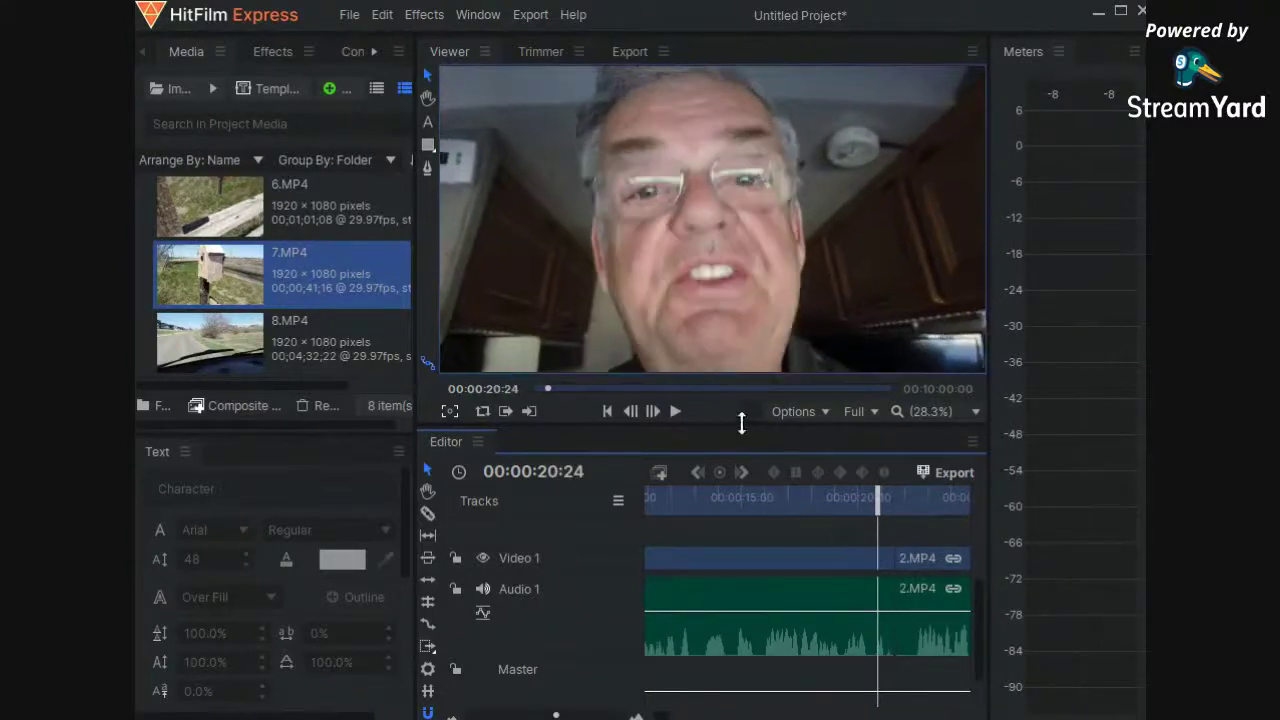
left_click(680, 406)
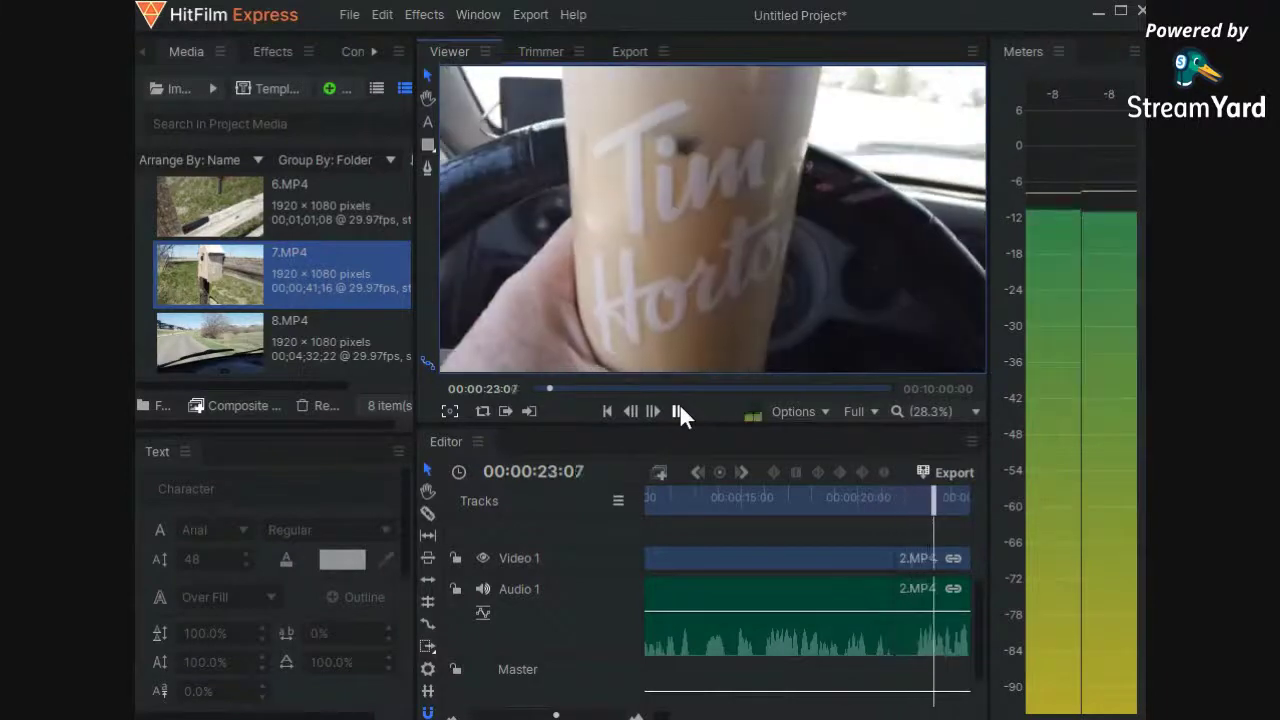
Stop playback and move the playhead back to 00:00:20:29, just before the cut between 1.MP4 and 2.MP4
left_click(680, 406)
left_click_drag(937, 508, 870, 540)
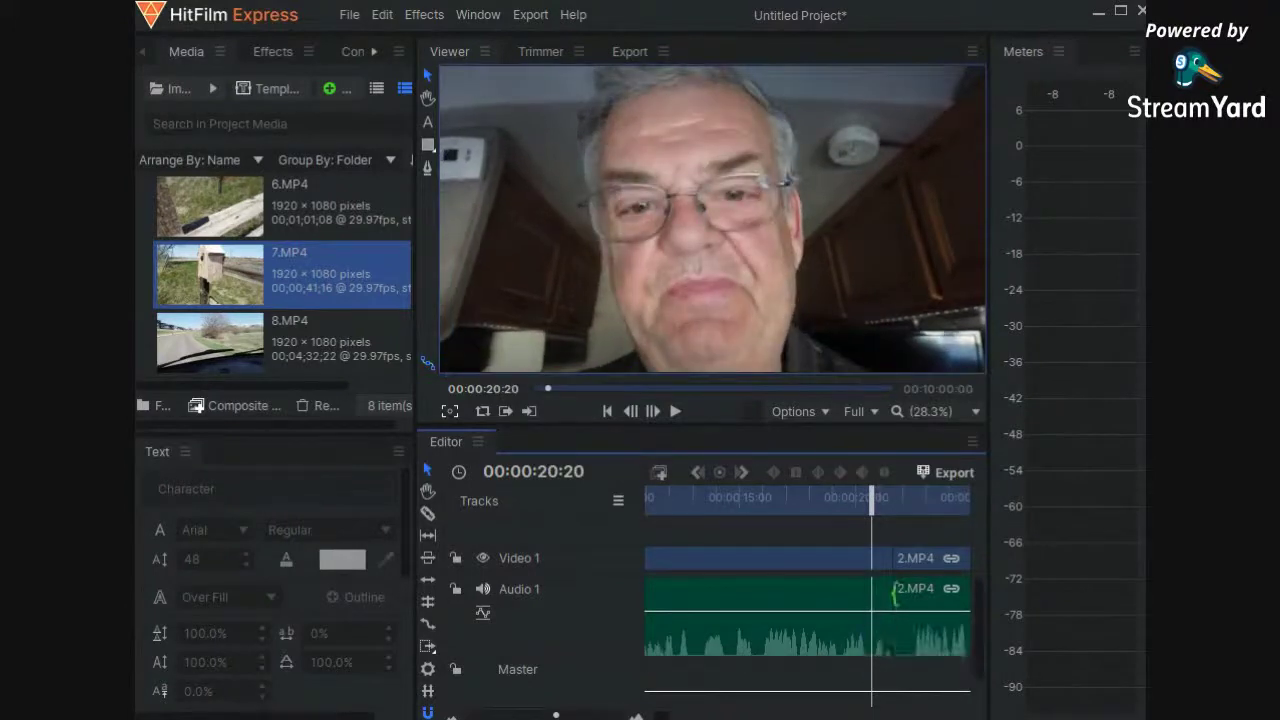
left_click_drag(871, 500, 845, 522)
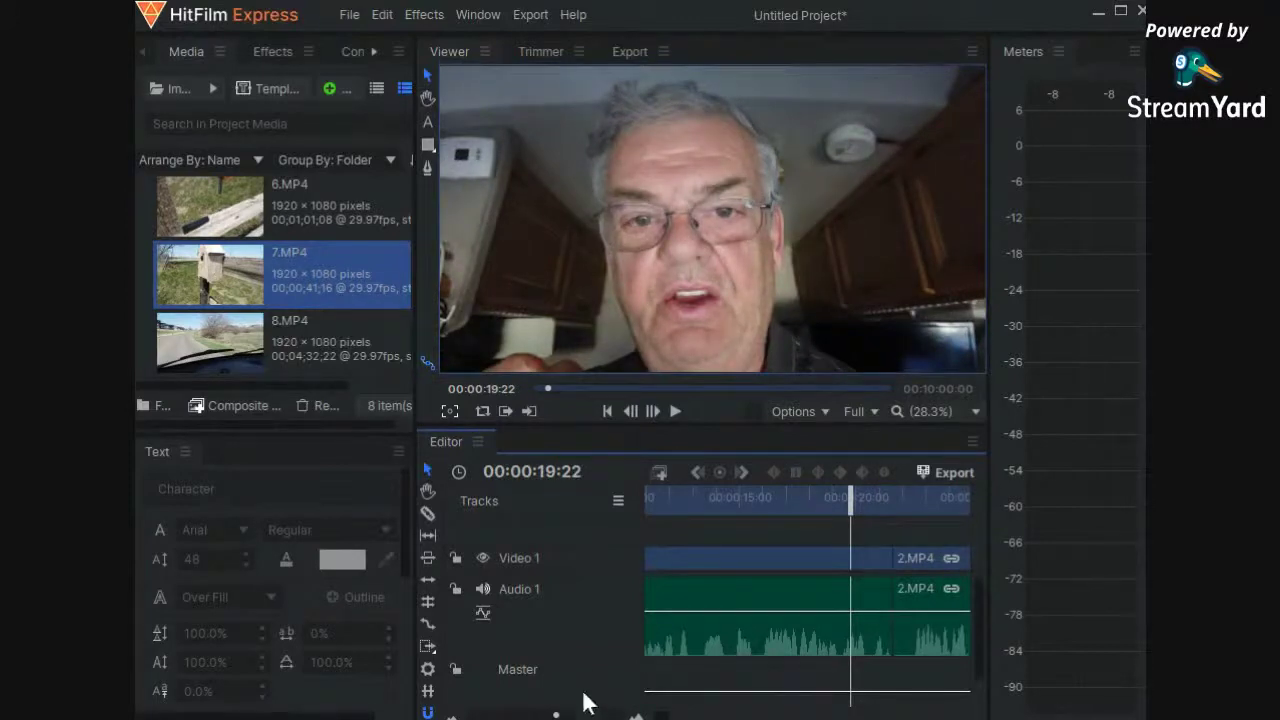
left_click(578, 715)
left_click_drag(810, 505, 714, 530)
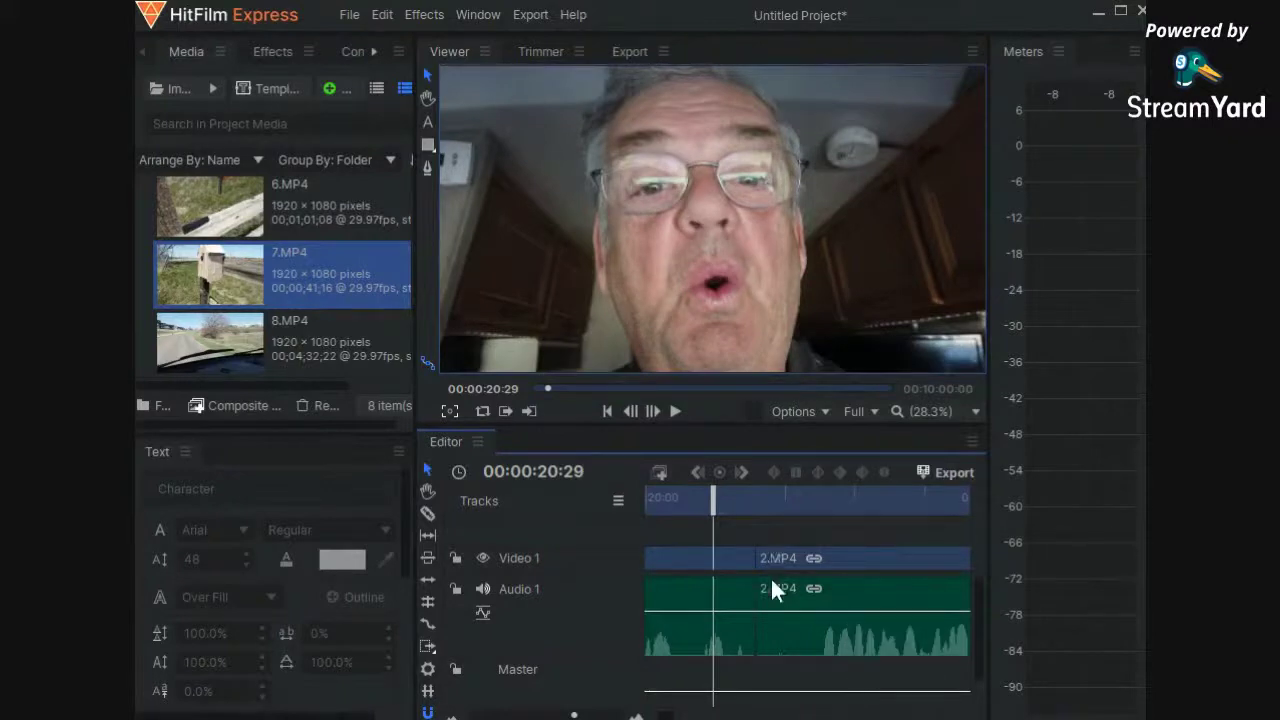
Find the video transitions in the effects library and expand the Dissolve group
left_click(264, 55)
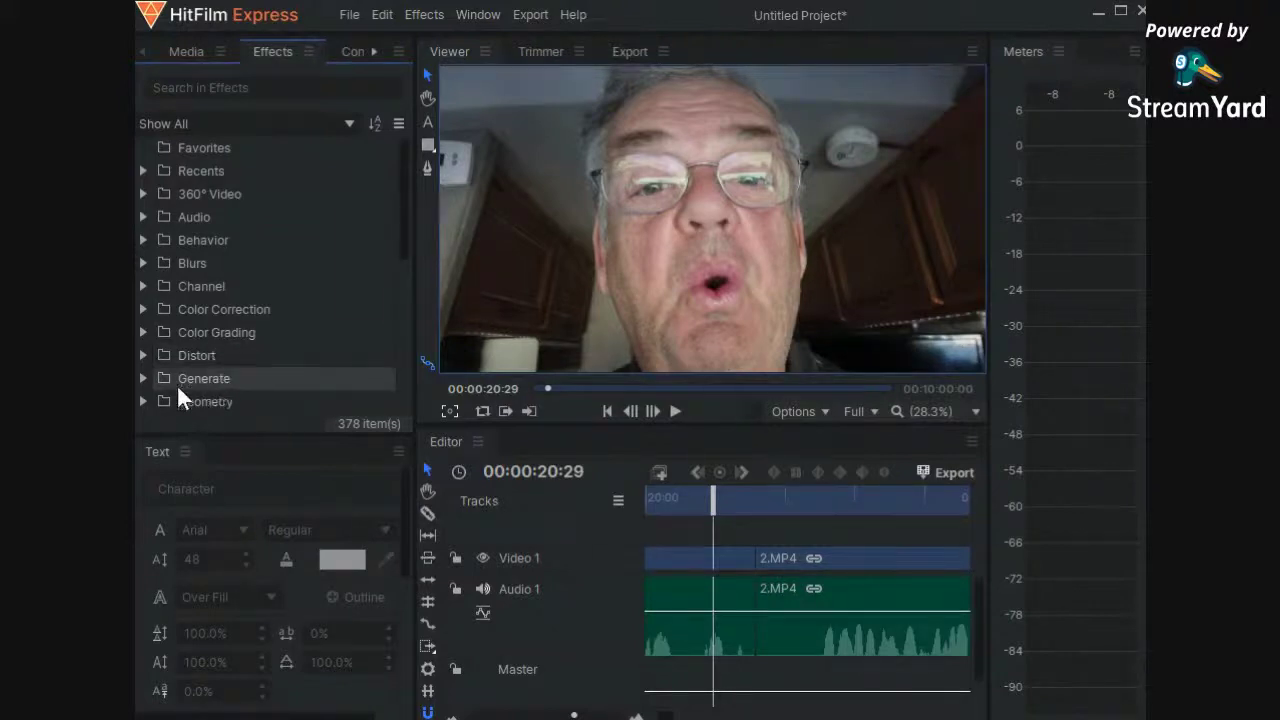
scroll(177, 291, "down", 4)
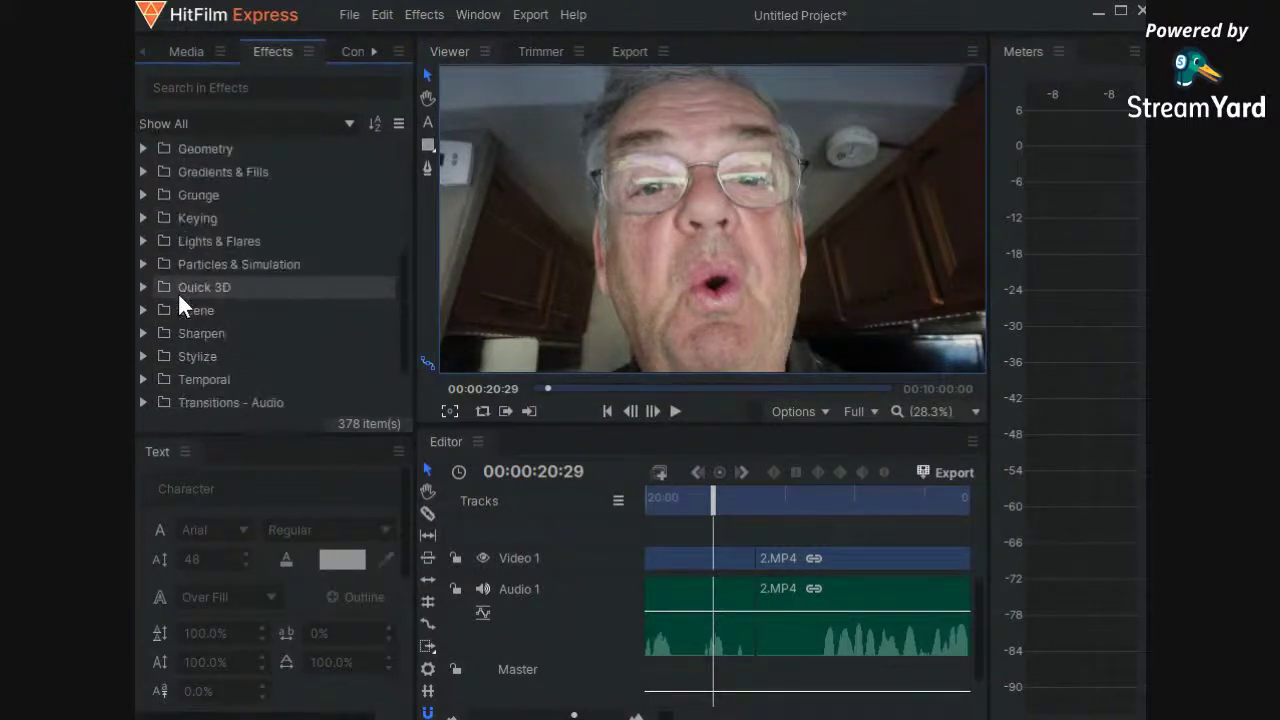
scroll(177, 289, "down", 2)
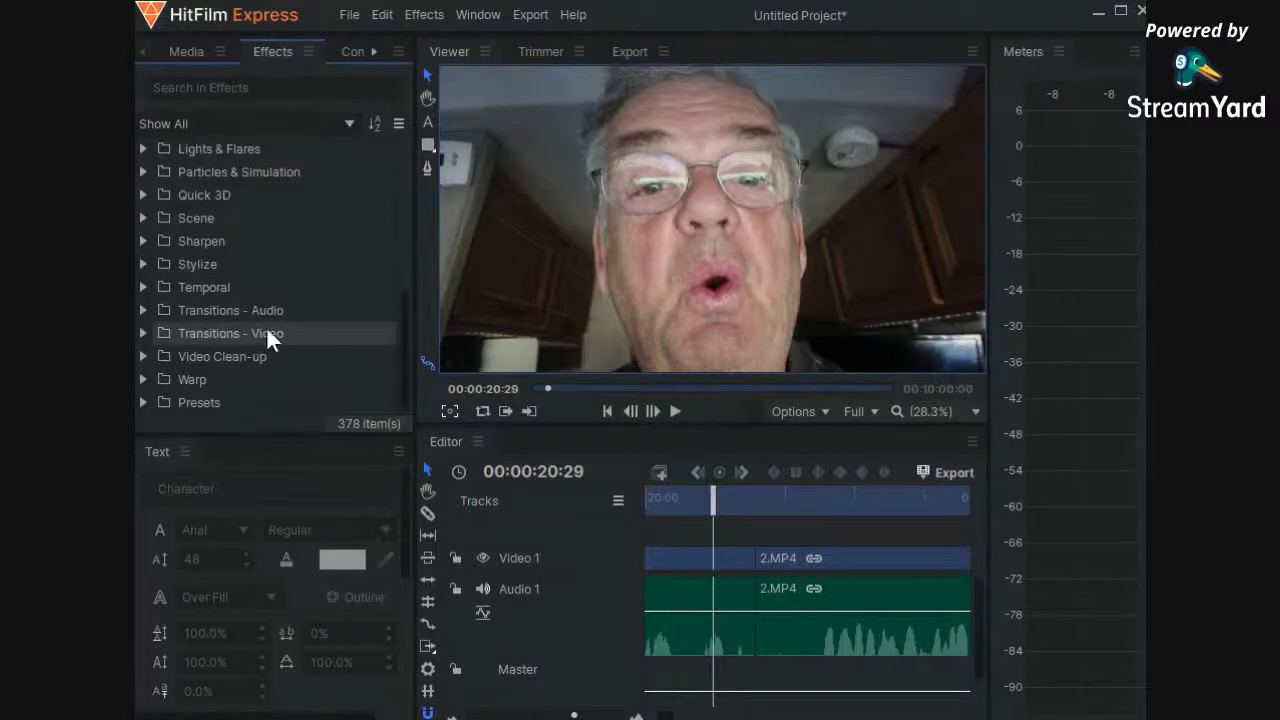
left_click(143, 335)
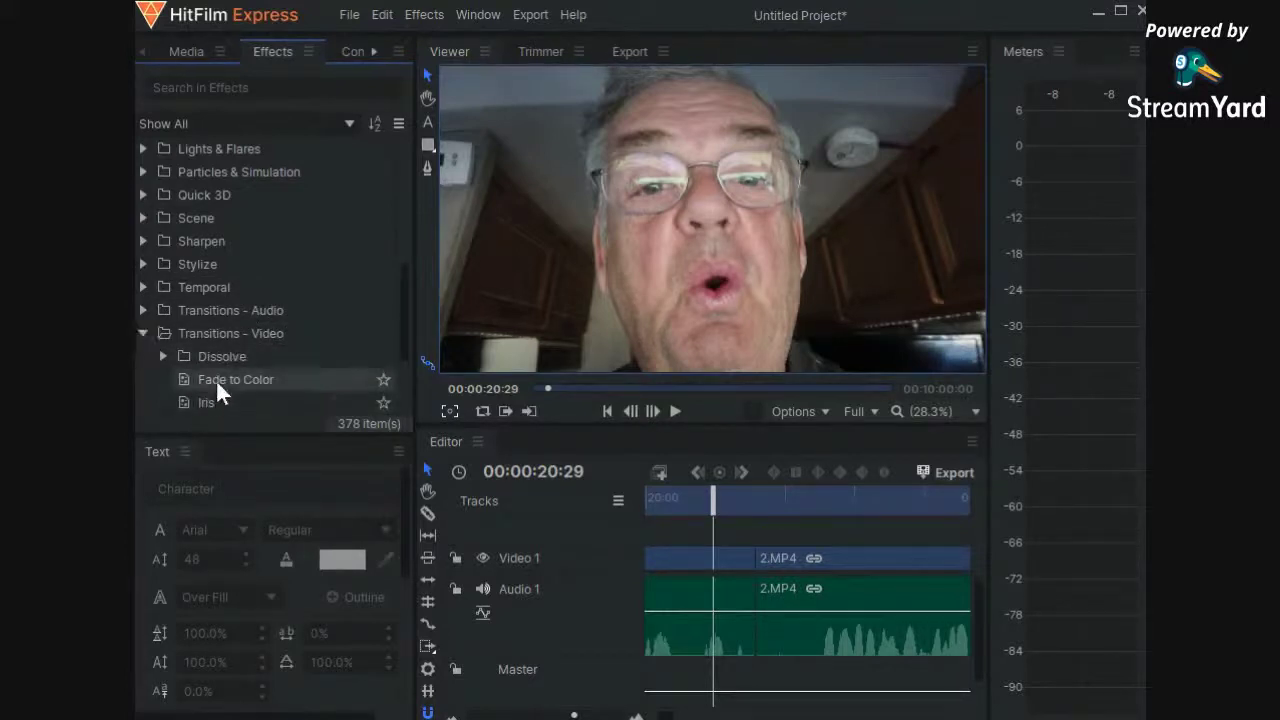
scroll(222, 367, "down", 3)
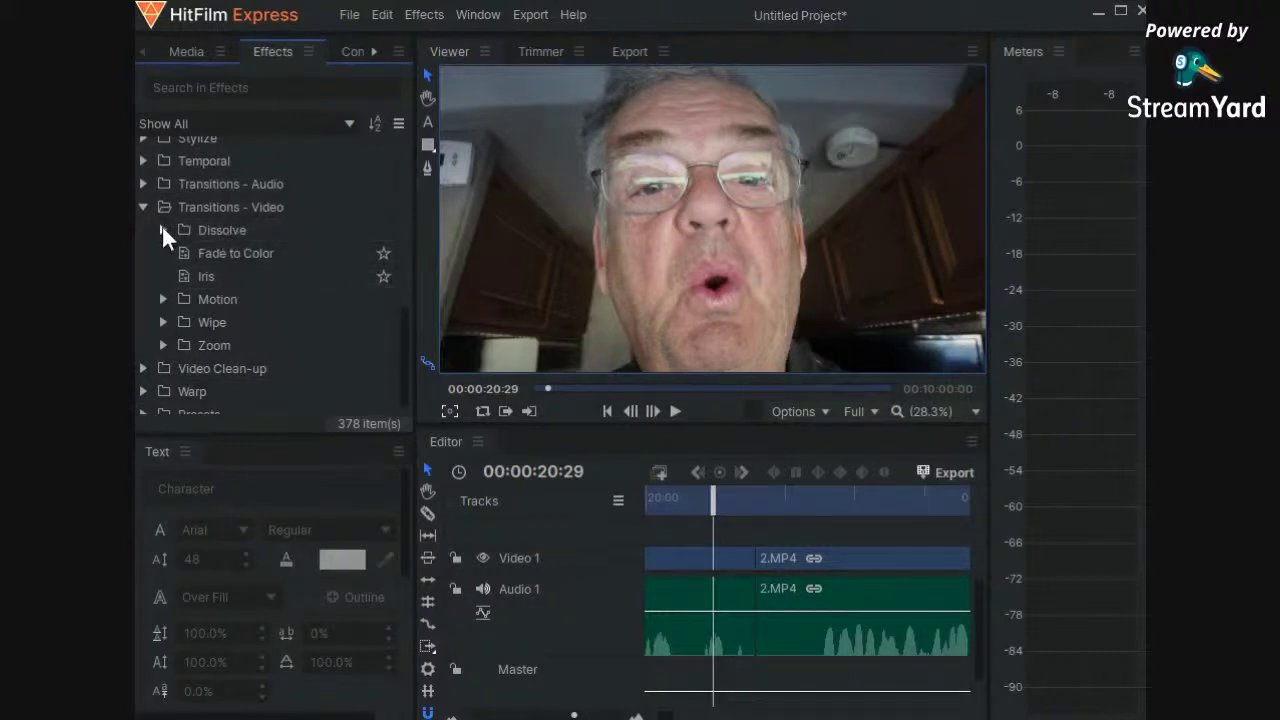
left_click(162, 229)
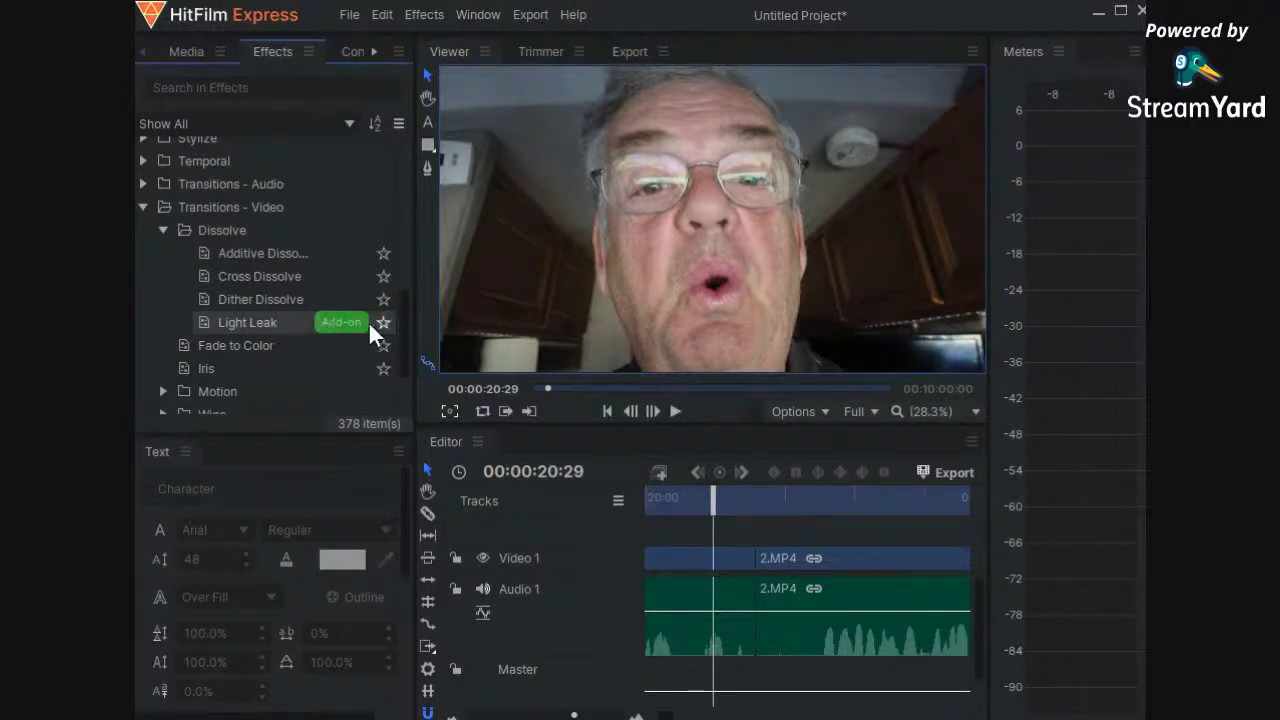
Apply the Light Leak transition to the video cut between 1.MP4 and 2.MP4
left_click(237, 318)
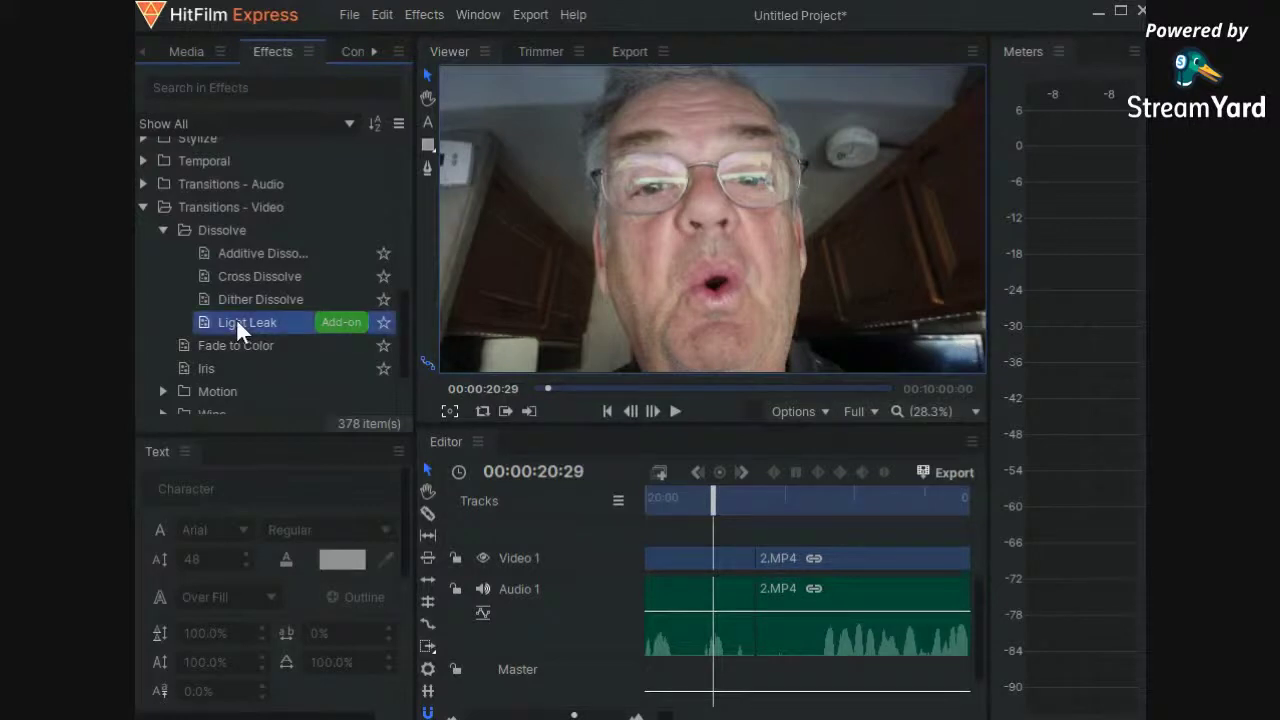
left_click_drag(237, 318, 758, 566)
left_click(758, 565)
Scrub over the Light Leak transition, then play it from 00:00:20:16 to preview the effect
left_click_drag(713, 500, 753, 500)
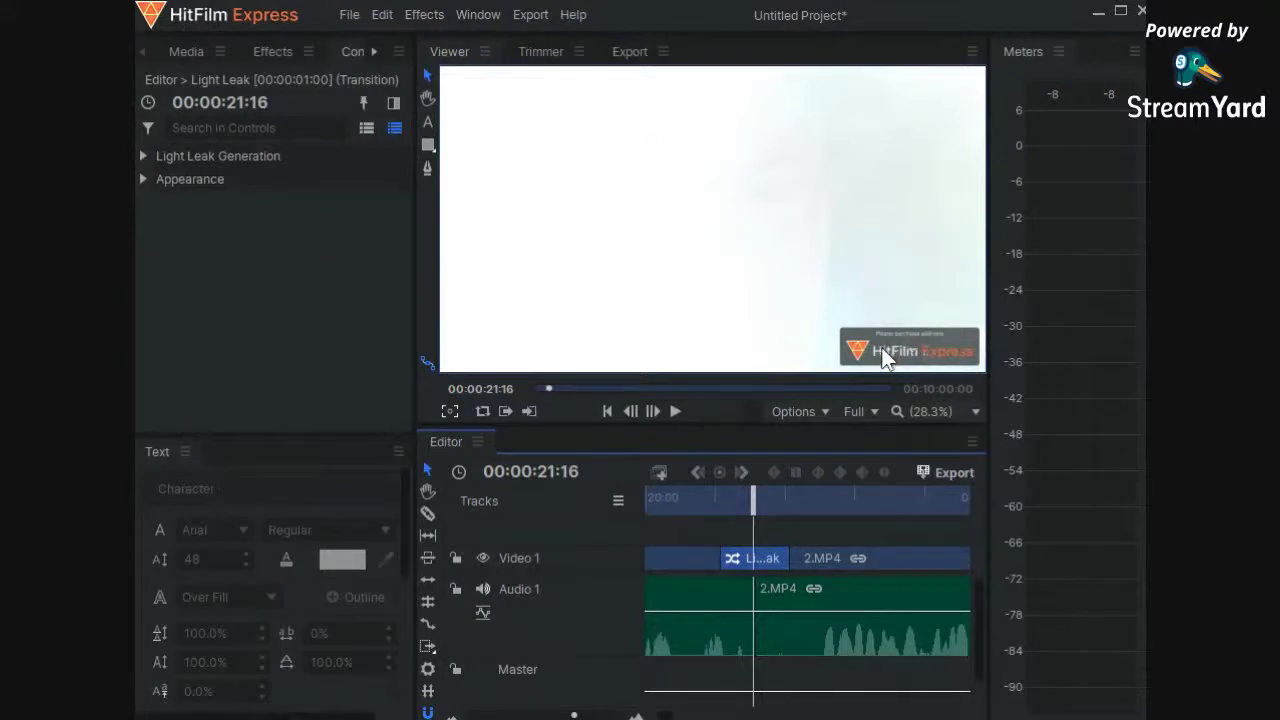
left_click_drag(753, 500, 709, 500)
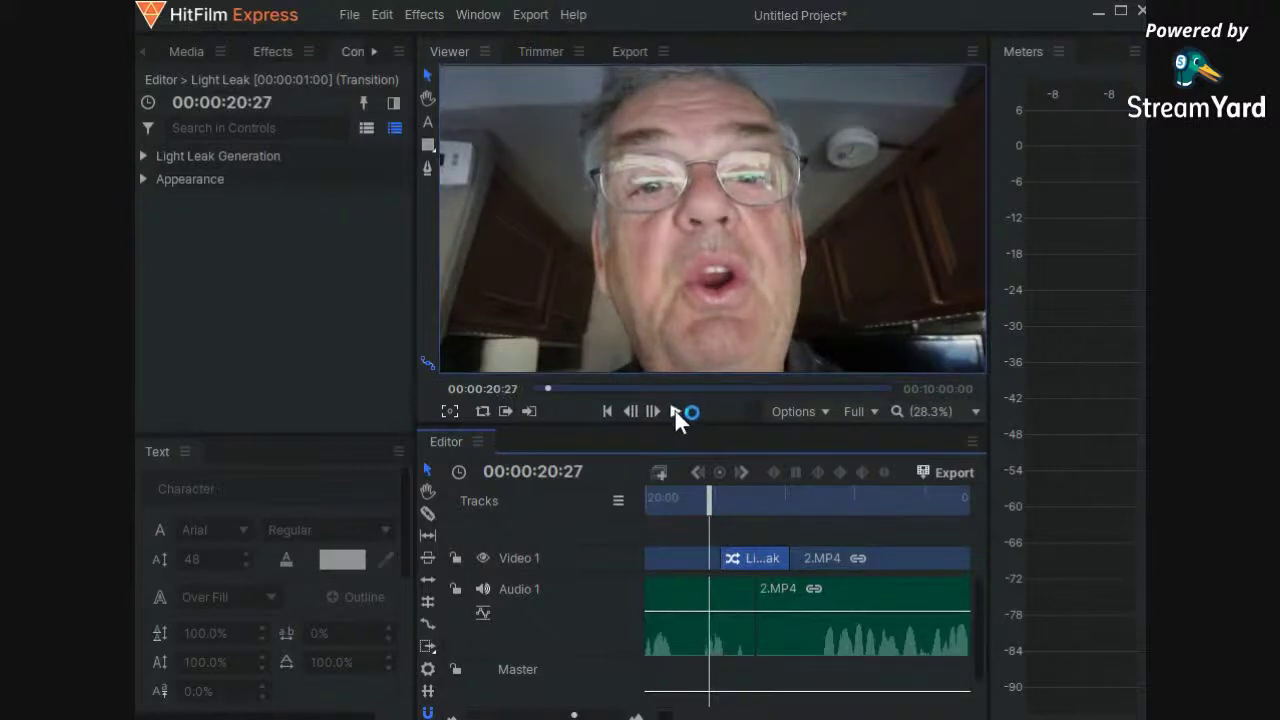
left_click_drag(709, 500, 683, 500)
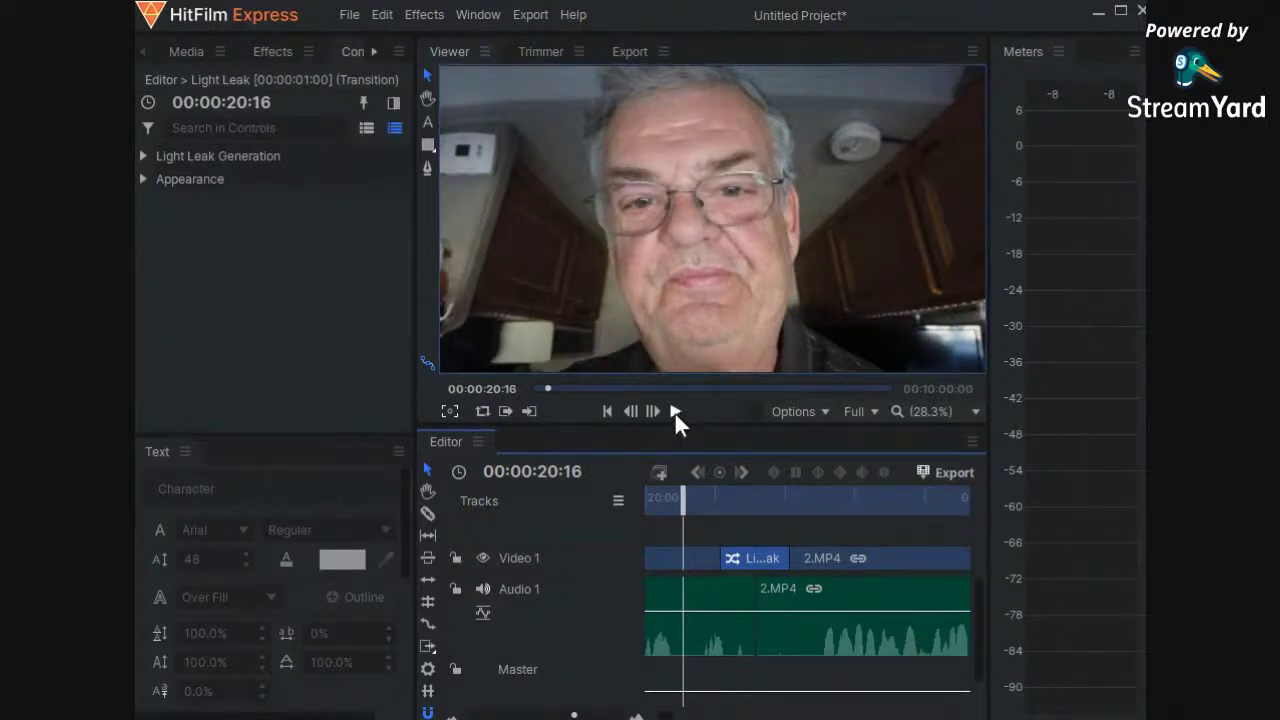
left_click(675, 412)
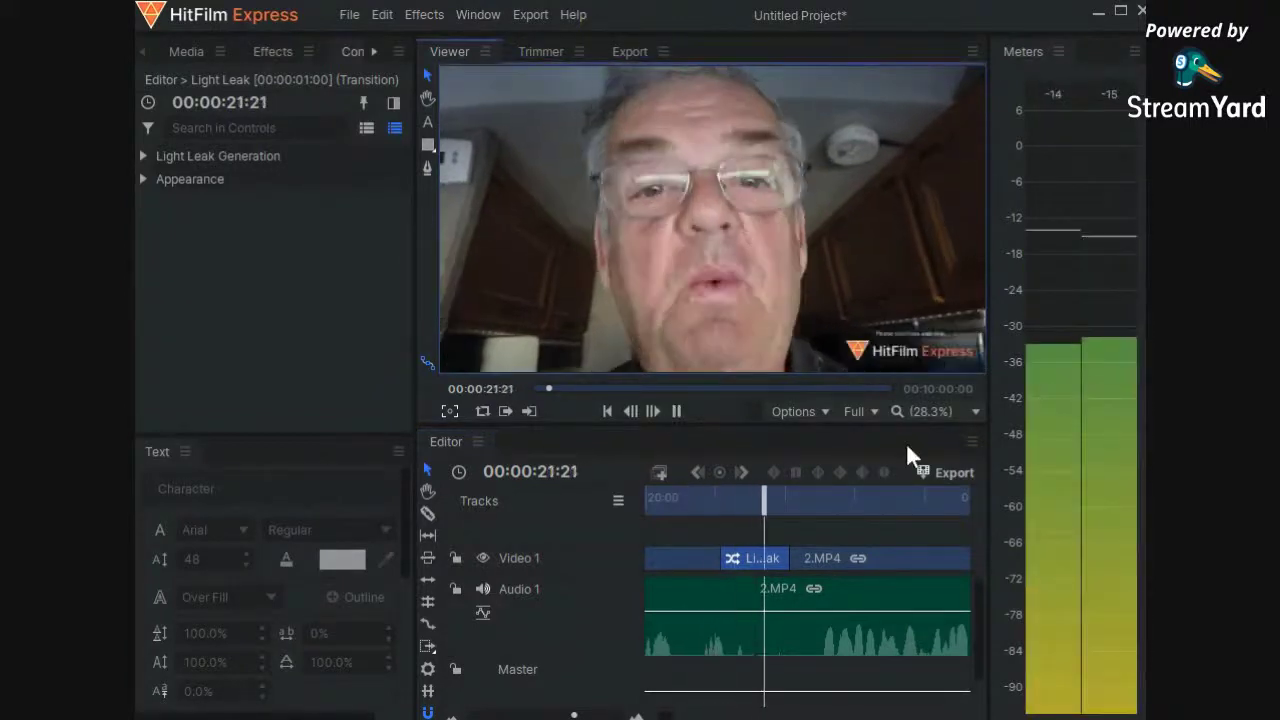
key("space")
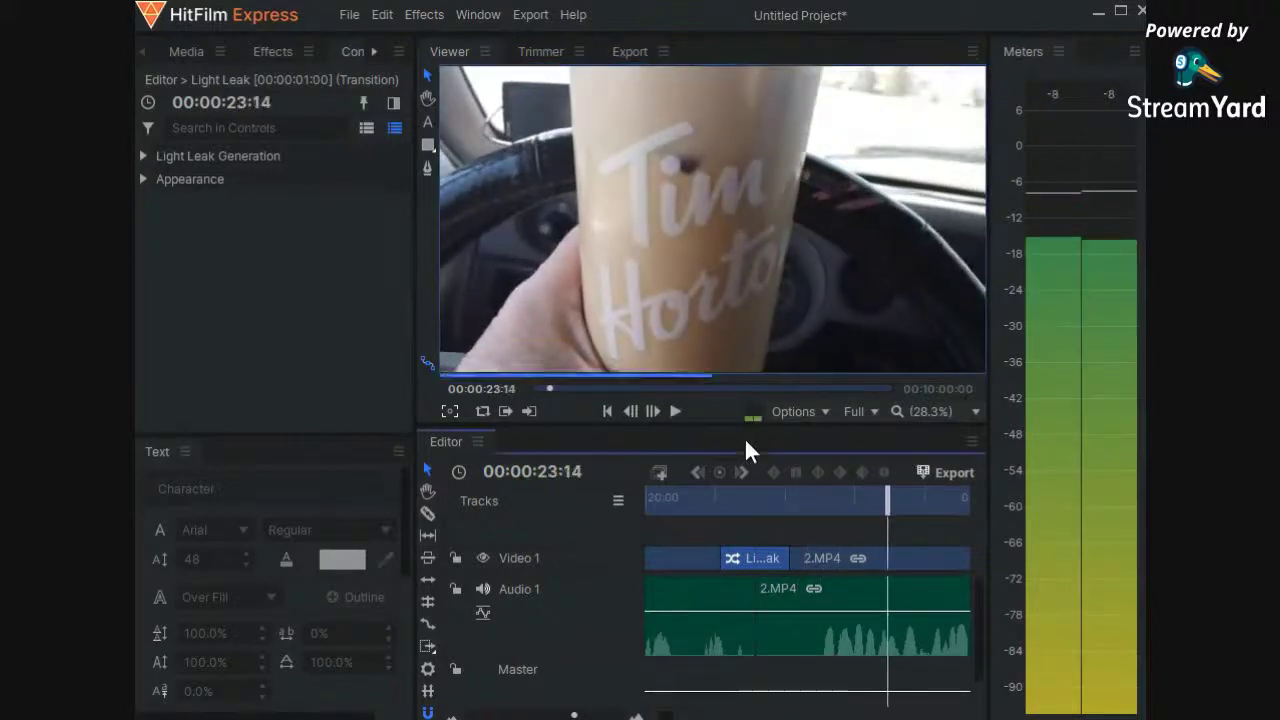
Move the playhead back to 00:00:20:11 and delete the Light Leak transition between 1.MP4 and 2.MP4
key("Left")
key("Left")
key("Left")
key("Left")
key("Left")
key("Left")
key("Left")
key("Left")
key("Left")
key("Left")
key("Left")
left_click_drag(862, 508, 706, 524)
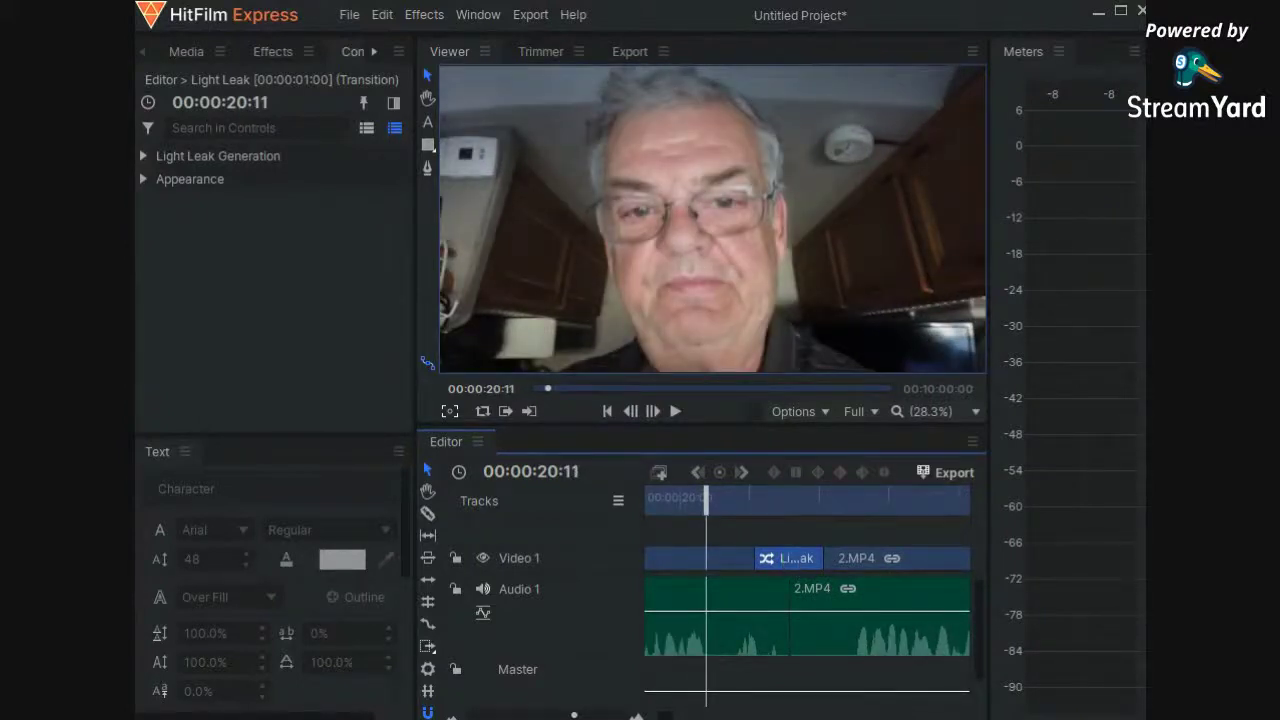
key("Delete")
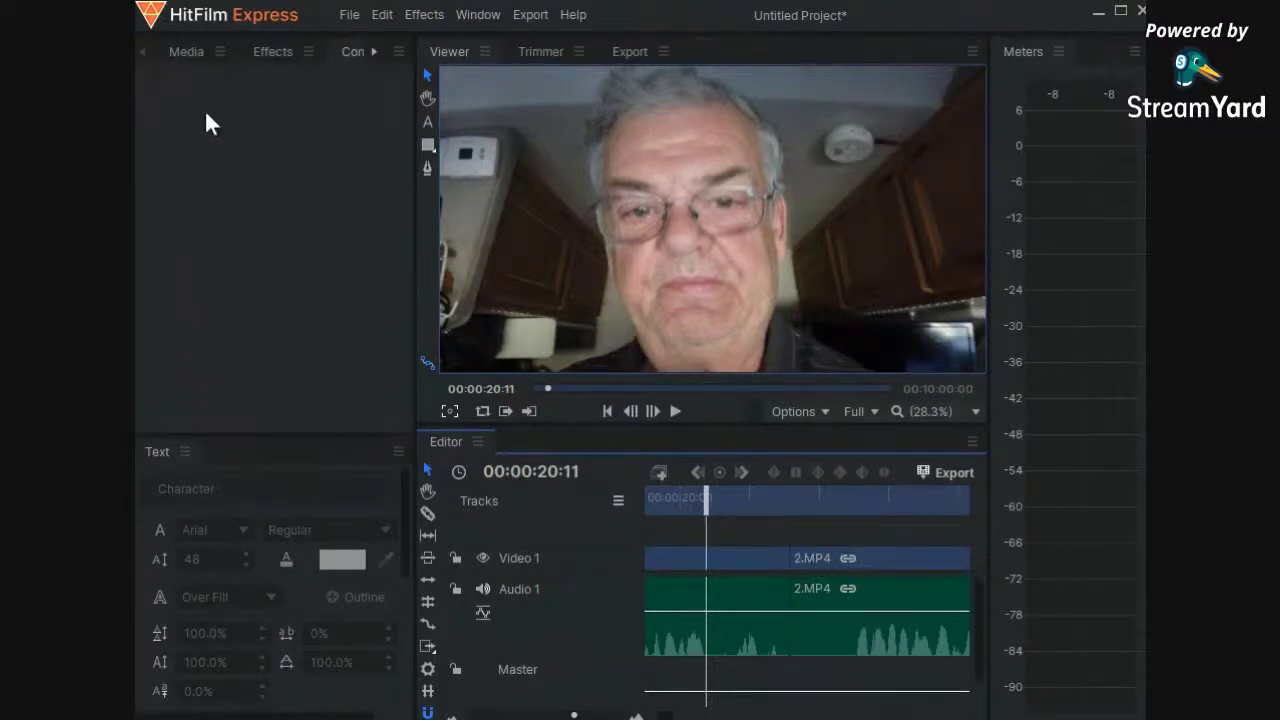
Apply a Cross Dissolve to the video cut between 1.MP4 and 2.MP4 and shorten it slightly
left_click(266, 54)
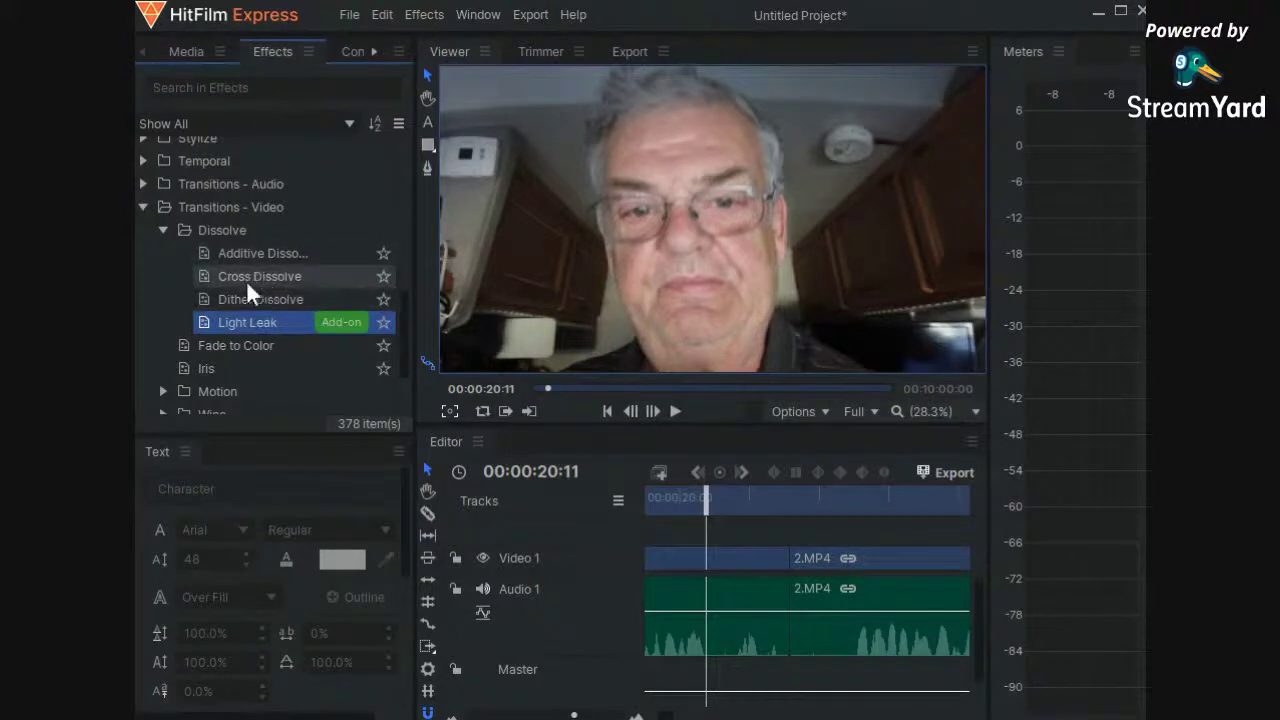
left_click_drag(246, 275, 793, 562)
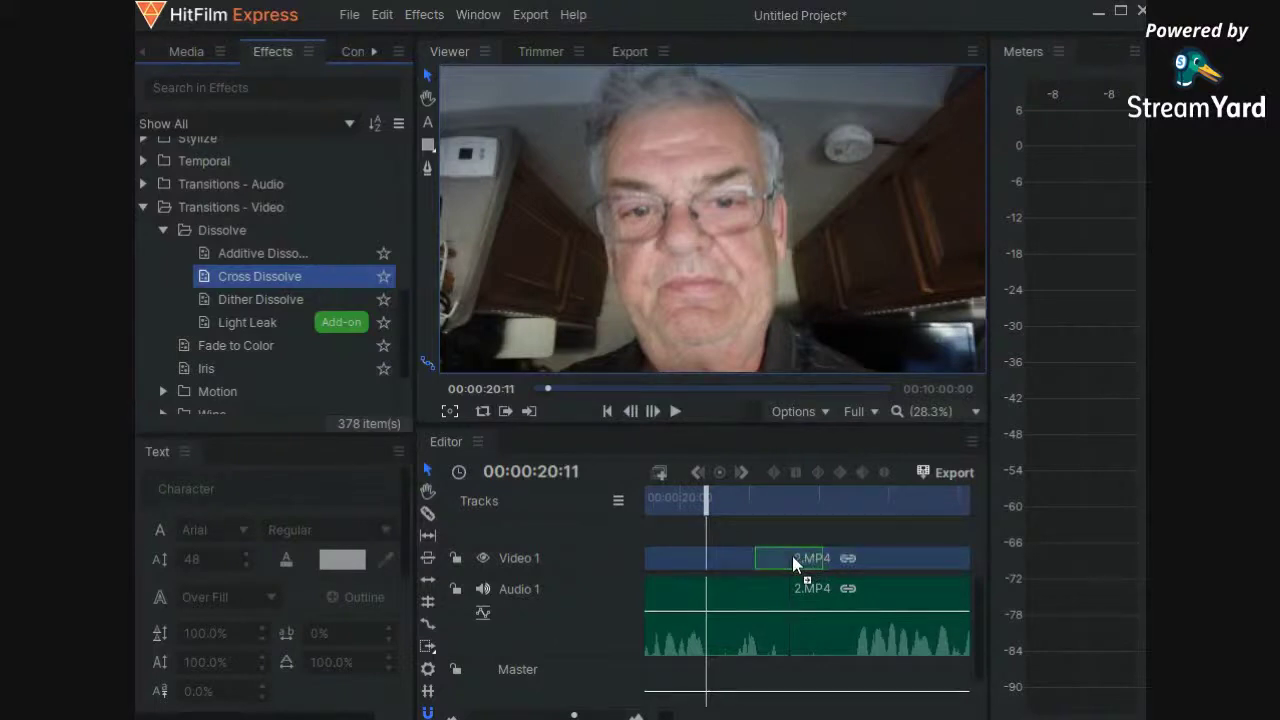
left_click_drag(792, 556, 792, 556)
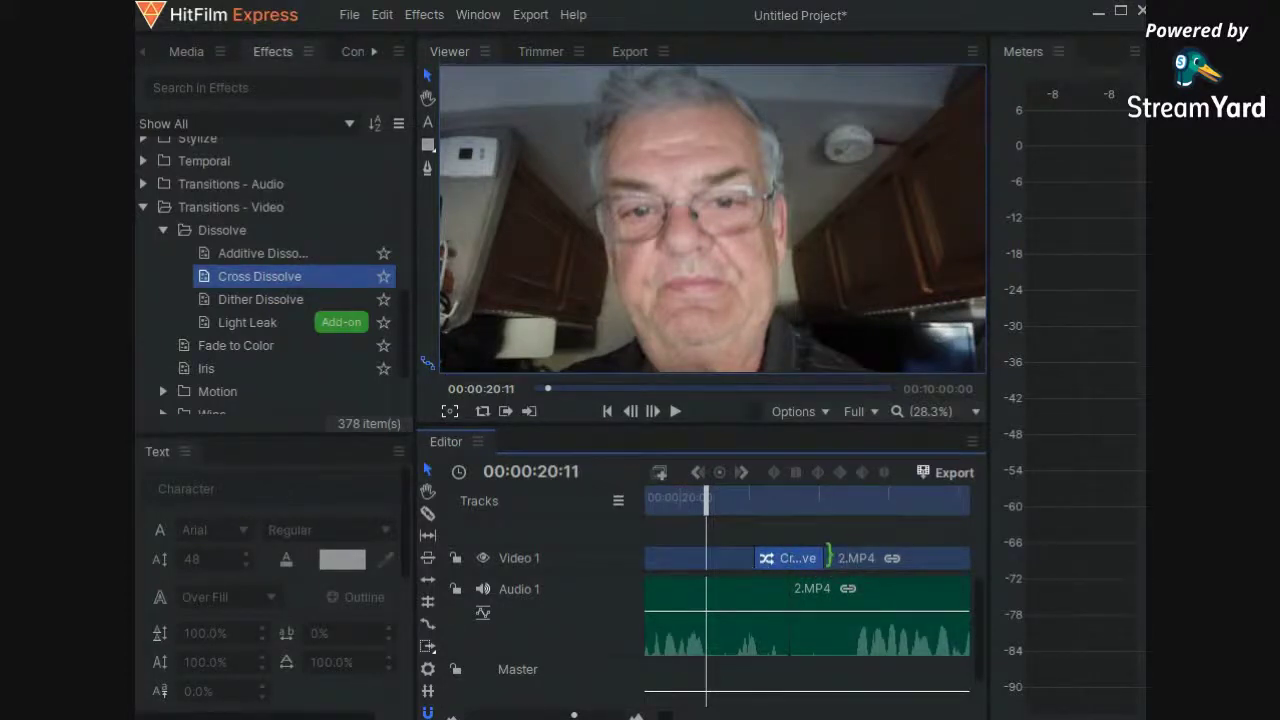
mouse_move(829, 557)
left_mouse_down()
mouse_move(840, 558)
mouse_move(826, 558)
left_mouse_up()
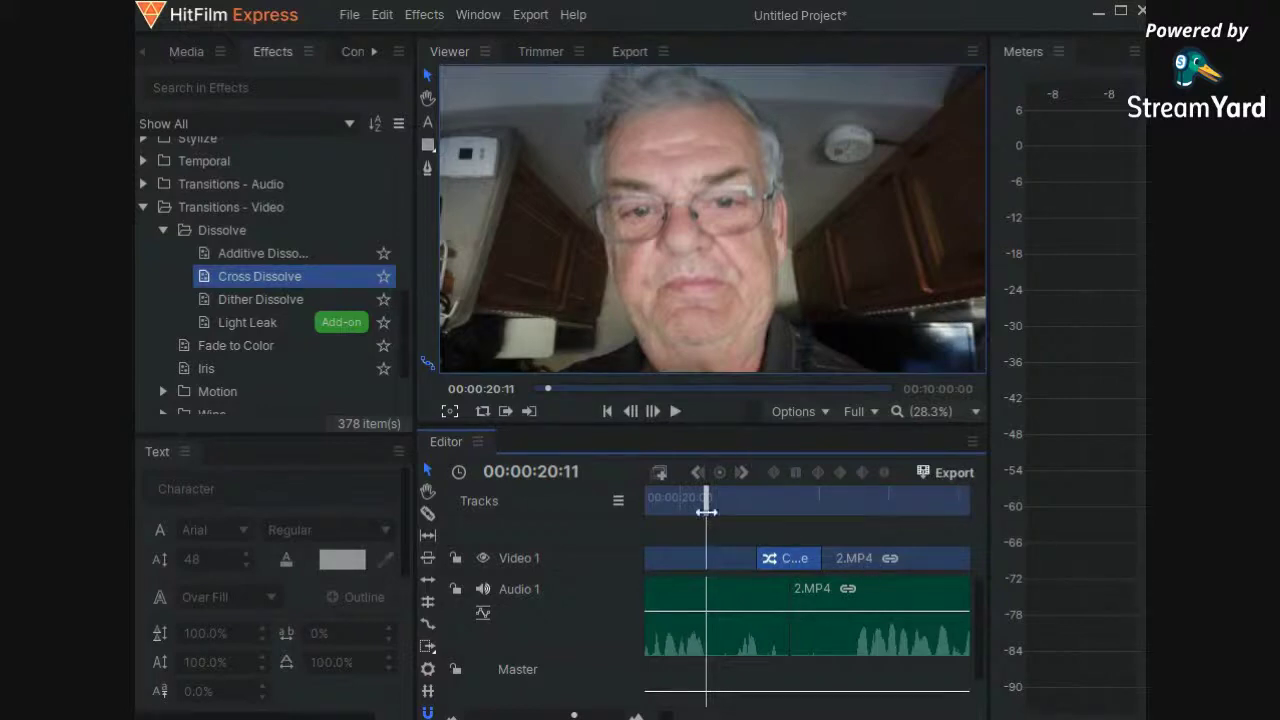
Play the Cross Dissolve between 1.MP4 and 2.MP4 from 00:00:19:19, then scrub back to it at 00:00:21:16
mouse_move(708, 508)
left_mouse_down()
mouse_move(834, 510)
mouse_move(674, 521)
mouse_move(686, 516)
left_mouse_up()
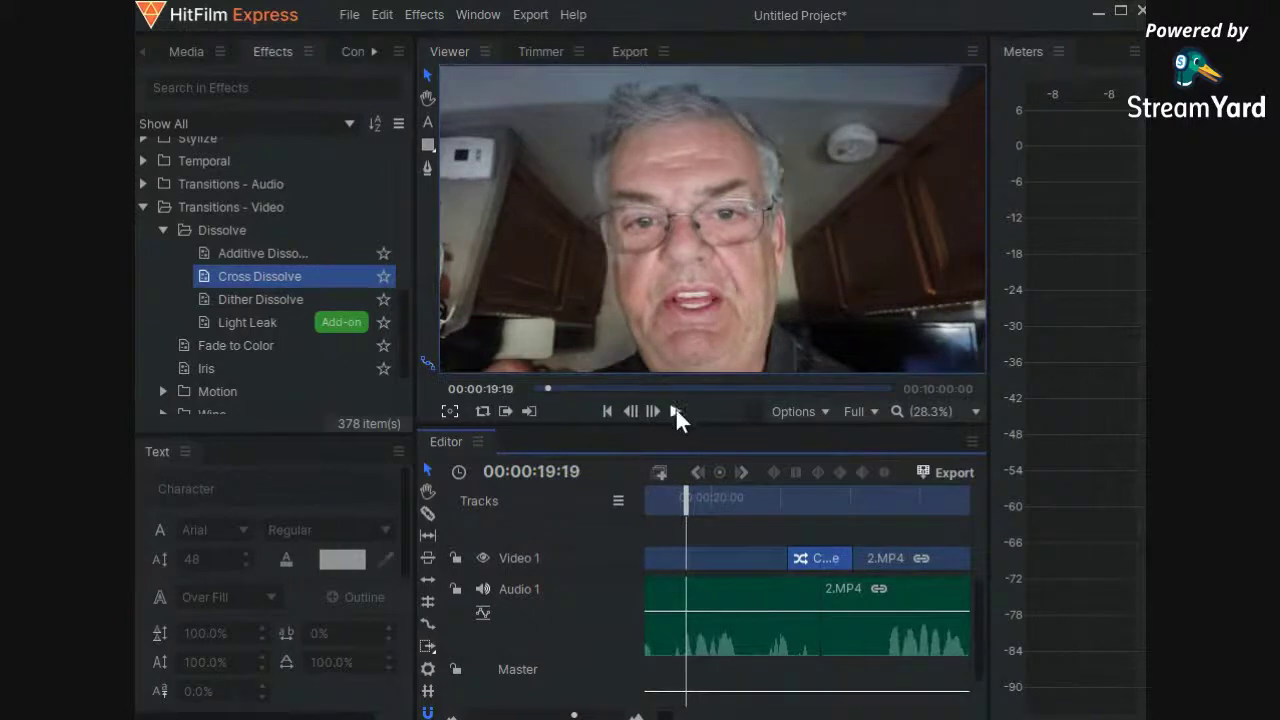
left_click(676, 410)
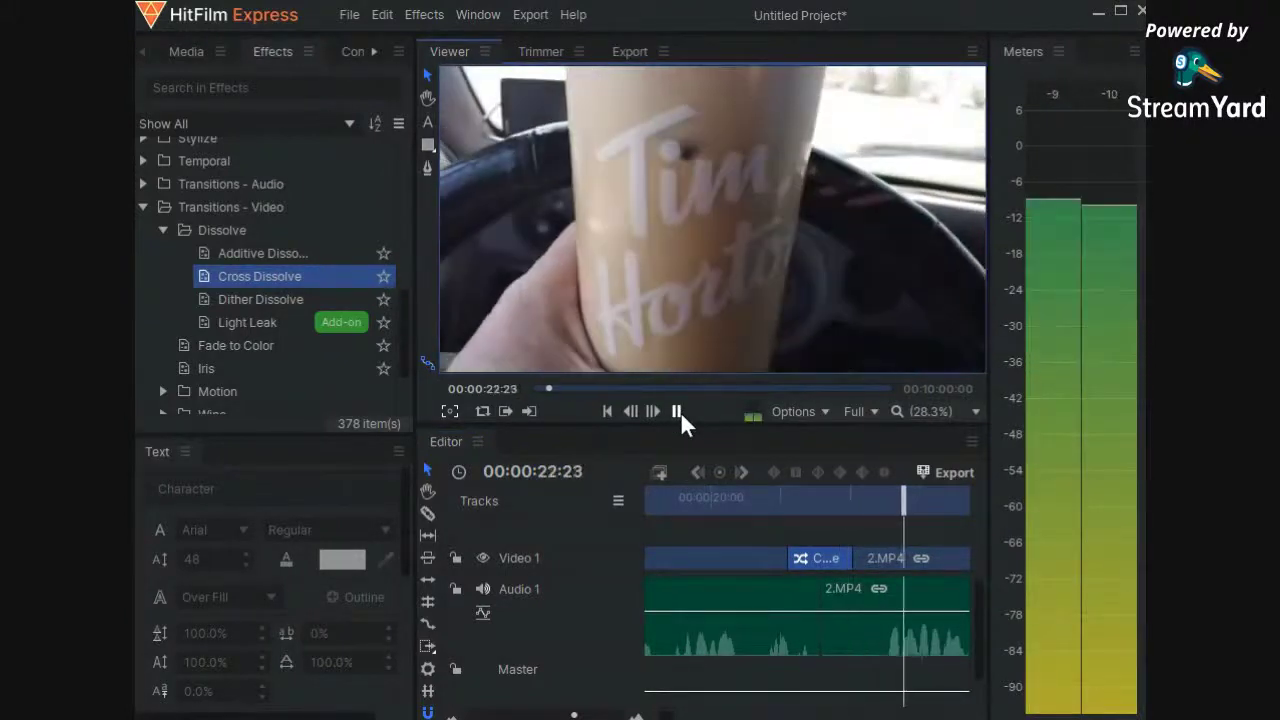
left_click(815, 502)
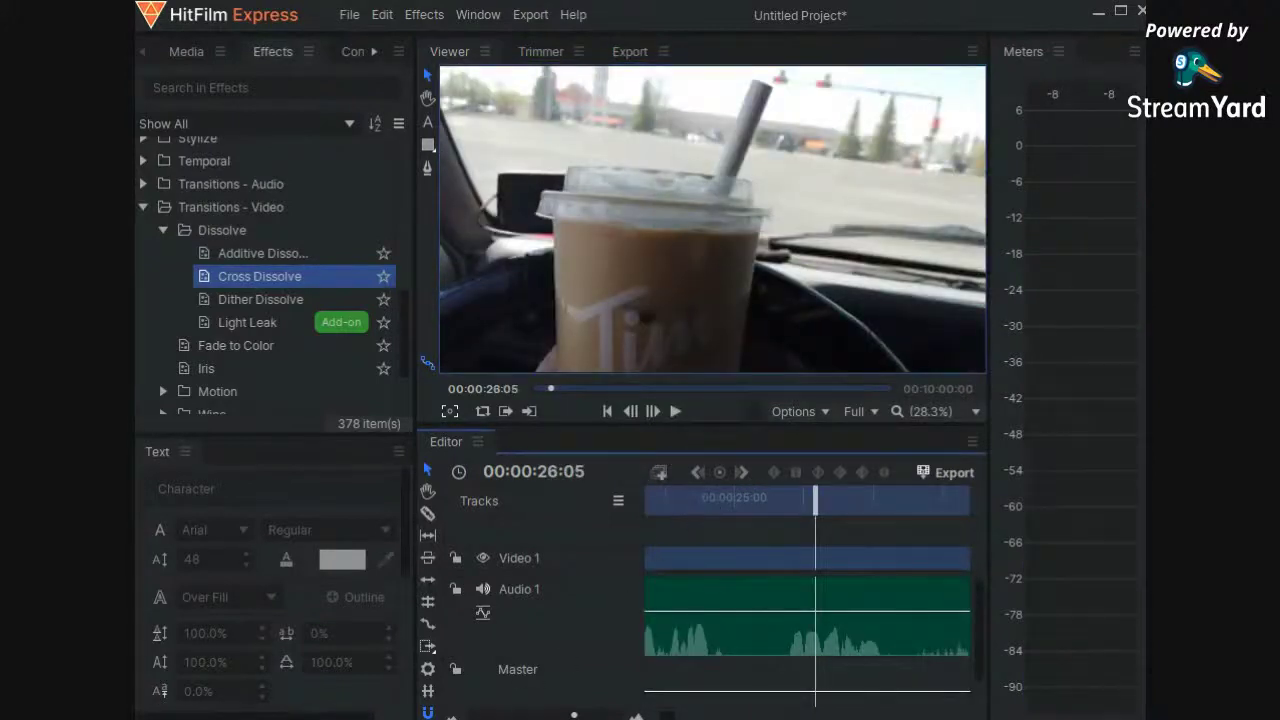
left_click(531, 718)
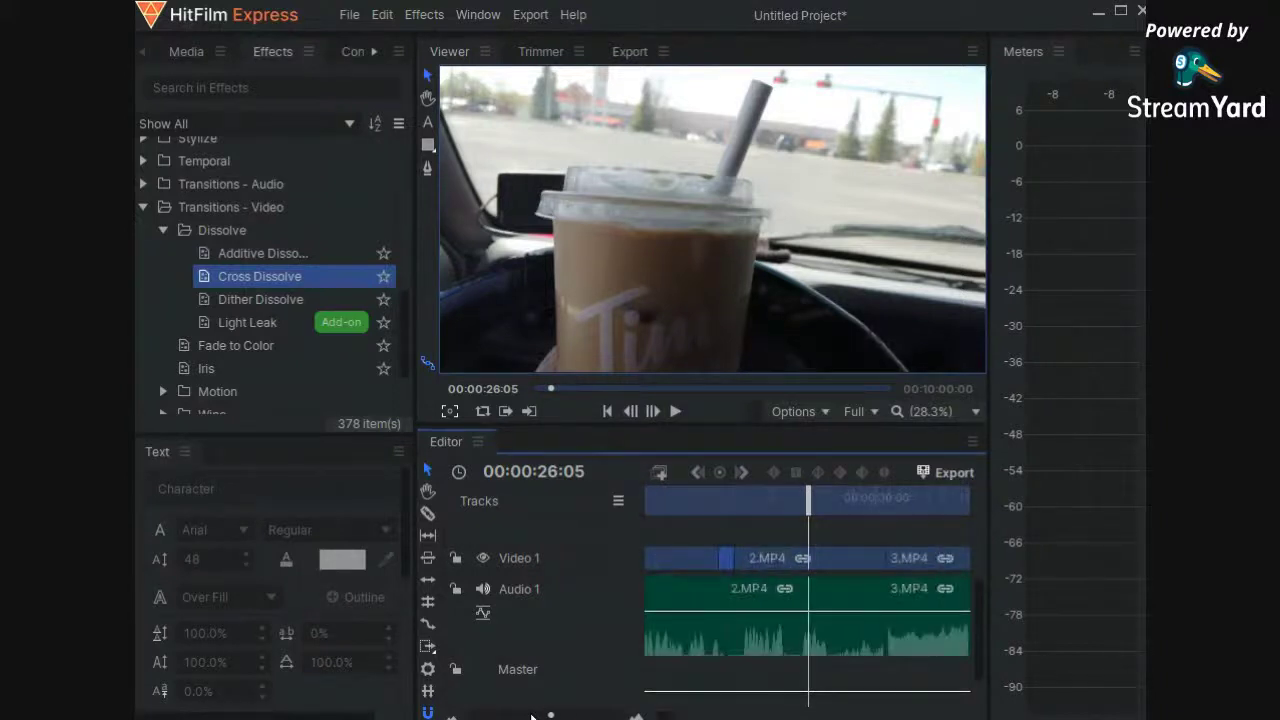
left_click(531, 718)
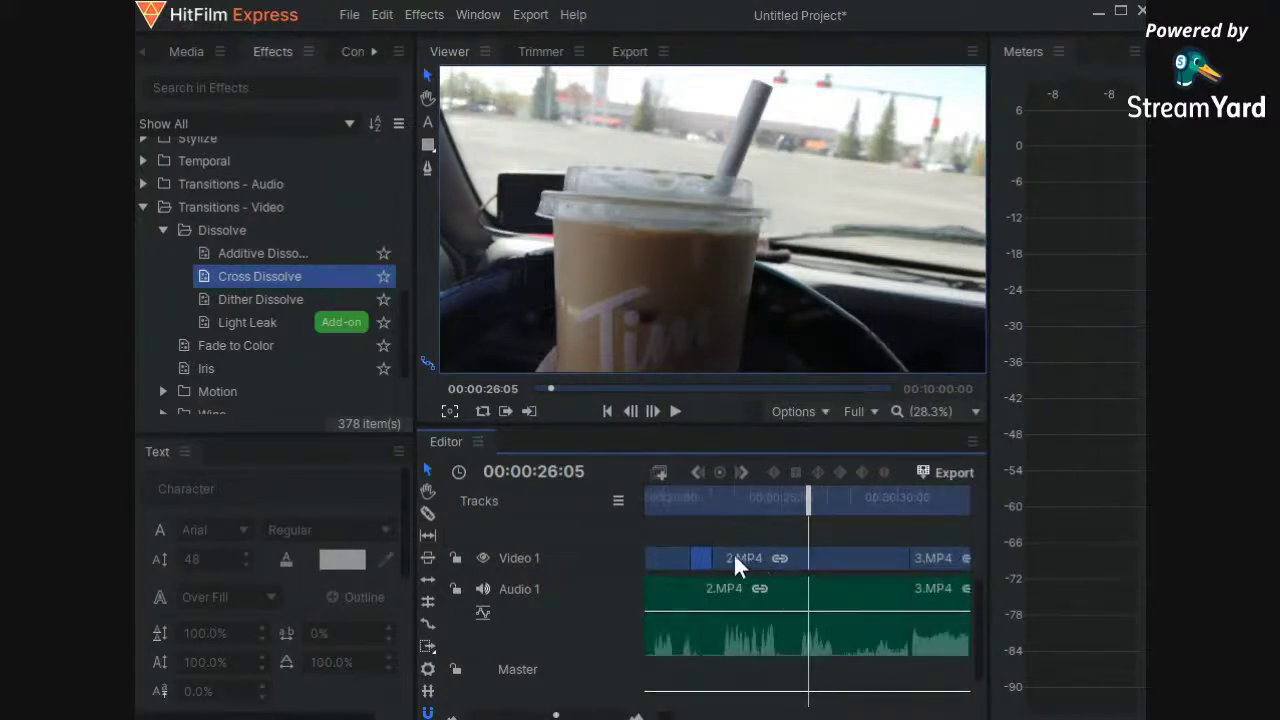
left_click_drag(809, 507, 706, 507)
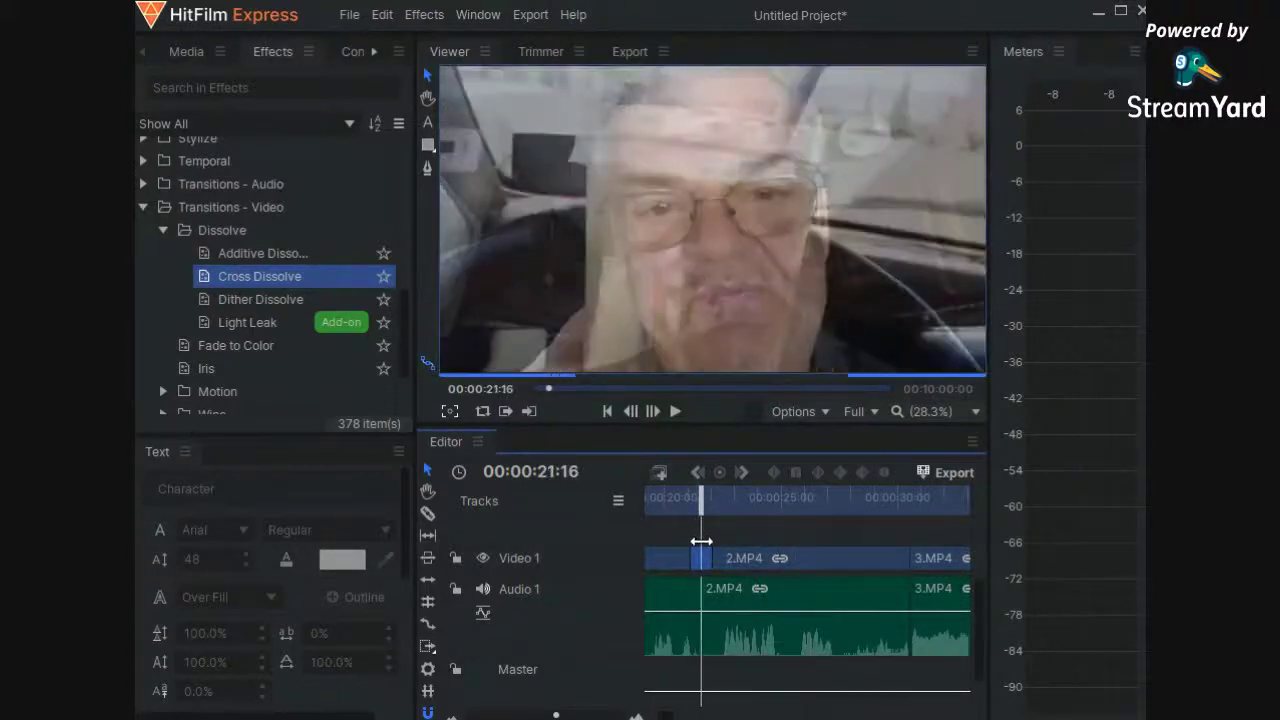
Move the playhead to 00:00:29:09 and apply a Cross Dissolve to the video cut between 2.MP4 and 3.MP4
key("space")
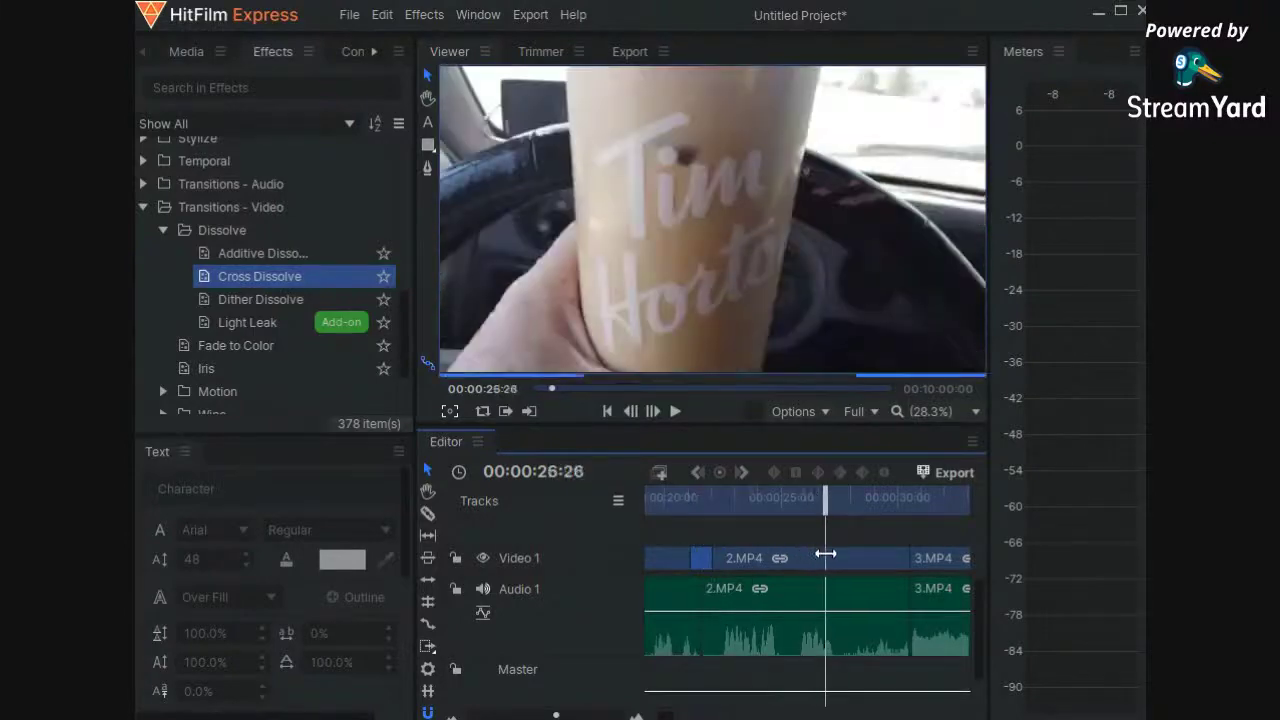
mouse_move(878, 497)
left_mouse_down()
mouse_move(792, 509)
mouse_move(930, 511)
mouse_move(882, 516)
left_mouse_up()
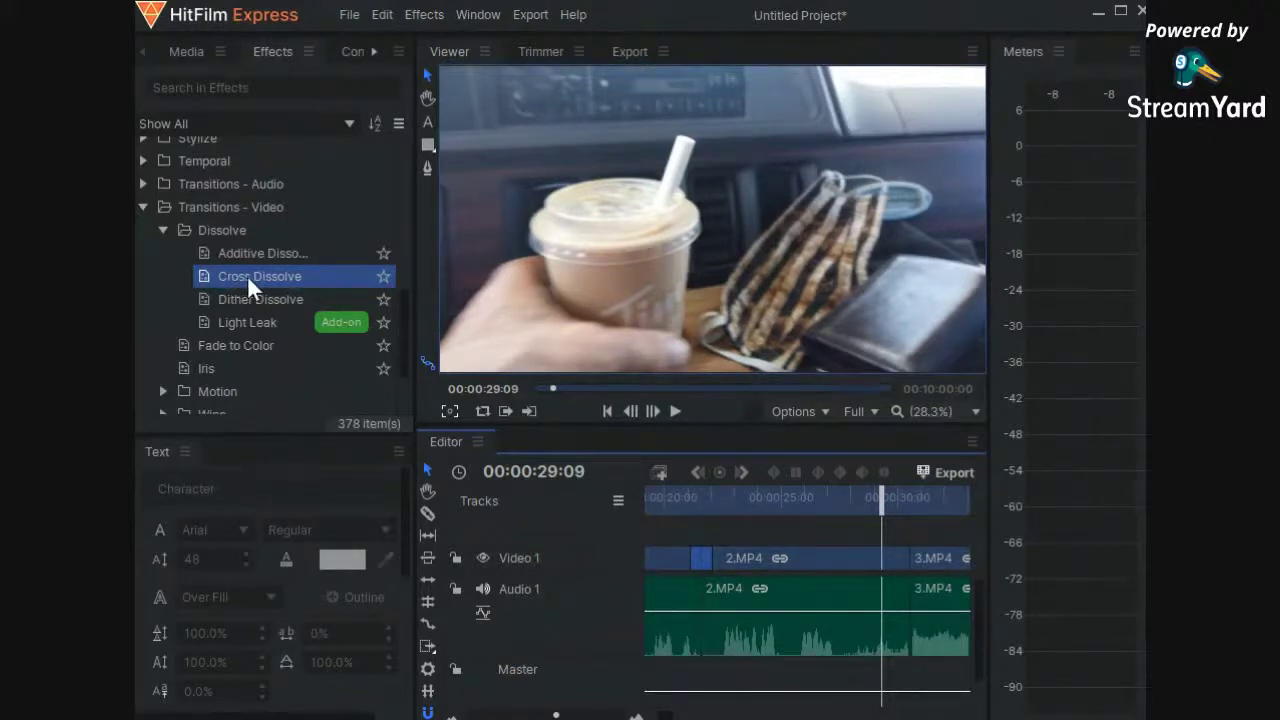
left_click_drag(247, 275, 907, 559)
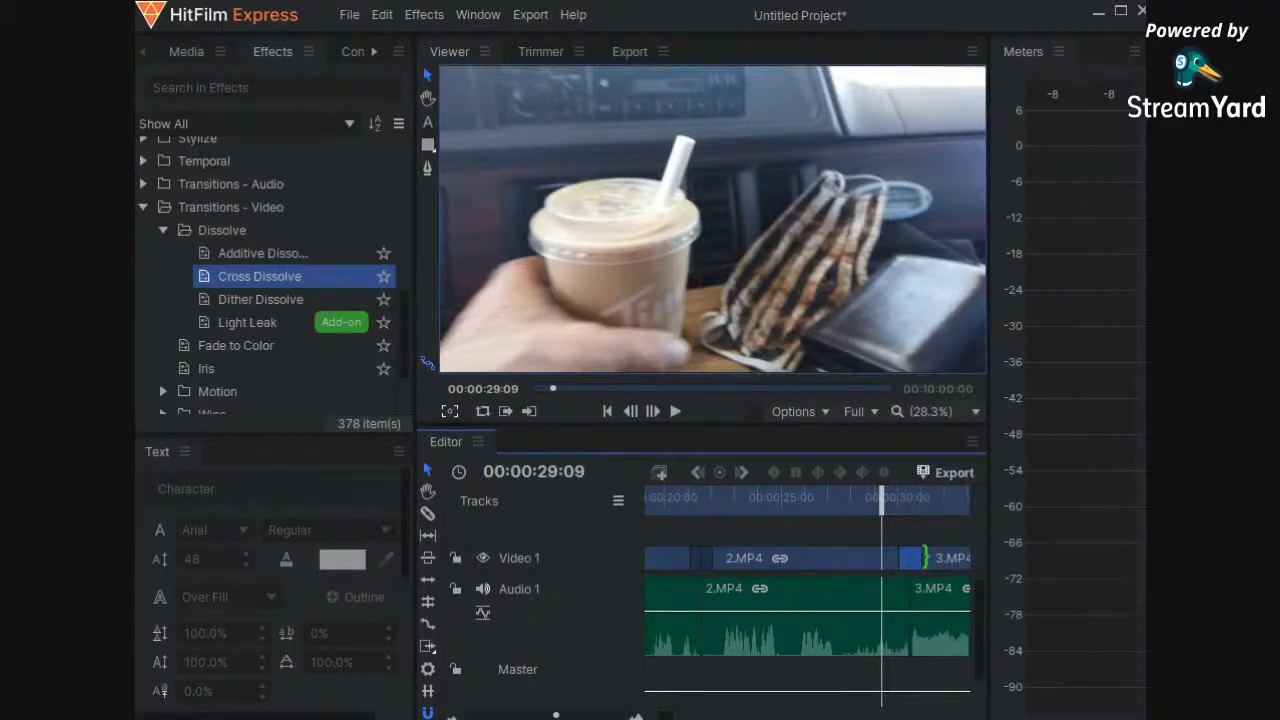
Move the playhead to 00:01:12:00 and apply a Dither Dissolve to the video cut between 3.MP4 and 4.MP4
left_click_drag(881, 503, 942, 507)
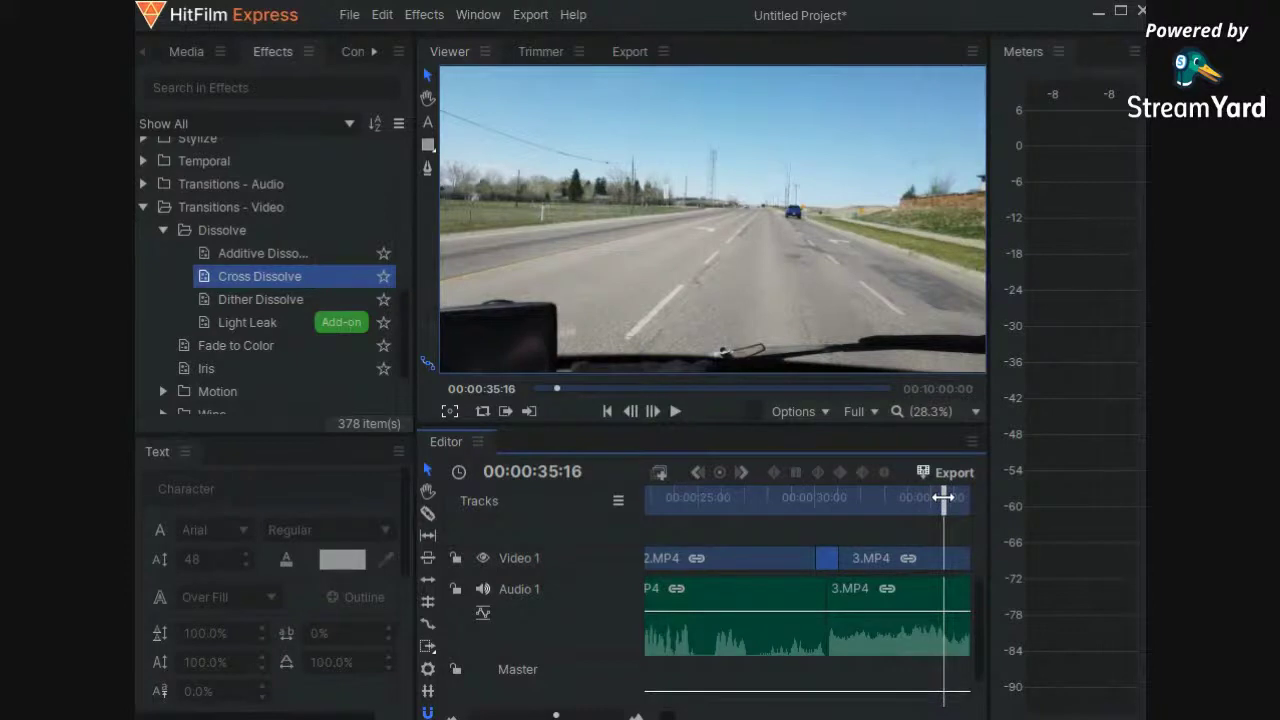
left_click_drag(943, 497, 806, 530)
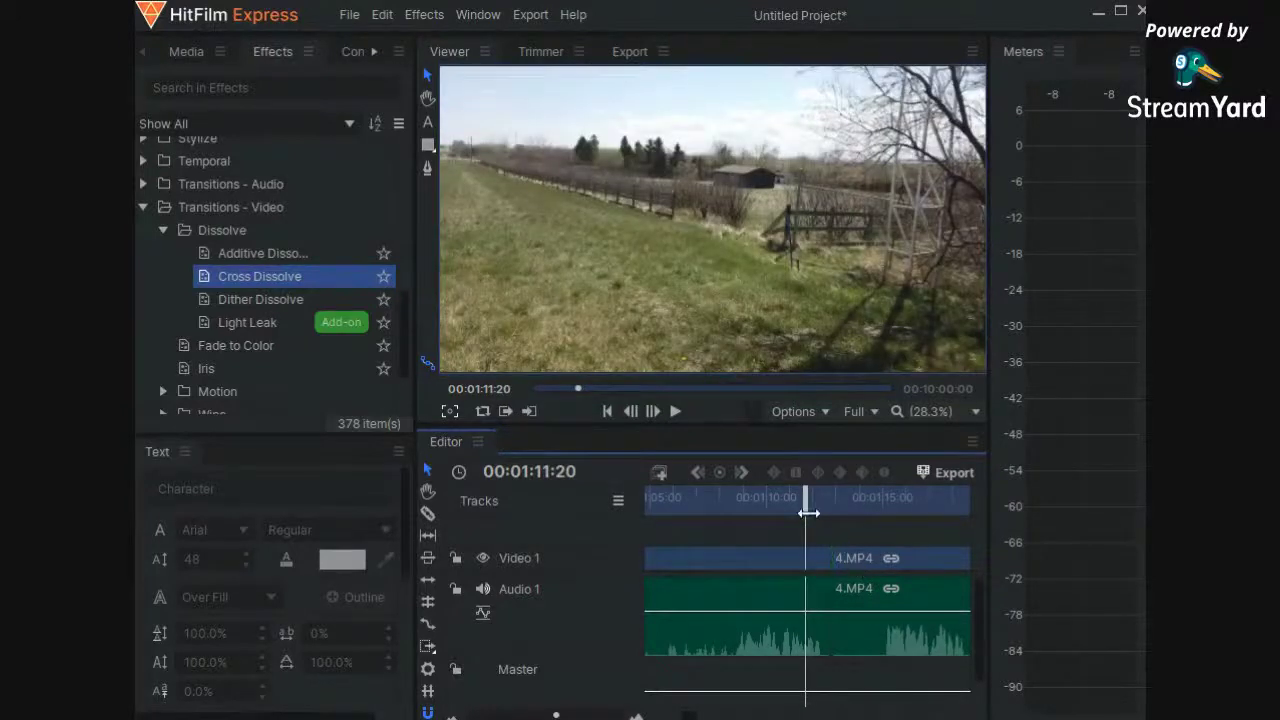
mouse_move(806, 498)
left_mouse_down()
mouse_move(851, 500)
mouse_move(812, 511)
left_mouse_up()
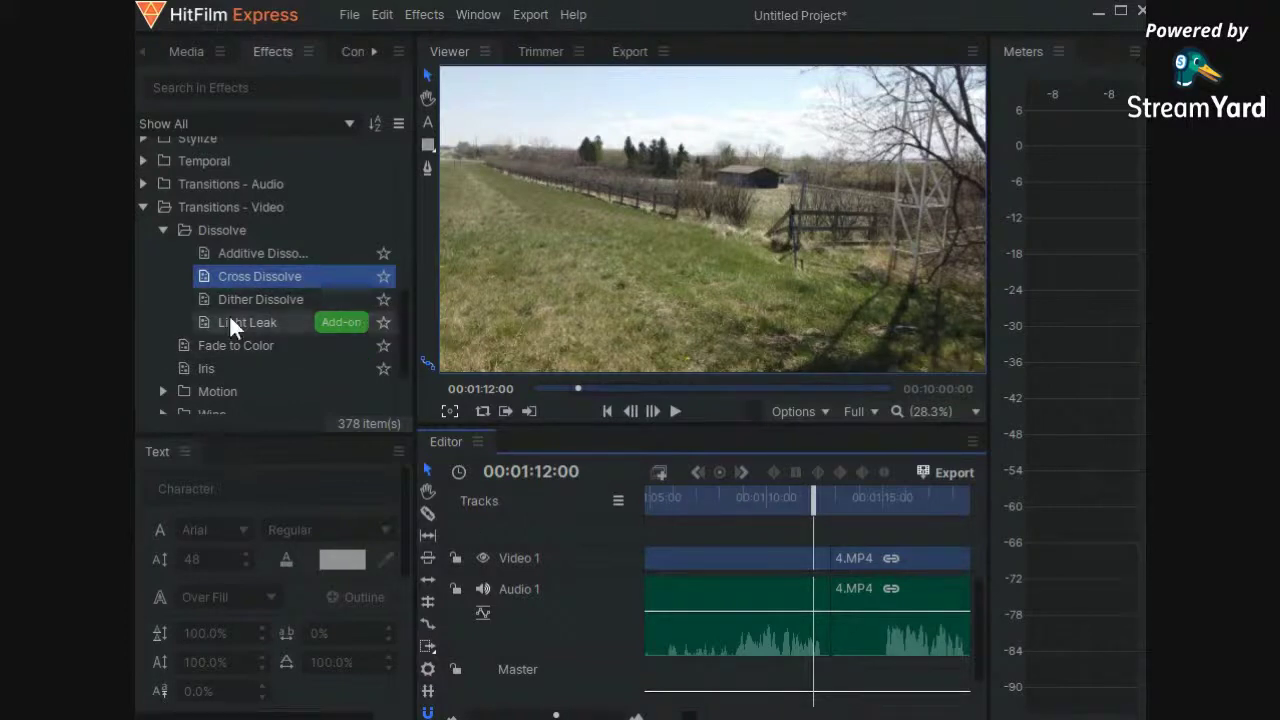
left_click(258, 302)
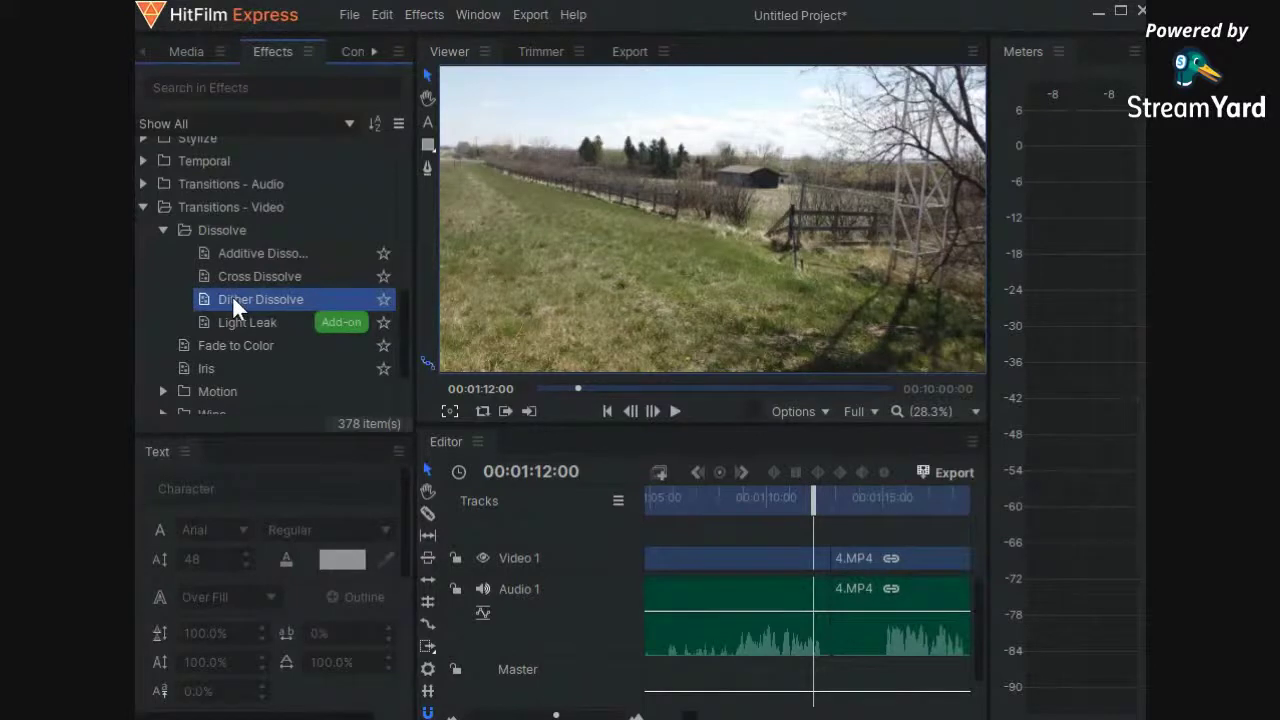
left_click_drag(232, 295, 843, 566)
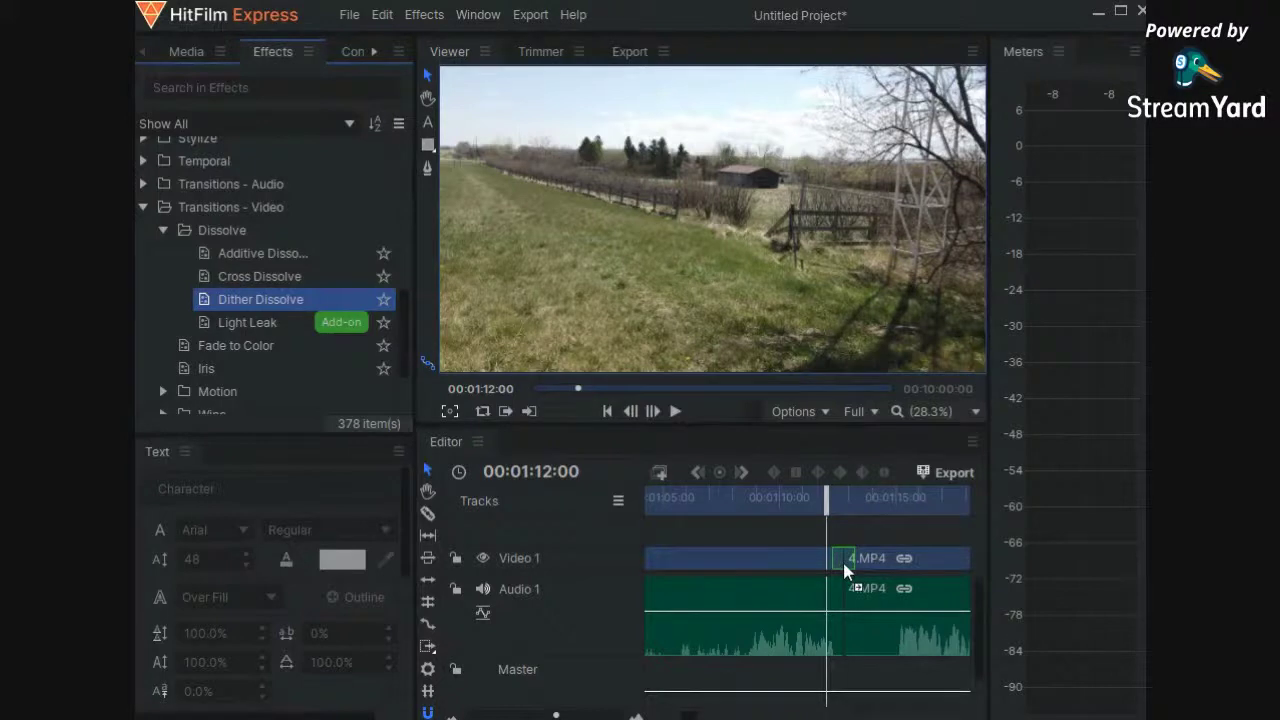
left_click_drag(843, 566, 842, 560)
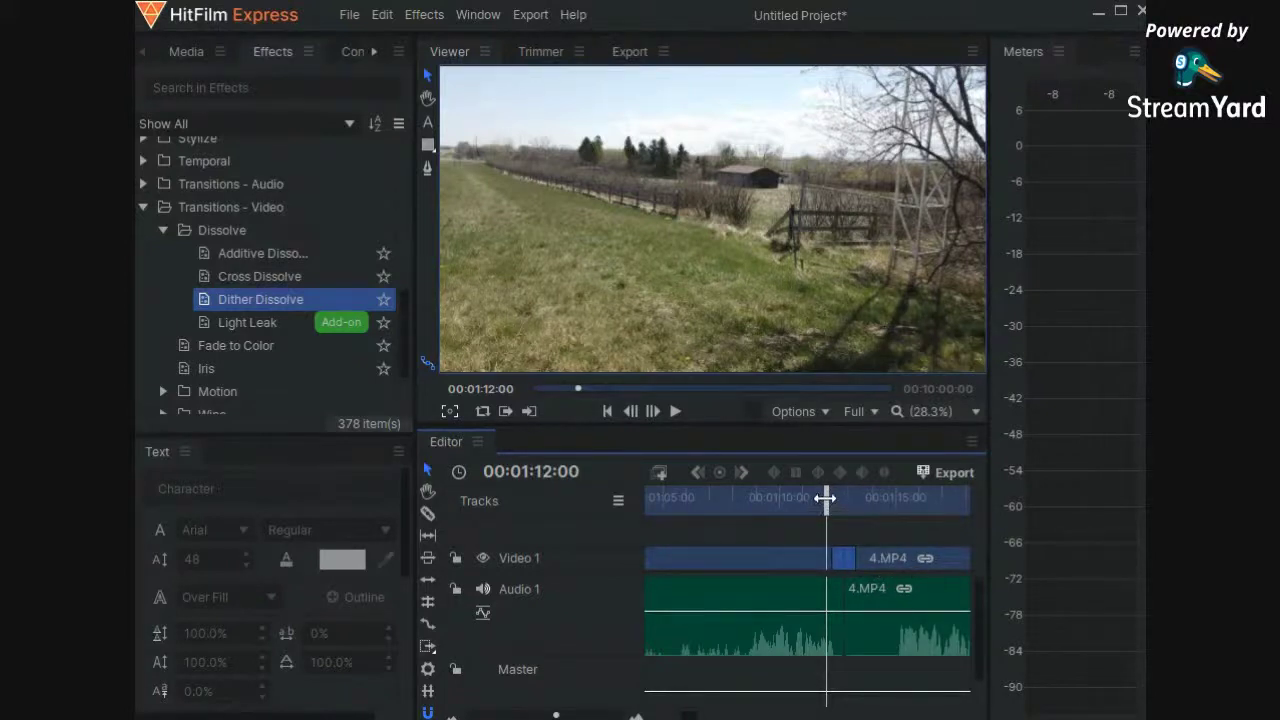
Play the cut between 4.MP4 and 5.MP4, return the playhead to 00:03:52:28, and apply a Dither Dissolve to the video cut
left_click_drag(826, 505, 779, 523)
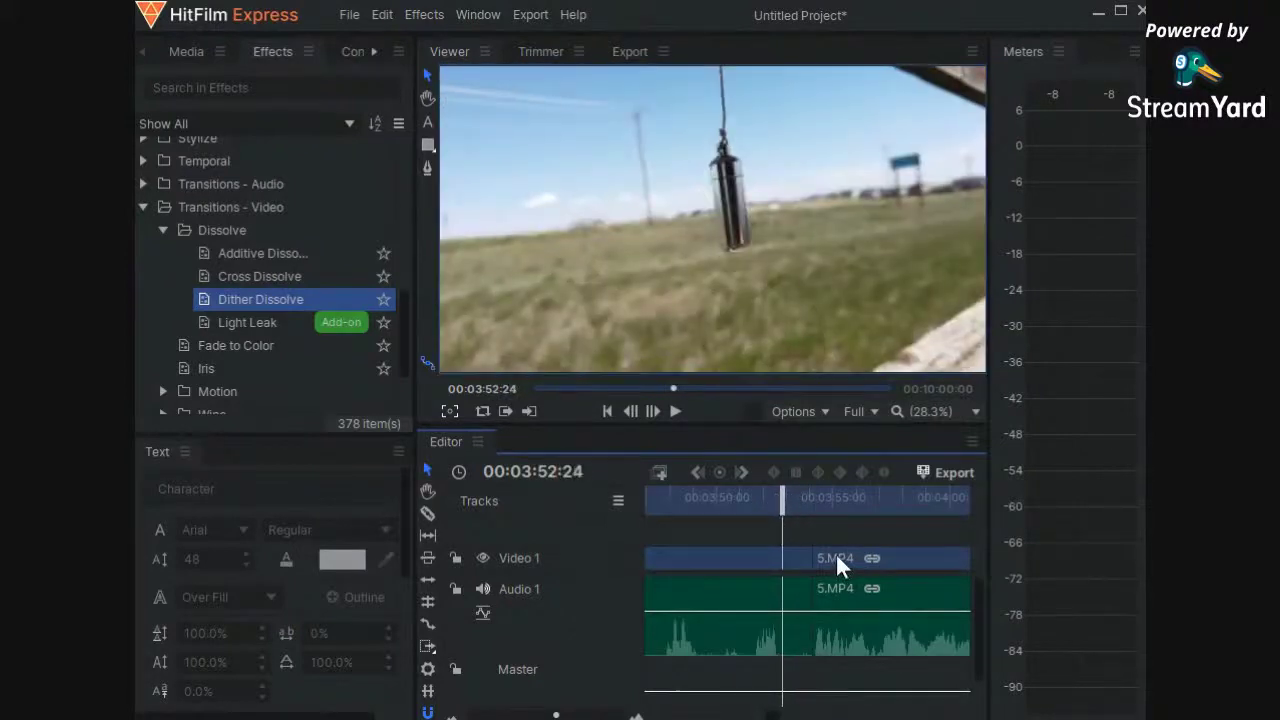
left_click(675, 412)
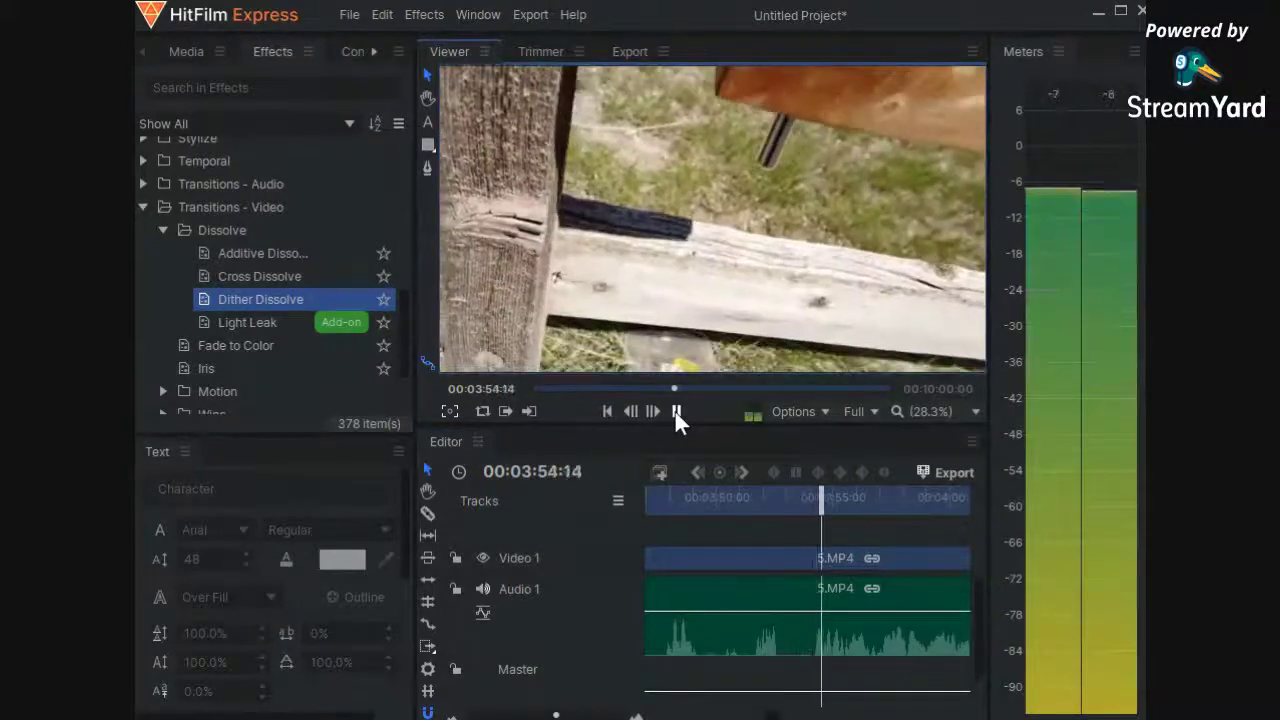
left_click_drag(864, 500, 786, 537)
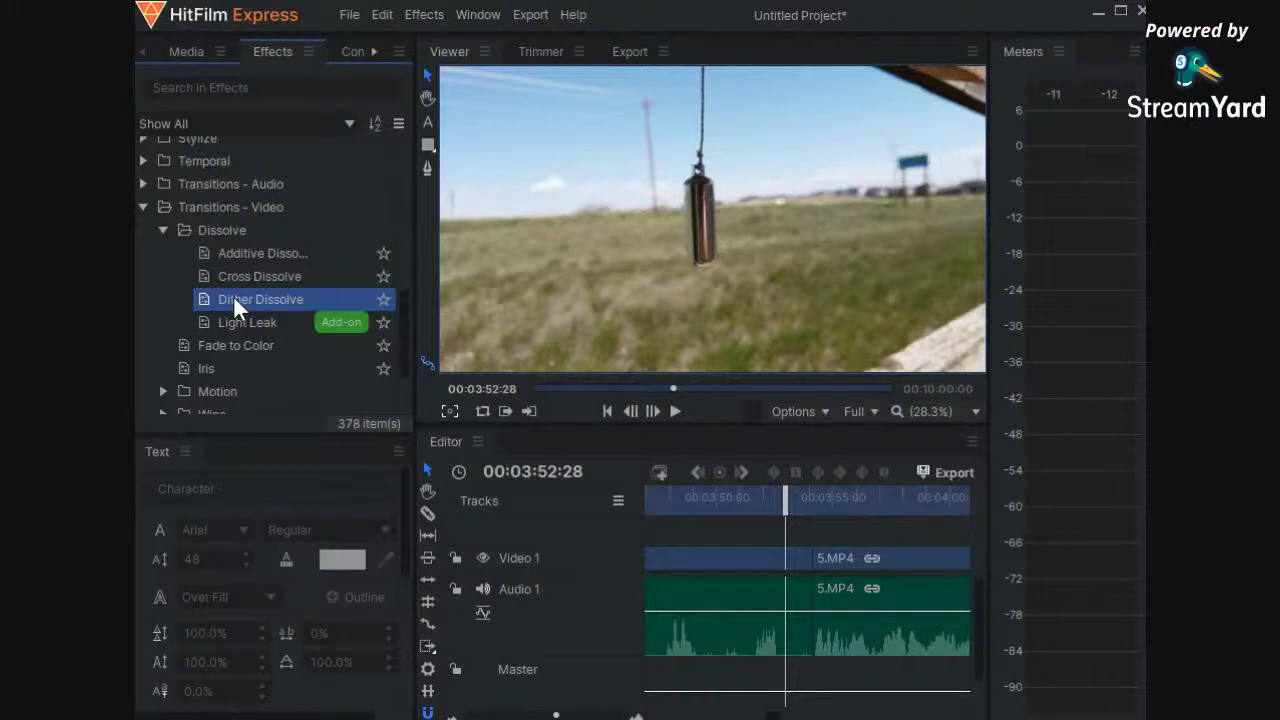
left_click_drag(233, 295, 808, 555)
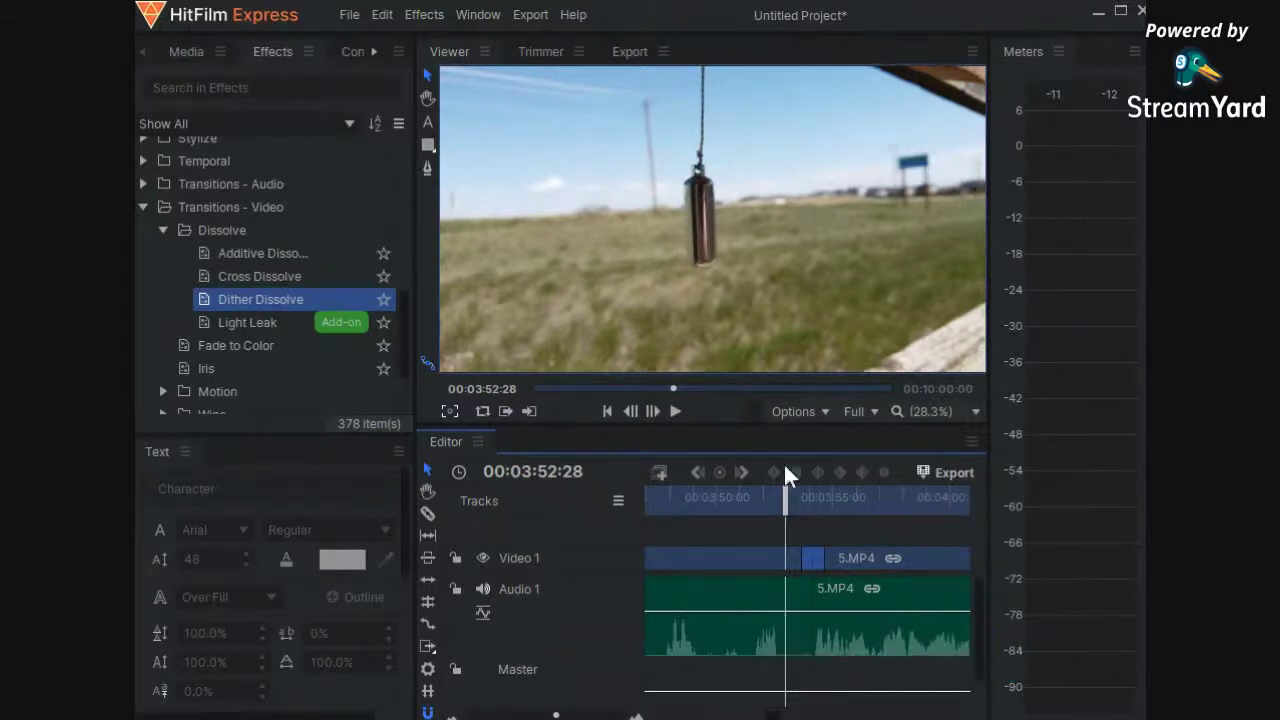
left_click(797, 547)
Move the playhead to 00:04:40:20 and apply a Dither Dissolve to the video cut between 5.MP4 and 6.MP4
left_click_drag(783, 507, 690, 534)
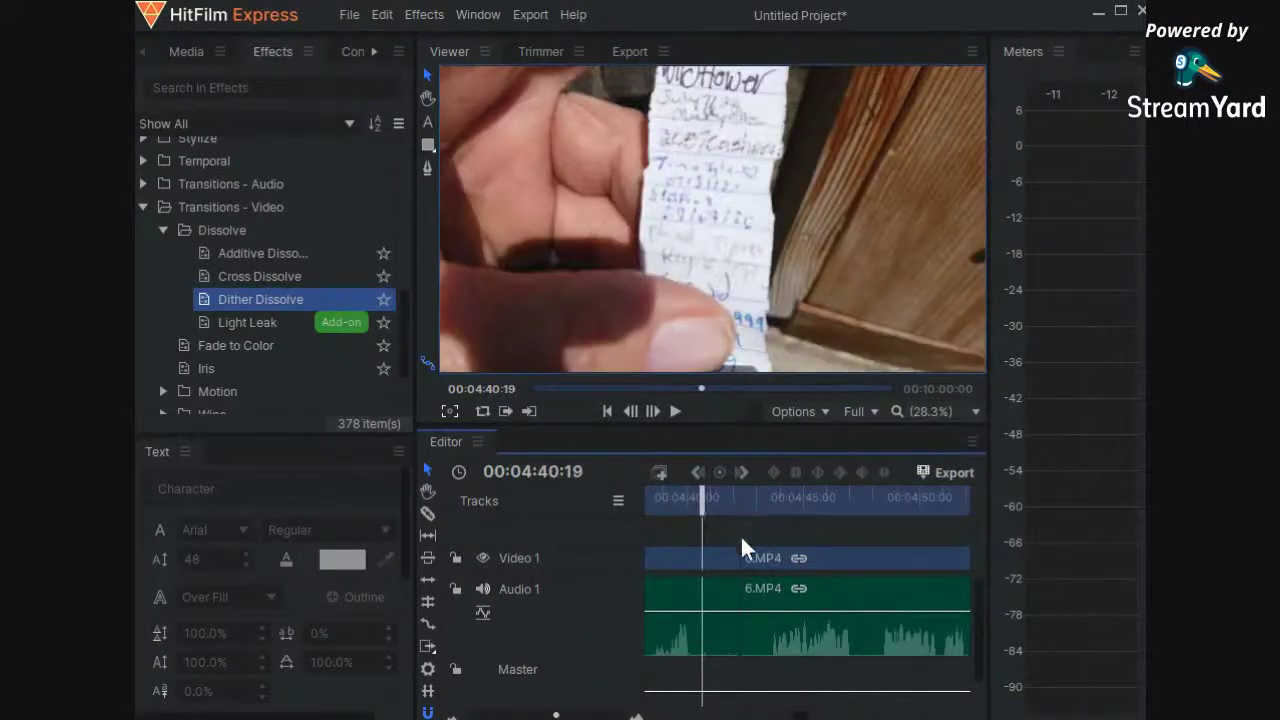
left_click(701, 500)
mouse_move(701, 500)
left_mouse_down()
mouse_move(800, 516)
mouse_move(701, 520)
left_mouse_up()
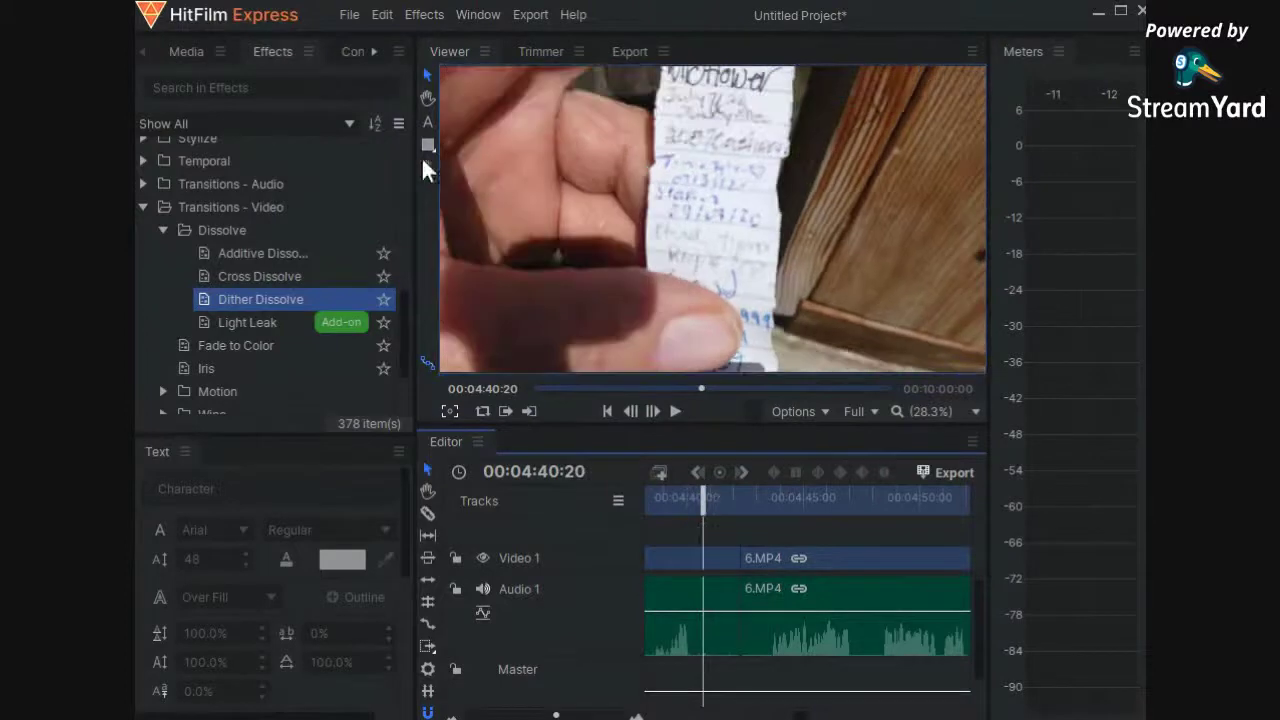
left_click_drag(236, 298, 745, 556)
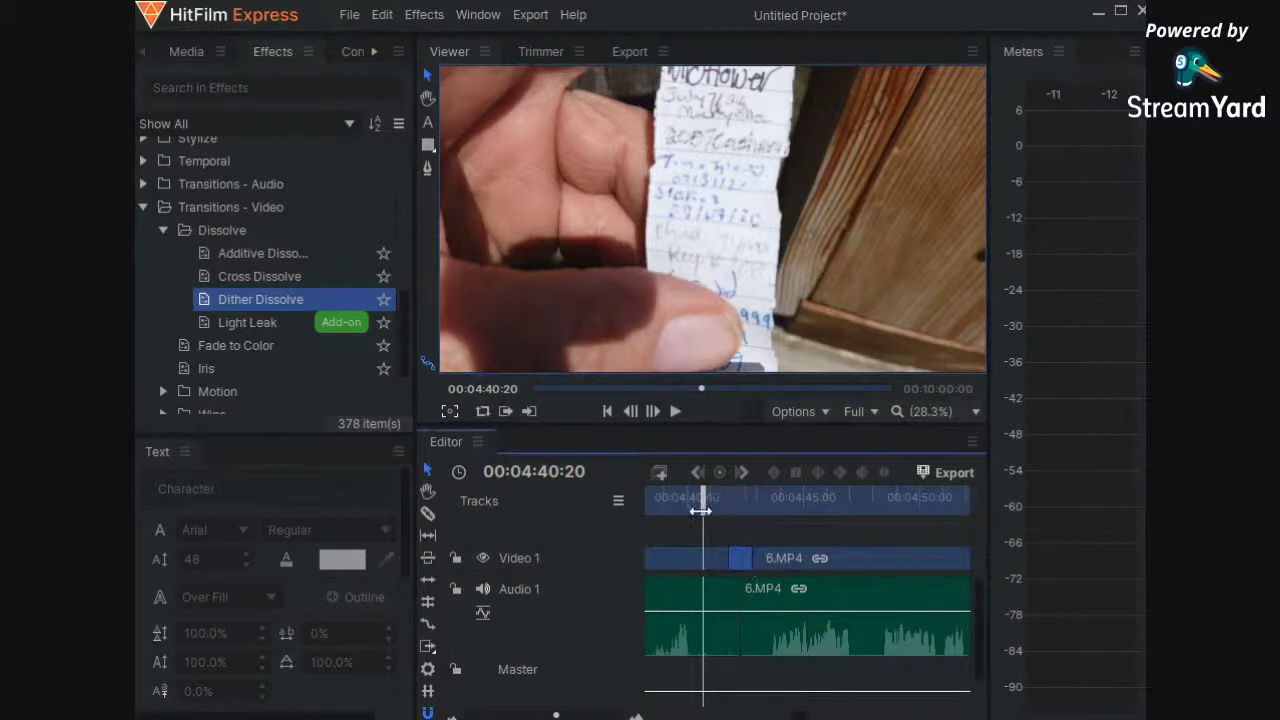
Move the playhead to 00:05:41:24 and apply a Dither Dissolve to the video cut between 6.MP4 and 7.MP4
mouse_move(702, 505)
left_mouse_down()
mouse_move(999, 499)
mouse_move(706, 497)
mouse_move(726, 497)
left_mouse_up()
left_click_drag(747, 501, 684, 502)
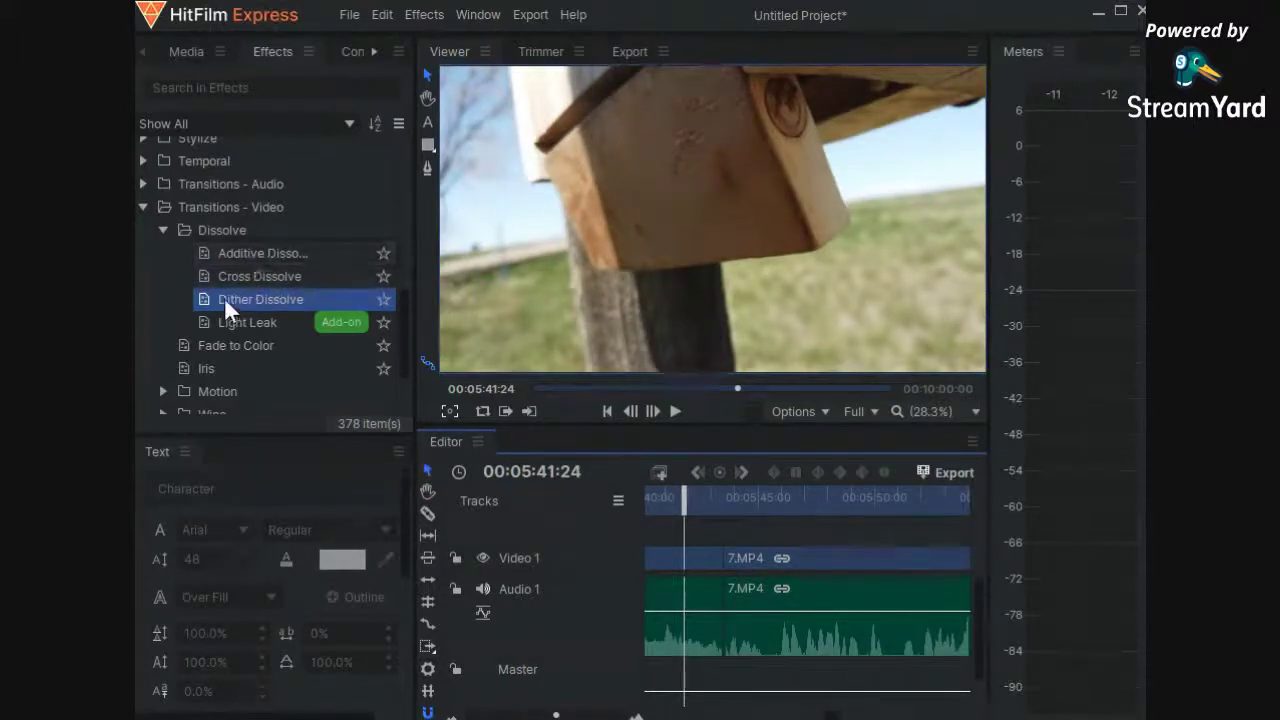
left_click_drag(224, 297, 534, 413)
left_click_drag(647, 516, 724, 566)
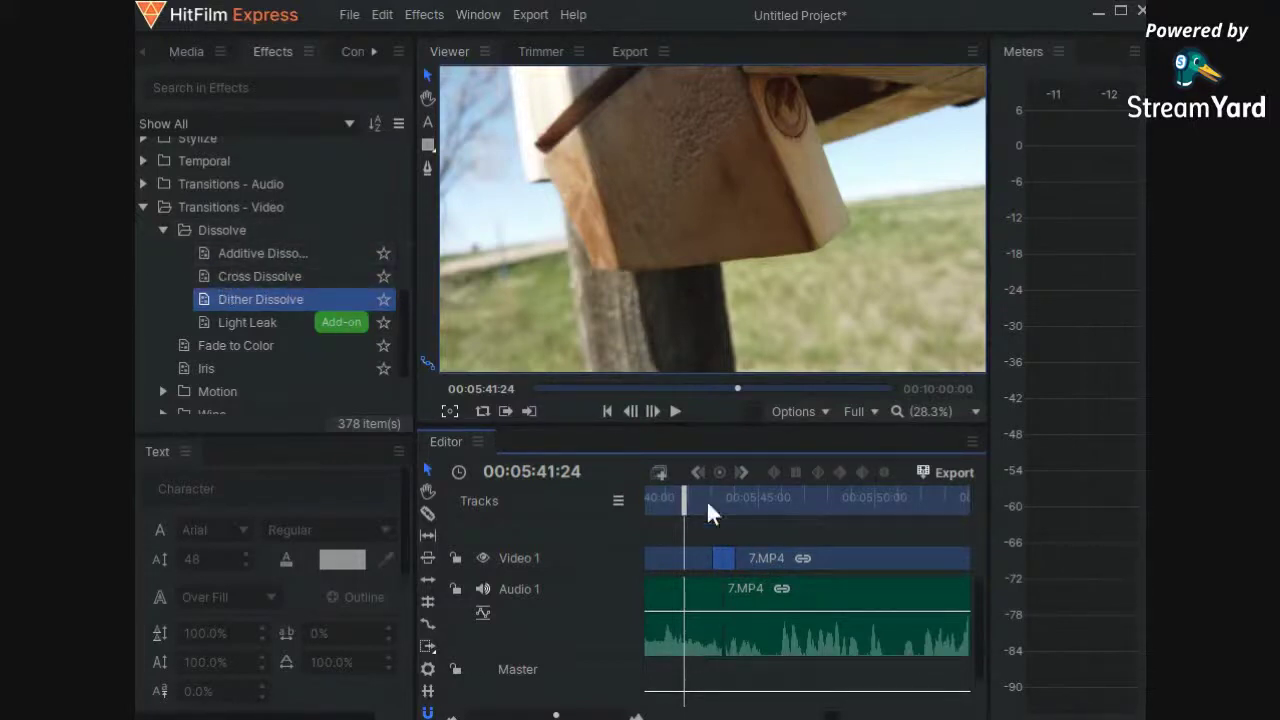
Play the end of the final clip from 00:06:13:07, then return the playhead to that time
left_click_drag(683, 503, 950, 542)
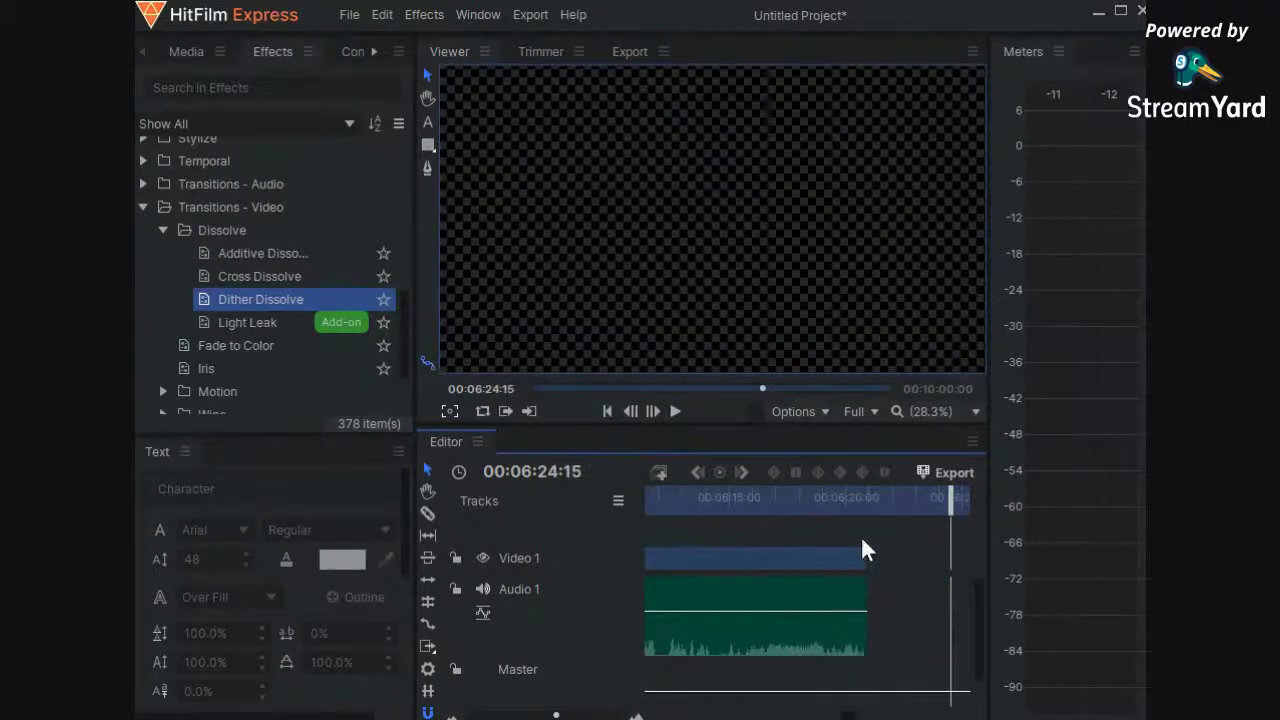
left_click(688, 499)
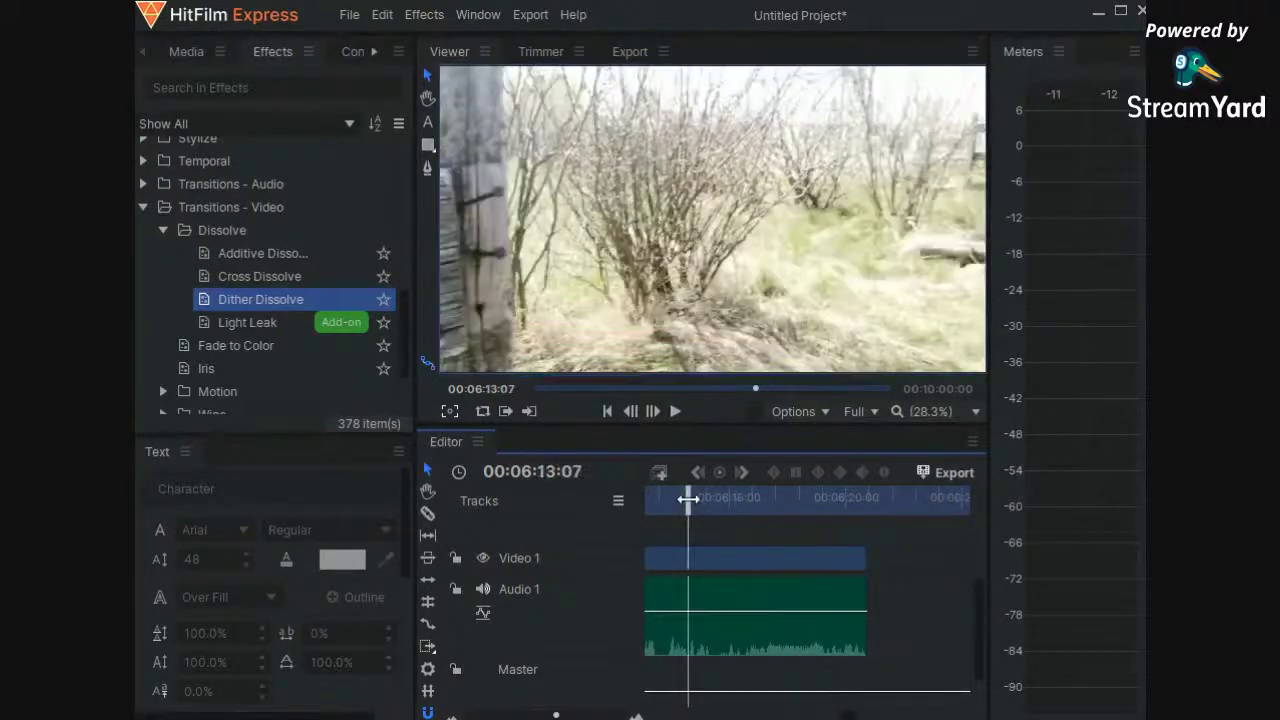
left_click(675, 410)
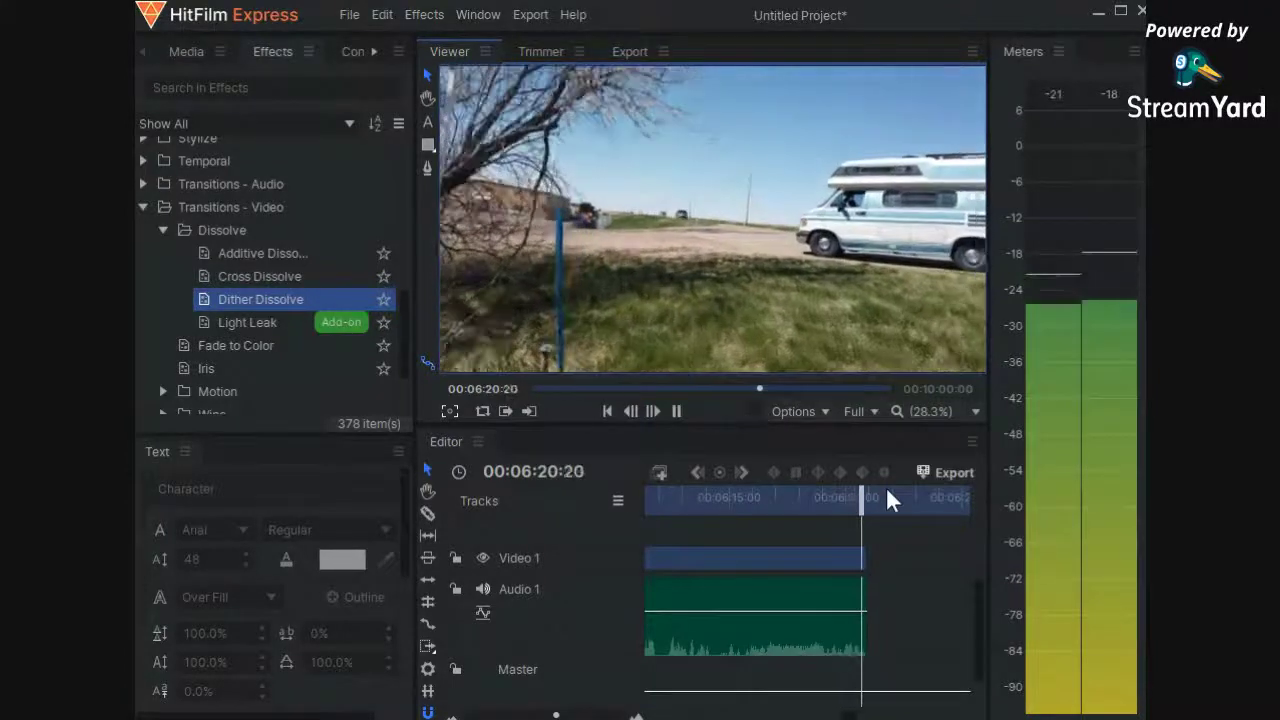
left_click(872, 501)
left_click_drag(886, 503, 688, 571)
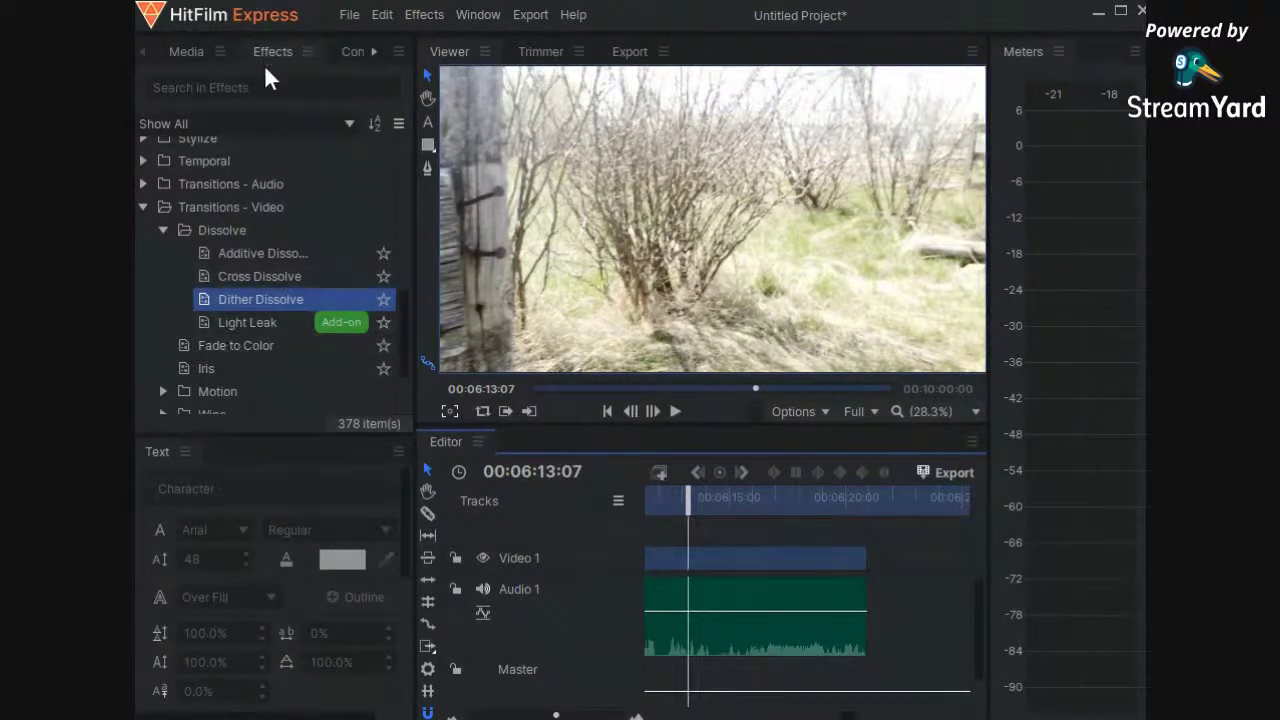
Apply a Fade to Color to the end of the final video clip and lengthen it to begin at about 00:06:07
left_click(224, 350)
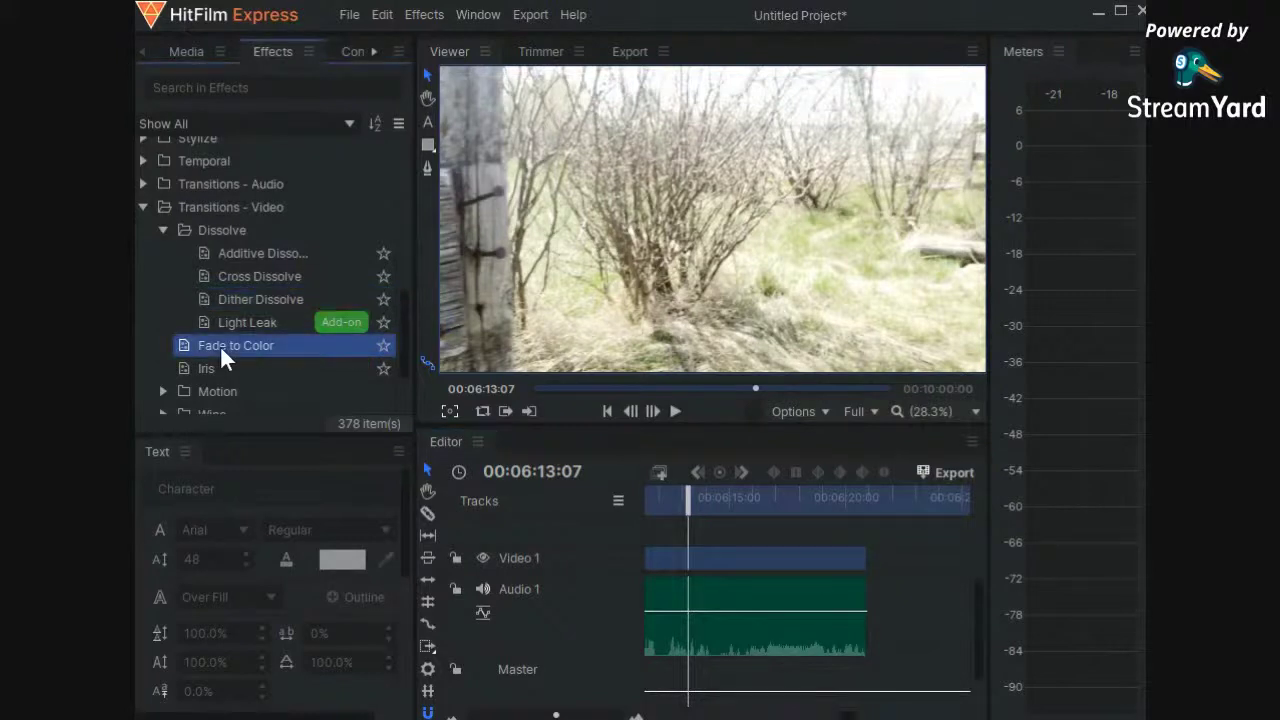
left_click_drag(225, 345, 869, 563)
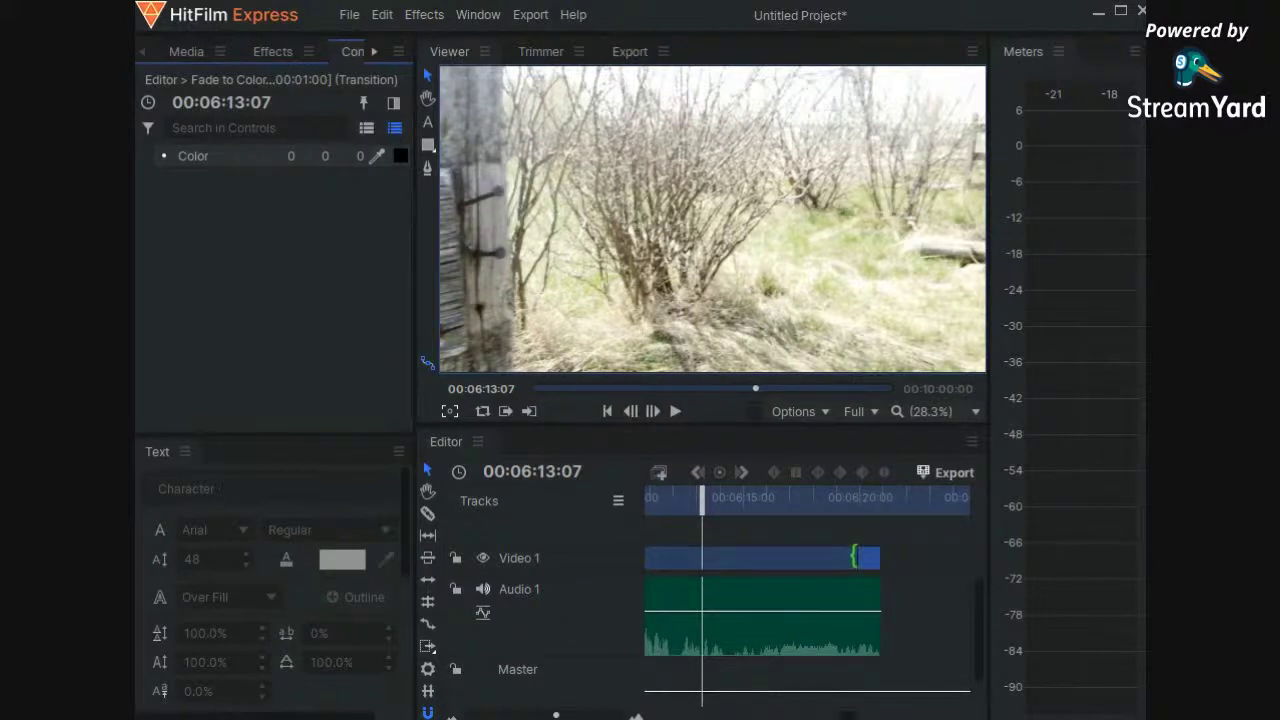
left_click_drag(854, 557, 680, 558)
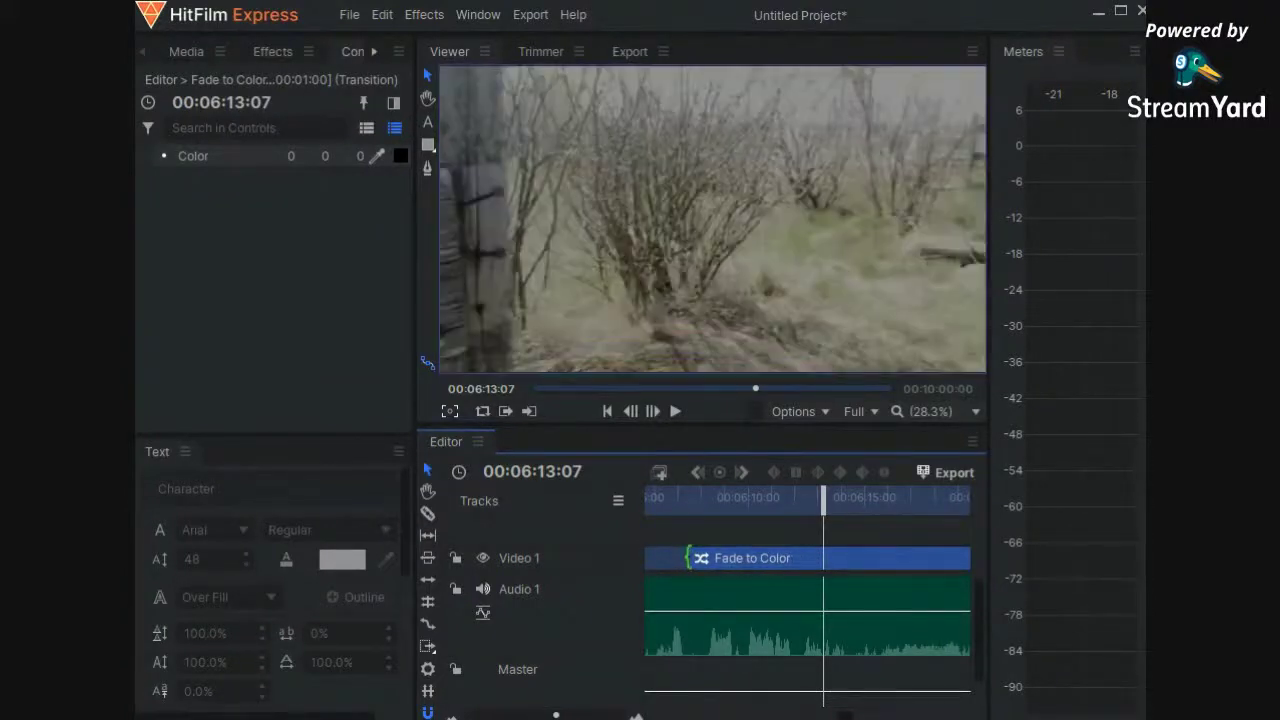
Play the closing Fade to Color from 00:06:05:26 through the end of the final clip
left_click_drag(823, 496, 687, 535)
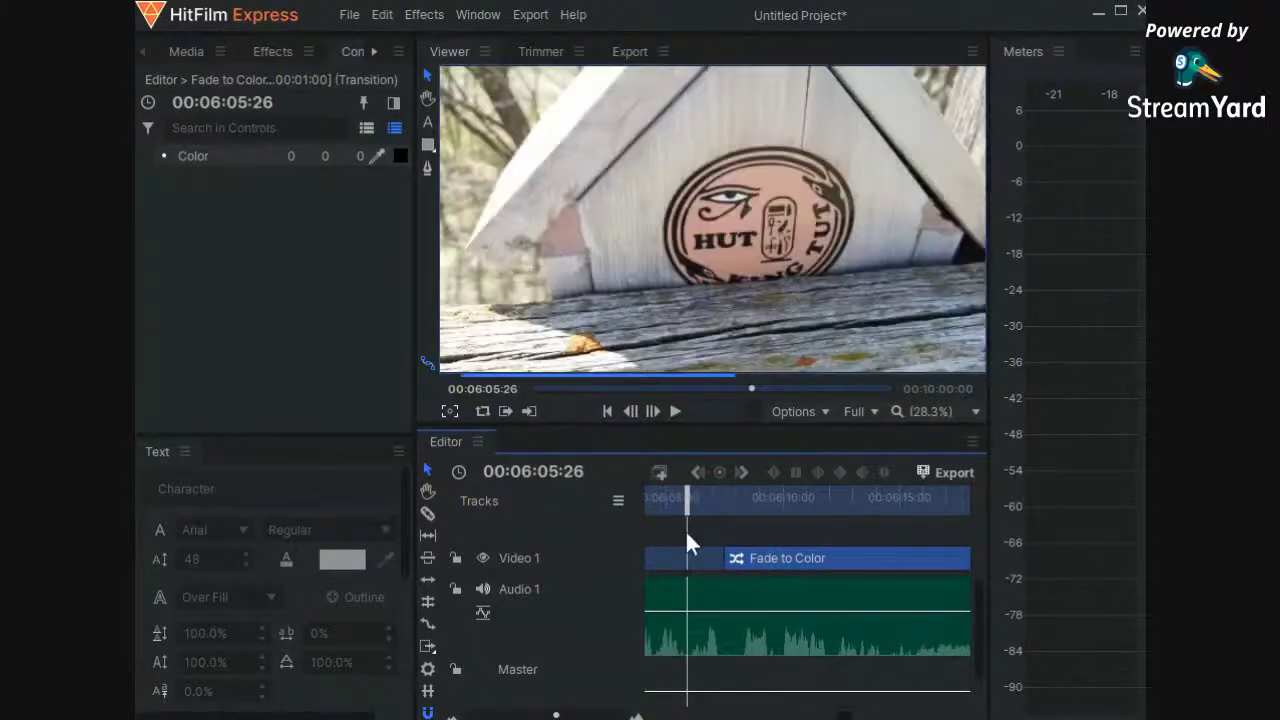
left_click(676, 410)
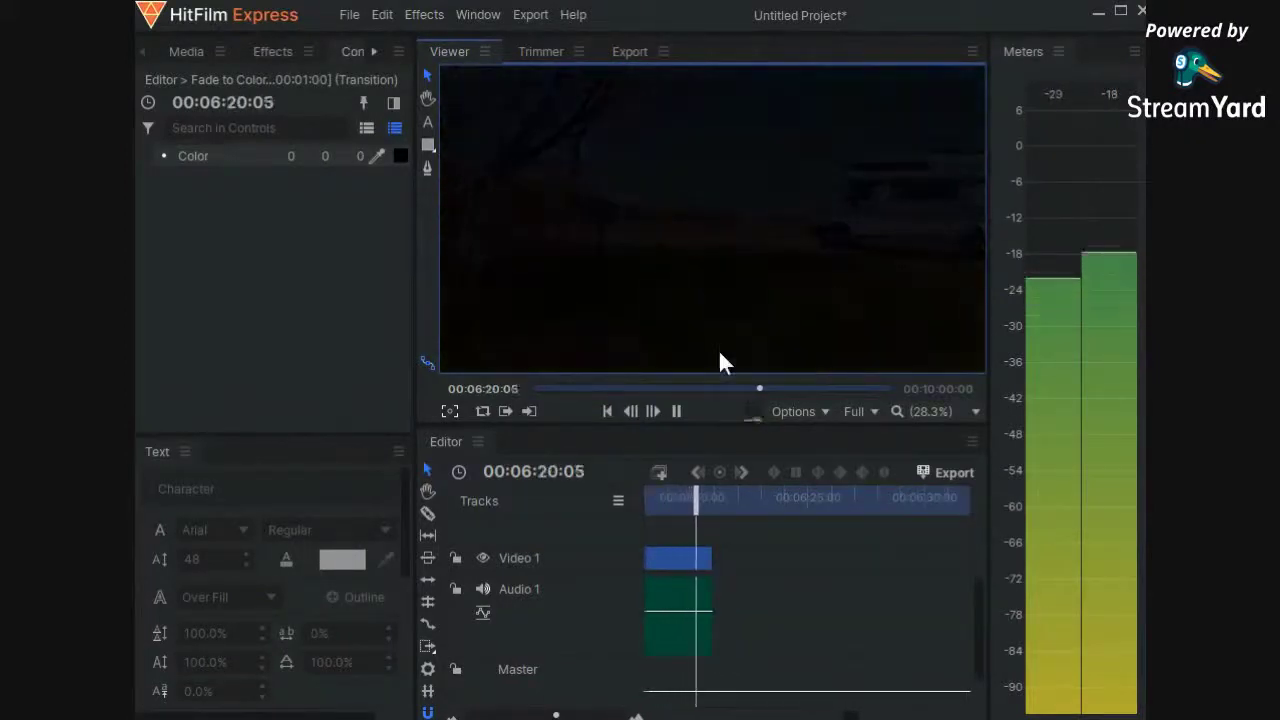
key("space")
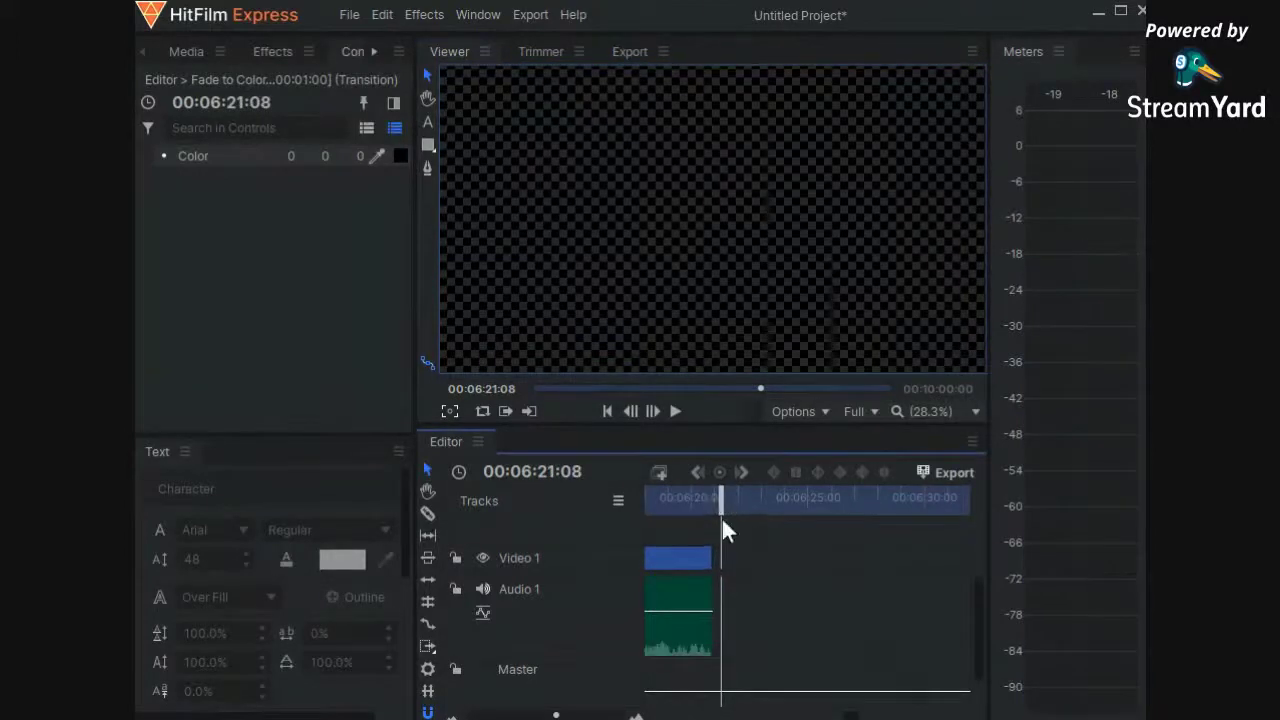
Return to the start of the timeline, apply a Fade to Color to the beginning of 1.MP4's video, and lengthen it to about 14 seconds
left_click(607, 411)
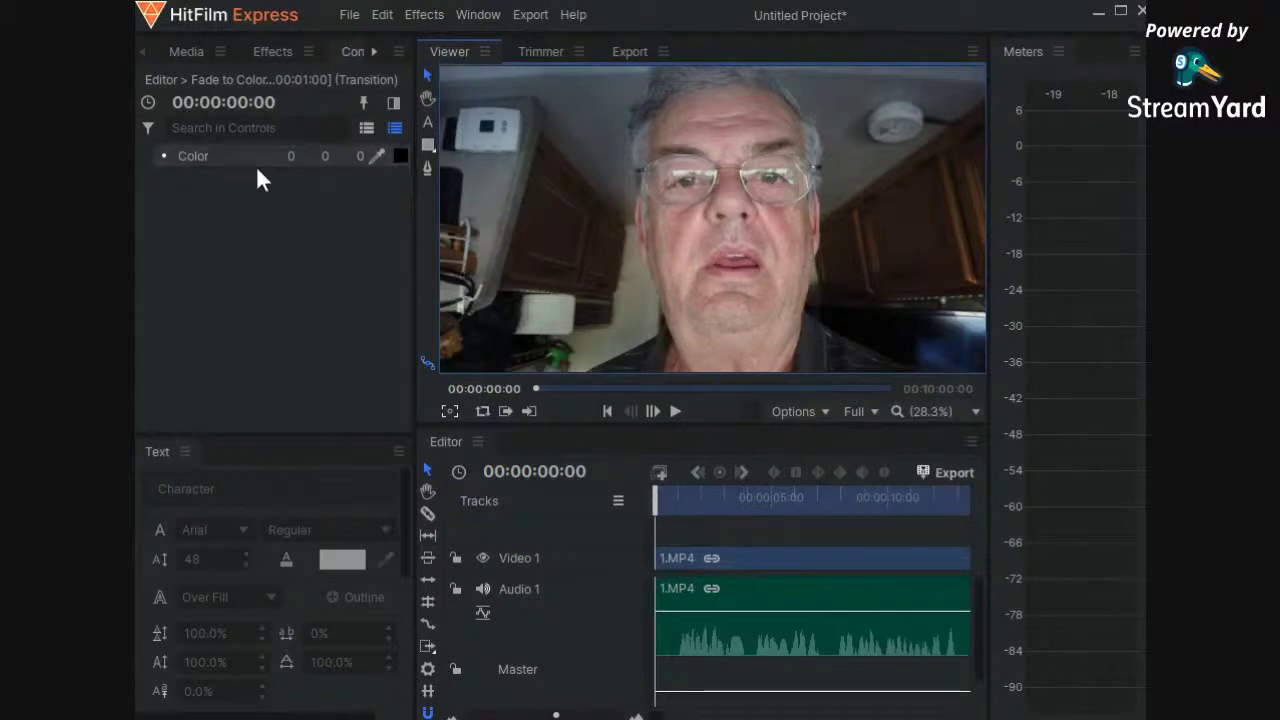
left_click(272, 52)
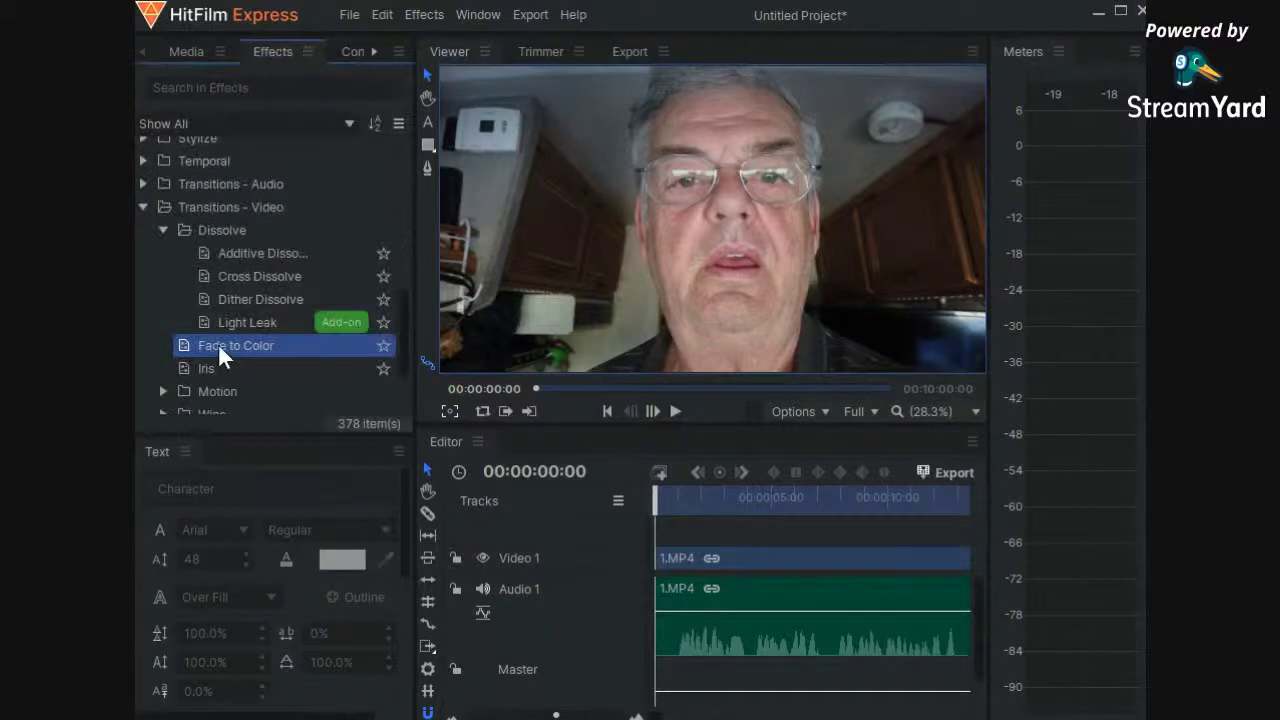
left_click_drag(219, 349, 385, 373)
left_click_drag(687, 562, 938, 557)
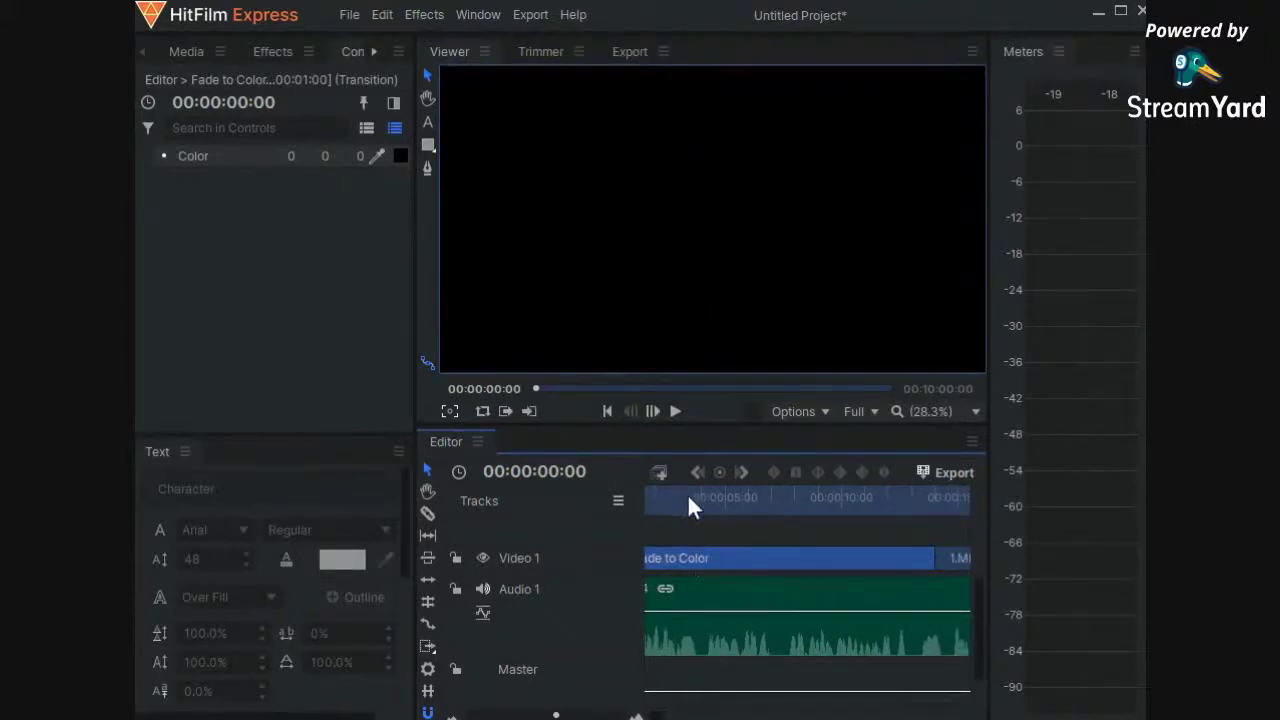
Play the opening Fade to Color from the start, then the Cross Dissolve between 1.MP4 and 2.MP4 from 00:00:19:01
left_click(676, 411)
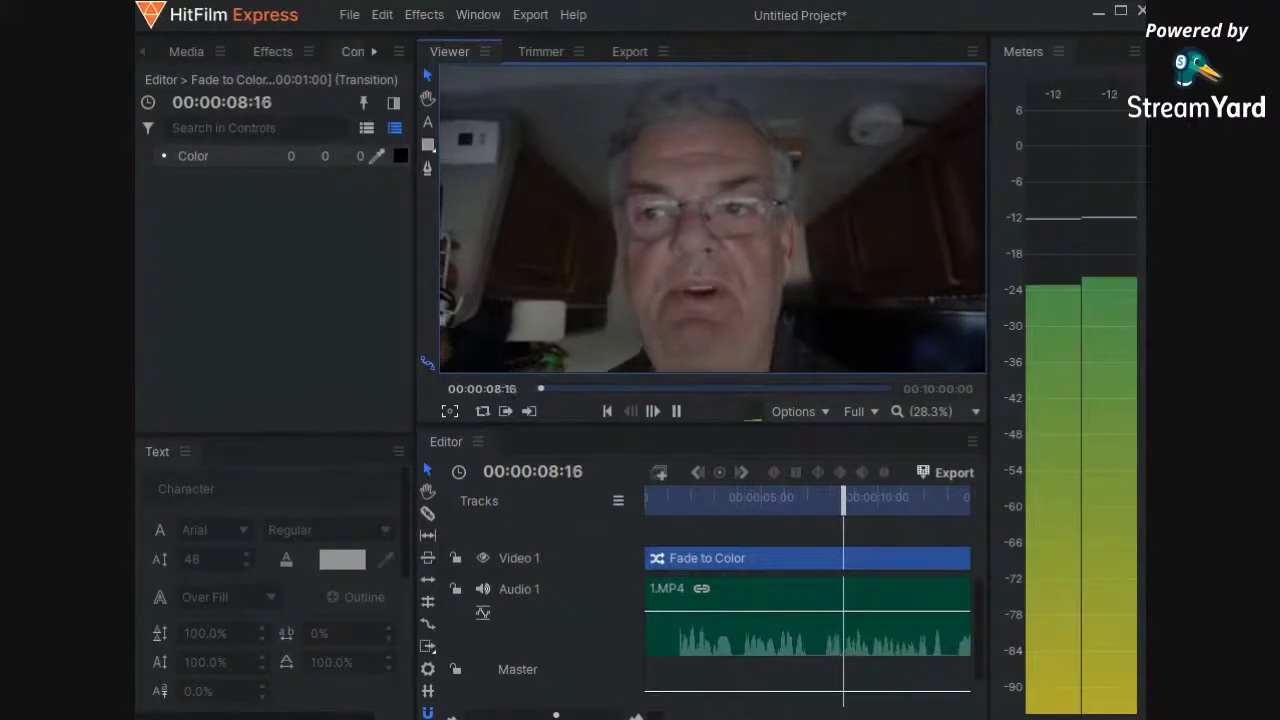
left_click_drag(880, 512, 757, 543)
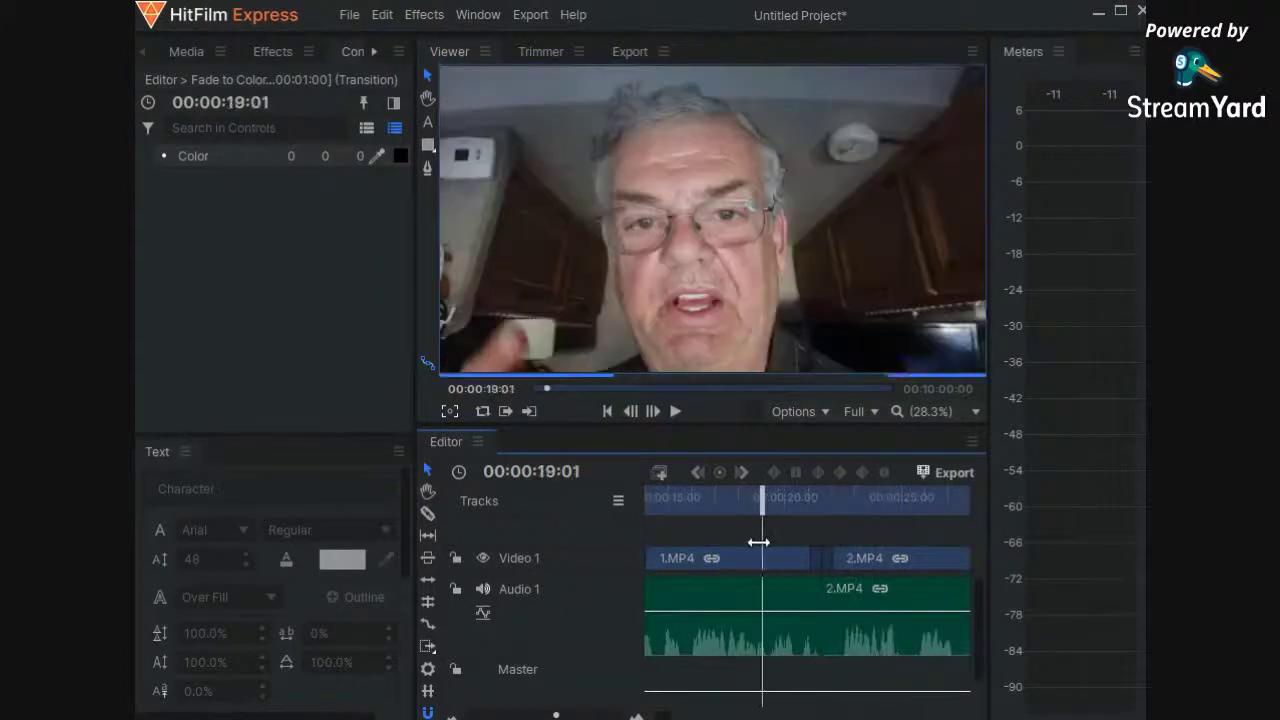
left_click(675, 413)
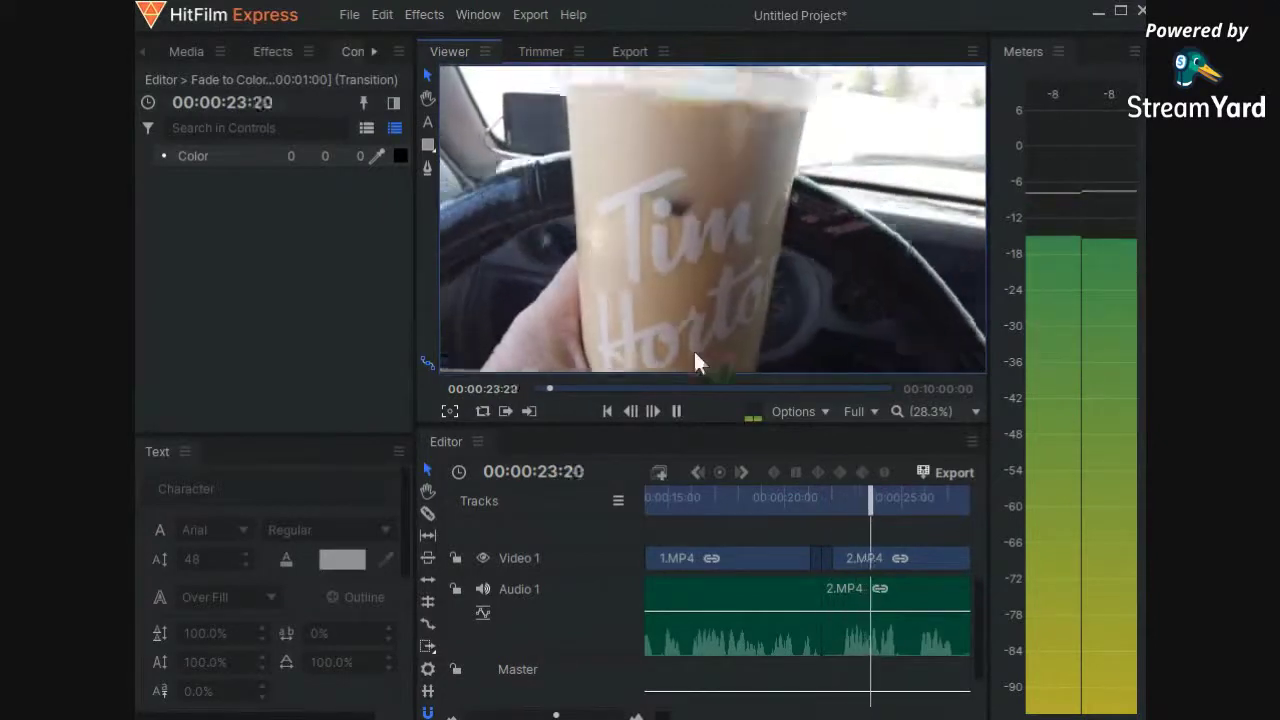
left_click(697, 356)
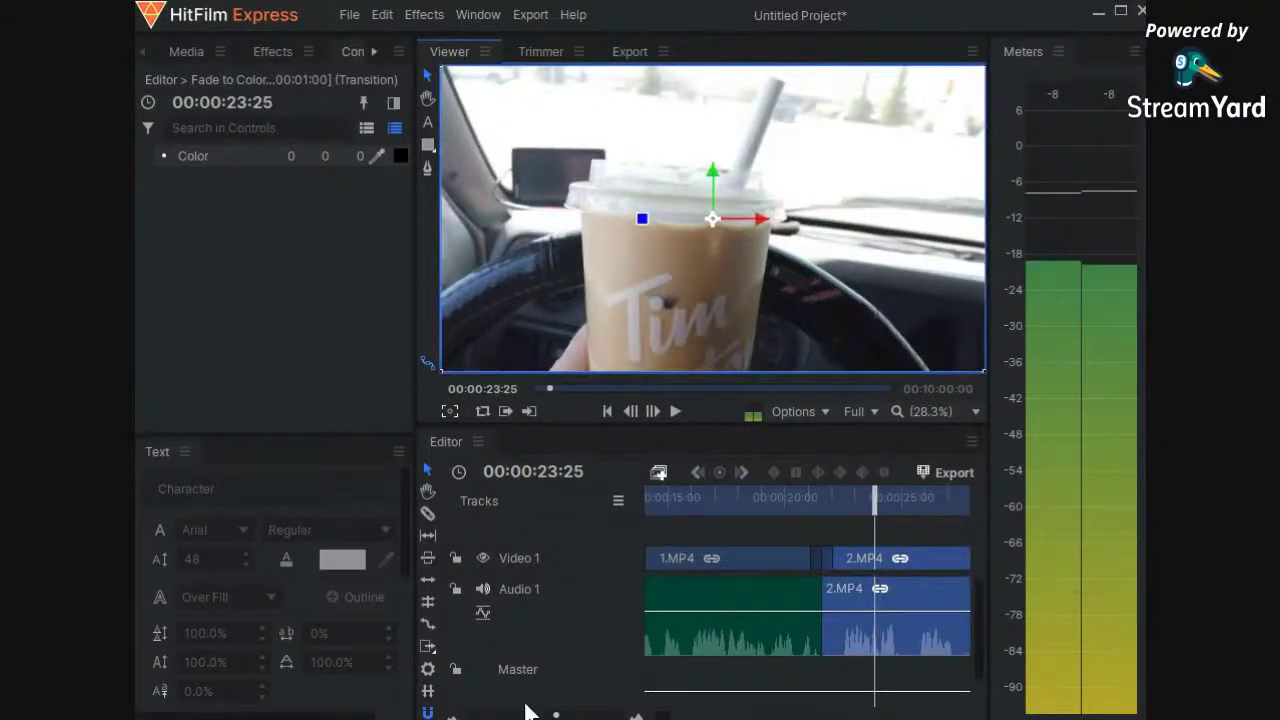
Zoom the timeline out until the complete sequence of clips fits in view
scroll(527, 716, "down", 5)
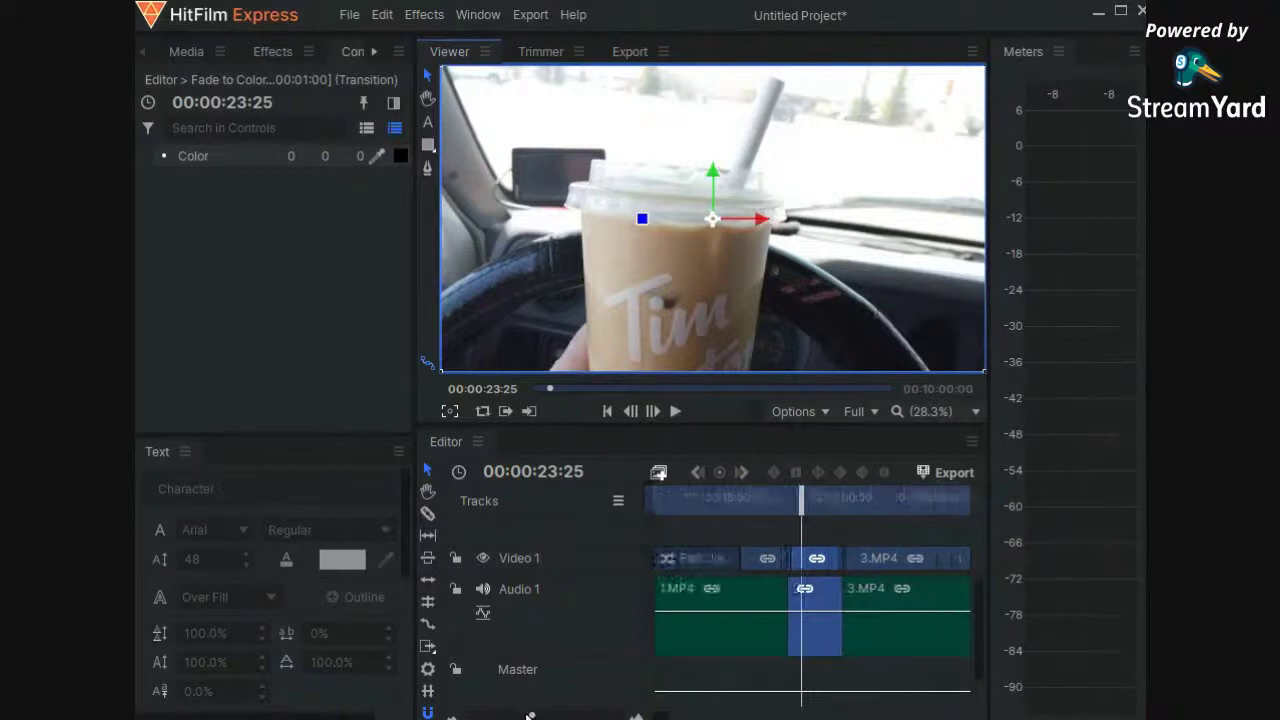
scroll(525, 716, "down", 5)
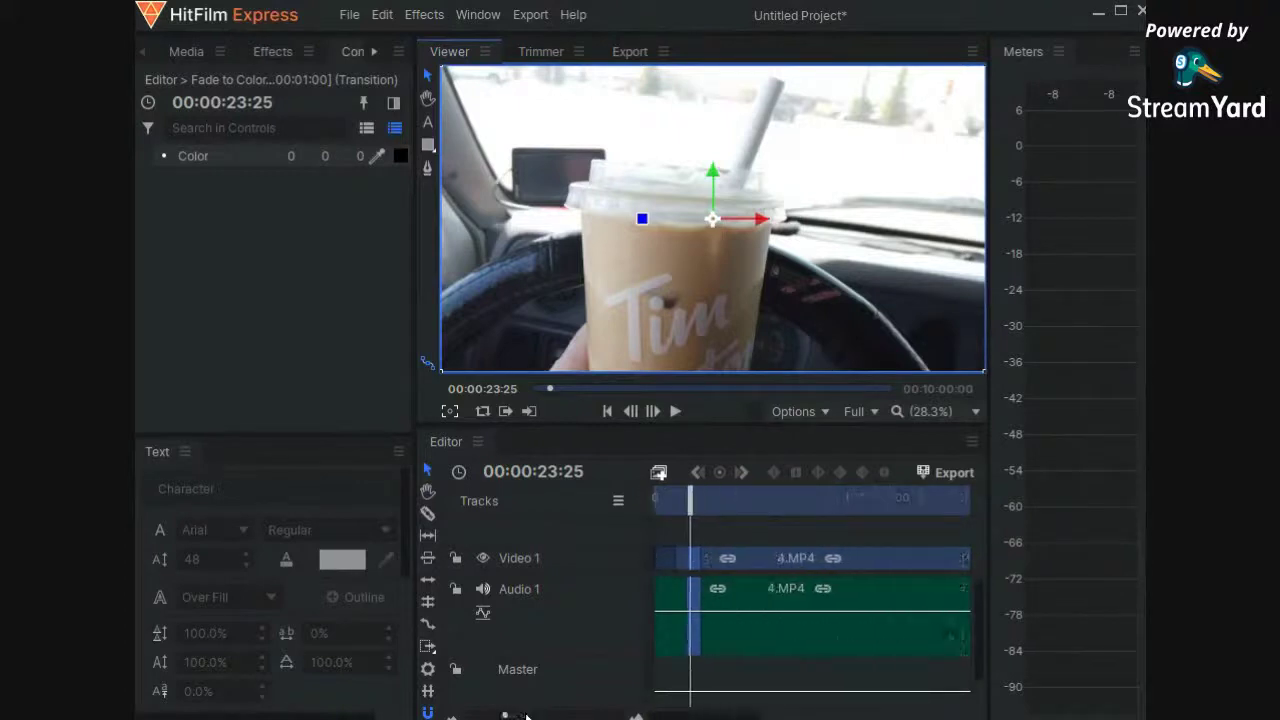
scroll(527, 716, "down", 3)
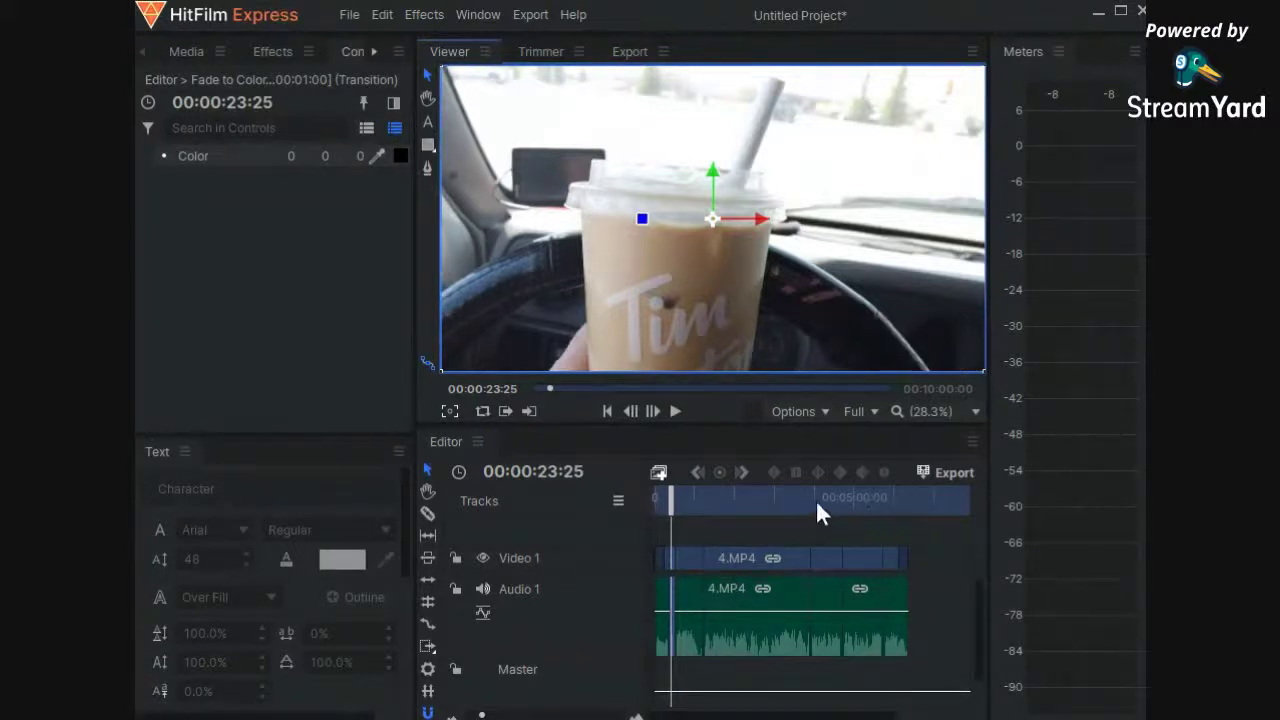
Scrub through the closing Fade to Color from 00:06:15:14 to 00:06:20:19 and on through the empty end of the timeline
left_click(905, 506)
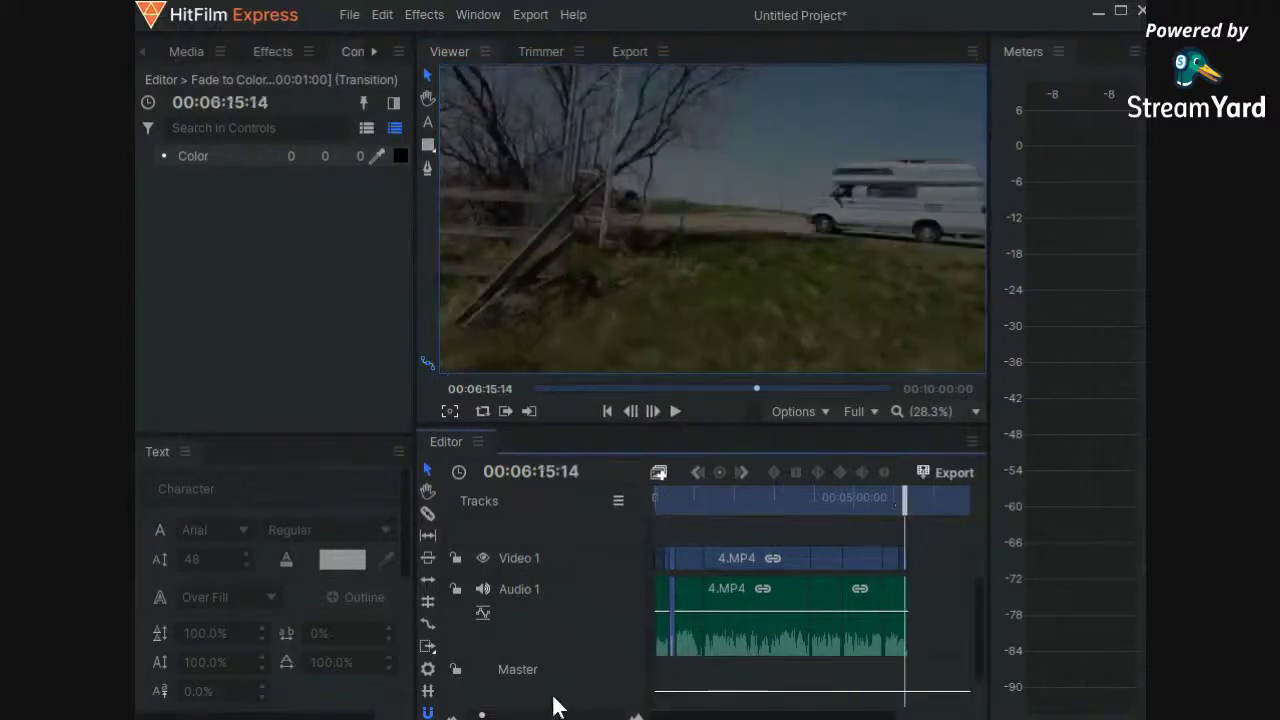
scroll(560, 716, "up", 5)
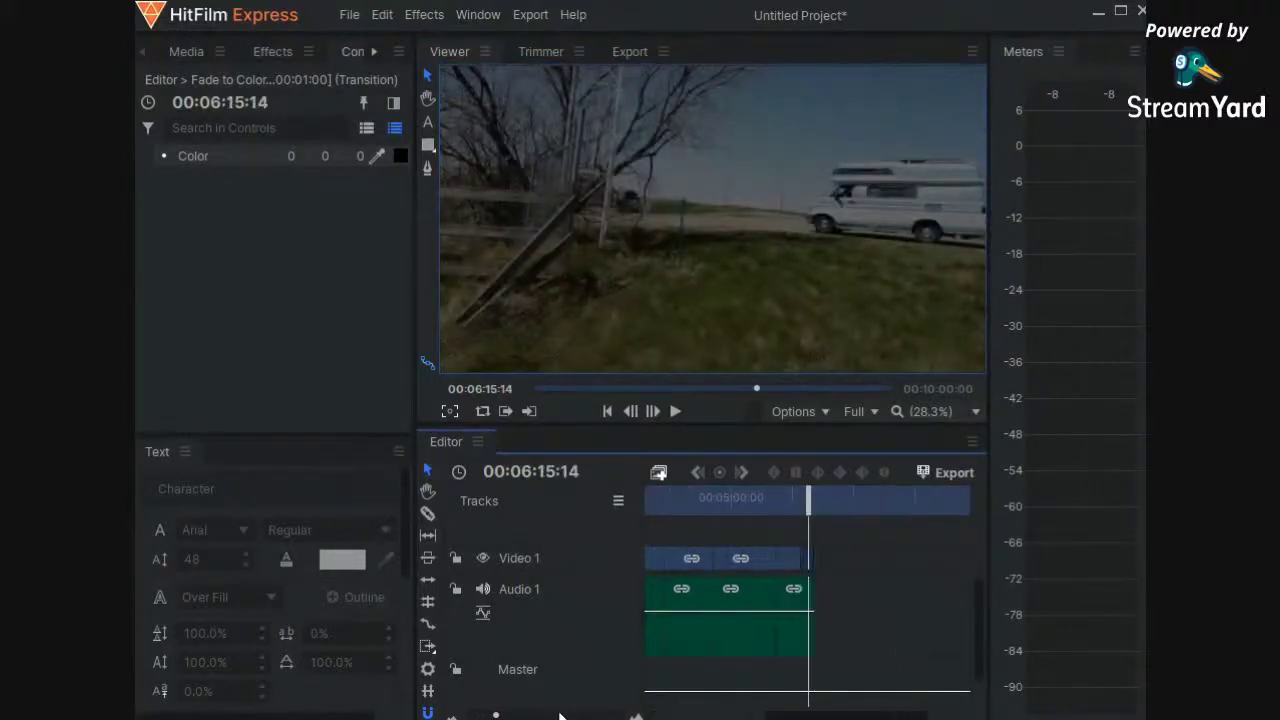
scroll(556, 714, "up", 3)
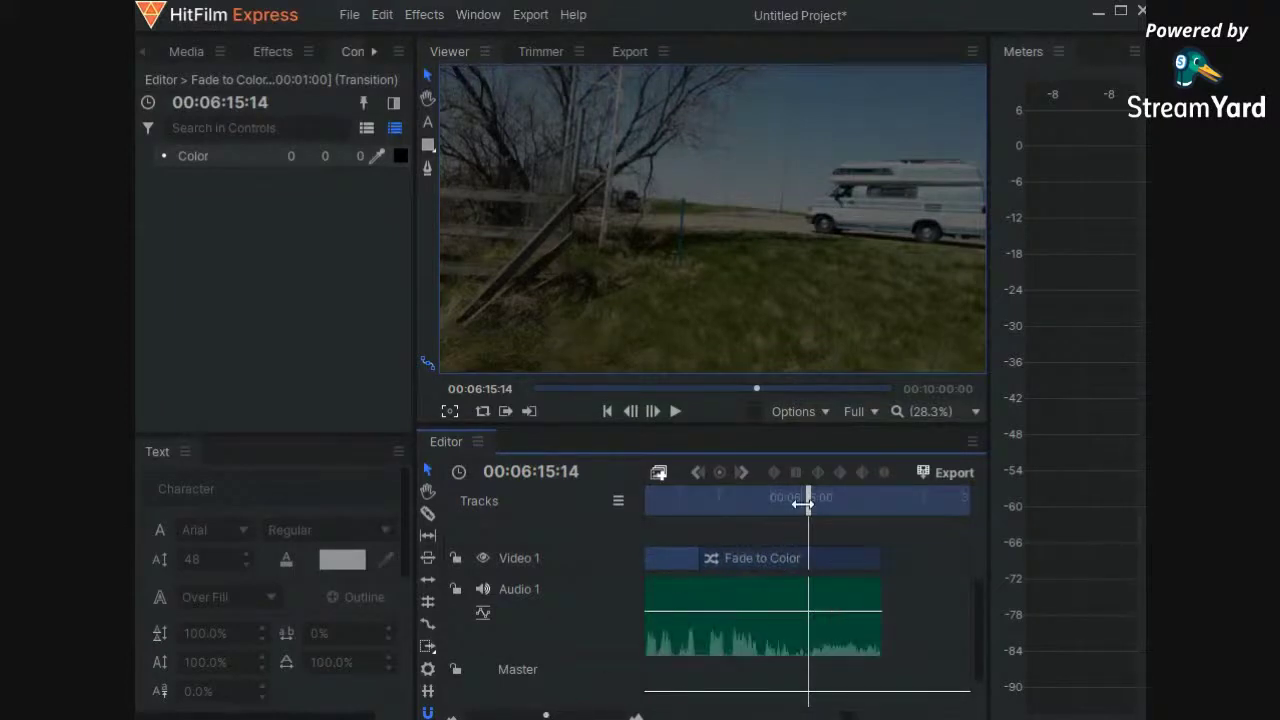
left_click_drag(811, 500, 878, 500)
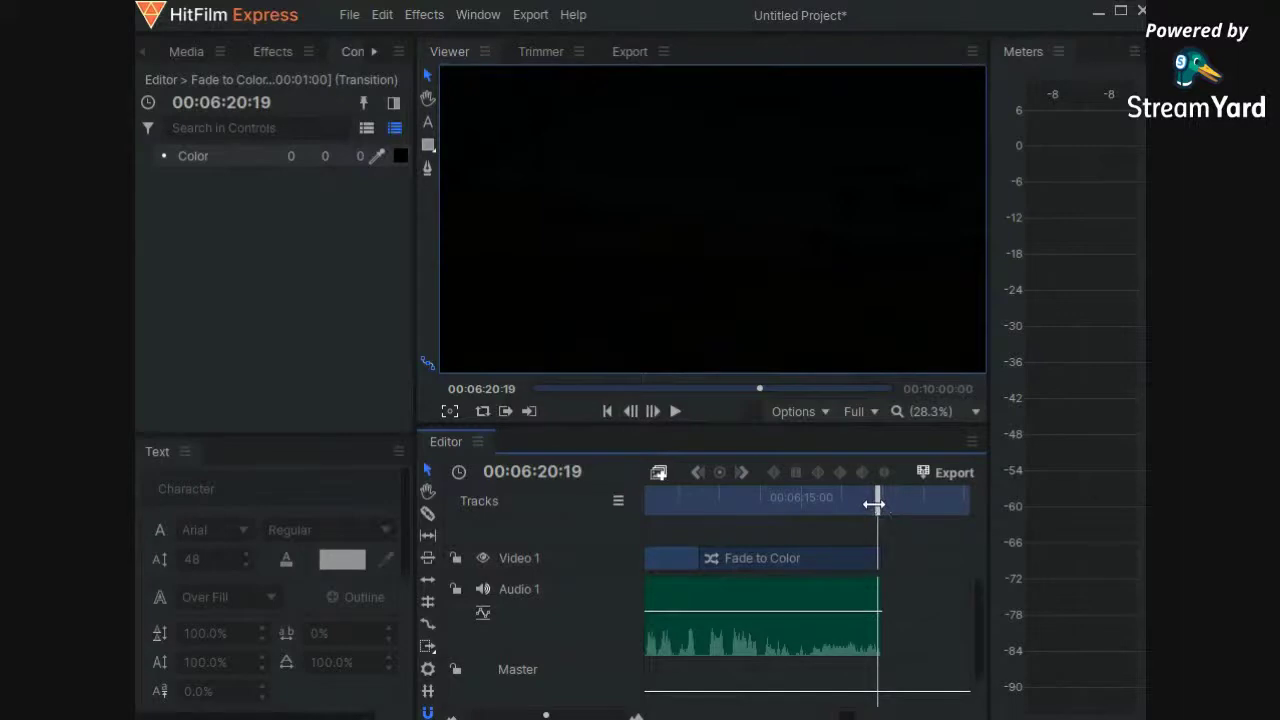
left_click_drag(877, 499, 1022, 520)
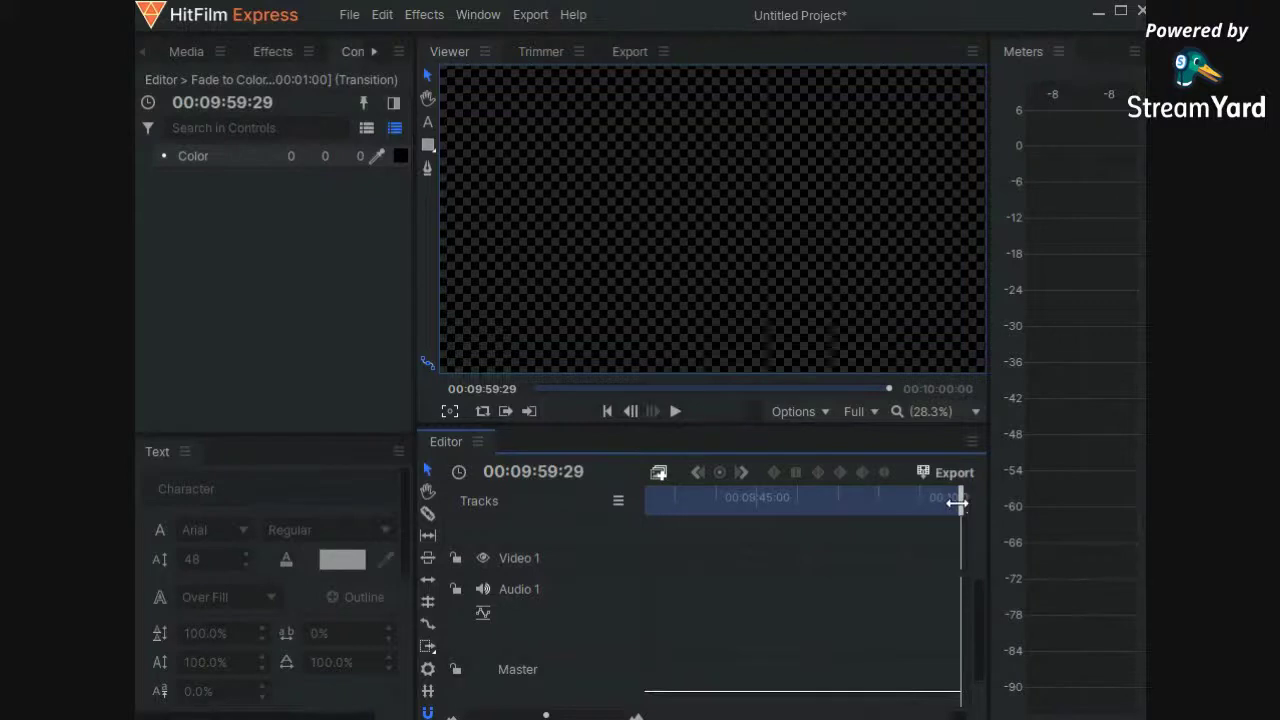
left_click_drag(957, 503, 569, 501)
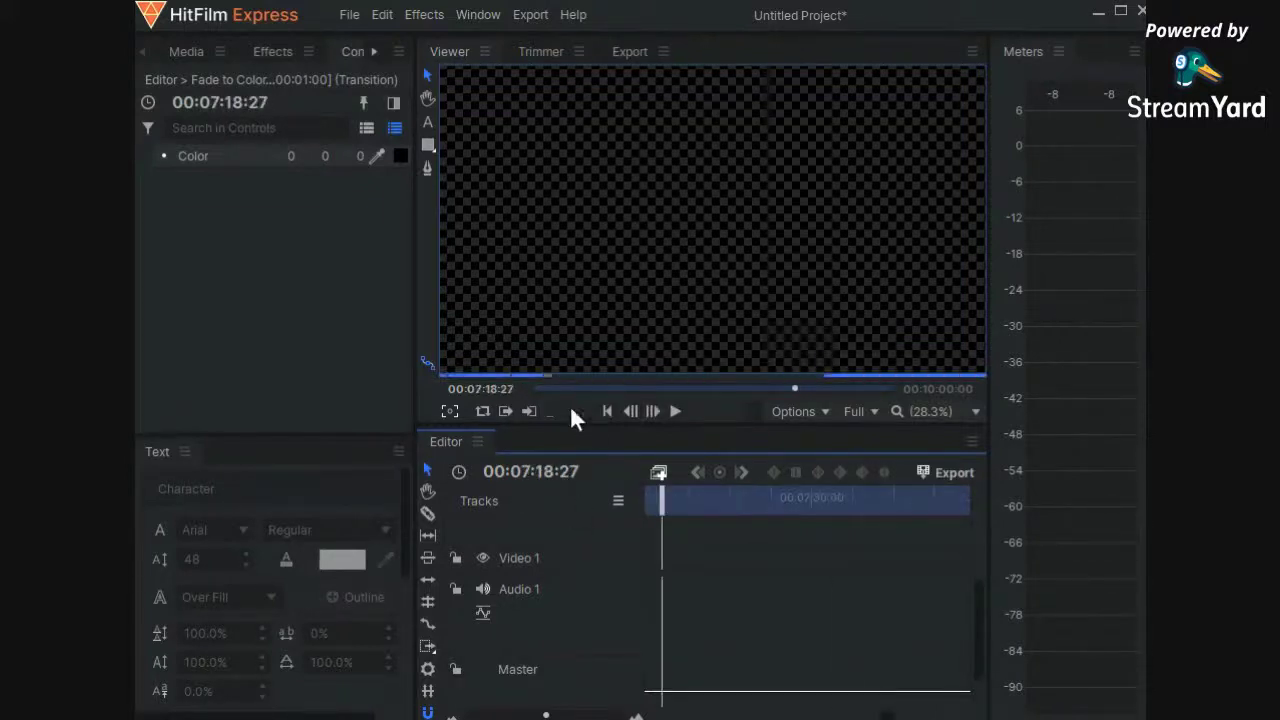
Play the sequence from the start to about 00:00:26, through the opening fade and first dissolve, and return the playhead to the start
left_click(606, 412)
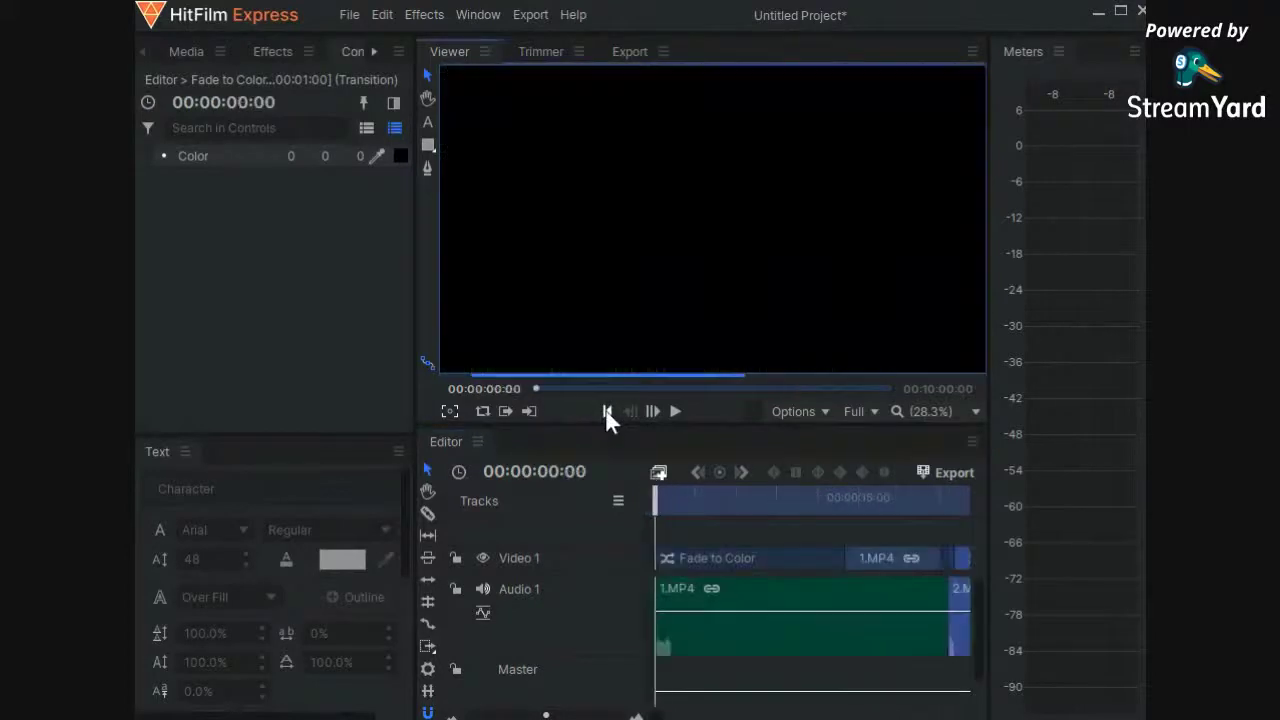
left_click_drag(545, 714, 485, 716)
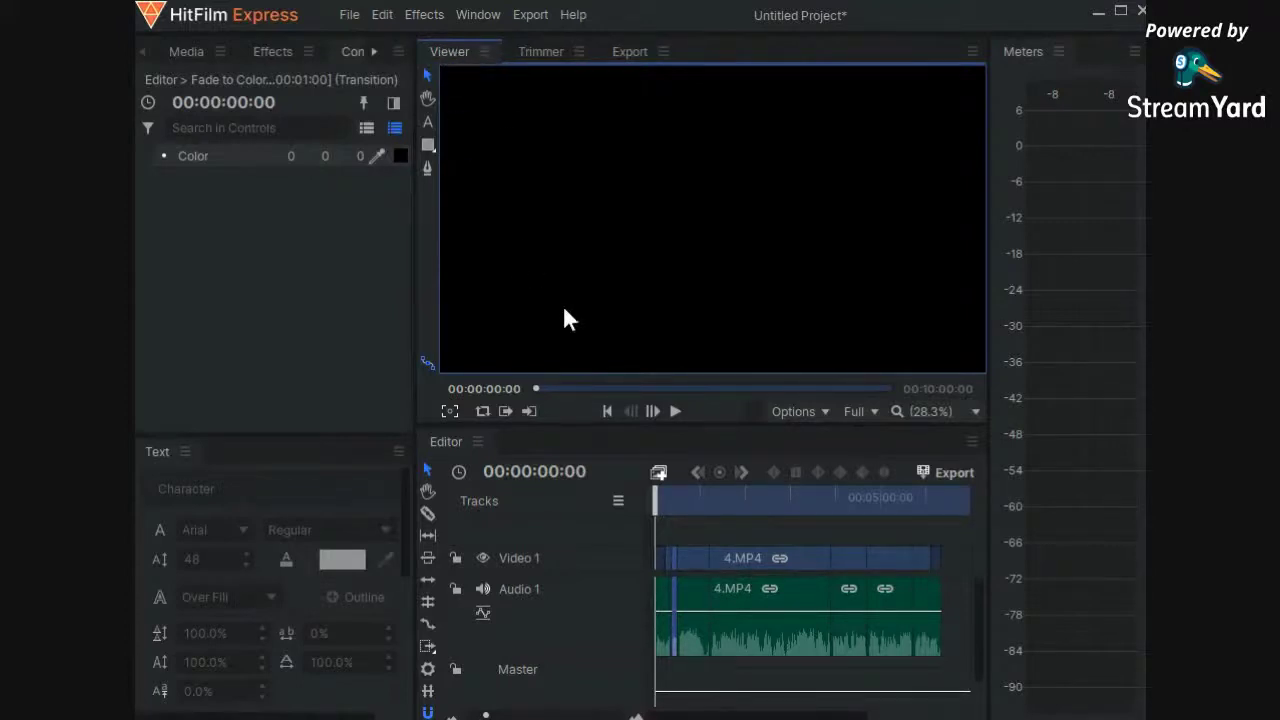
left_click(674, 411)
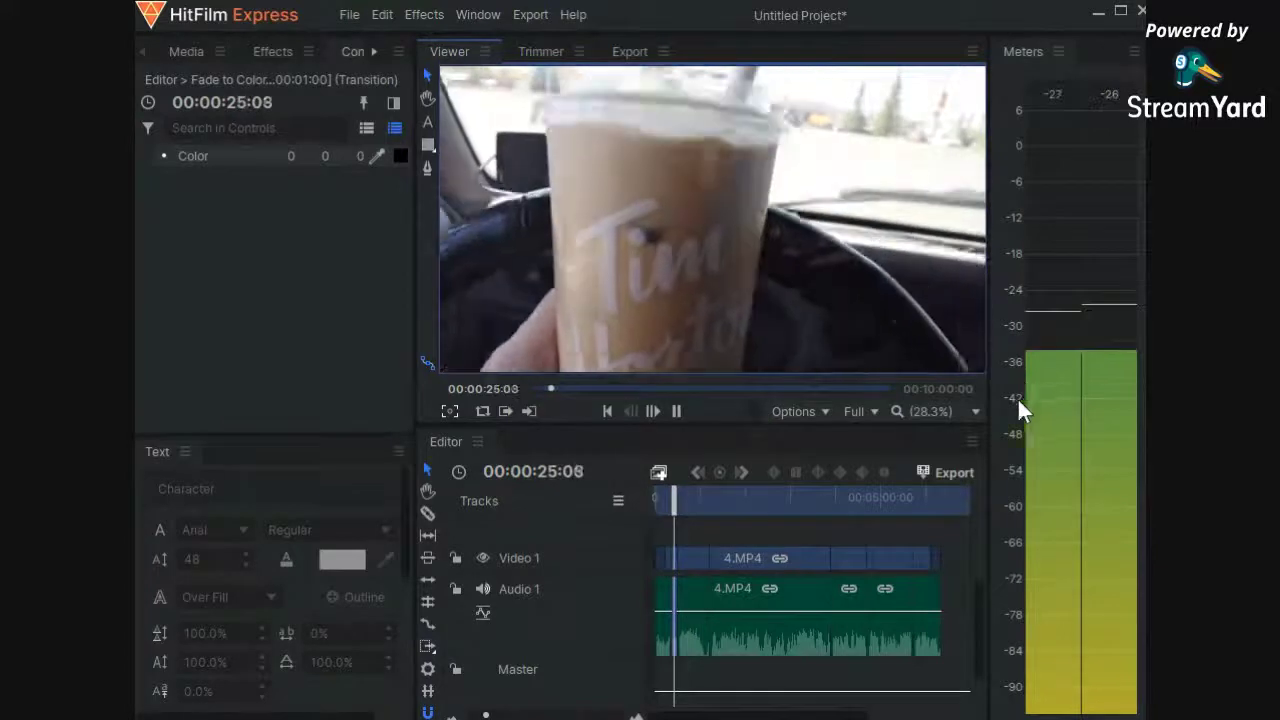
key("space")
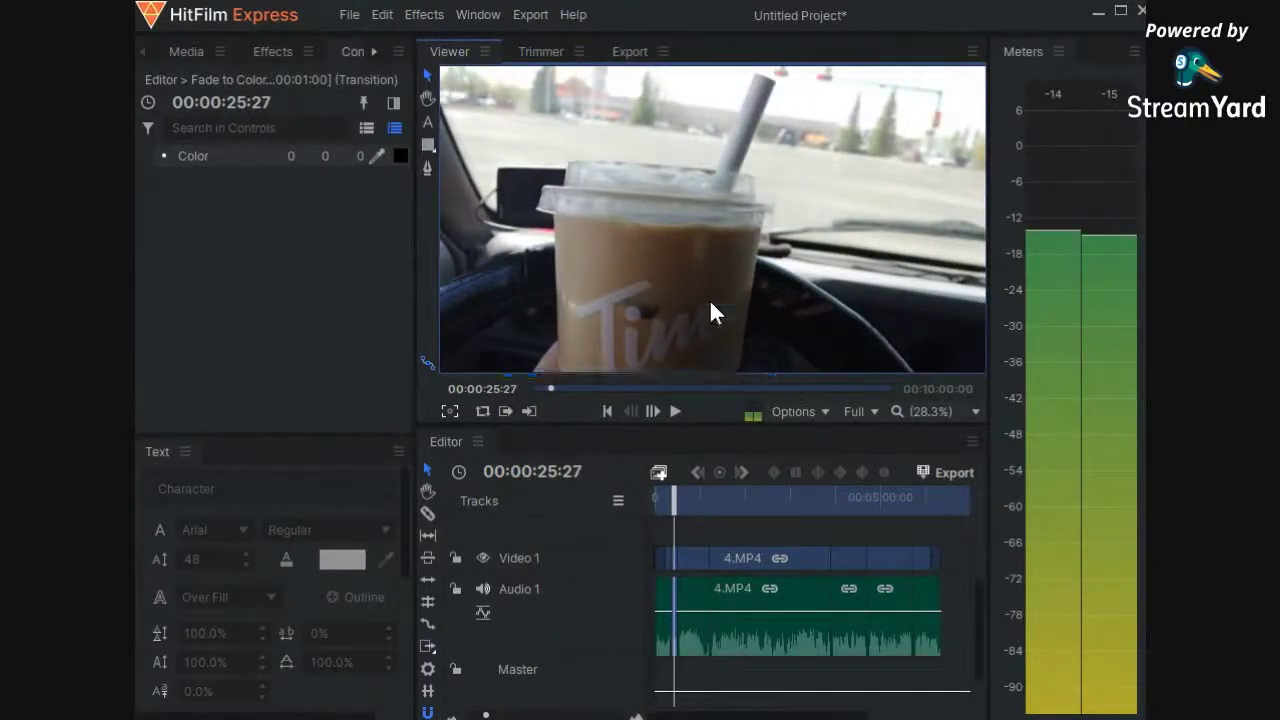
left_click(690, 280)
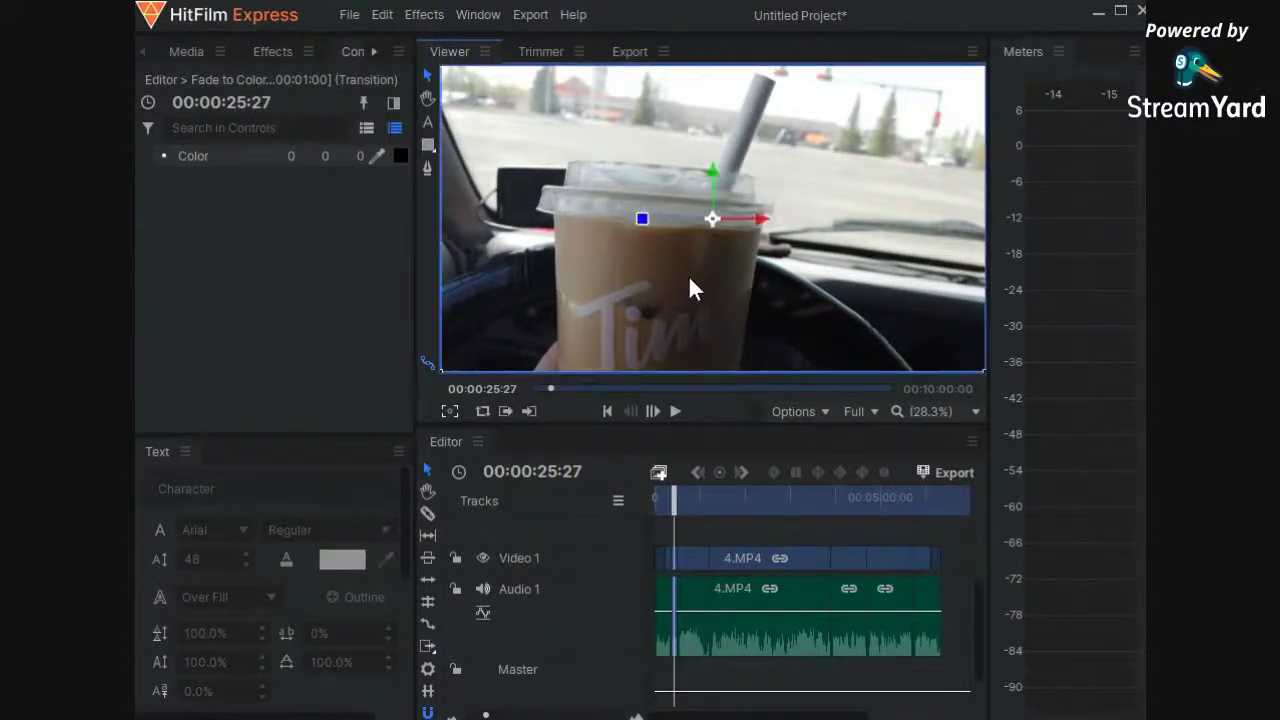
left_click(672, 407)
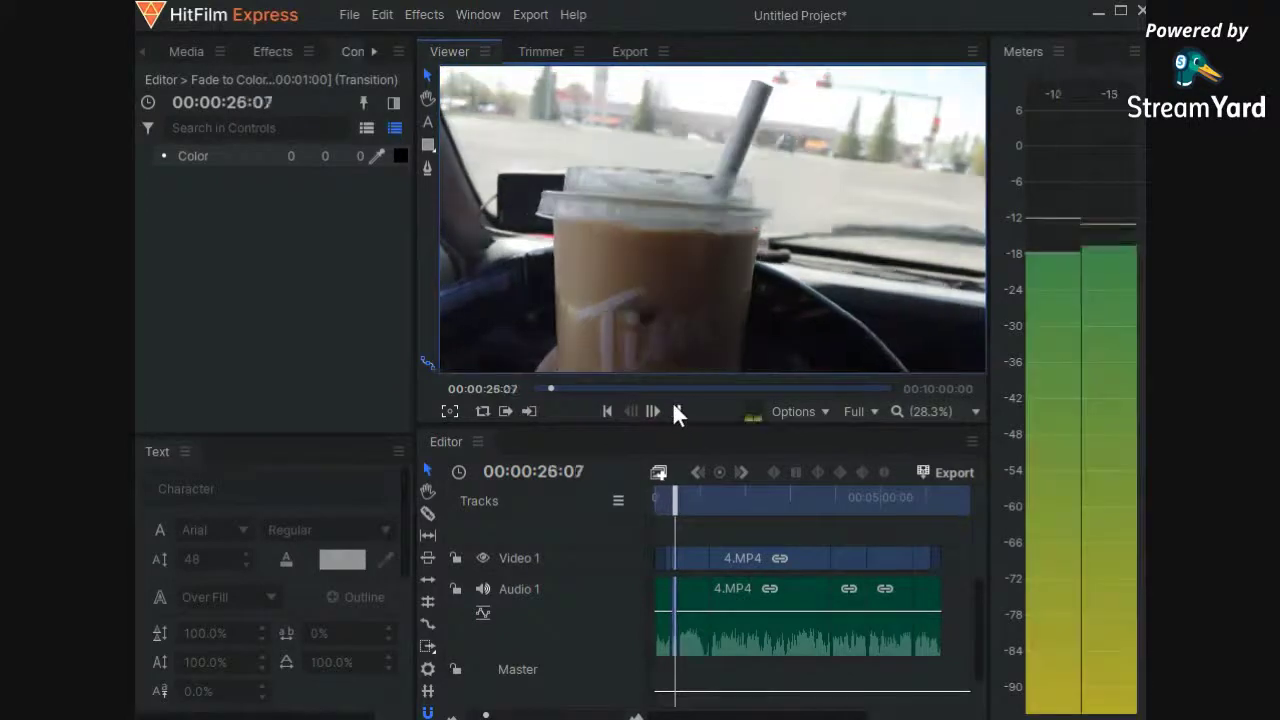
left_click(672, 407)
left_click_drag(672, 510, 640, 514)
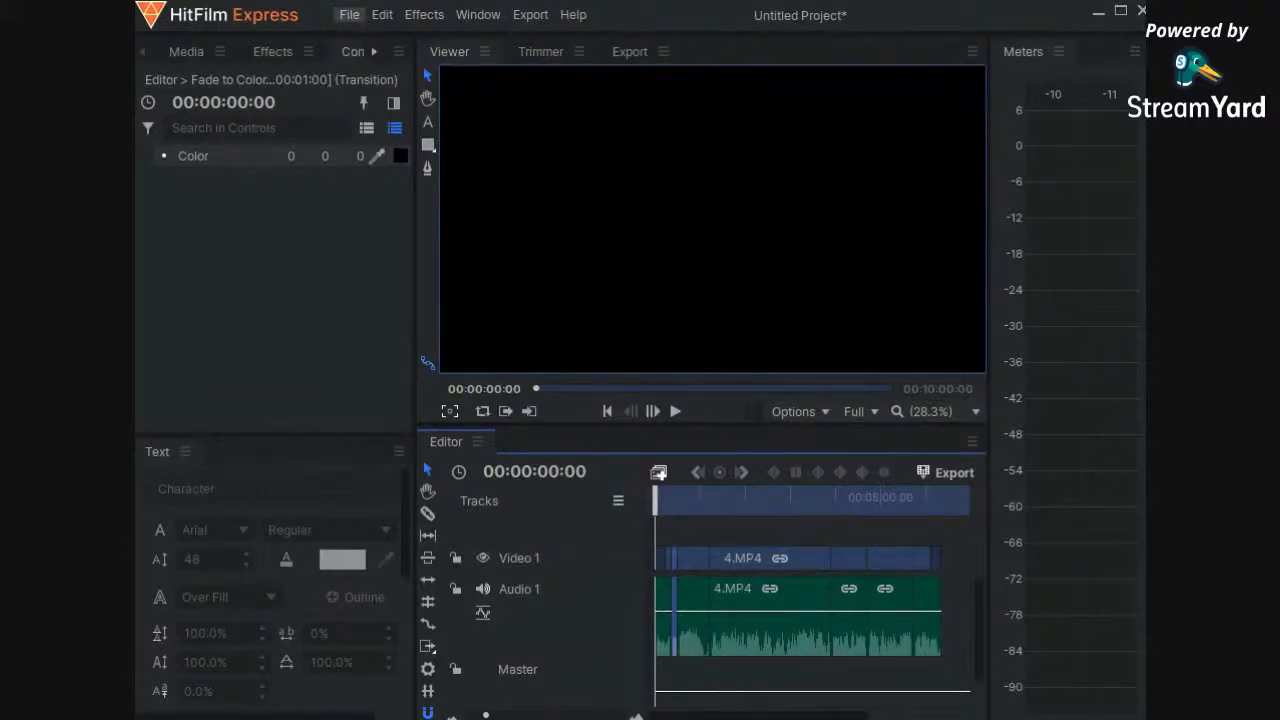
Save the project as cheeprent in the workinprogress folder
key("ctrl+s")
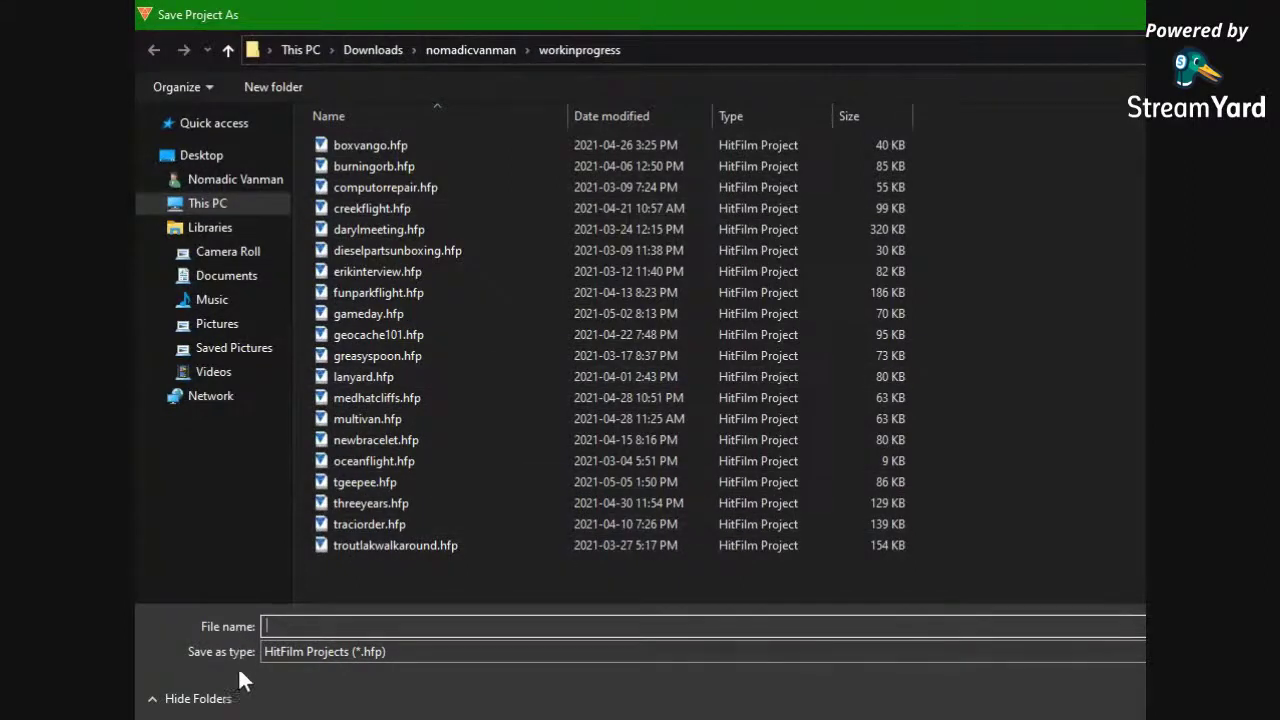
left_click(277, 628)
type("cheeprent")
key("Return")
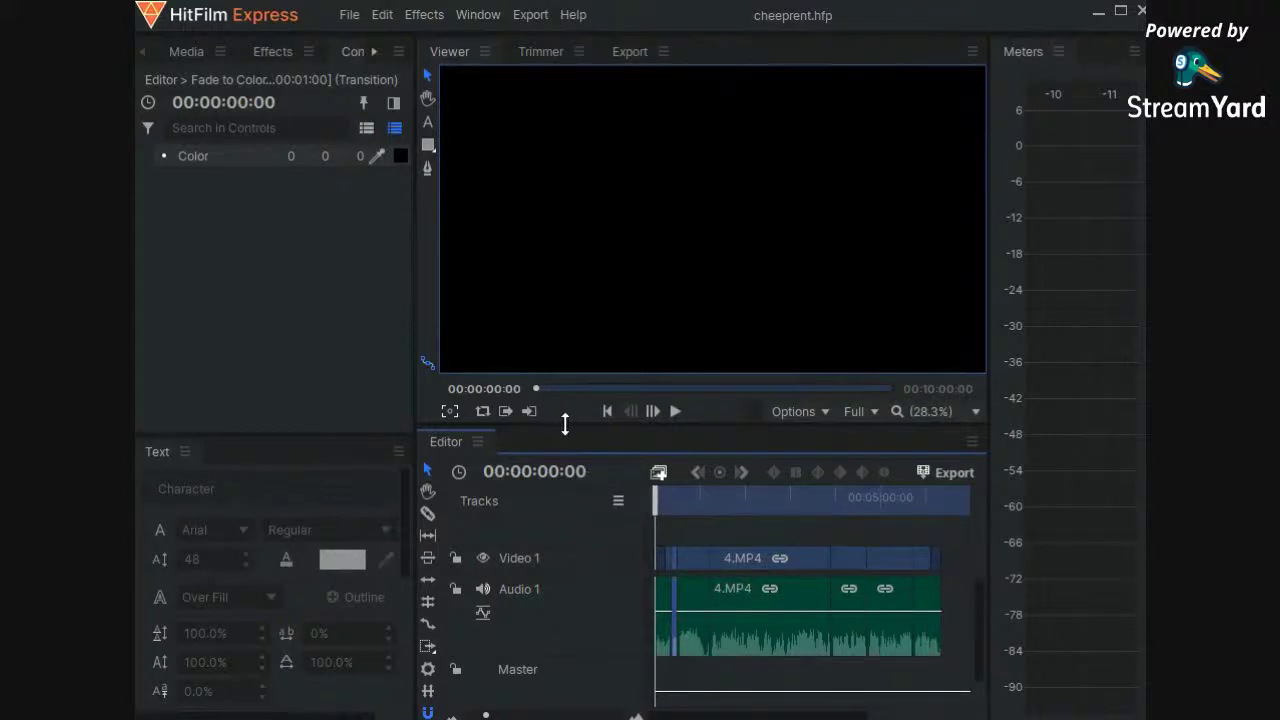
Enlarge the timeline area, insert a second audio track below Audio 1, and rename it background music
left_click_drag(565, 424, 560, 226)
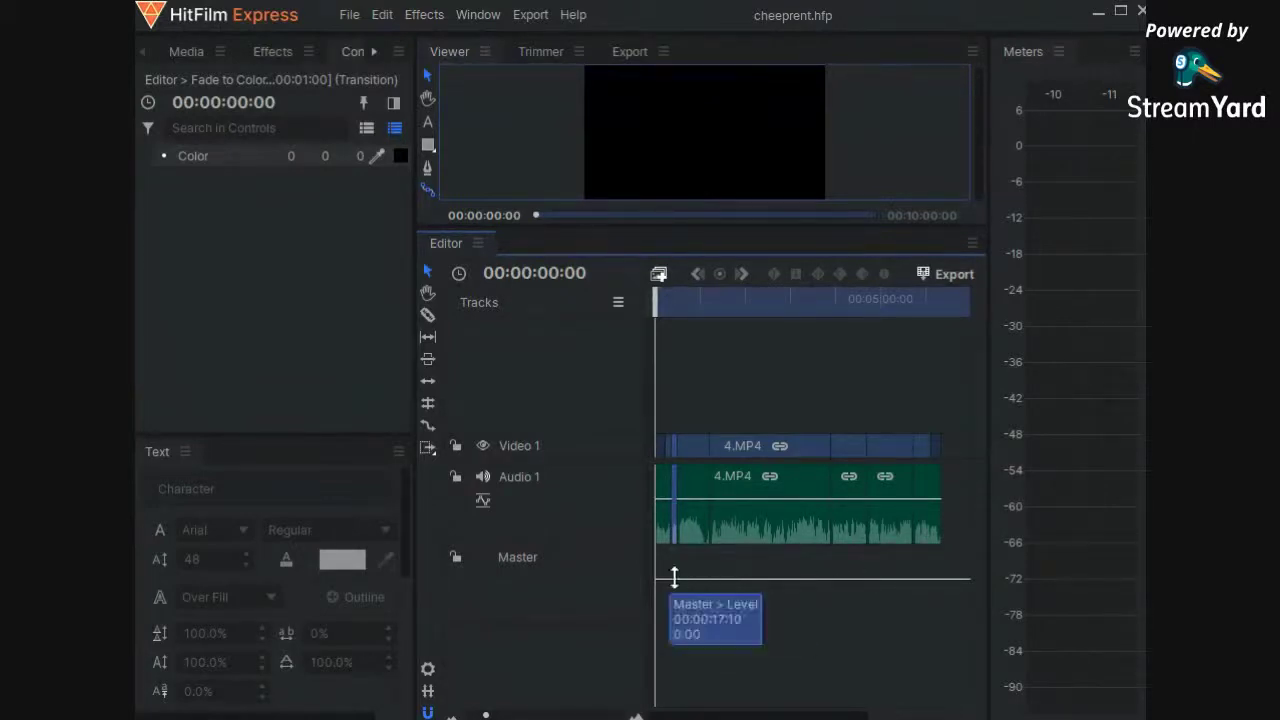
left_click(521, 561)
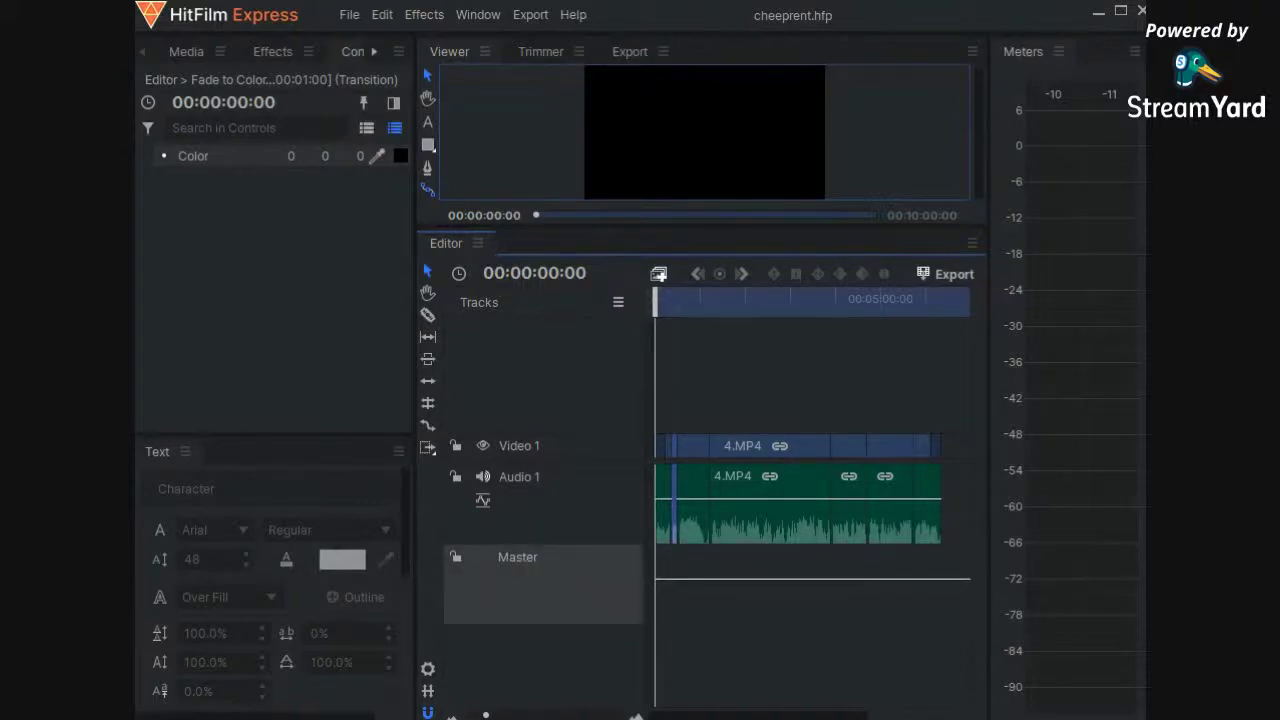
left_click(579, 574)
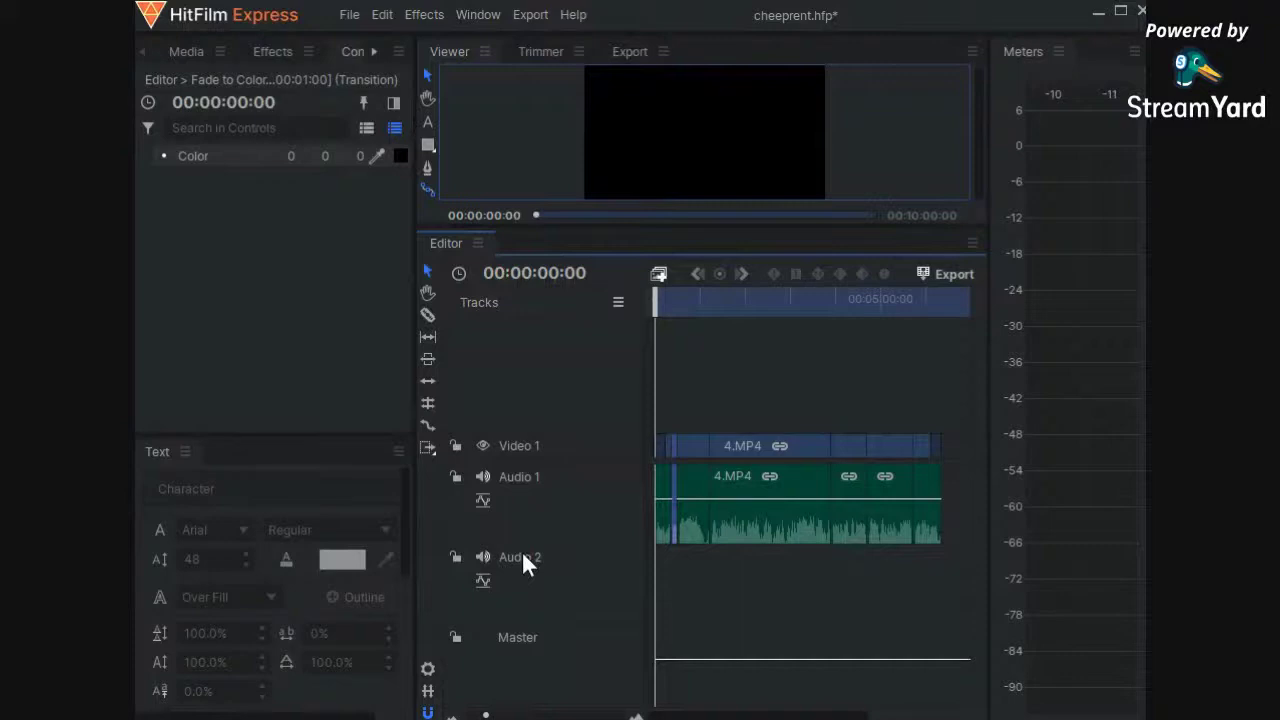
left_click(523, 560)
Import Trapped.mp3 from the new music folder inside nomadicvanman's audio folder into the project media
left_click(181, 53)
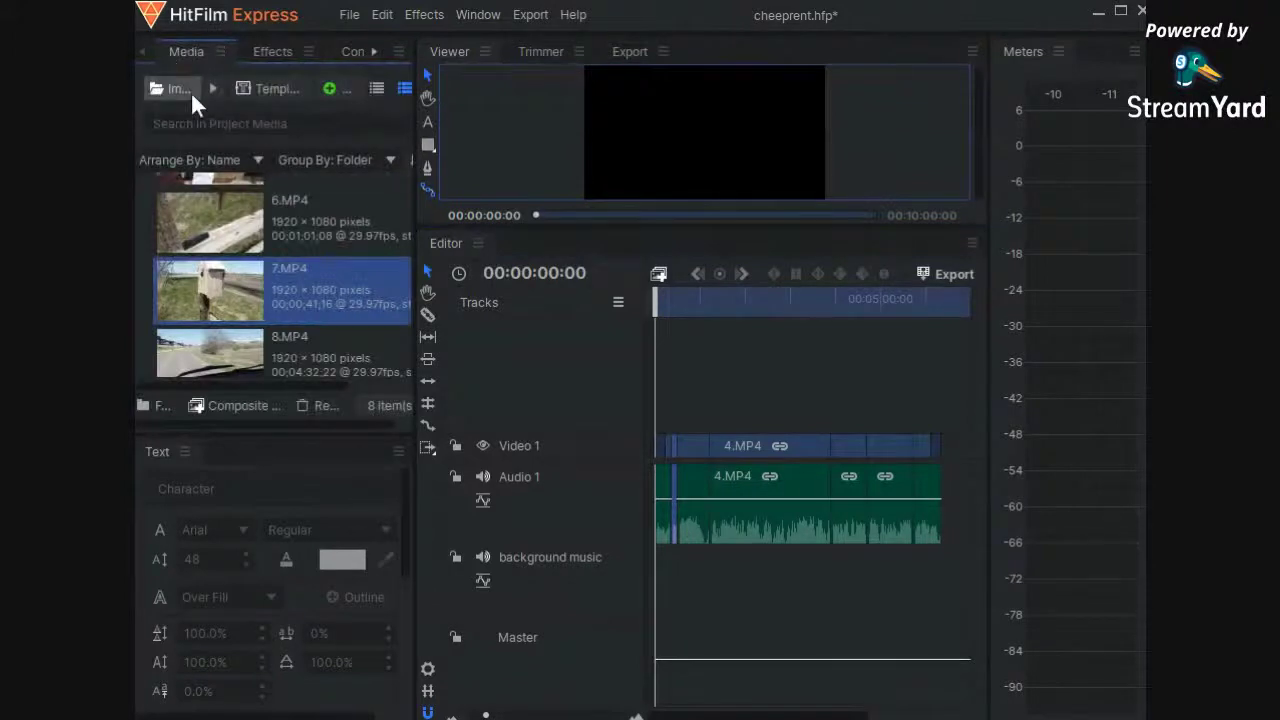
left_click(171, 89)
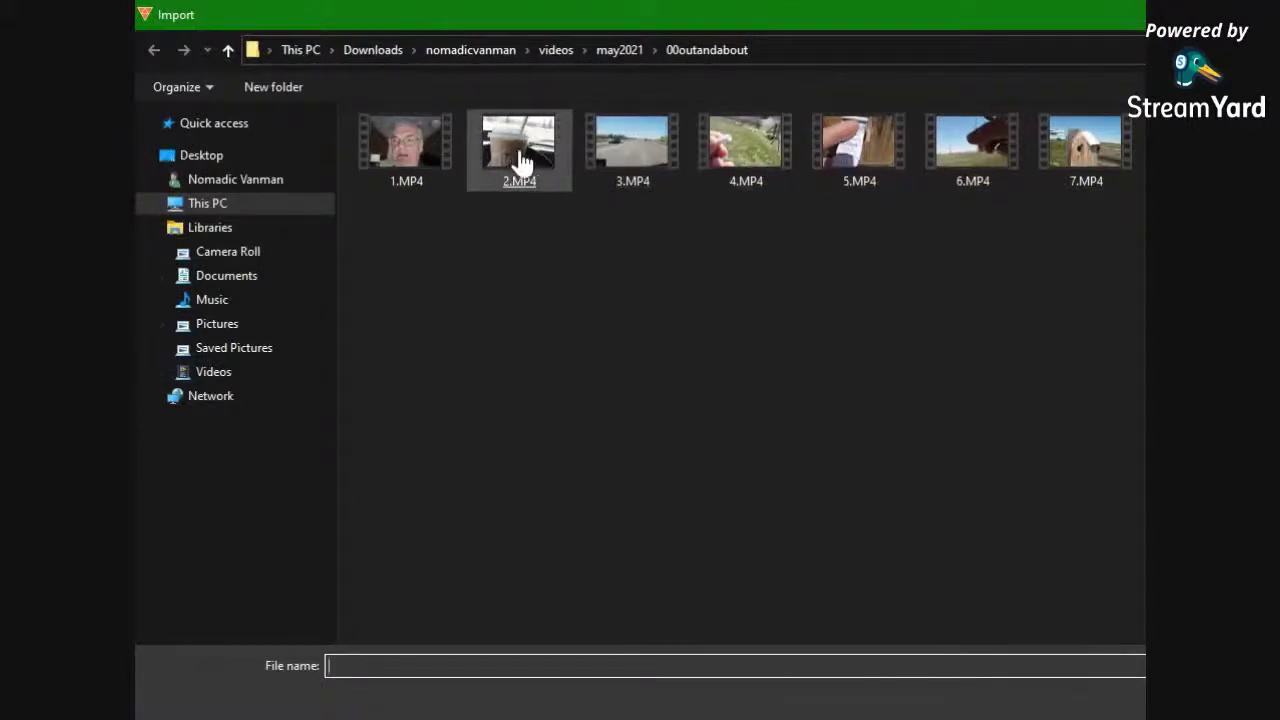
left_click(456, 55)
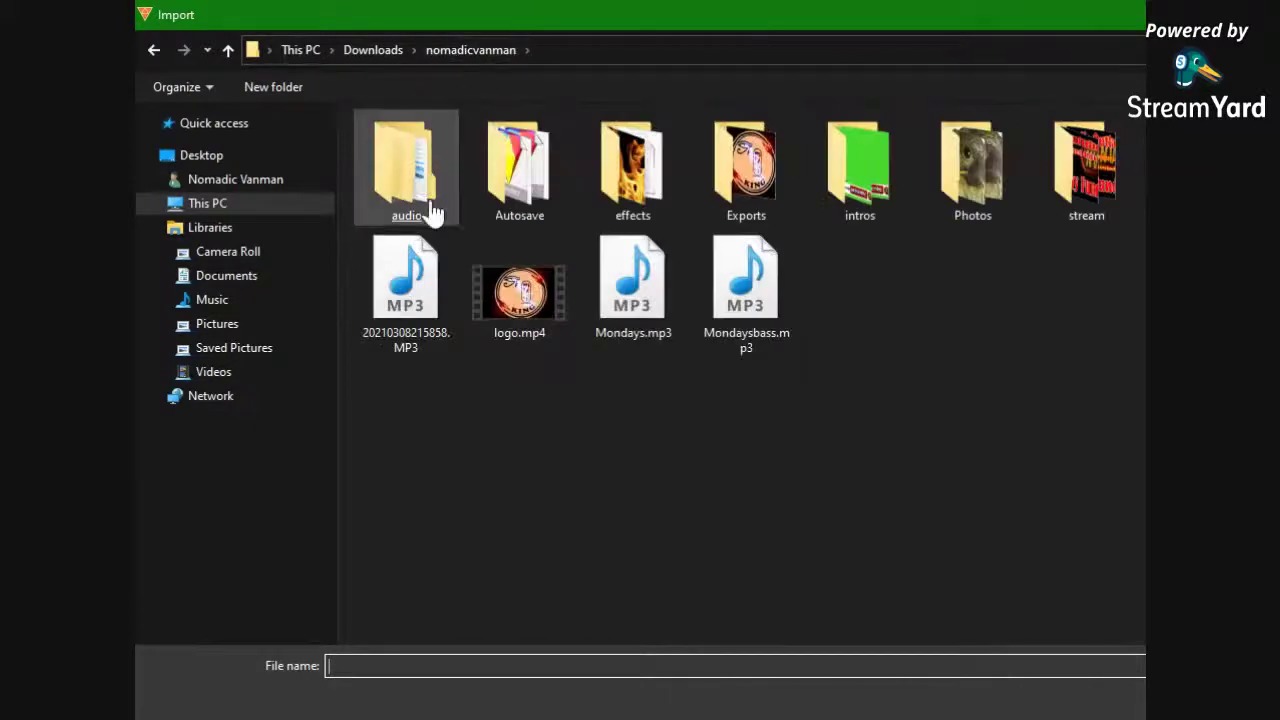
double_click(404, 178)
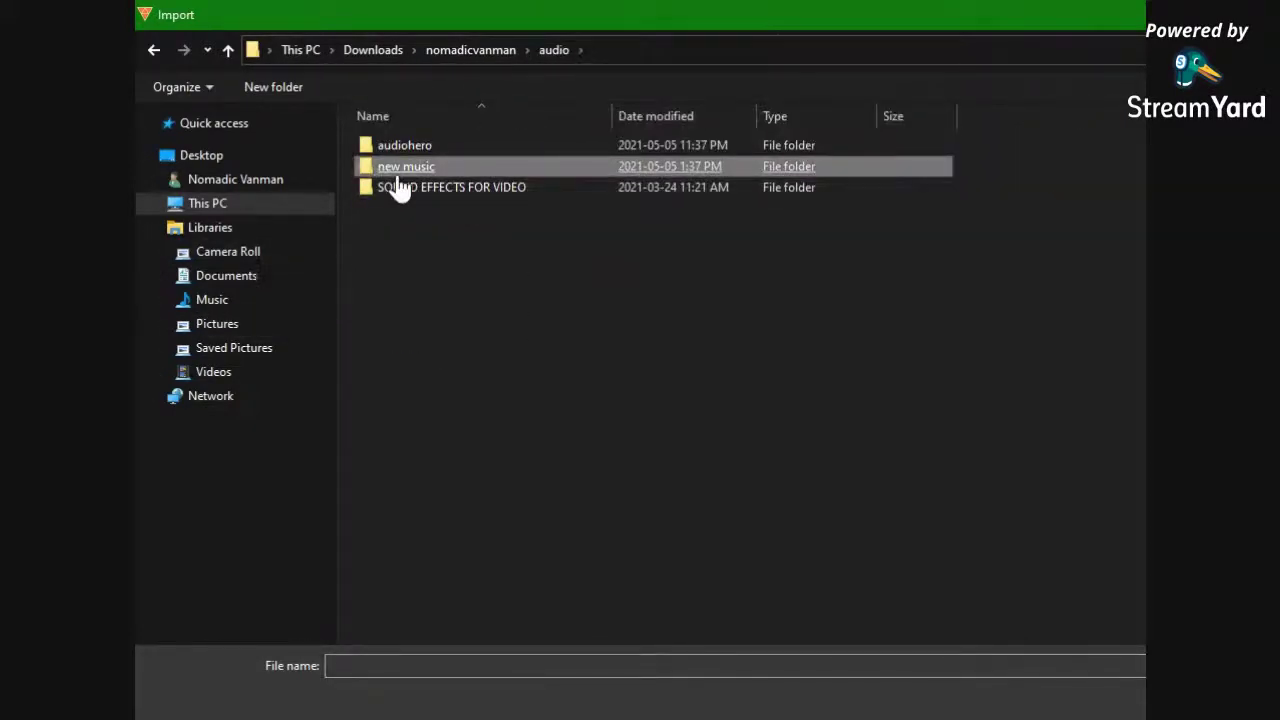
double_click(417, 177)
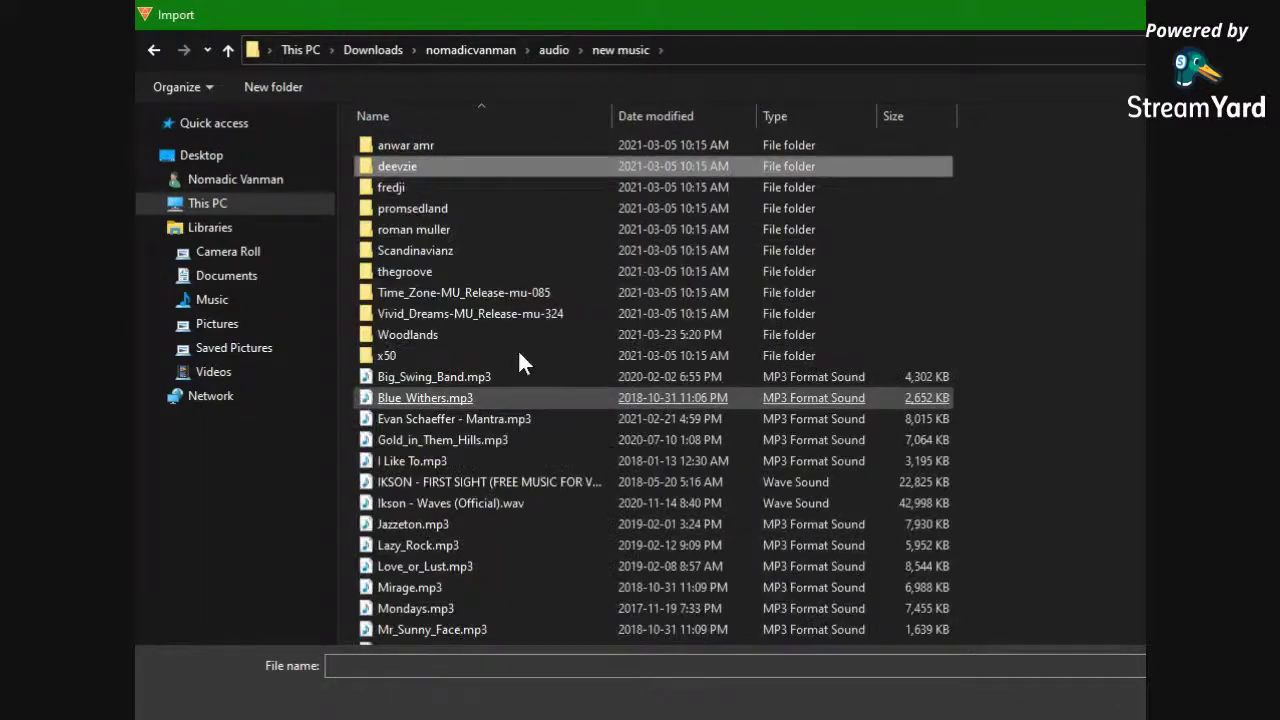
scroll(520, 505, "down", 3)
left_click(520, 443)
left_click(521, 488)
scroll(521, 493, "down", 3)
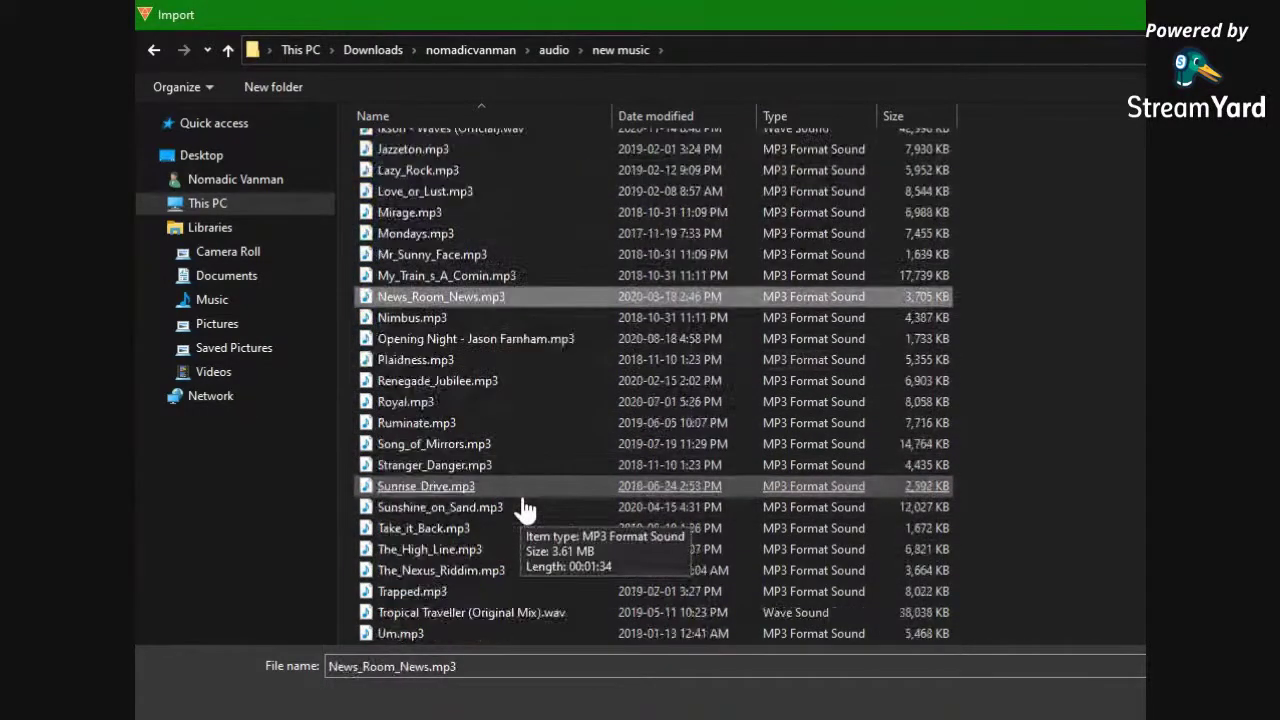
left_click(521, 488)
scroll(521, 493, "down", 1)
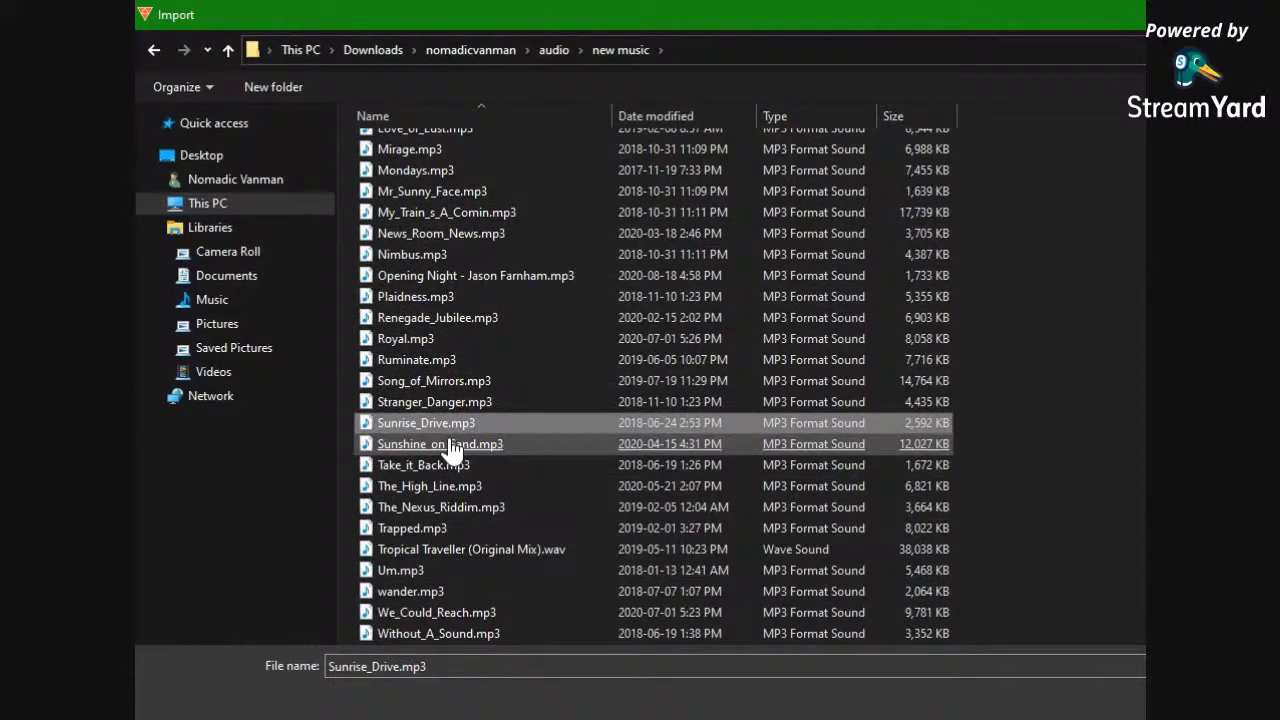
left_click(415, 532)
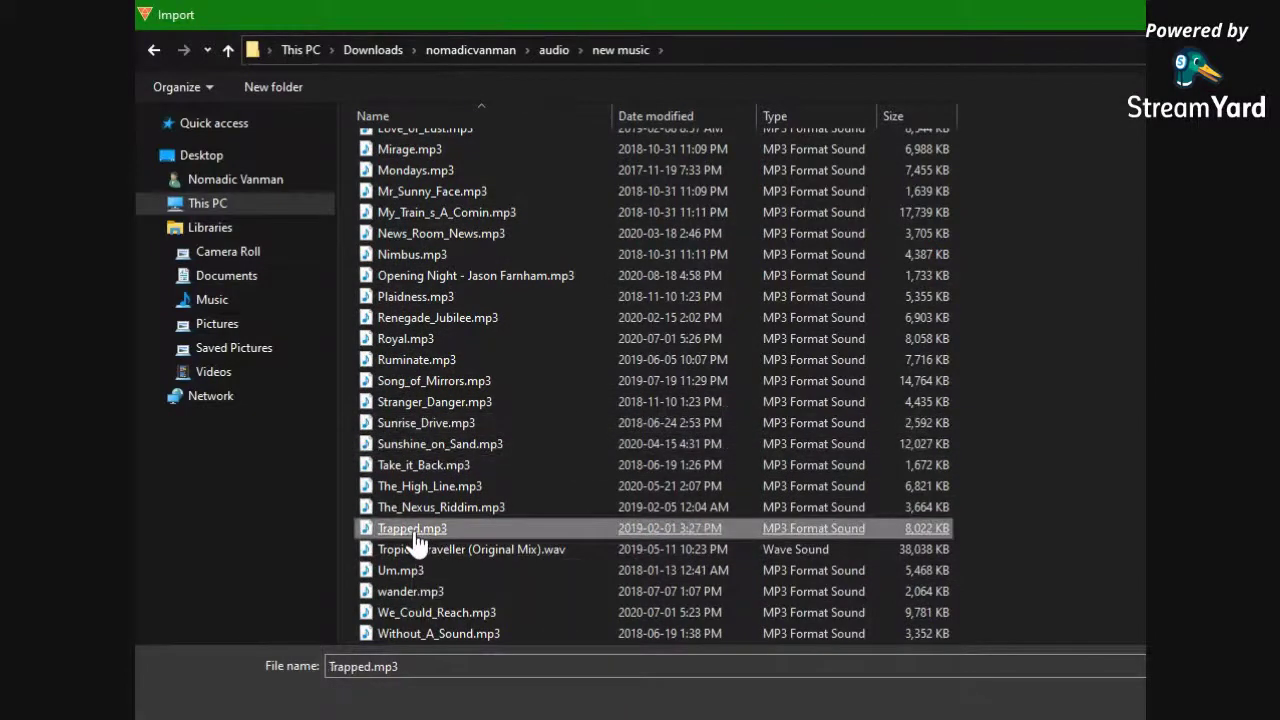
double_click(413, 530)
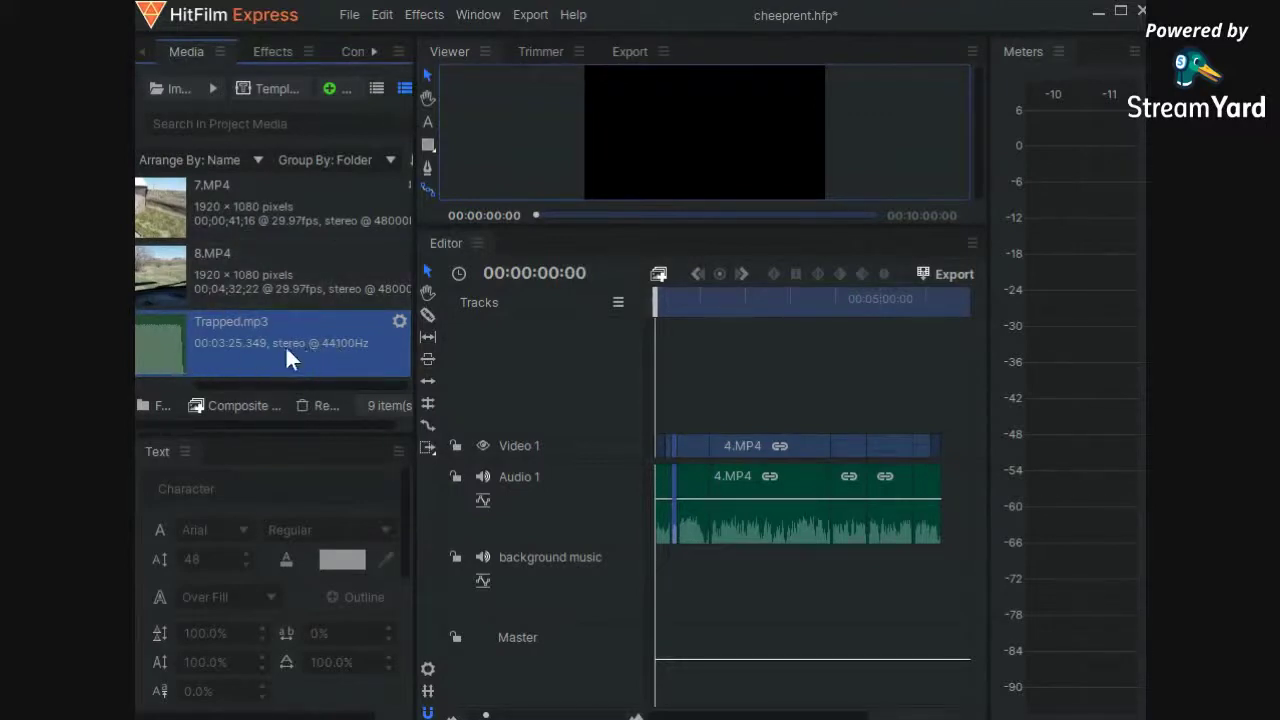
Place Trapped.mp3 at the start of the background music track and set its level to -30 dB
mouse_move(285, 345)
left_mouse_down()
mouse_move(654, 586)
mouse_move(720, 588)
mouse_move(650, 580)
left_mouse_up()
mouse_move(742, 577)
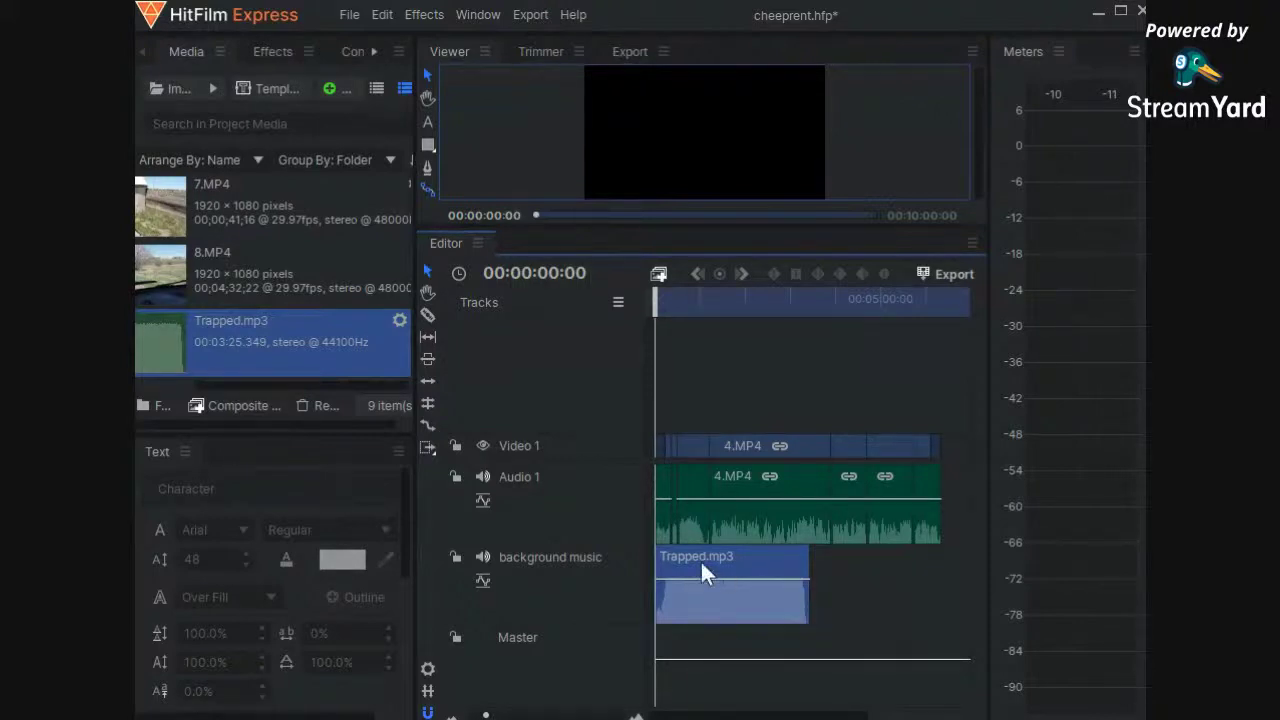
left_click(353, 52)
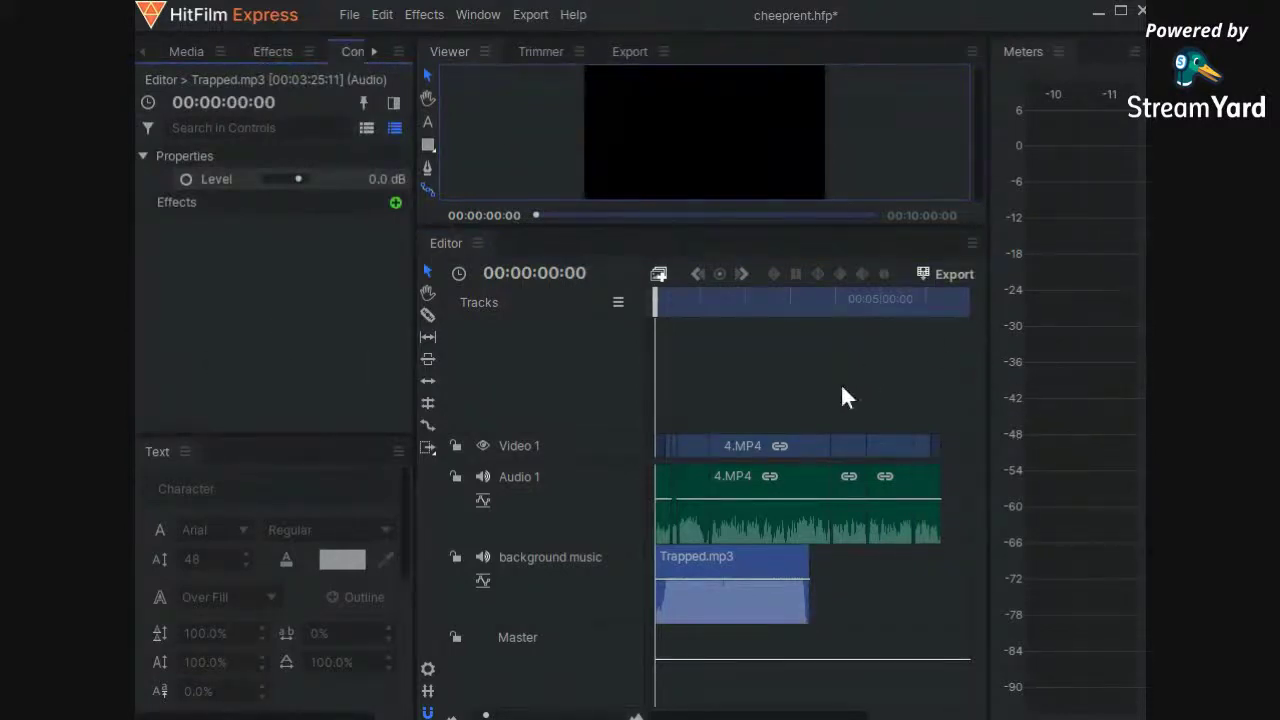
left_click(376, 179)
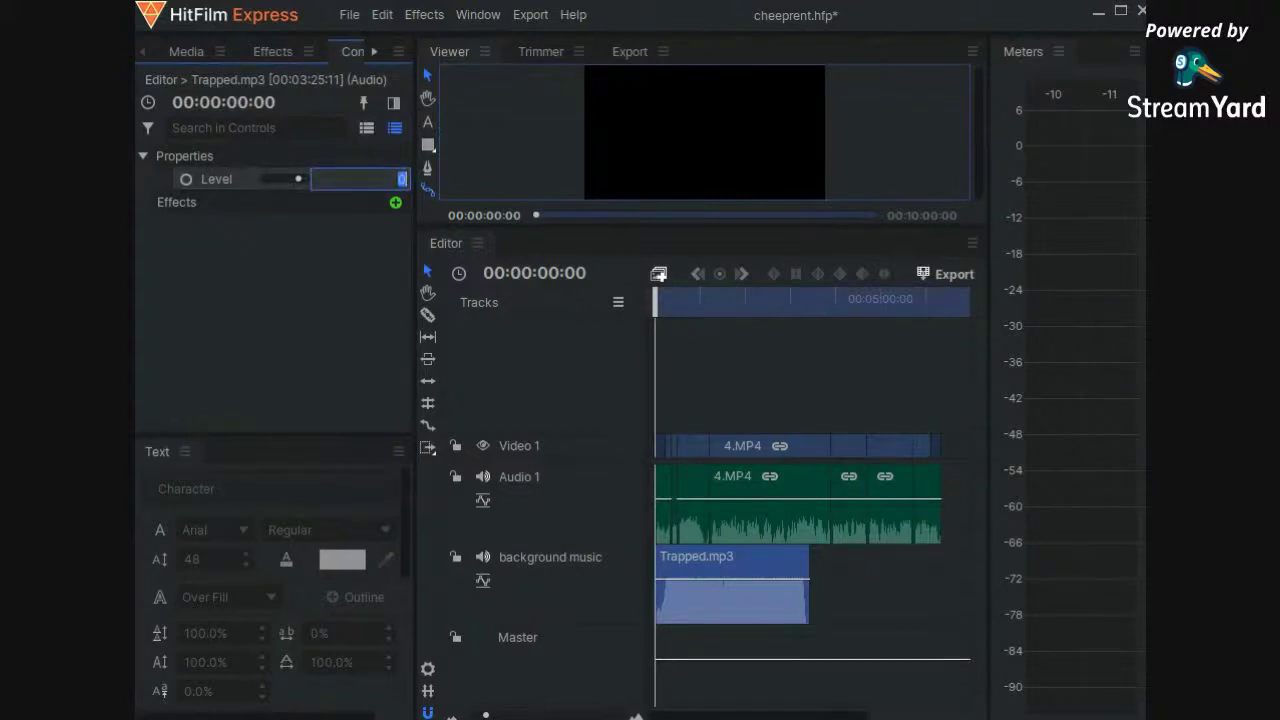
type("-30")
key("Return")
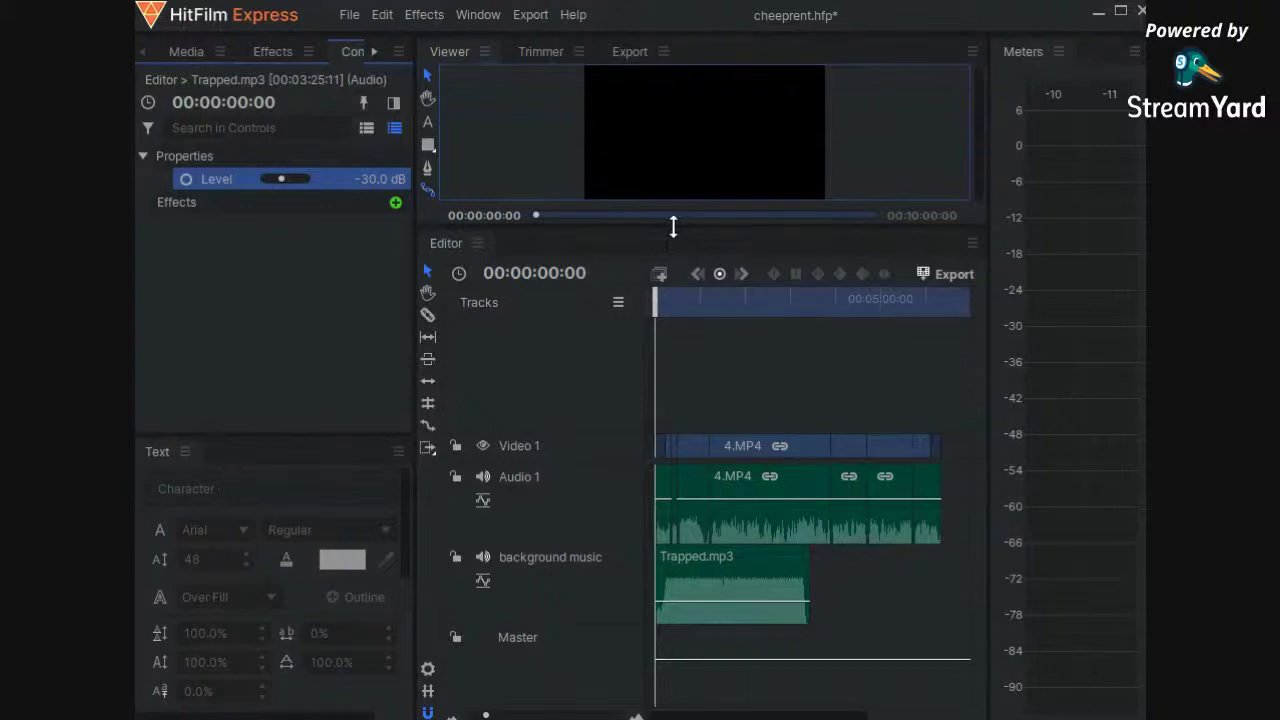
Enlarge the viewer and play the sequence with its background music from the start to about 00:00:25:26
left_click_drag(673, 227, 685, 487)
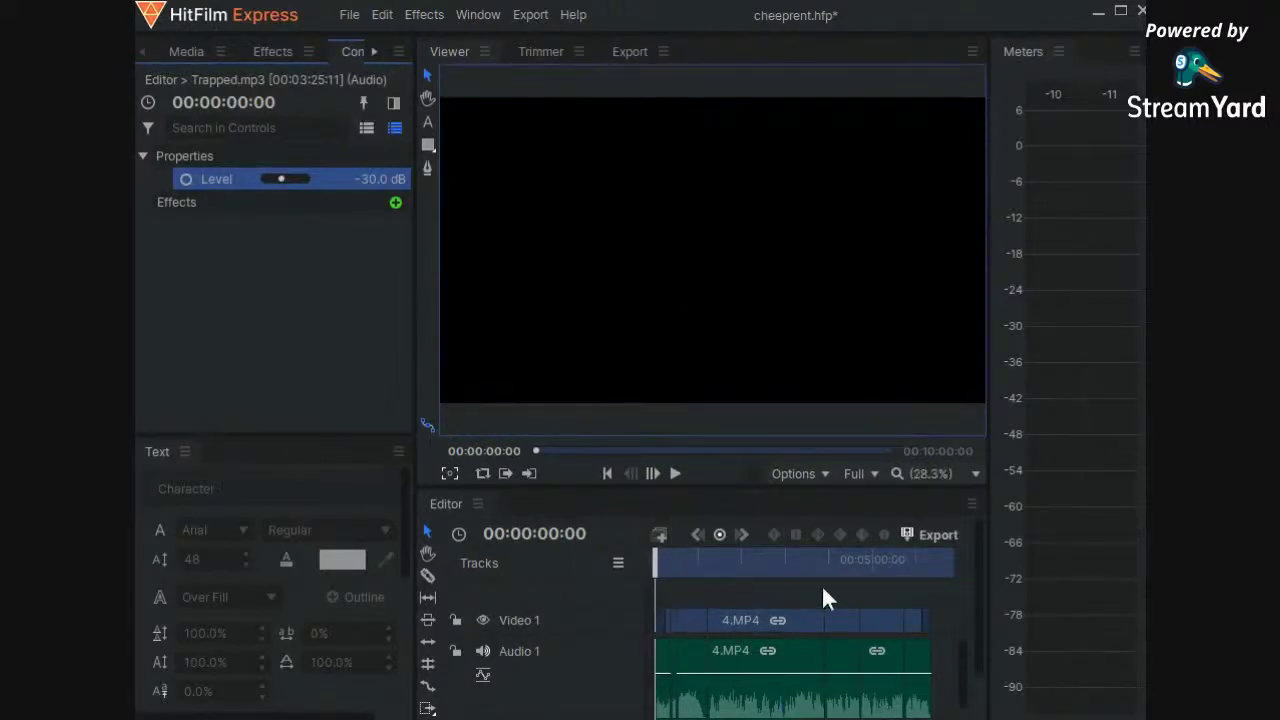
scroll(800, 597, "down", 2)
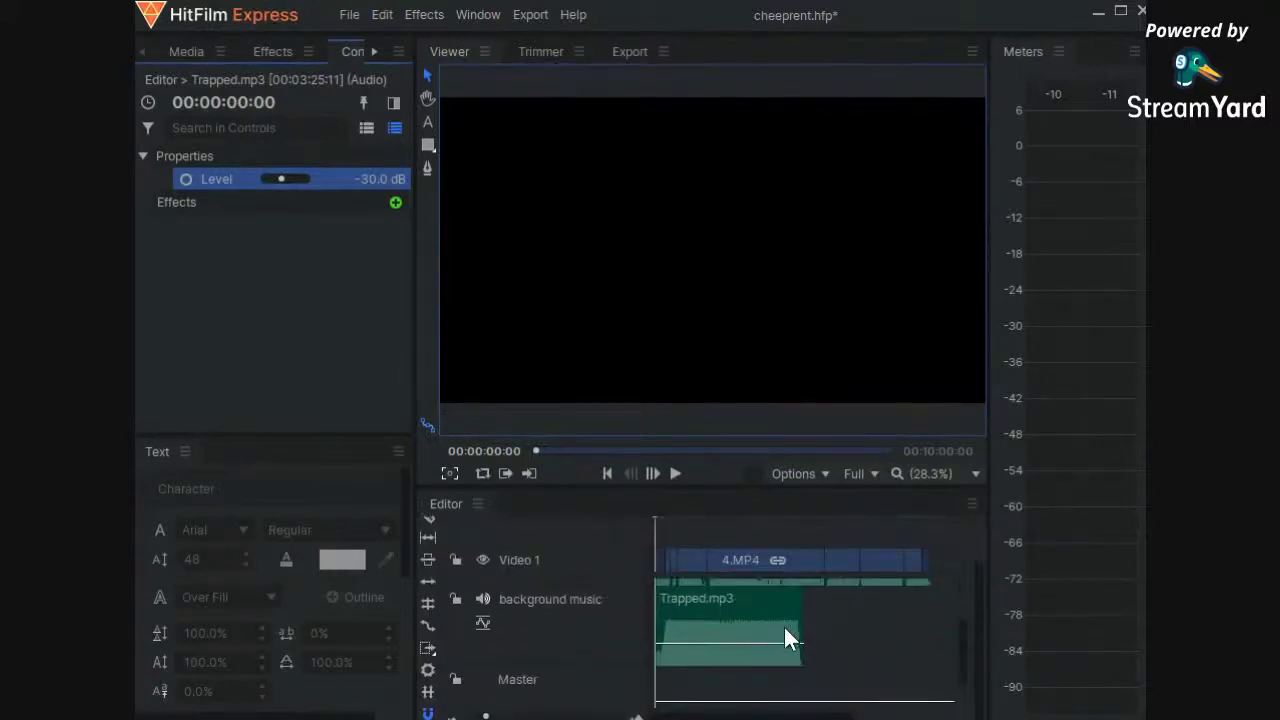
scroll(784, 627, "up", 2)
scroll(778, 616, "up", 2)
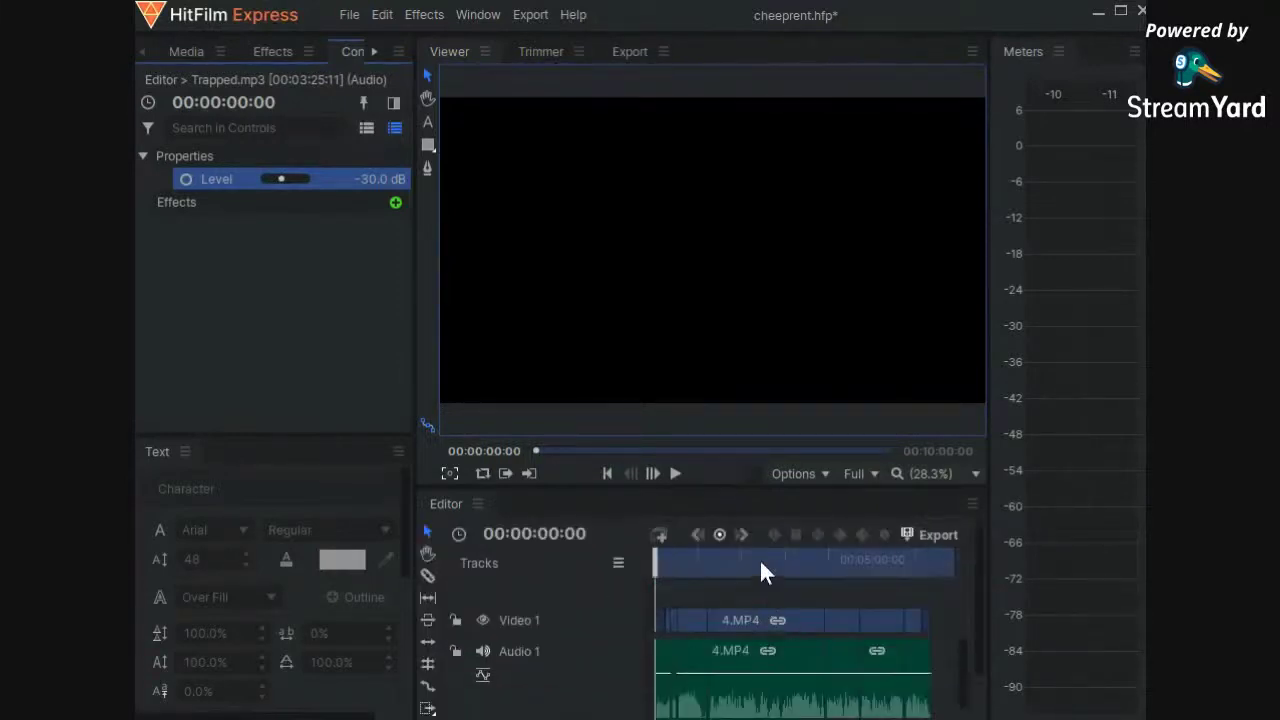
left_click(676, 473)
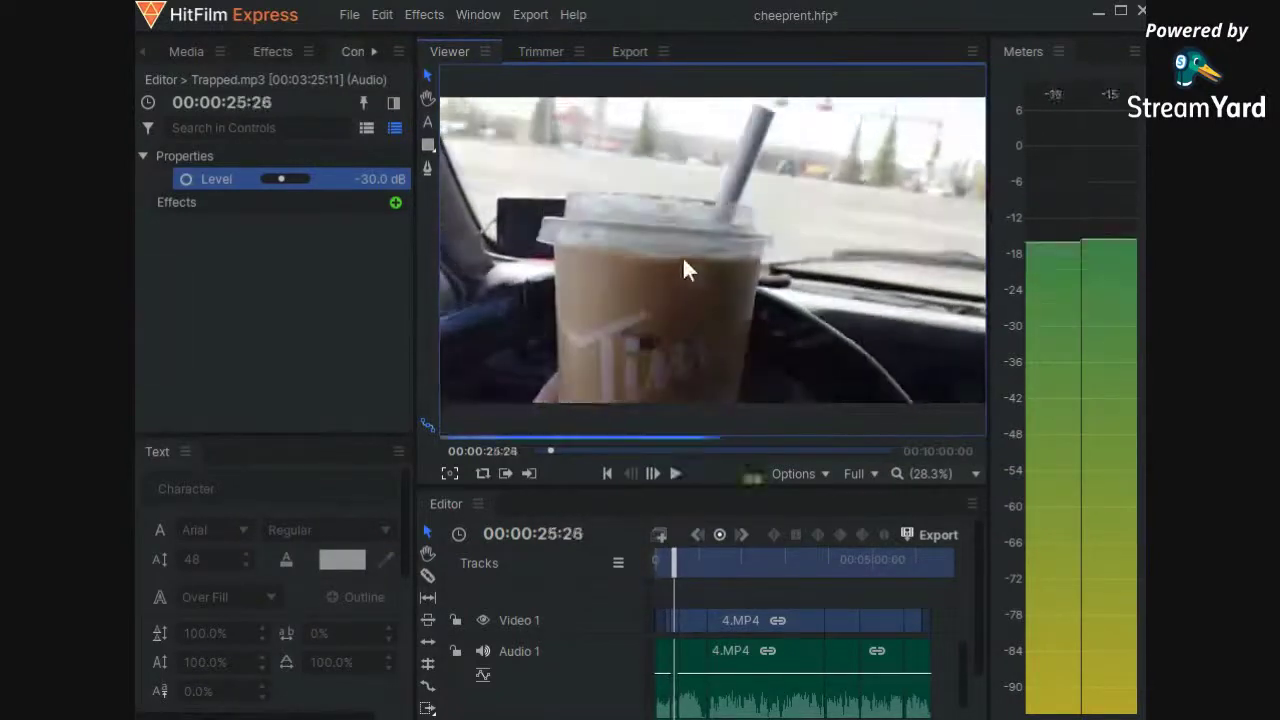
Stop playback, restore the viewer's fitted zoom, and enlarge the timeline area to show the background music track
left_click(682, 255)
scroll(837, 366, "down", 3)
scroll(797, 366, "up", 4)
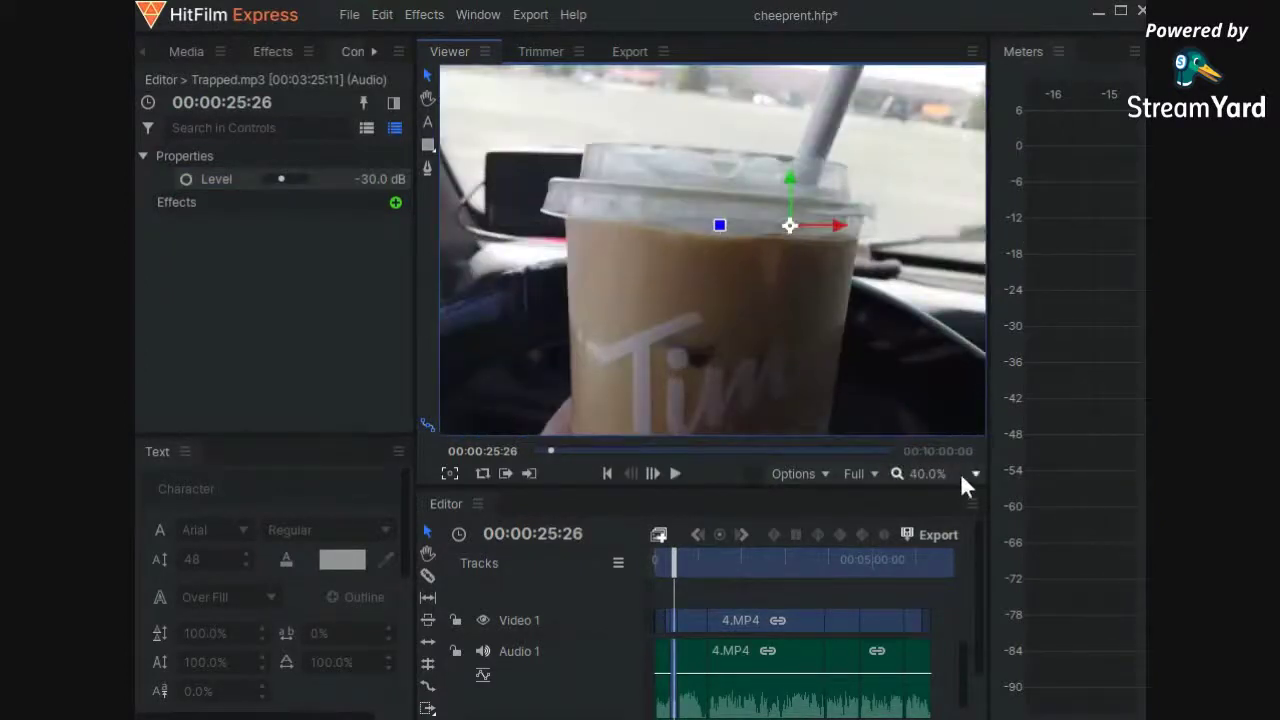
left_click(939, 451)
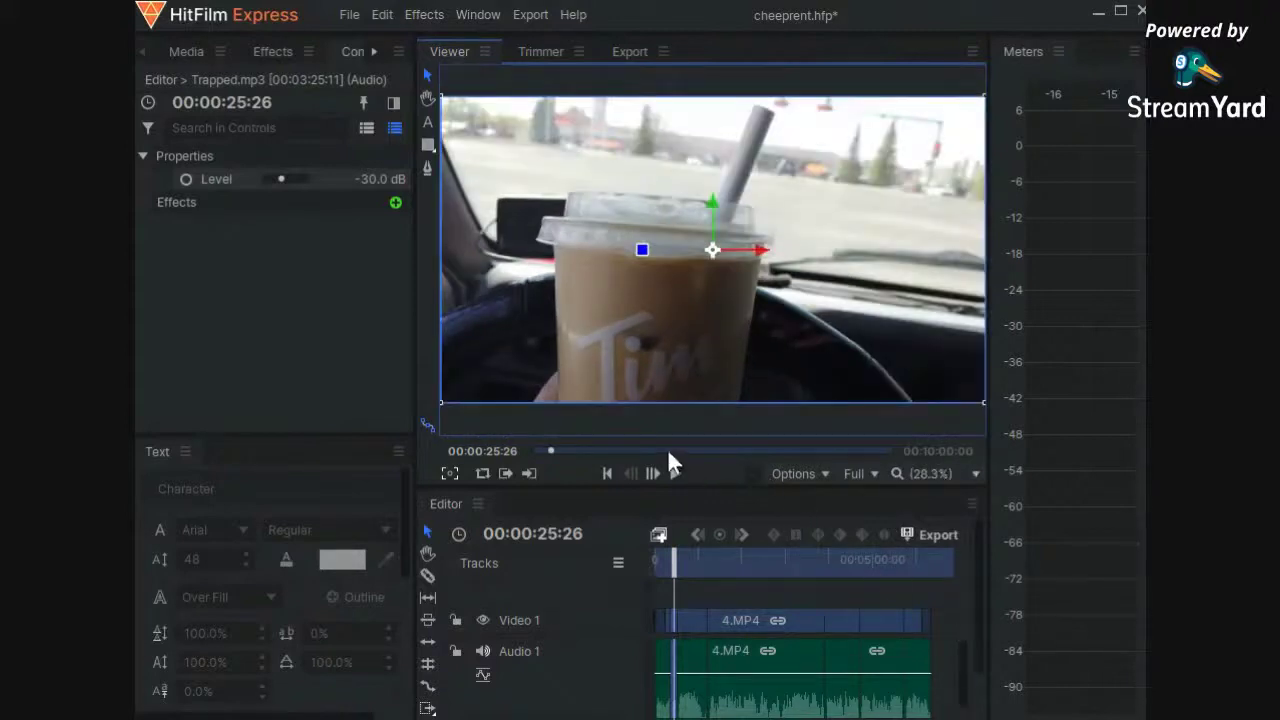
left_click_drag(711, 486, 692, 270)
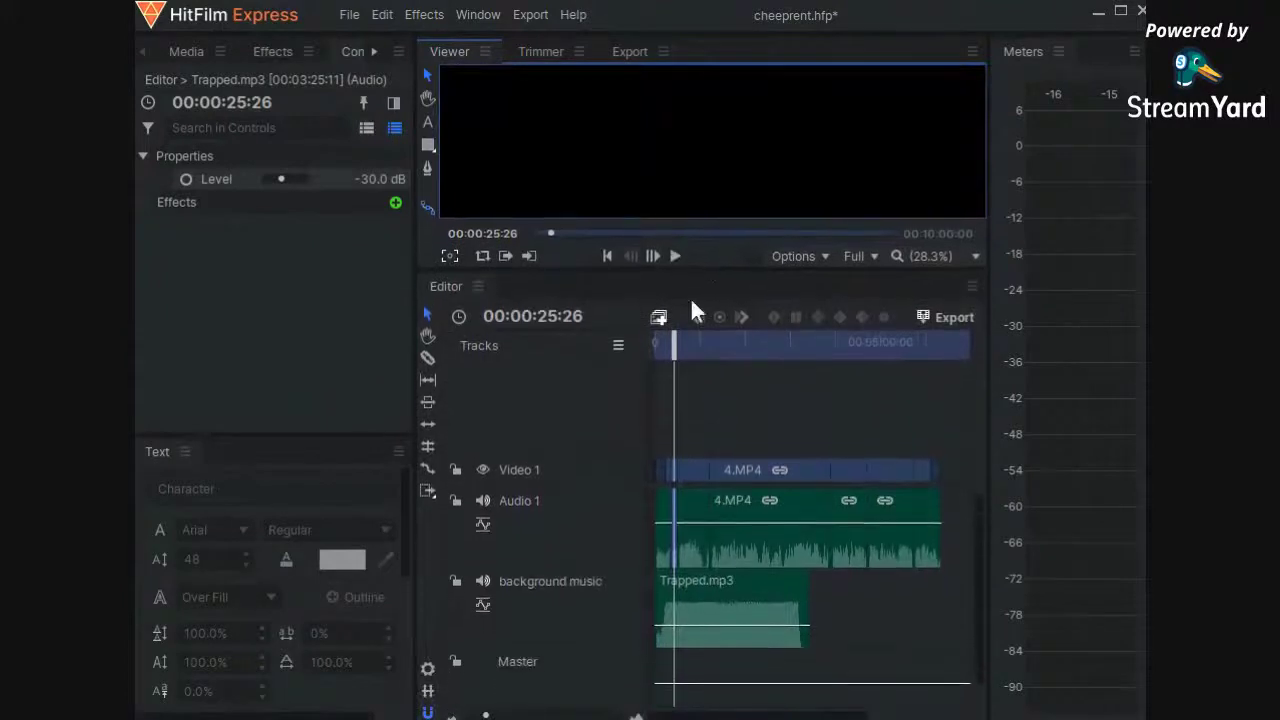
Set the level of Trapped.mp3 on the background music track to -20 dB
left_click(741, 606)
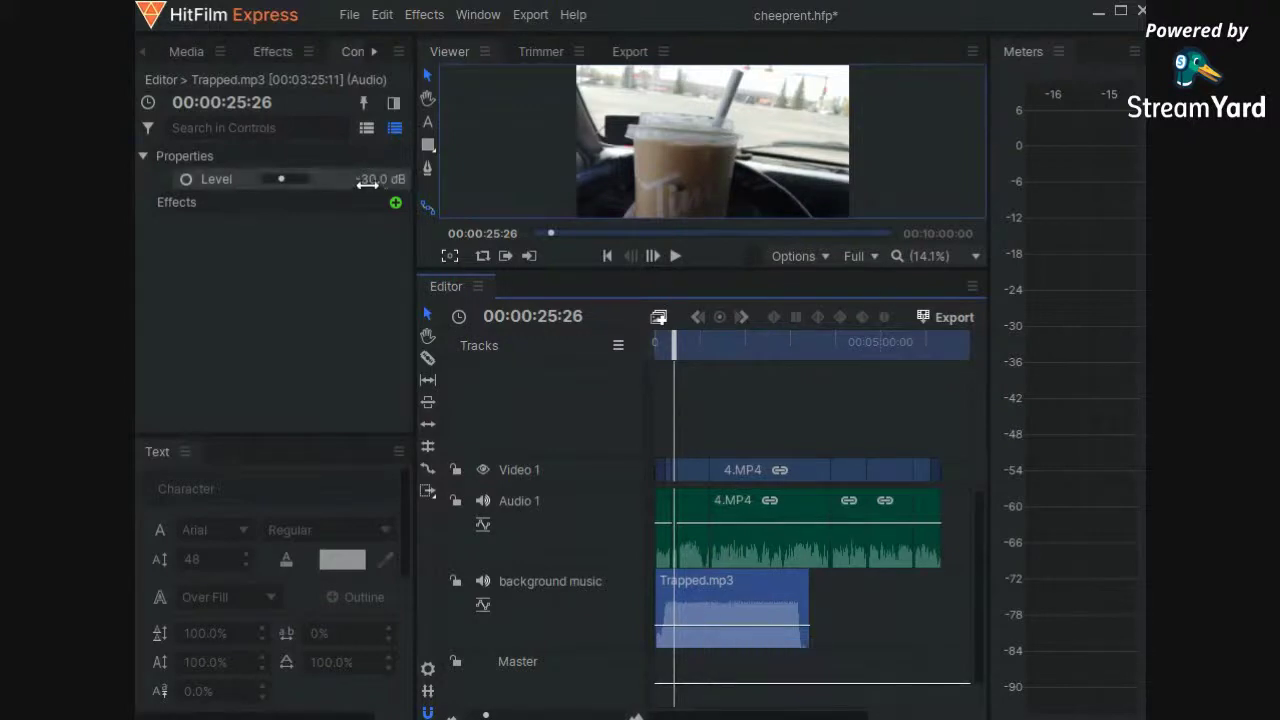
left_click(367, 181)
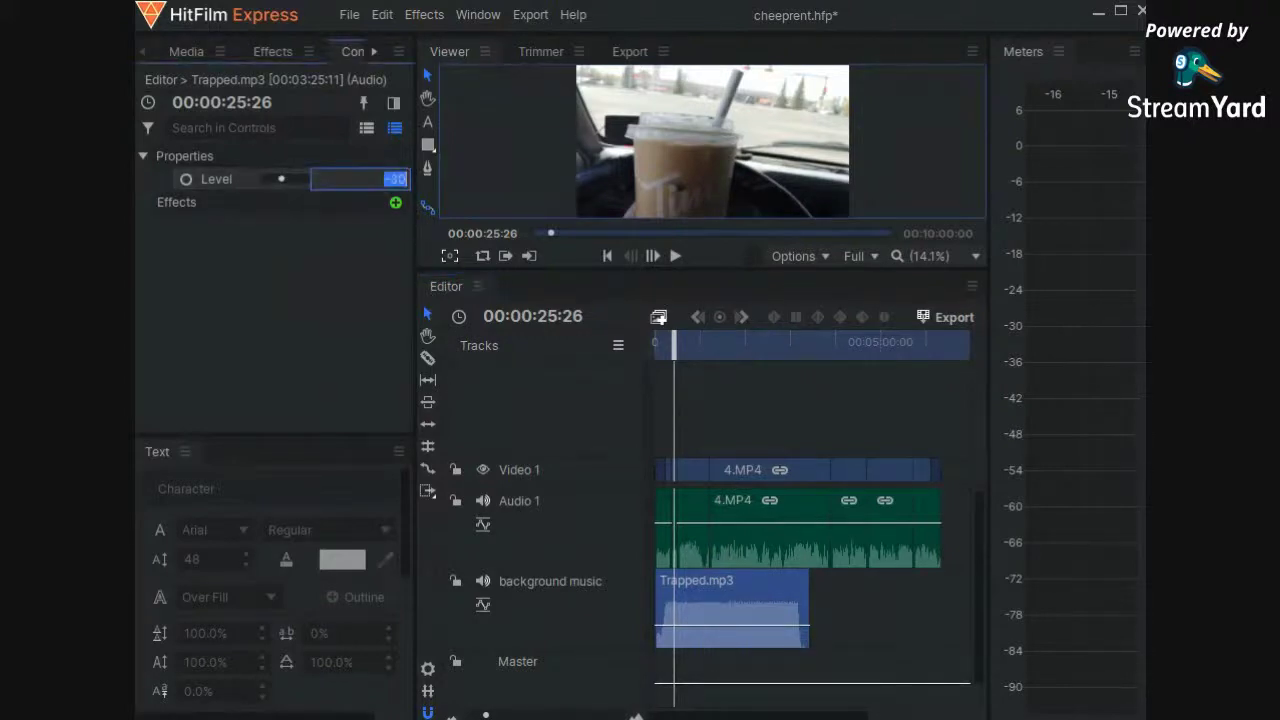
key("BackSpace")
type("-20")
key("Return")
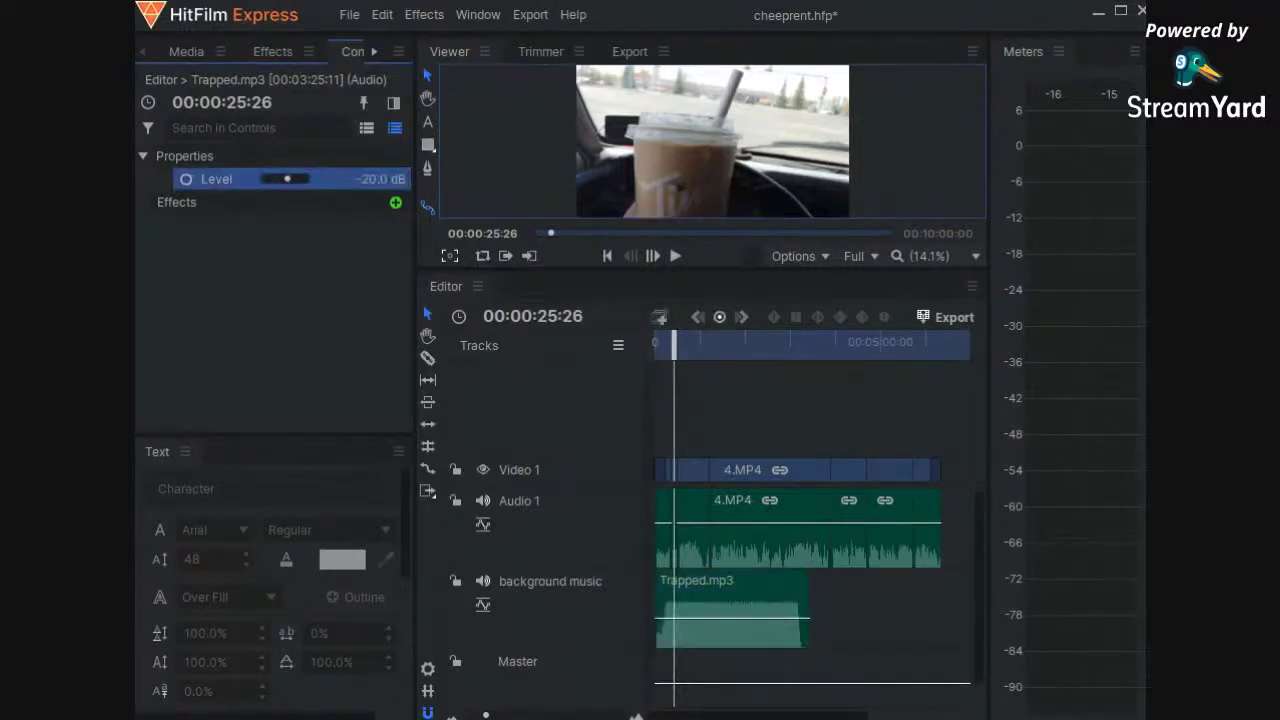
Move Trapped.mp3 to start at about 00:03:25, enlarge the viewer, and play the music's entry from 00:03:18:15
left_click_drag(706, 612, 855, 608)
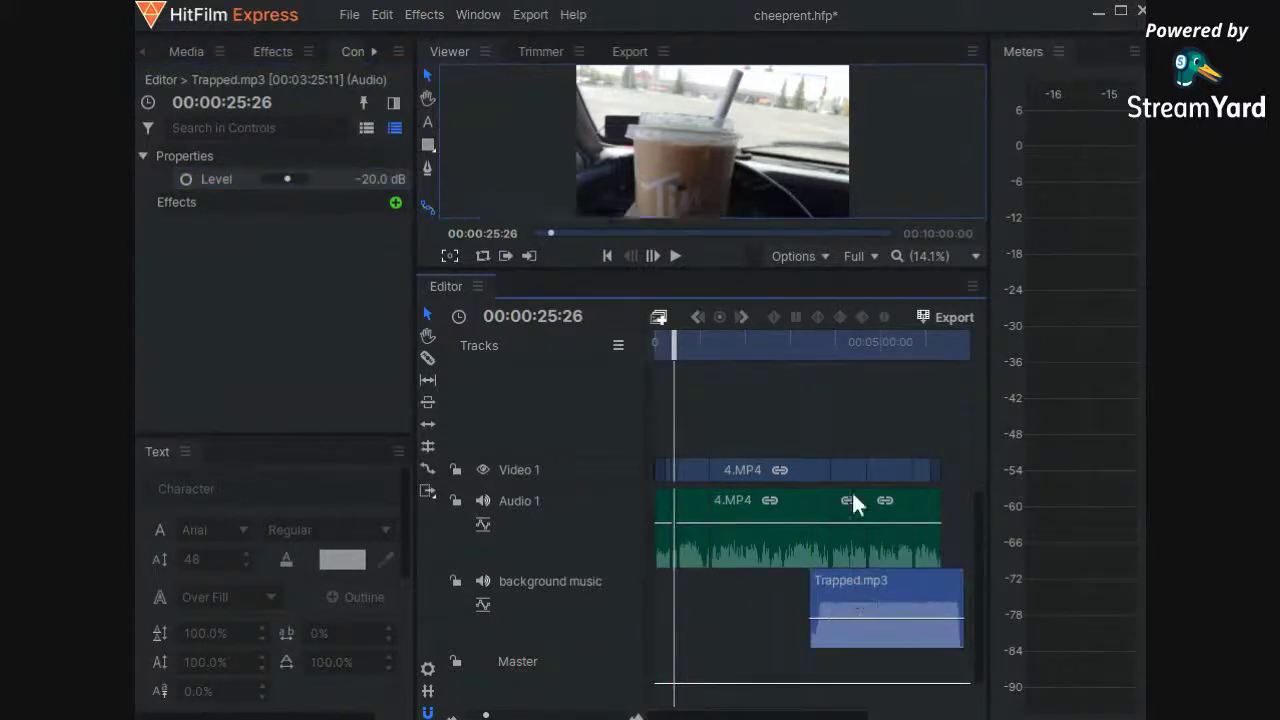
left_click(805, 347)
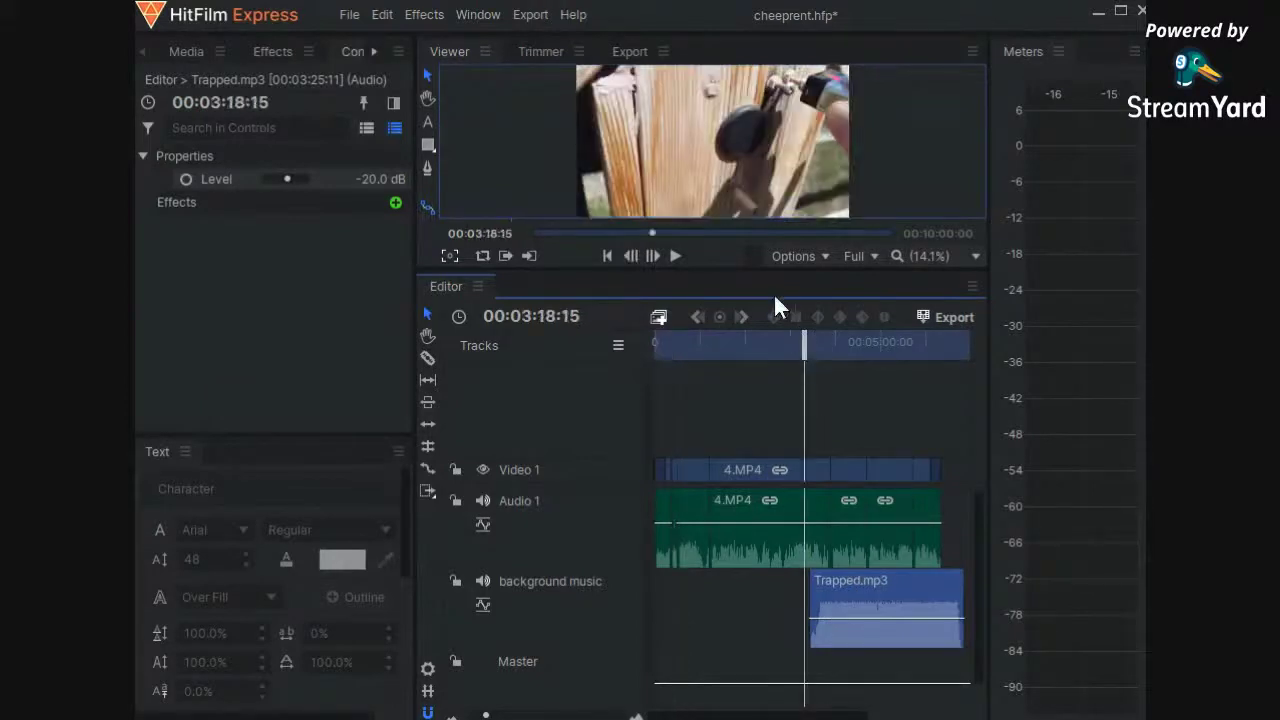
left_click_drag(714, 271, 694, 424)
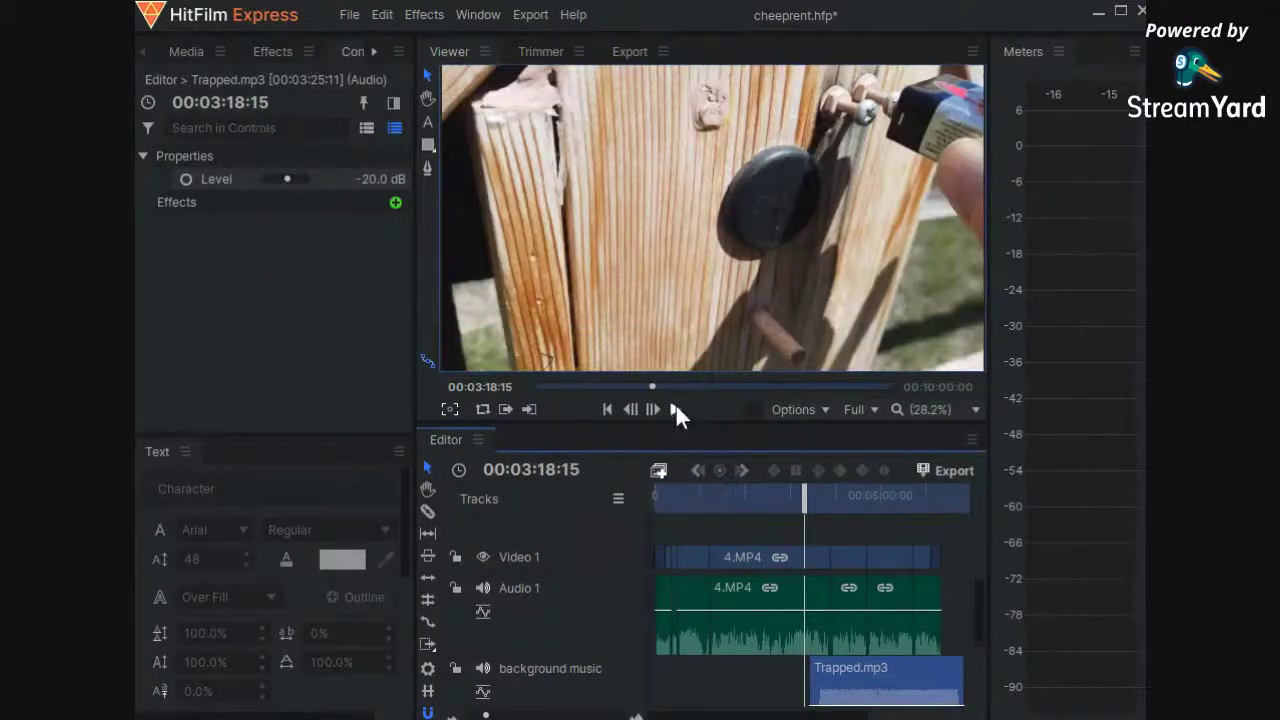
left_click(674, 408)
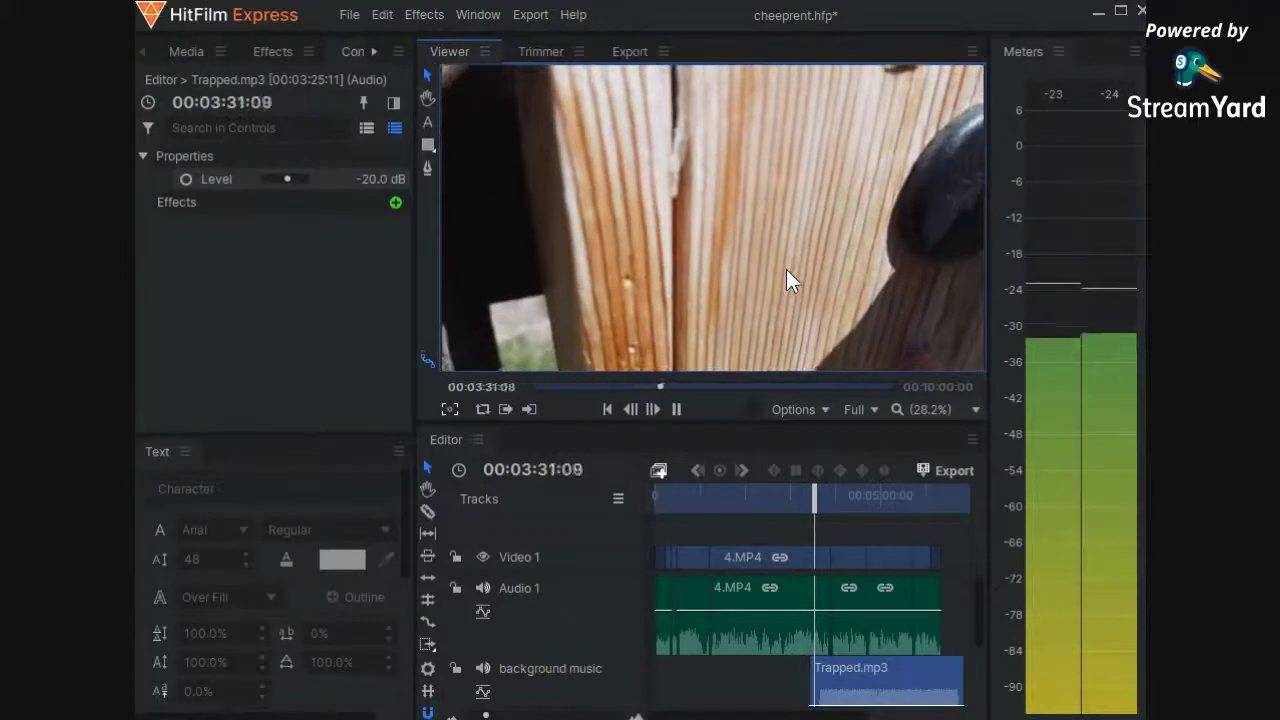
left_click(786, 268)
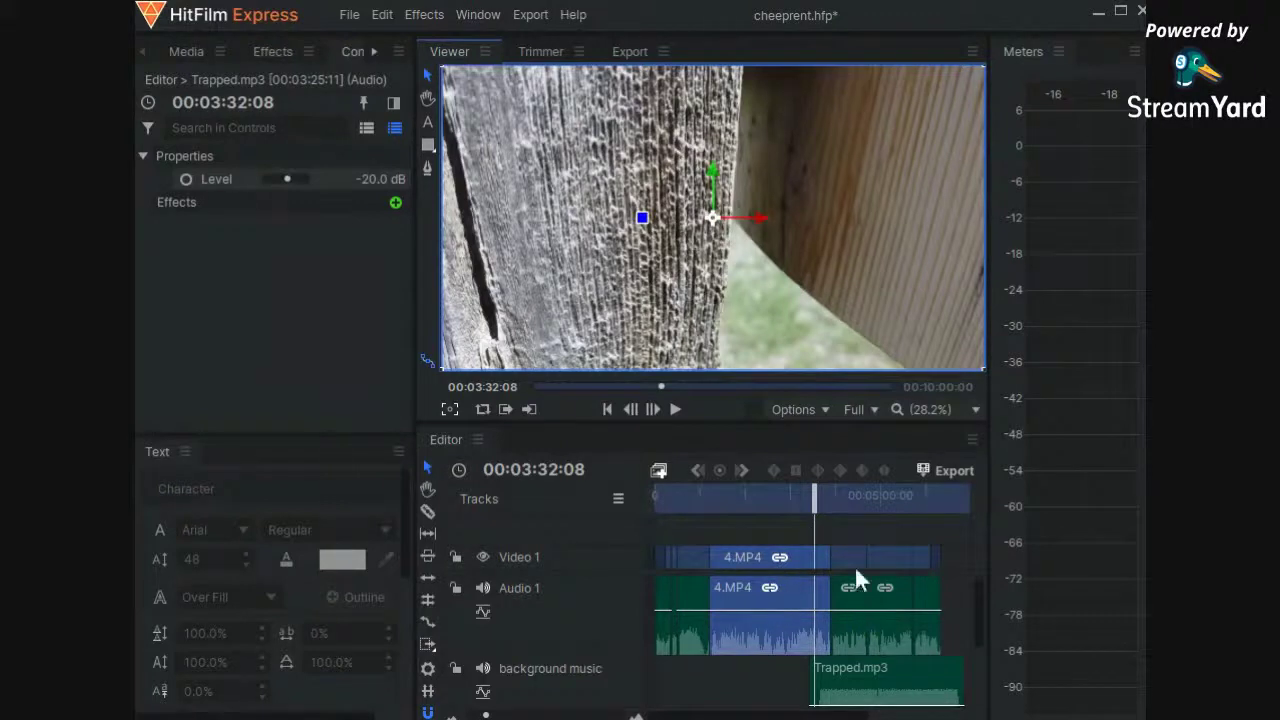
Move Trapped.mp3 earlier so it starts beneath the beginning of 4.MP4, and briefly play the mix from 00:02:29:20
left_click(856, 668)
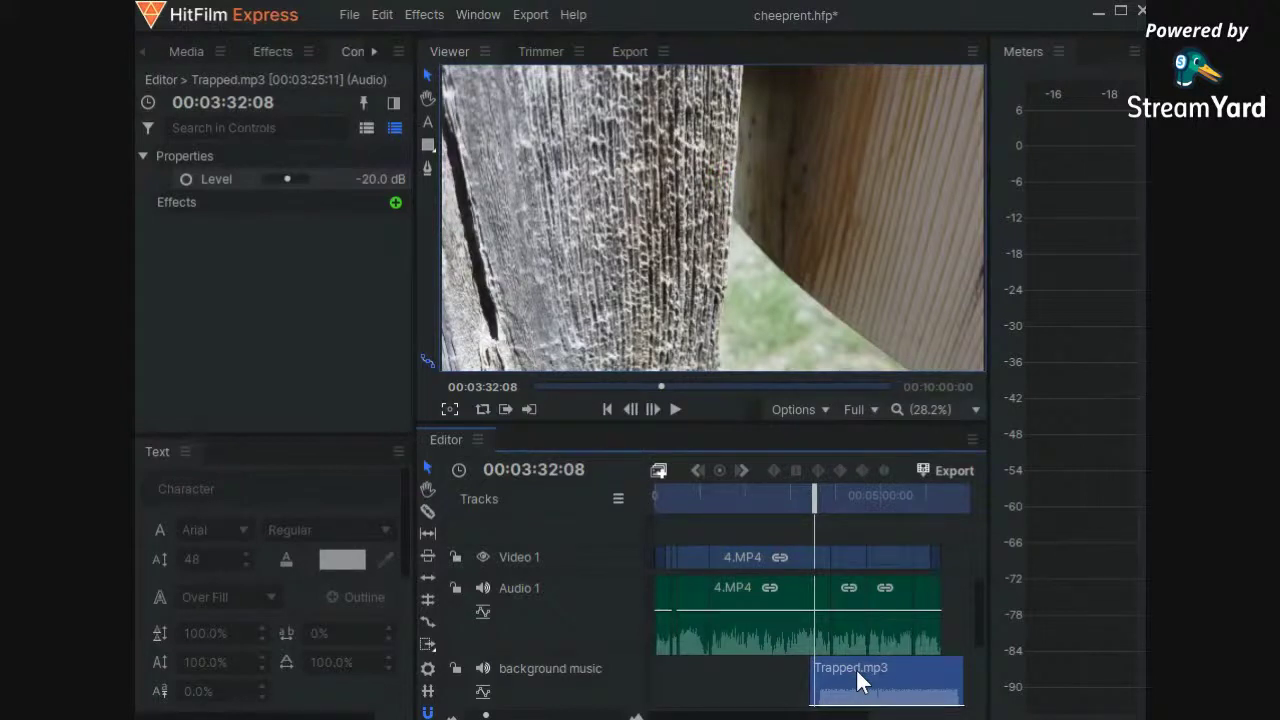
left_click_drag(856, 670, 766, 650)
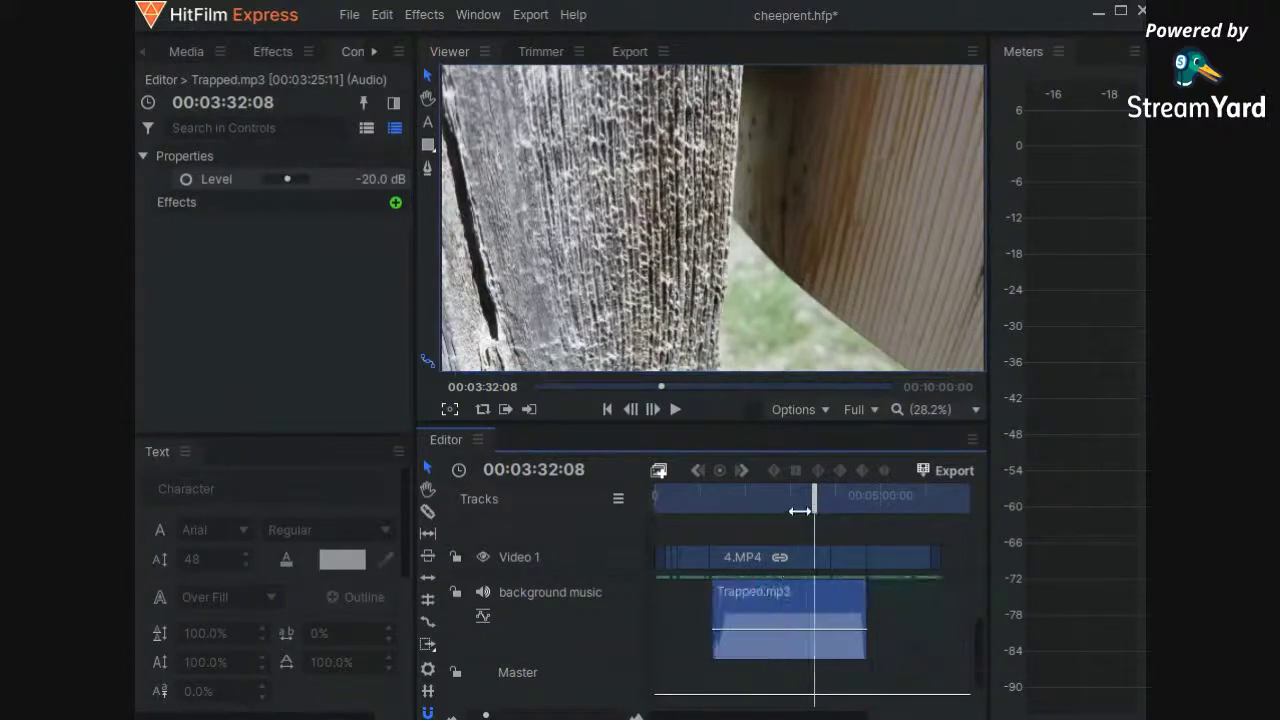
left_click_drag(816, 501, 766, 503)
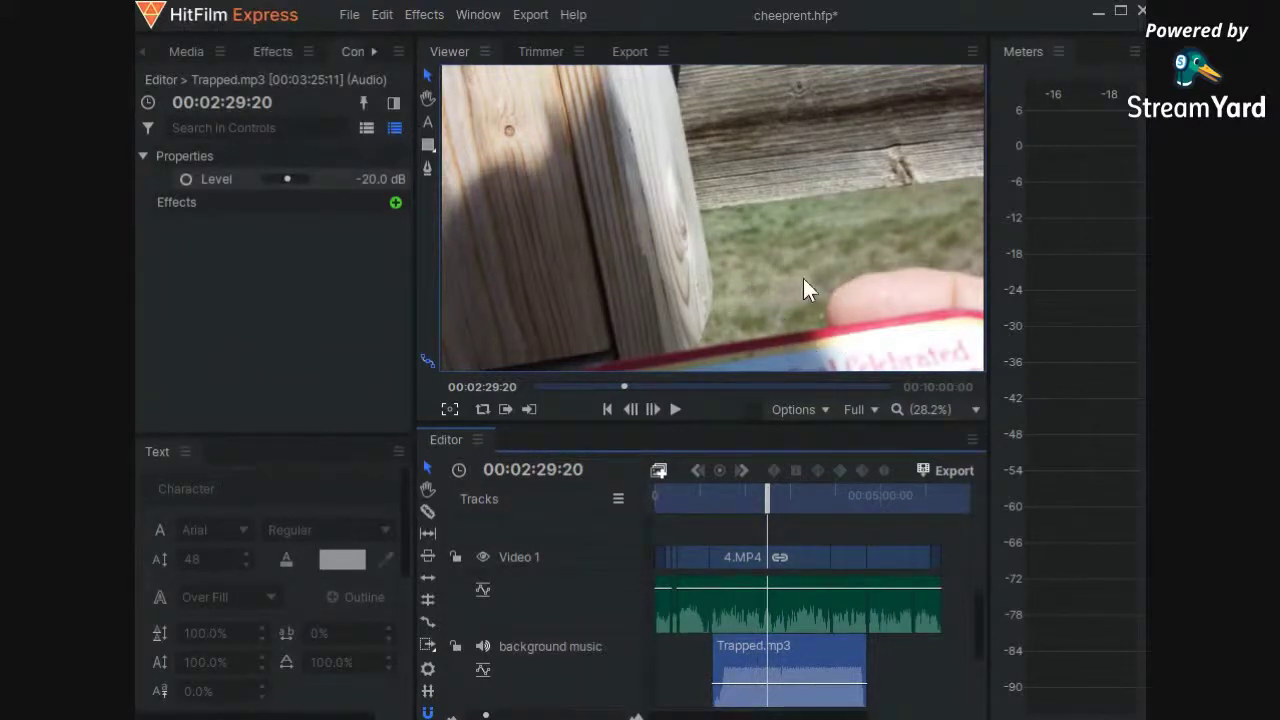
mouse_move(789, 591)
left_click(680, 407)
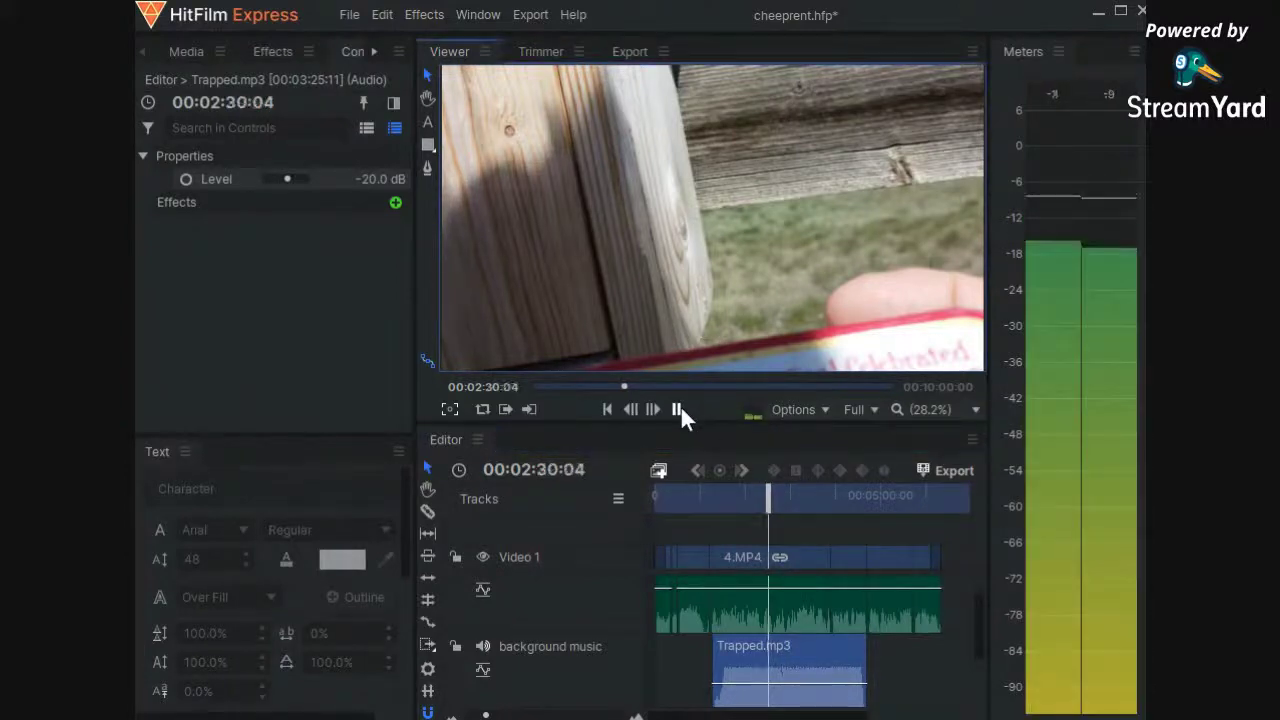
left_click(678, 409)
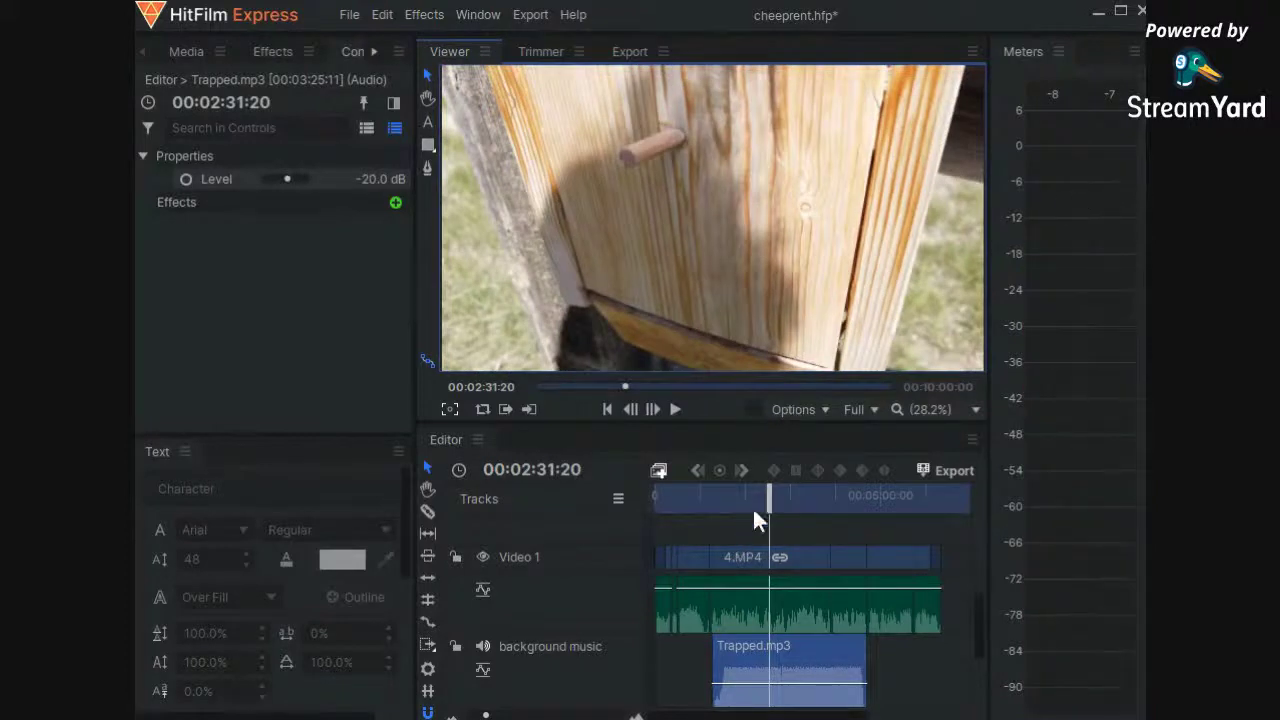
Lower the 4.MP4 audio level to -60 dB and play the sequence from 00:01:54:10 to about 00:01:59:18
left_click_drag(769, 487, 739, 490)
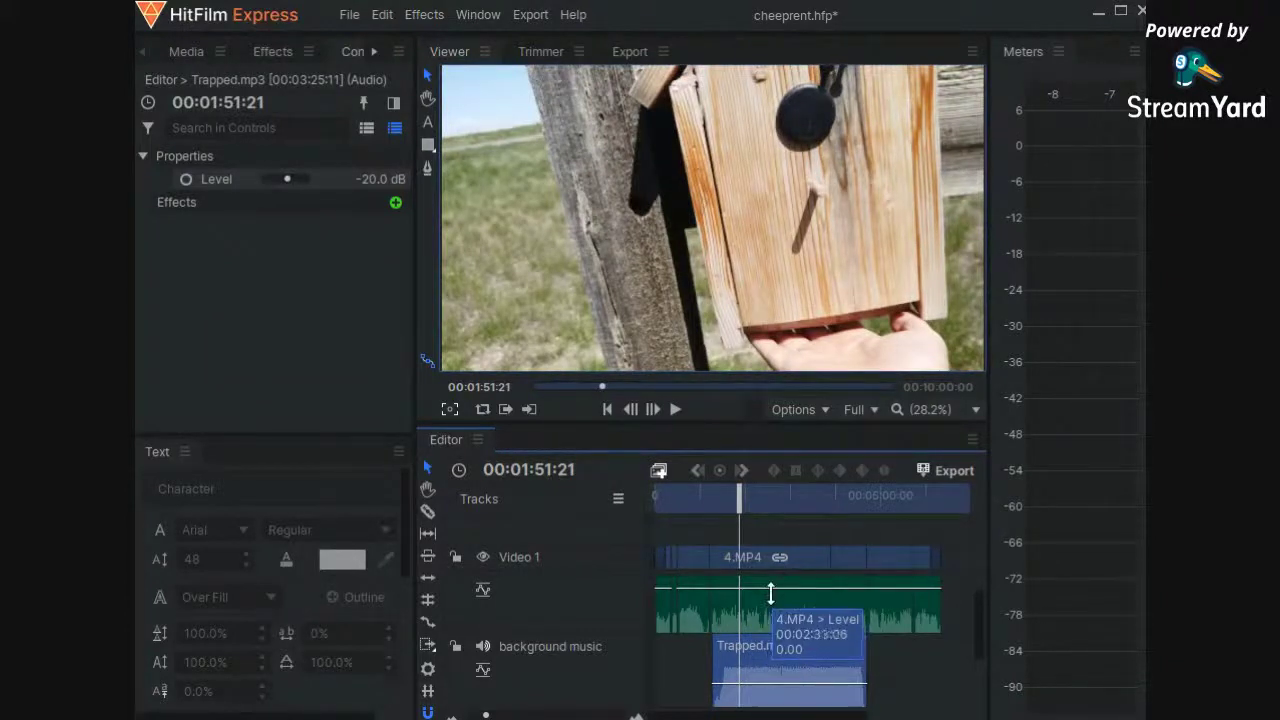
left_click(779, 612)
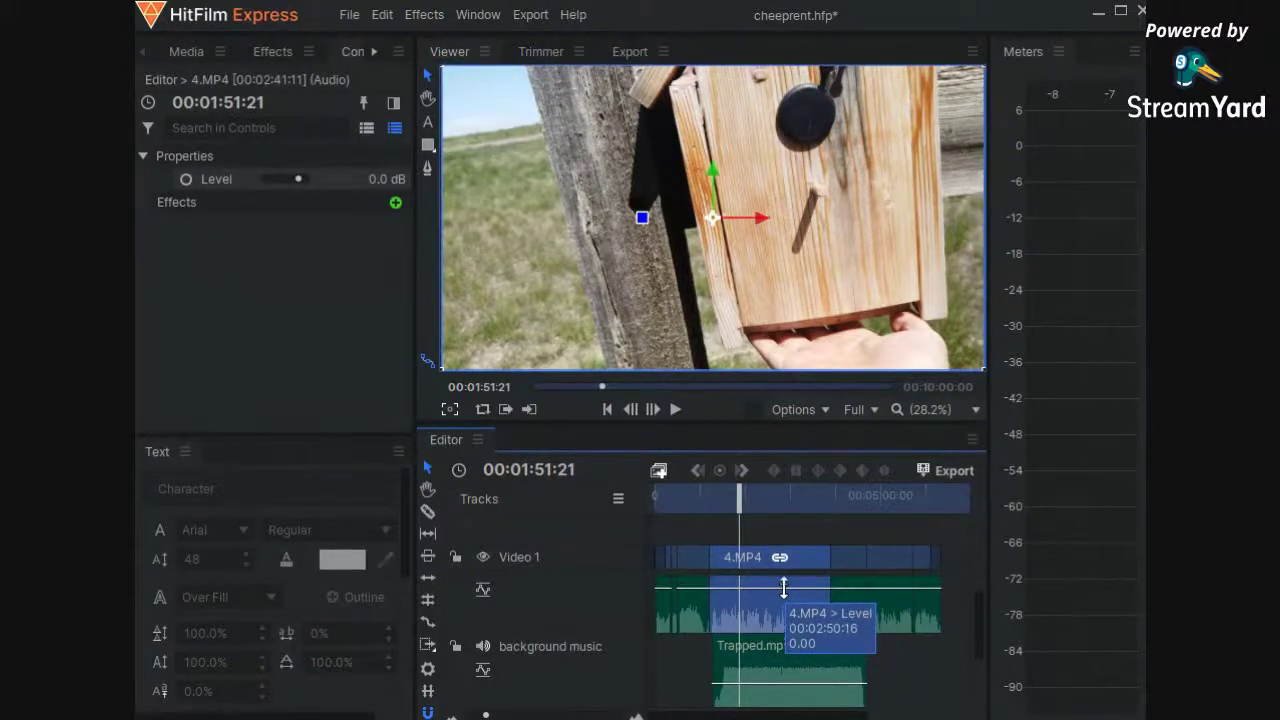
left_click_drag(784, 589, 789, 648)
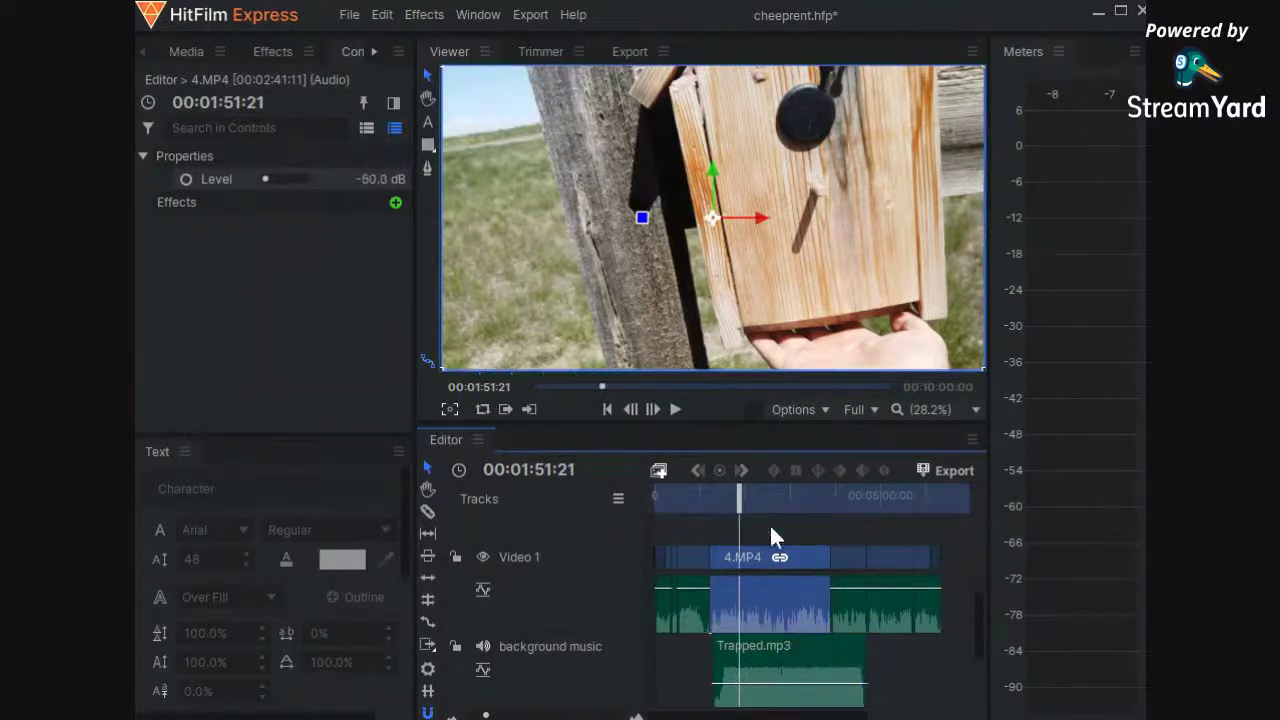
mouse_move(739, 503)
left_mouse_down()
mouse_move(725, 510)
mouse_move(740, 505)
left_mouse_up()
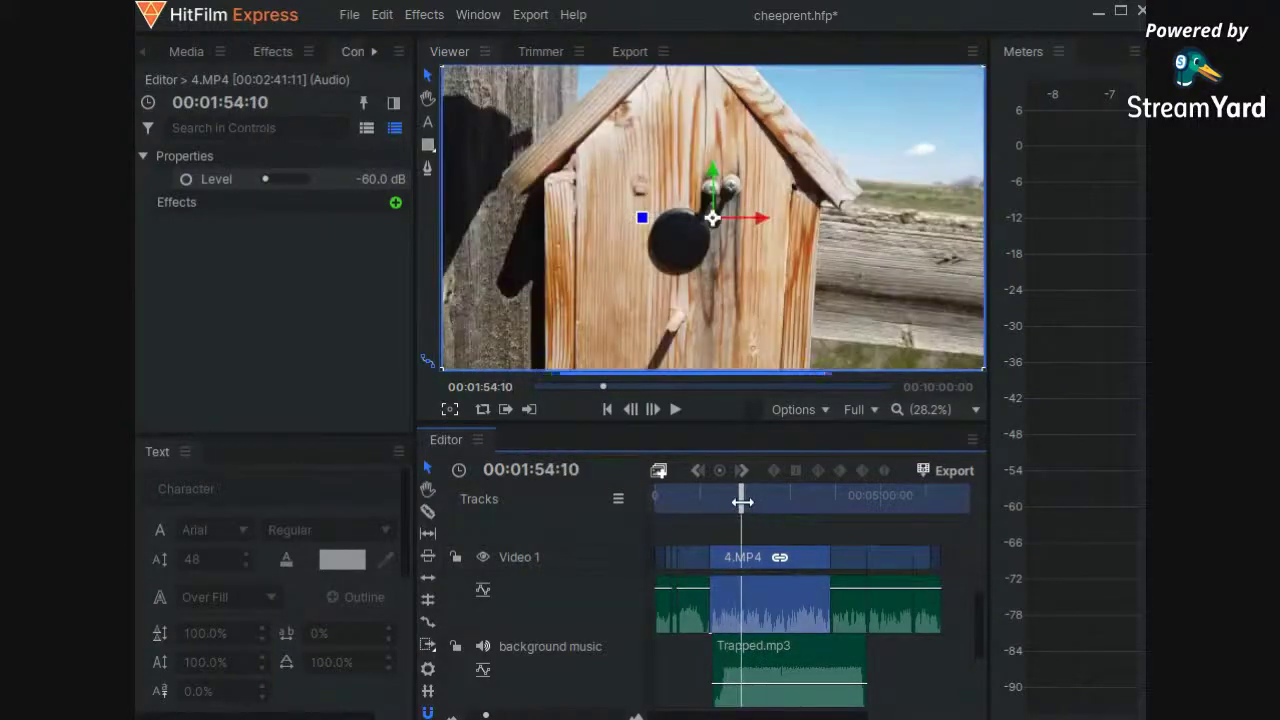
left_click(675, 410)
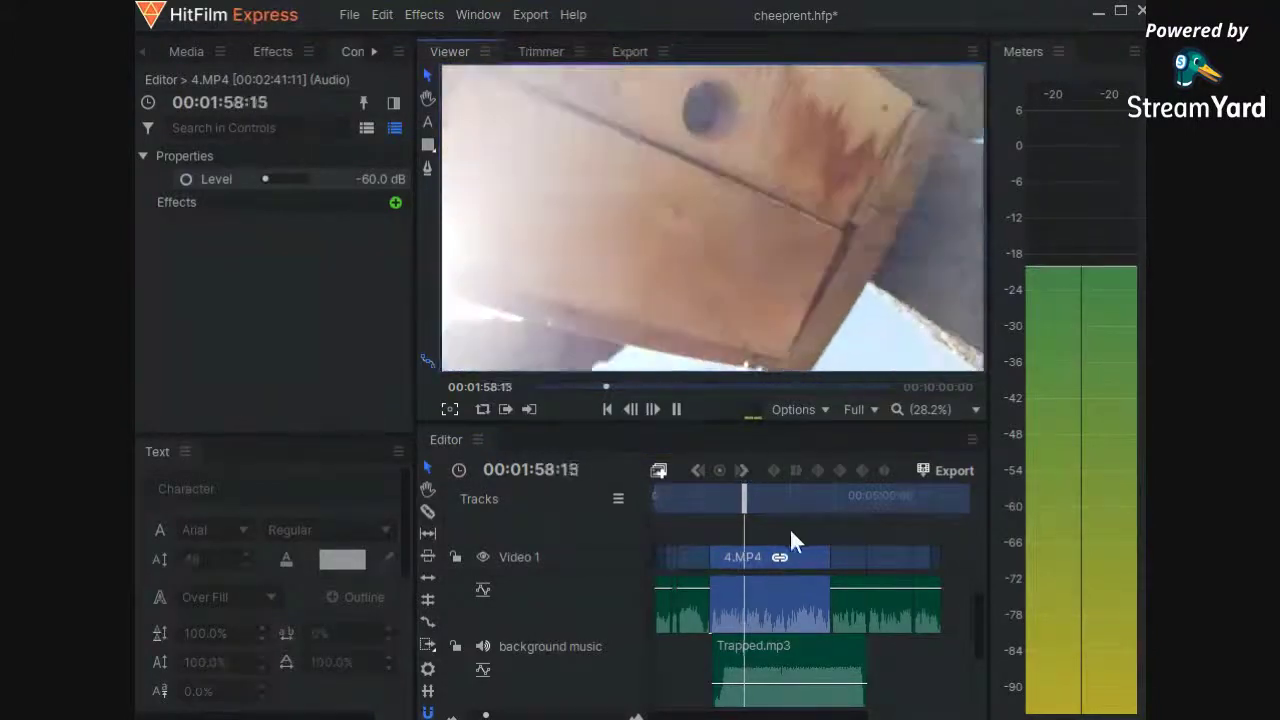
left_click(771, 581)
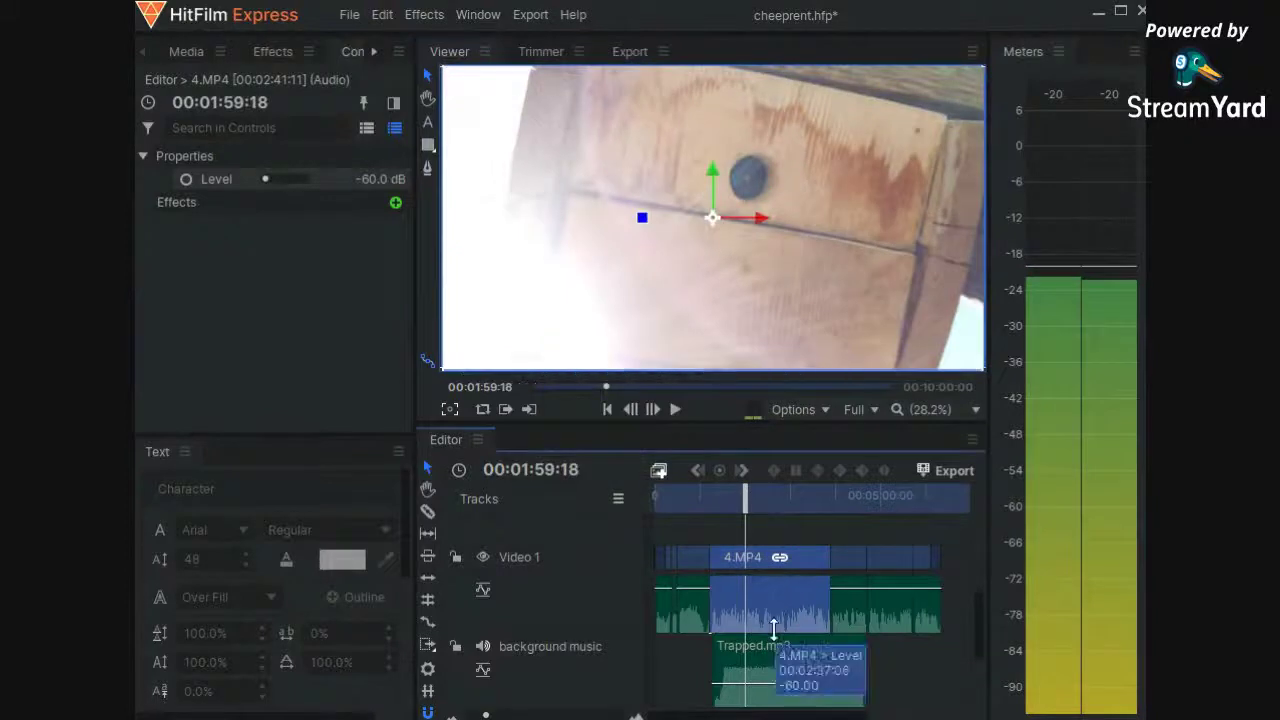
Raise the level of Trapped.mp3 to -1.3 dB and play the sequence from 00:01:44:28 while checking the meters
left_click(752, 664)
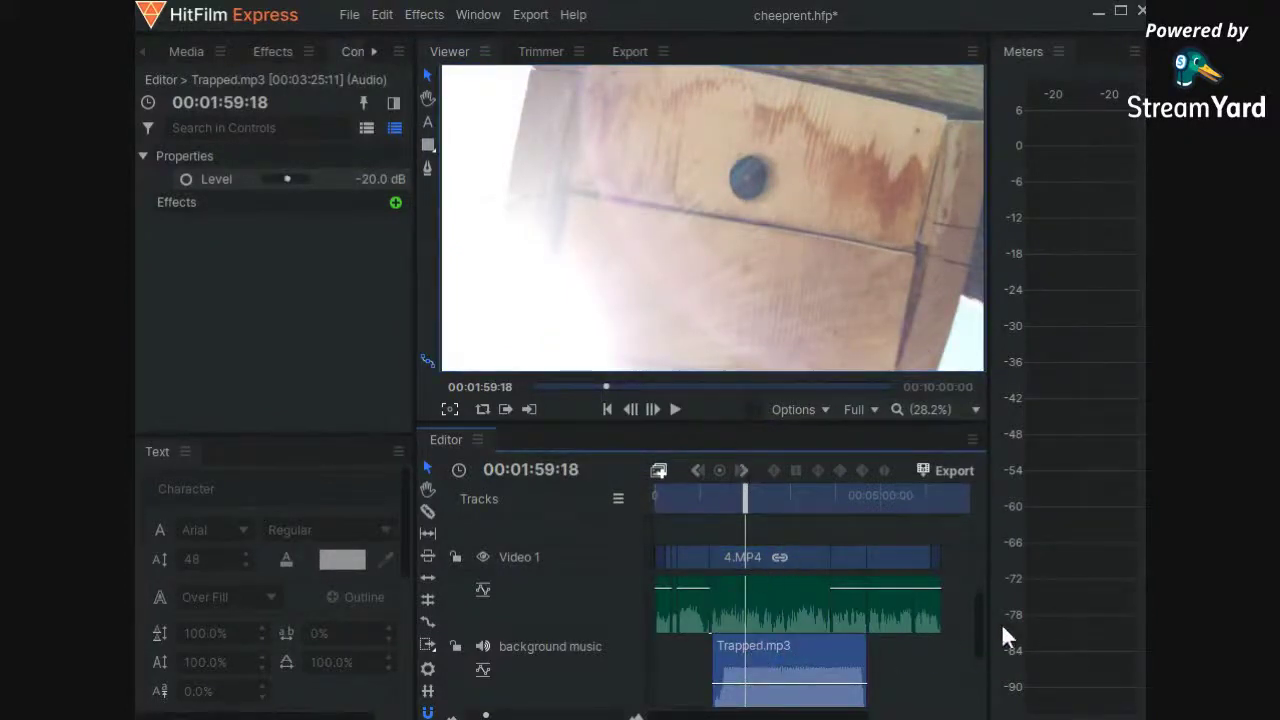
left_click_drag(979, 623, 982, 640)
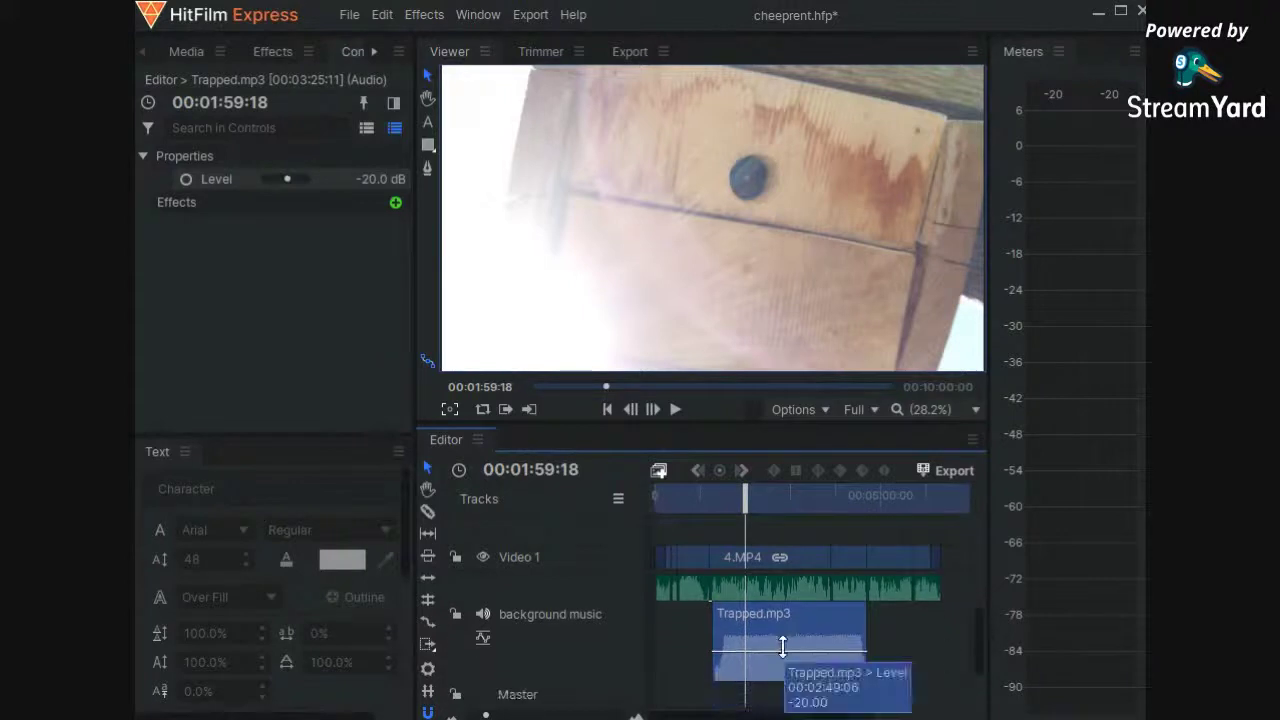
left_click_drag(782, 648, 782, 636)
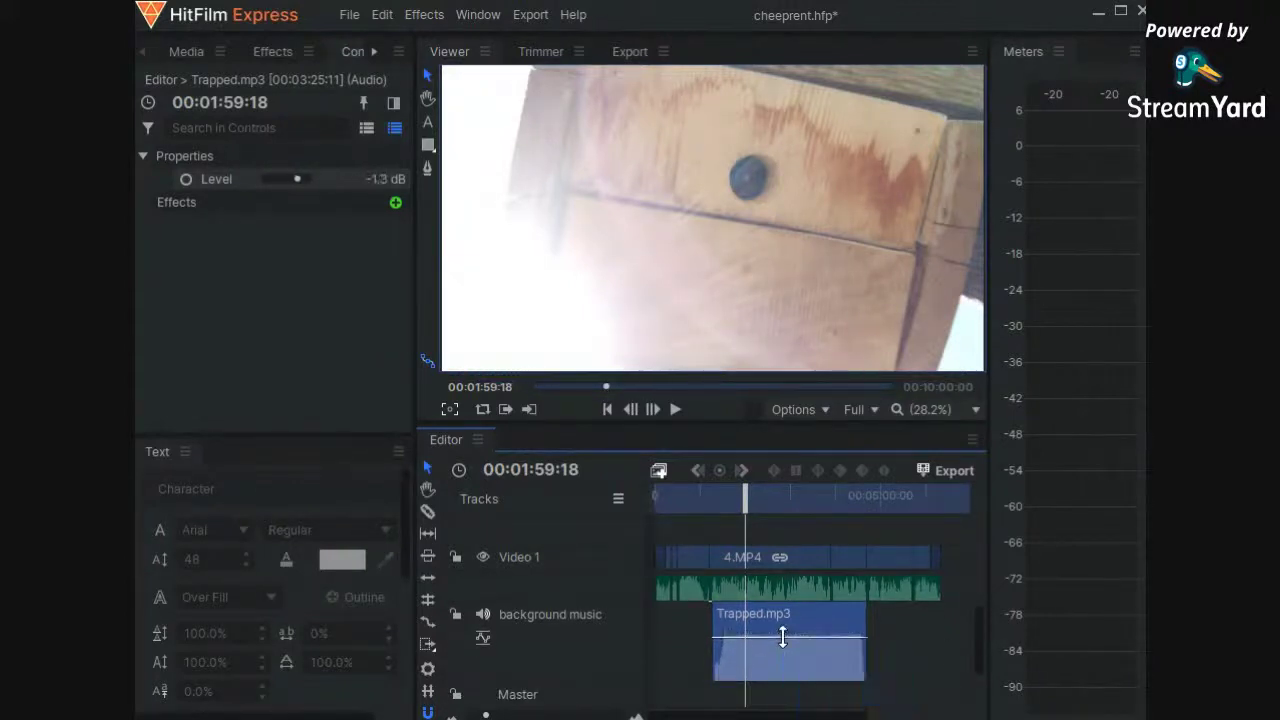
left_click_drag(746, 494, 734, 494)
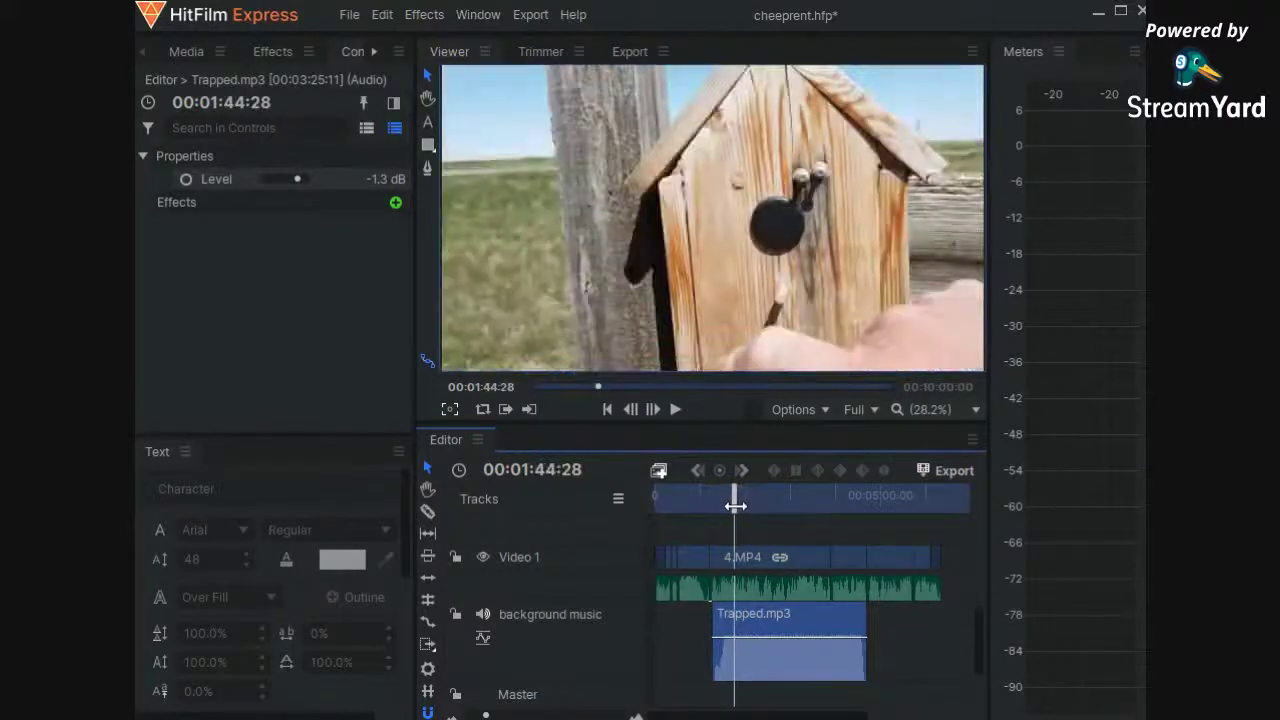
left_click(675, 410)
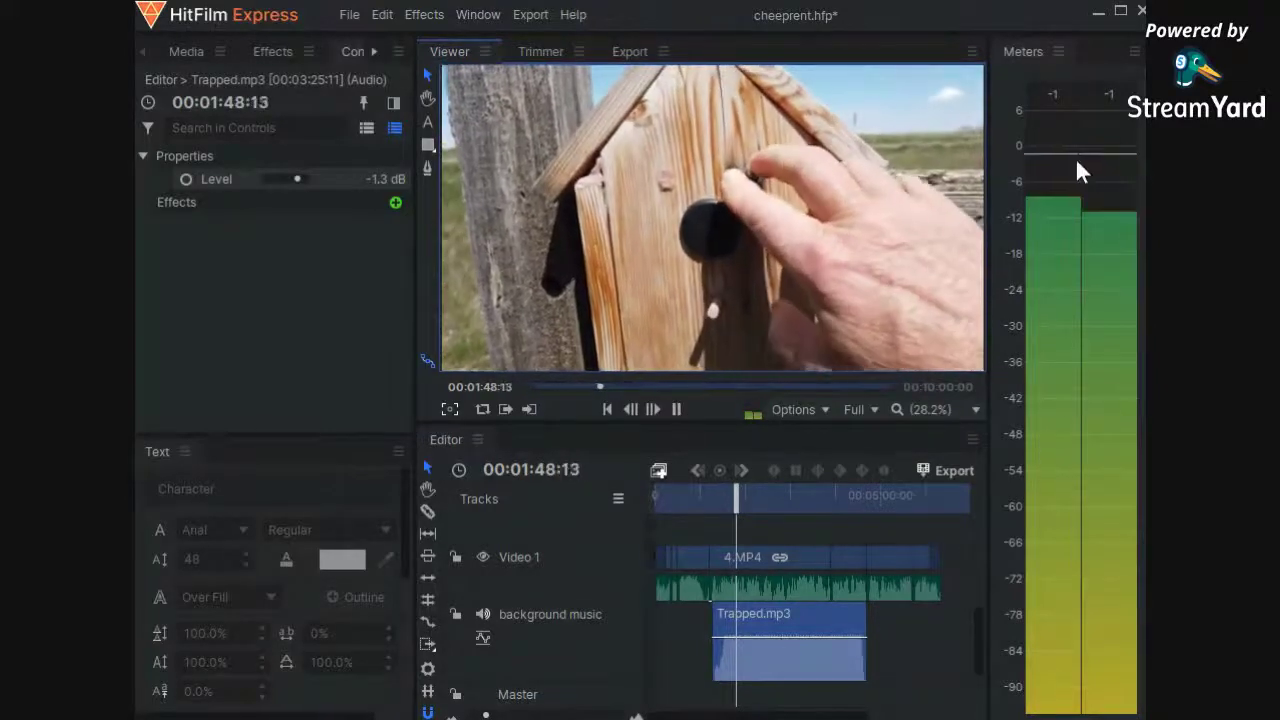
key("space")
Lower the Trapped.mp3 level to -10.6 dB and play the sequence from 00:01:50:00 to about 00:01:58:17
left_click_drag(780, 637, 780, 646)
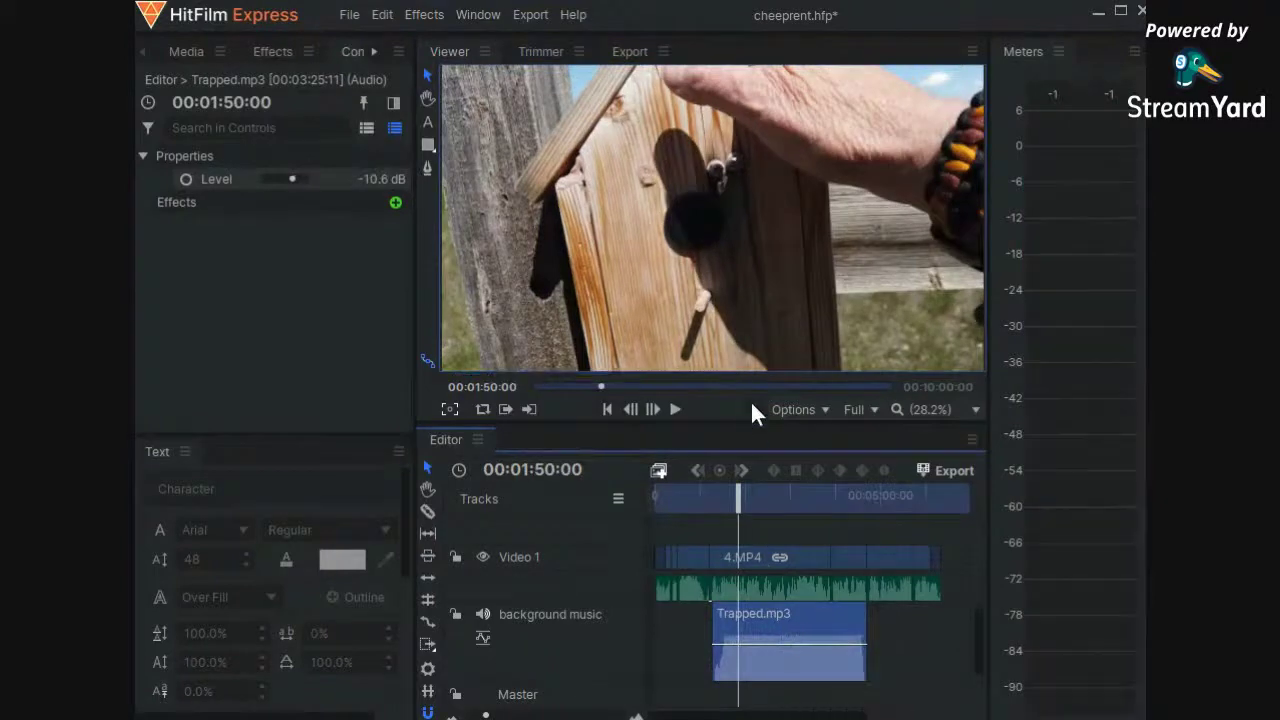
left_click(669, 408)
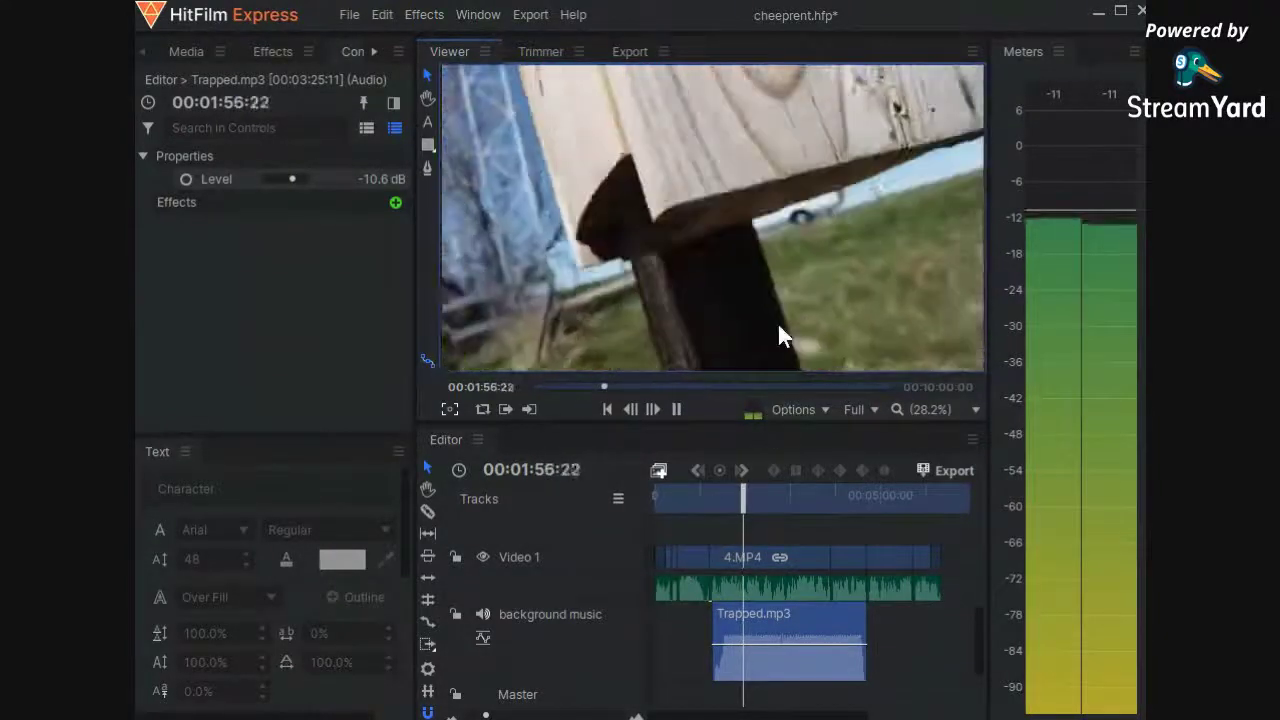
key("space")
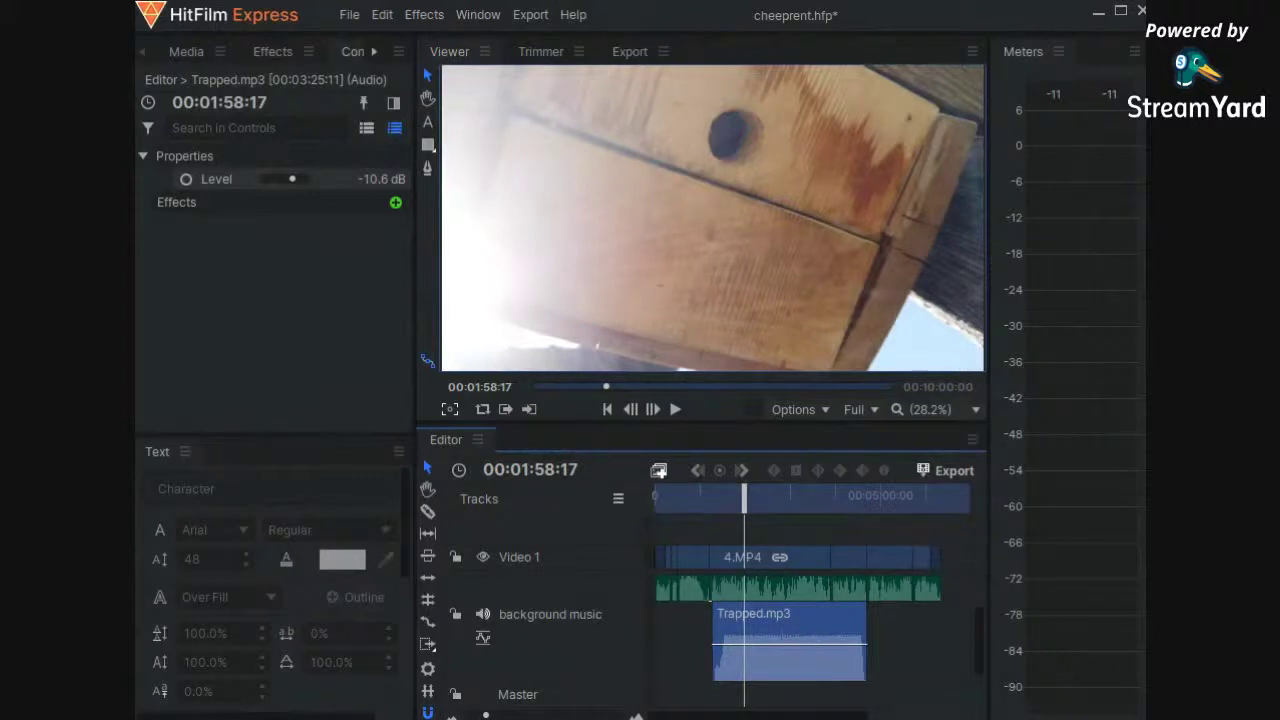
Delete Trapped.mp3 from the background music track and raise the 4.MP4 audio level back in line with its neighbouring clips
key("Delete")
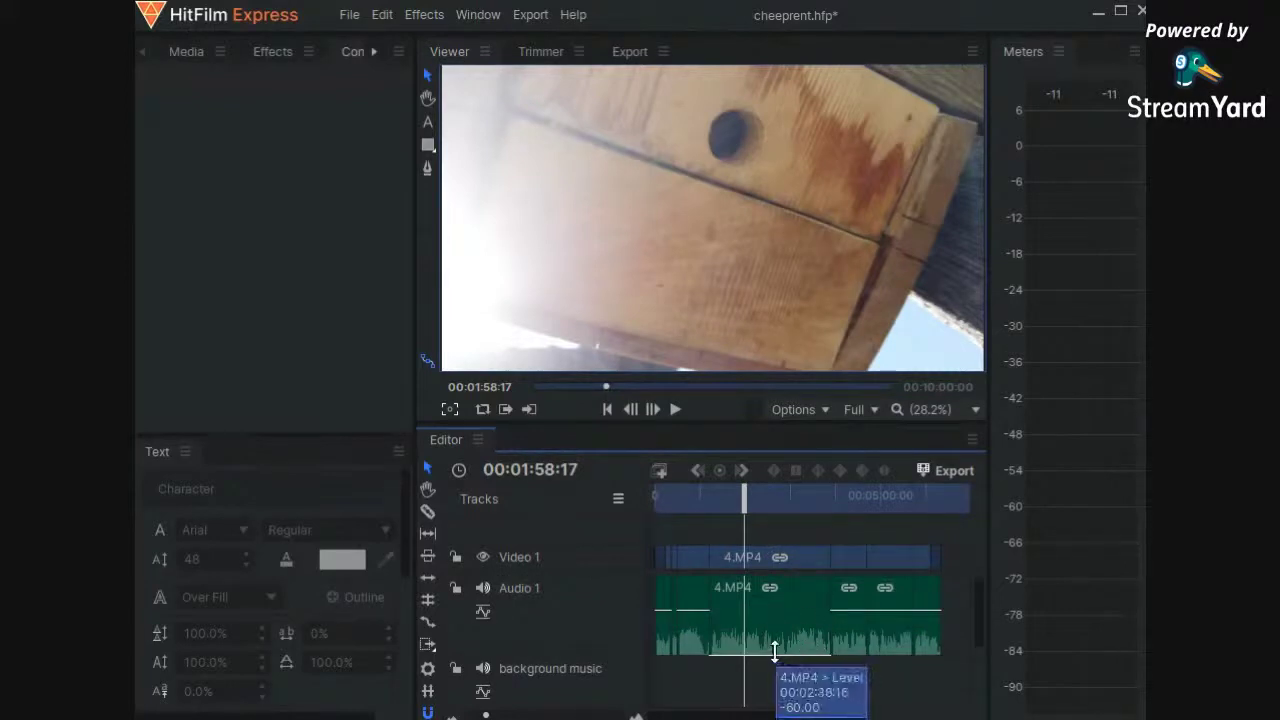
left_click_drag(774, 655, 779, 609)
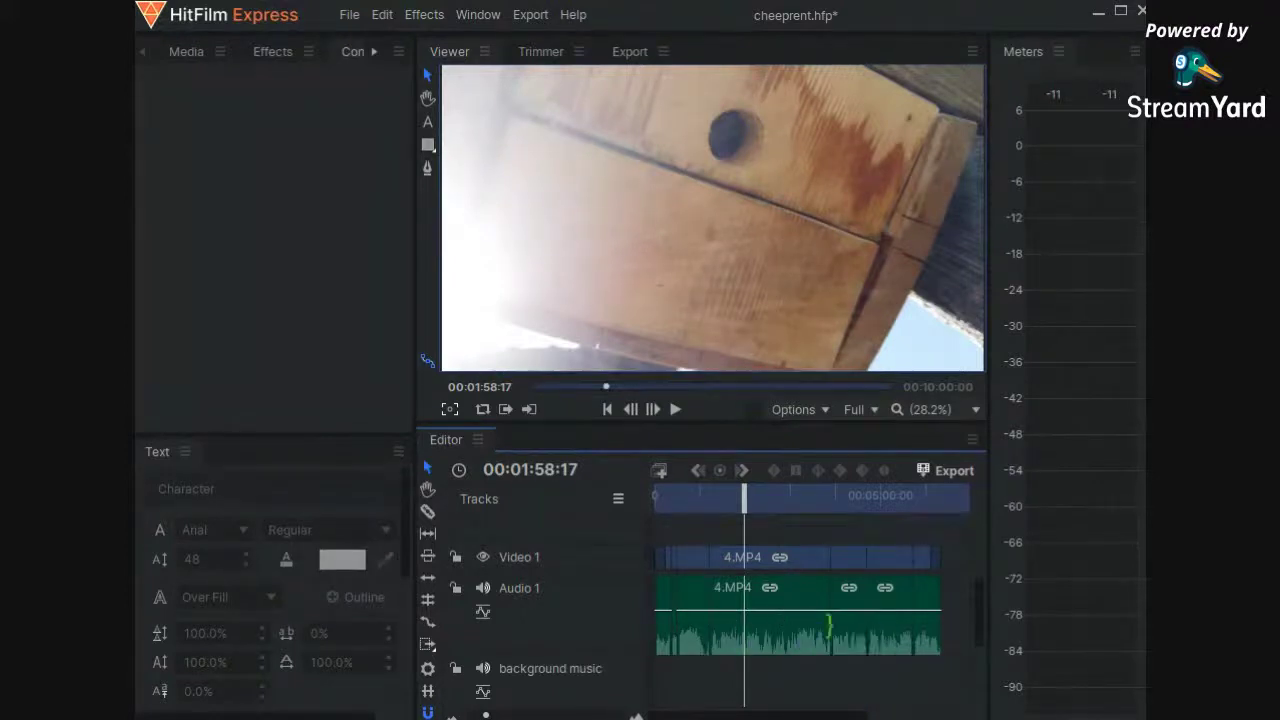
Play the sequence from 00:01:58:17 to check the original audio, and return the playhead to 00:01:45:03
left_click(676, 409)
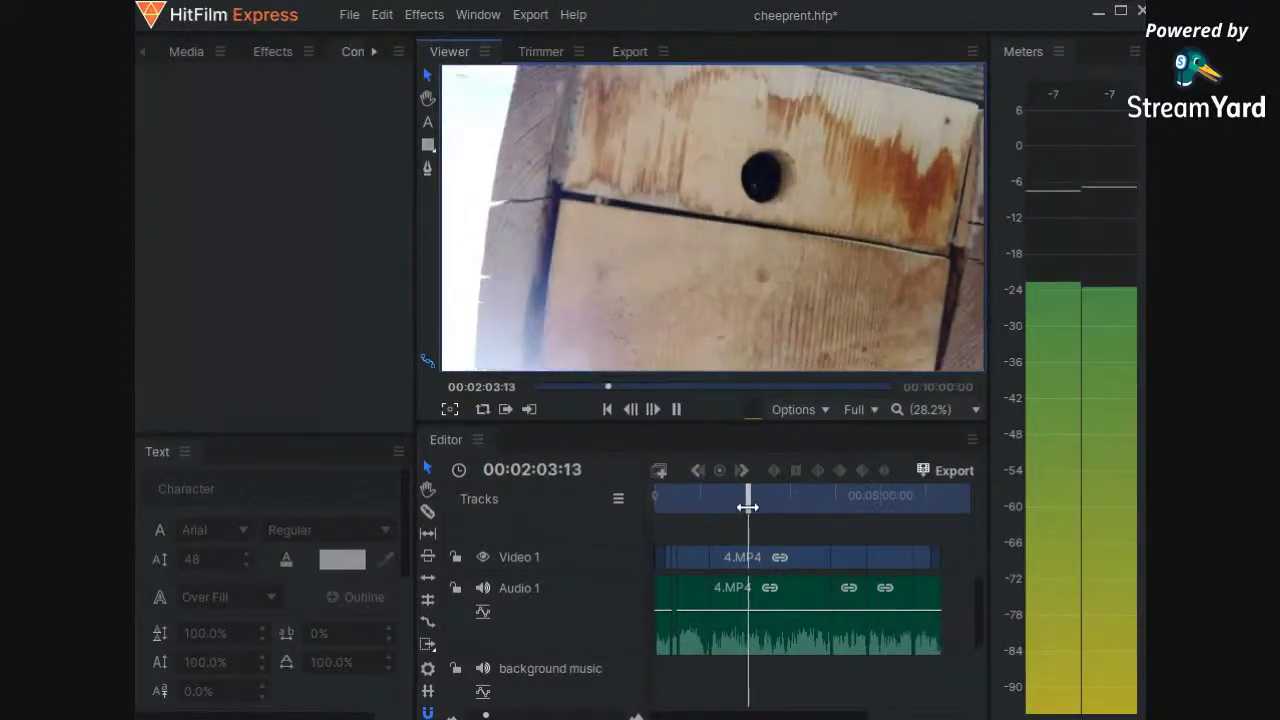
left_click(751, 500)
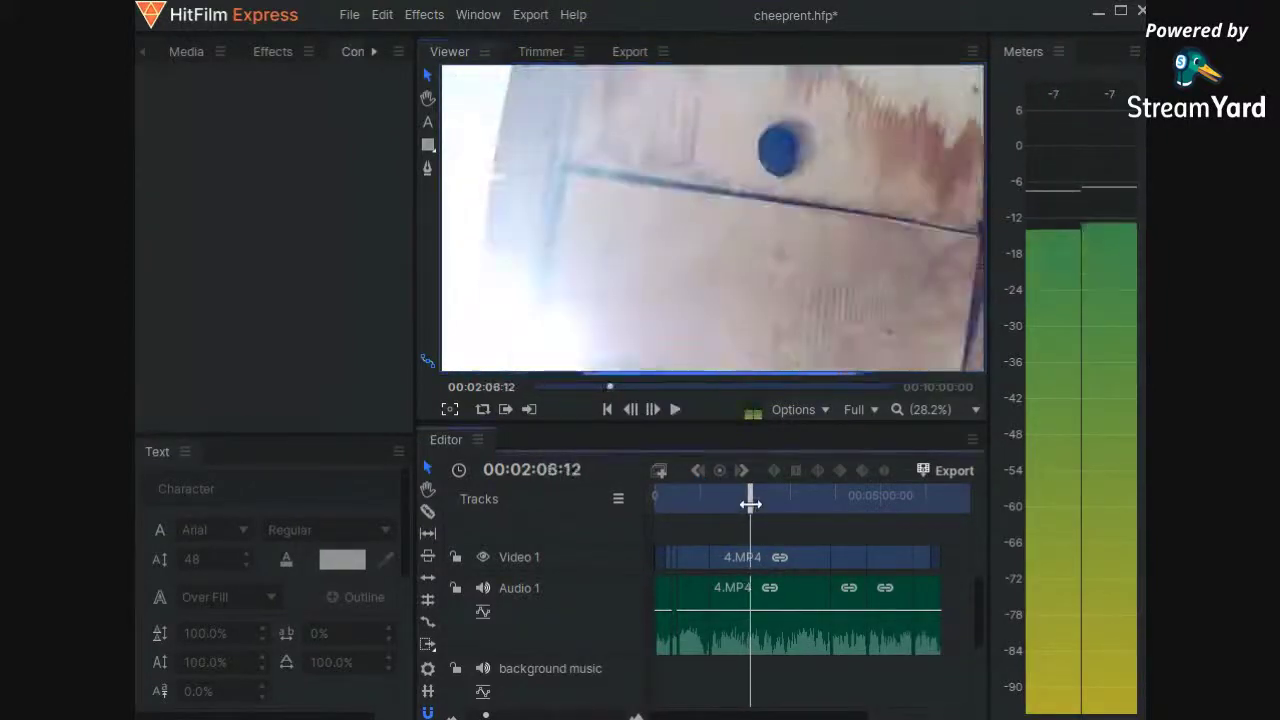
mouse_move(749, 503)
left_mouse_down()
mouse_move(854, 509)
mouse_move(734, 500)
left_mouse_up()
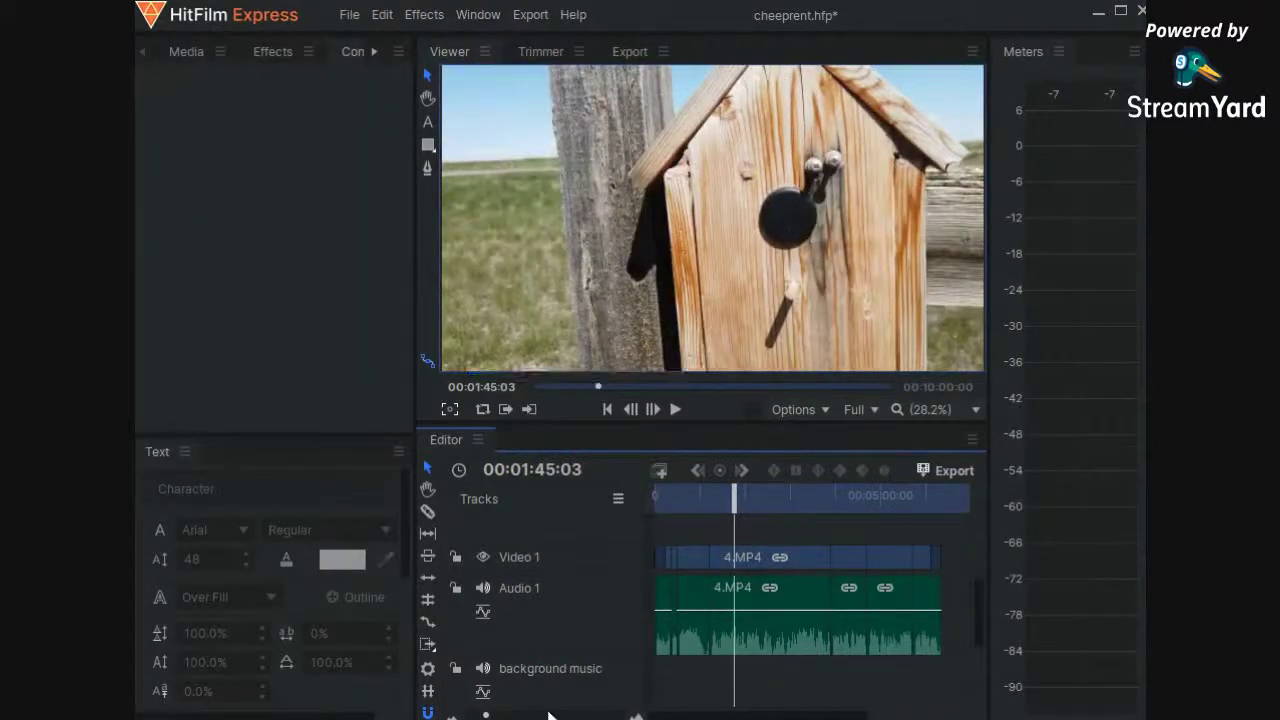
Scrub through the whole edited sequence from its start to just past the last clip, and return the playhead to 00:00:00:00
scroll(548, 716, "up", 3)
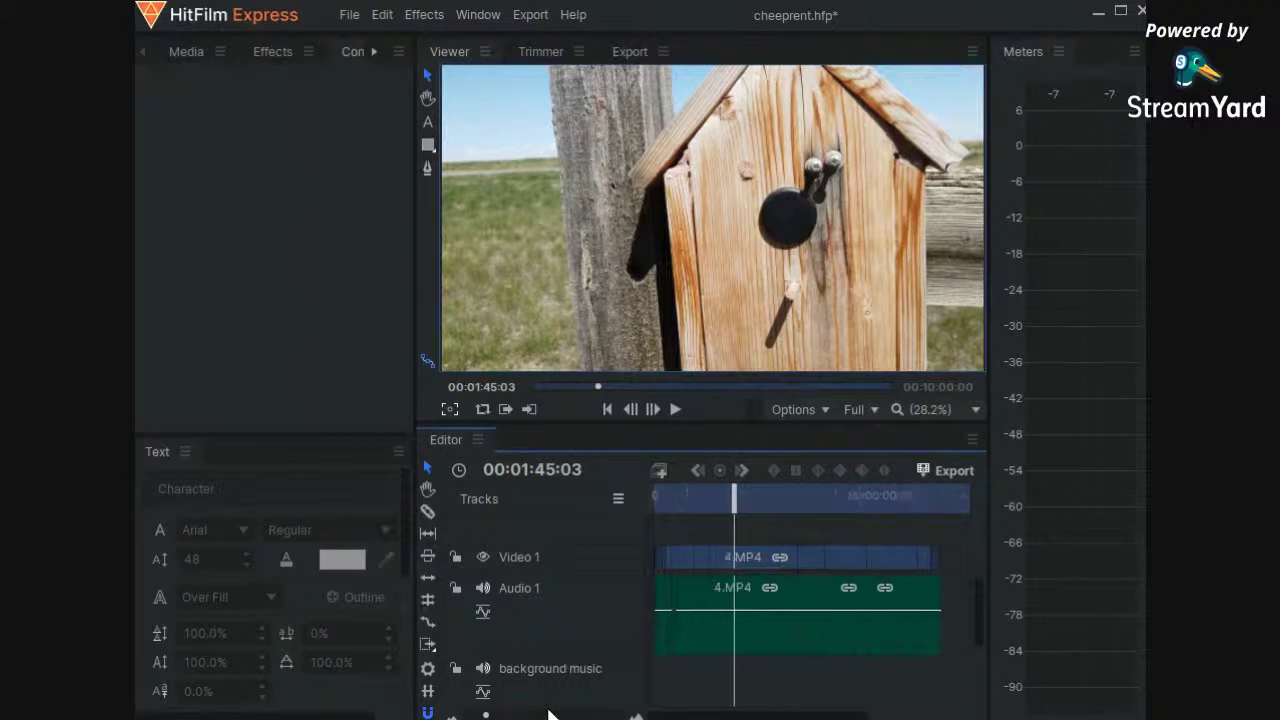
scroll(548, 716, "down", 1)
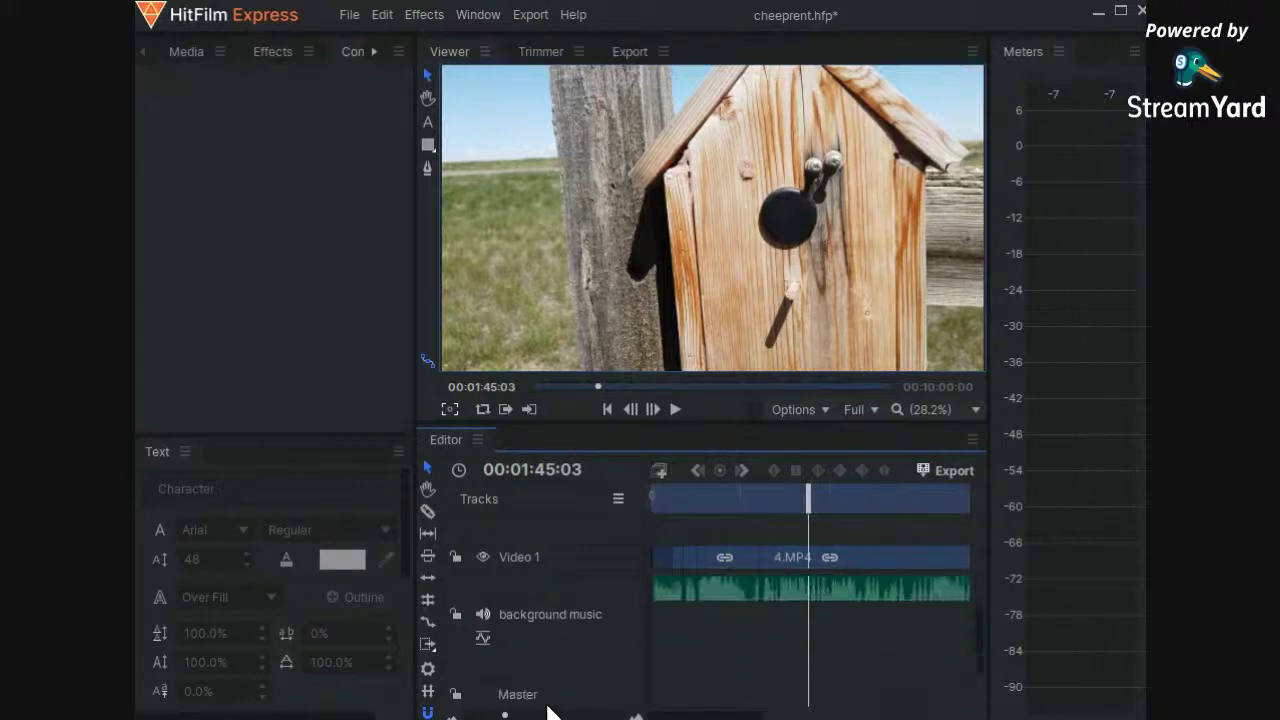
scroll(548, 716, "down", 4)
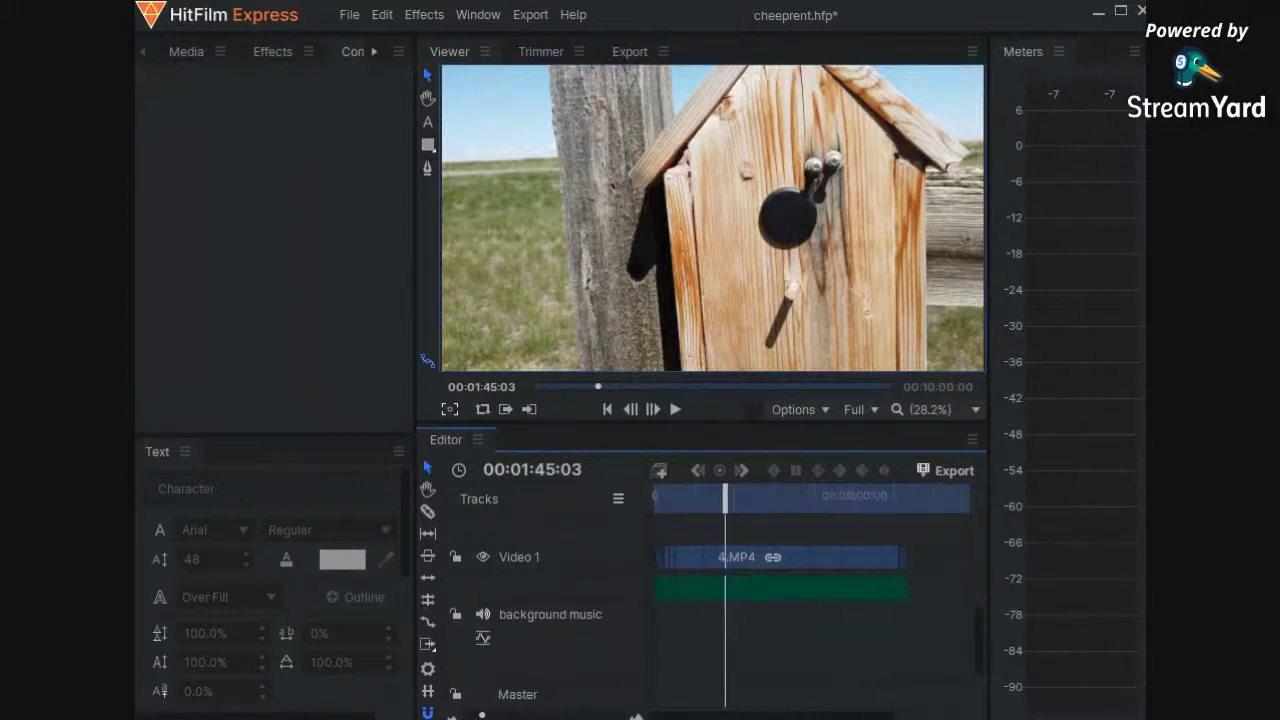
left_click_drag(709, 496, 655, 500)
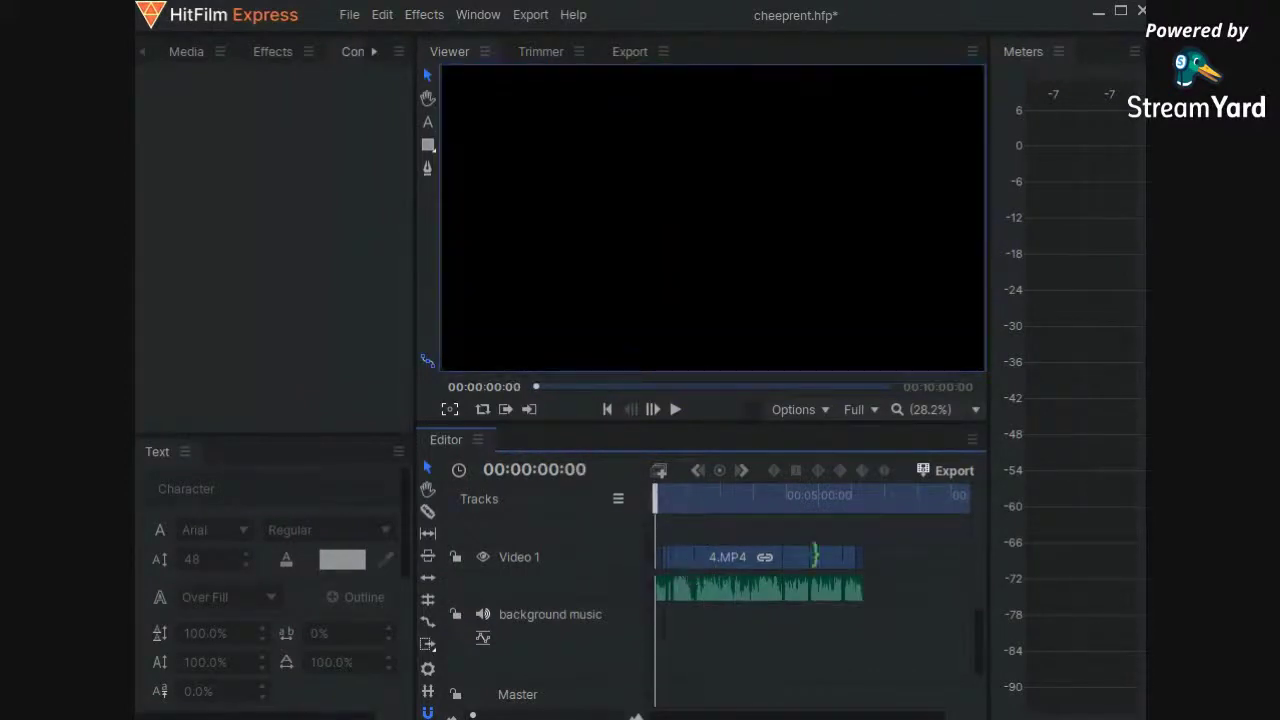
left_click_drag(654, 495, 866, 516)
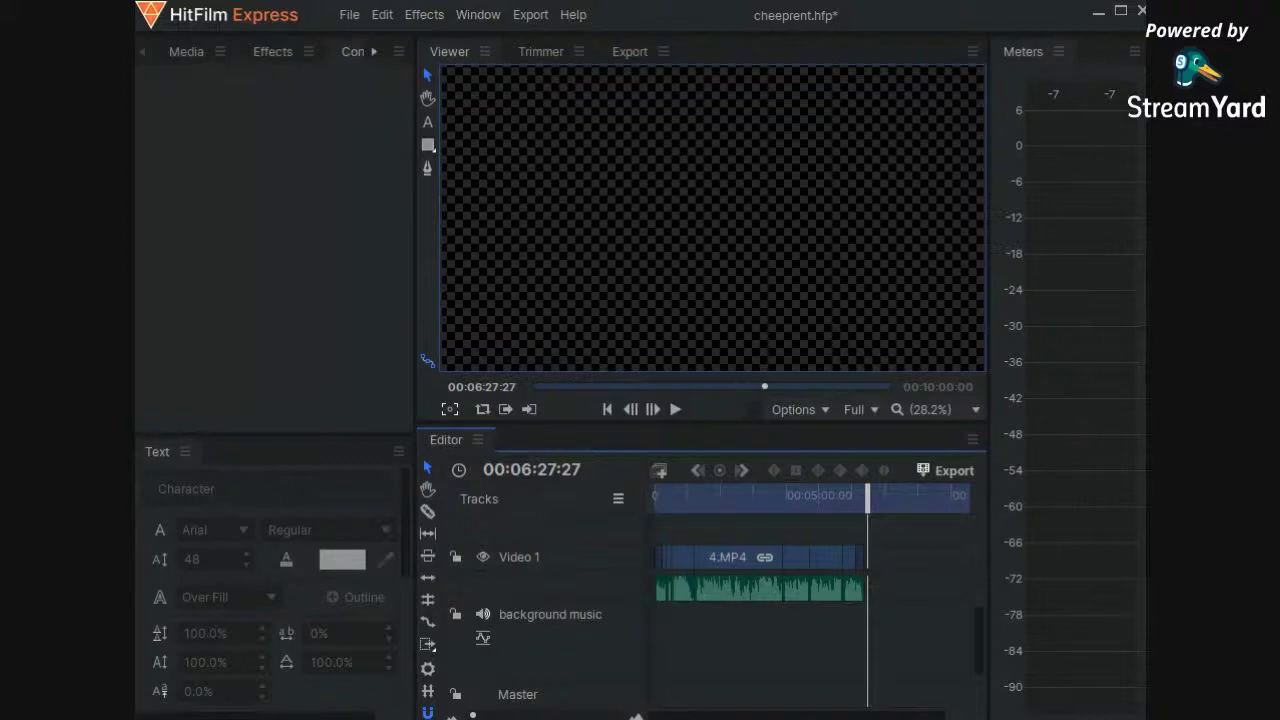
left_click_drag(868, 506, 623, 594)
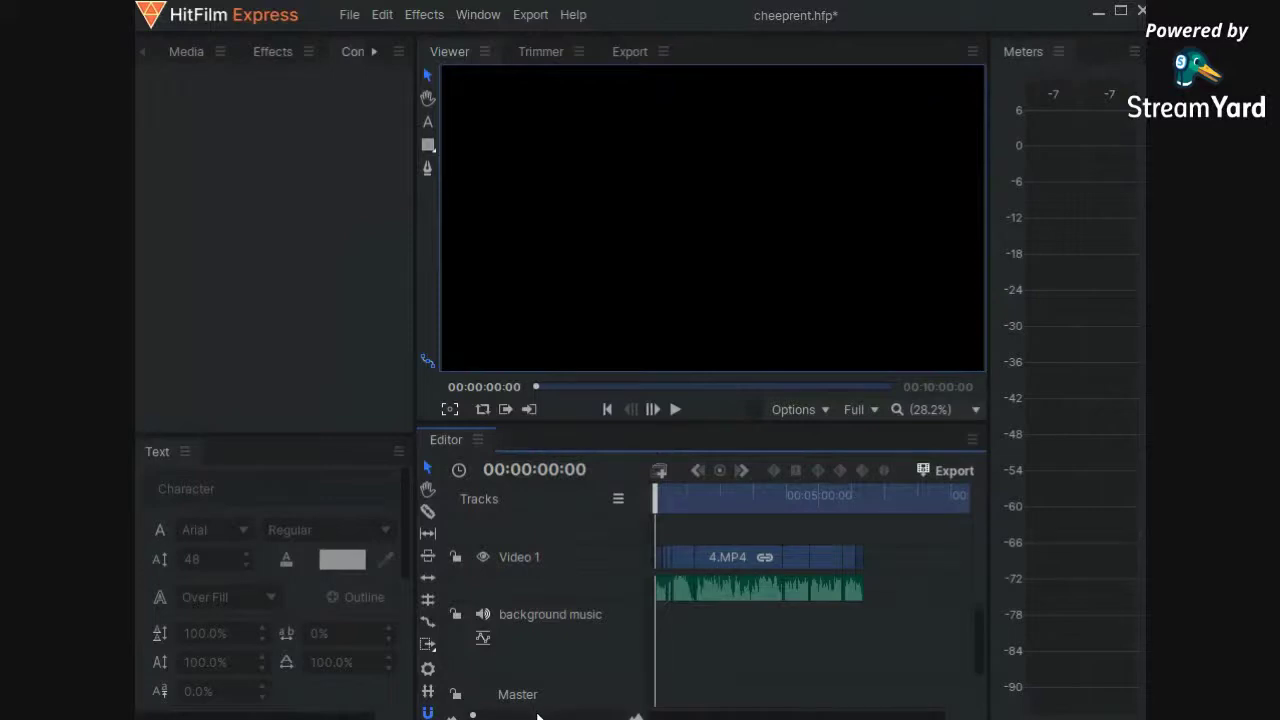
scroll(537, 716, "up", 5)
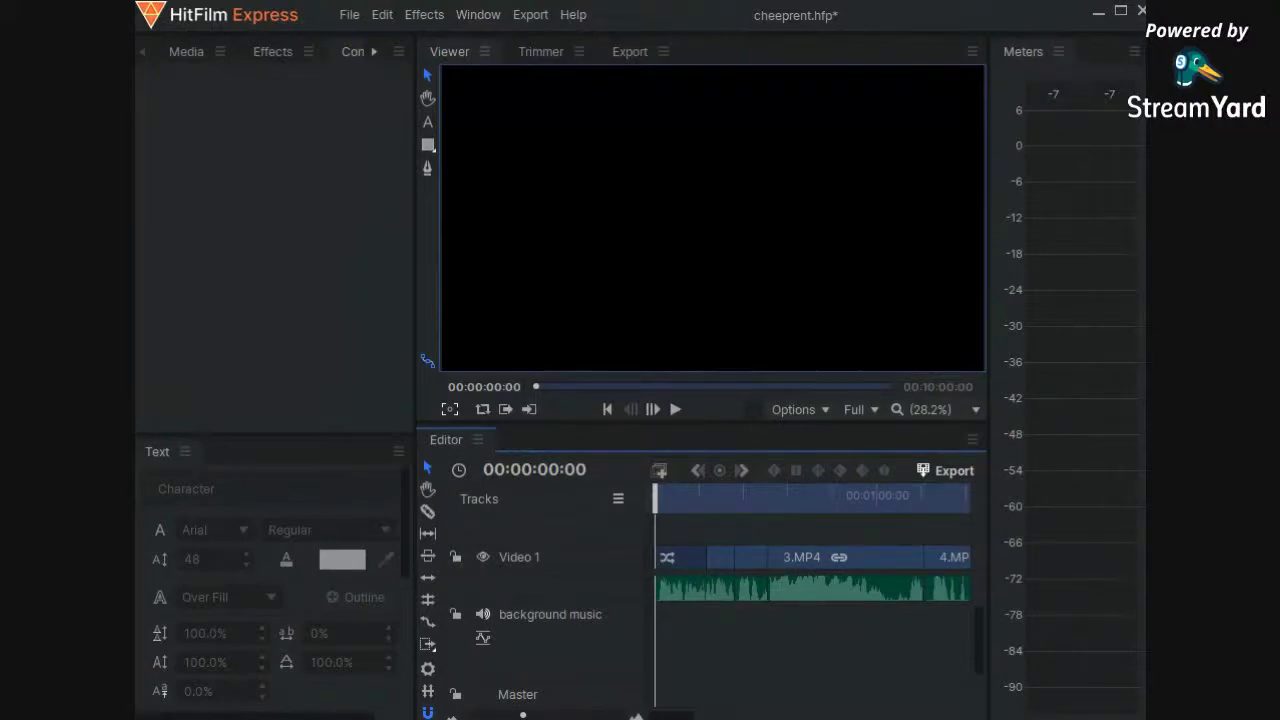
Add the cheeprent timeline to the export queue and name its output file cheeprent in the youtube folder
left_click(1084, 576)
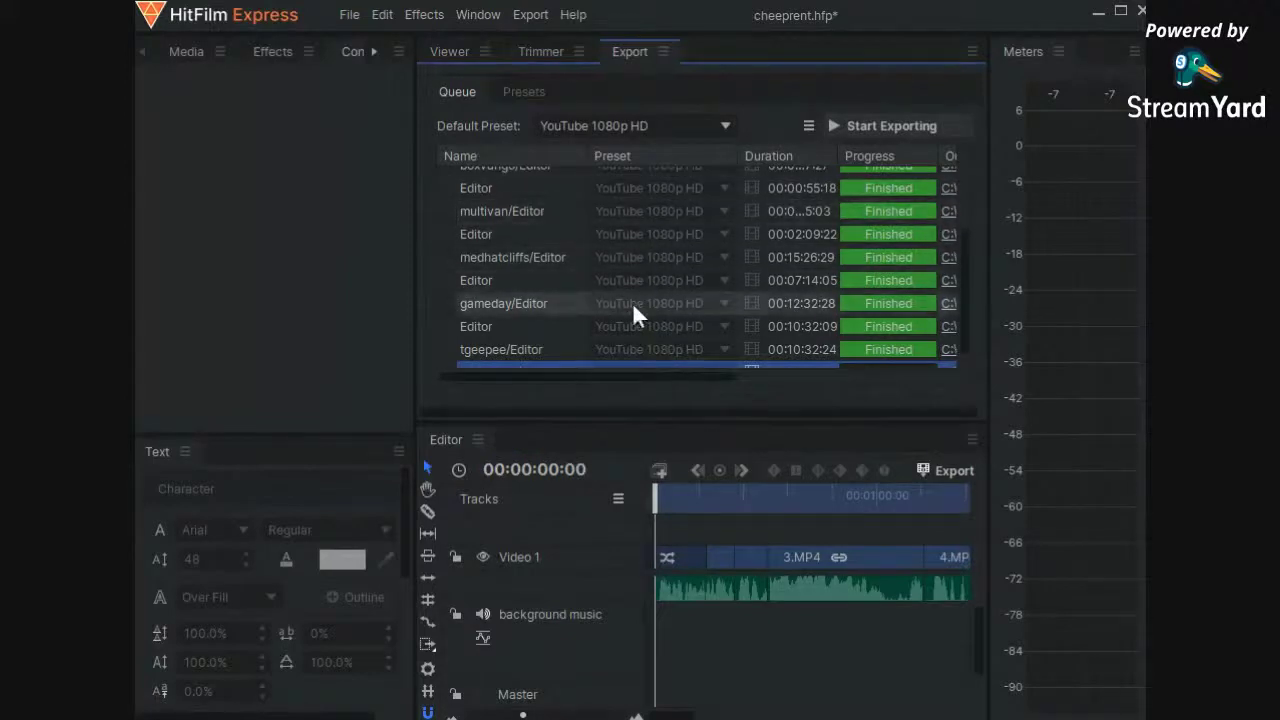
scroll(821, 290, "down", 1)
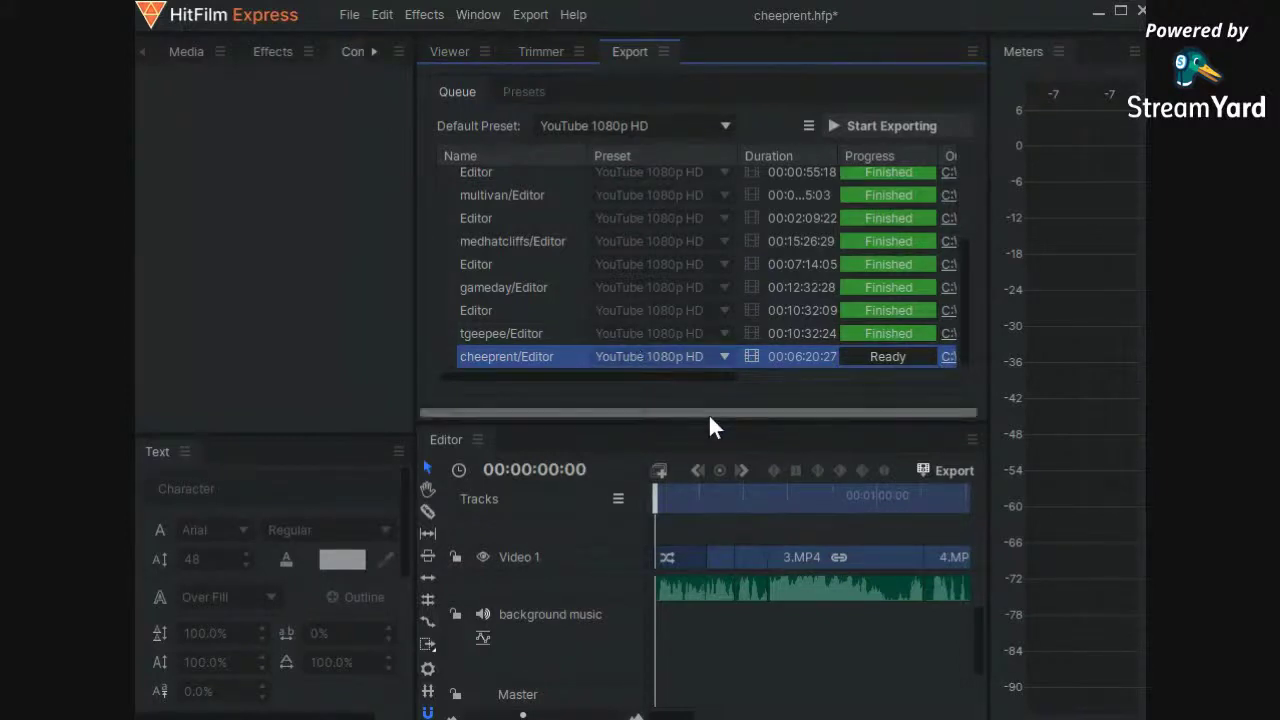
left_click_drag(708, 413, 831, 430)
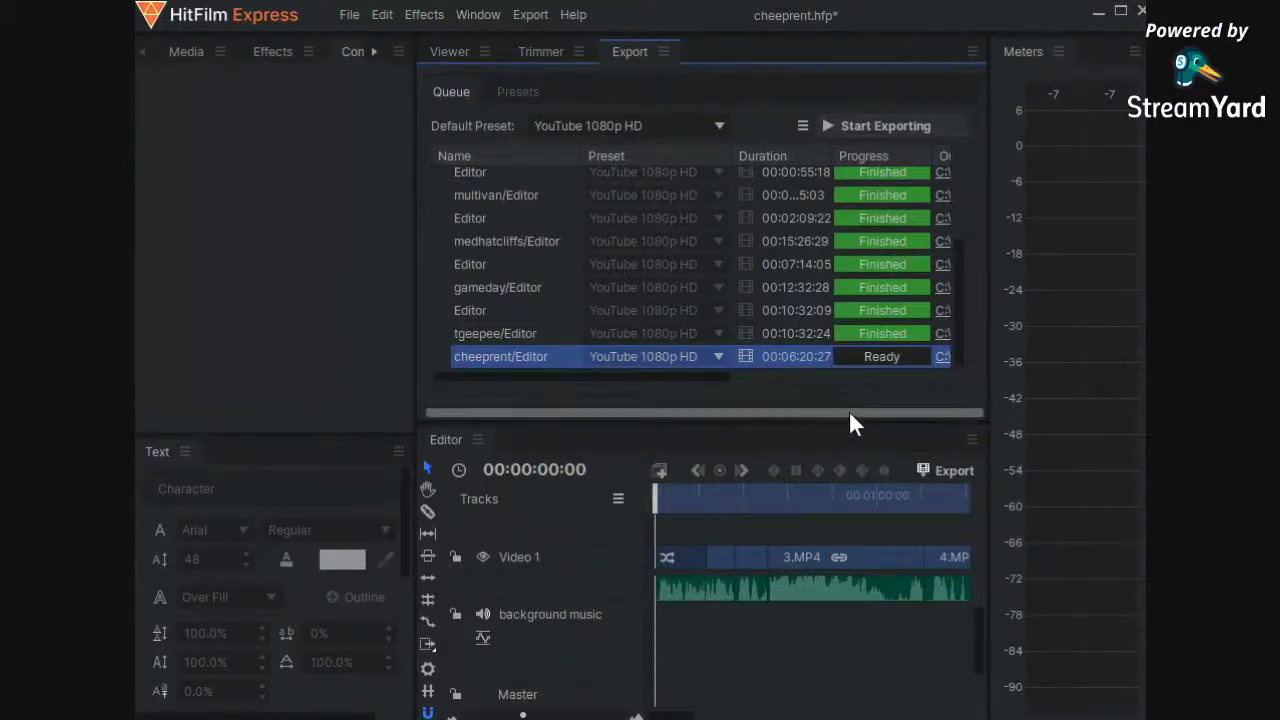
left_click(946, 362)
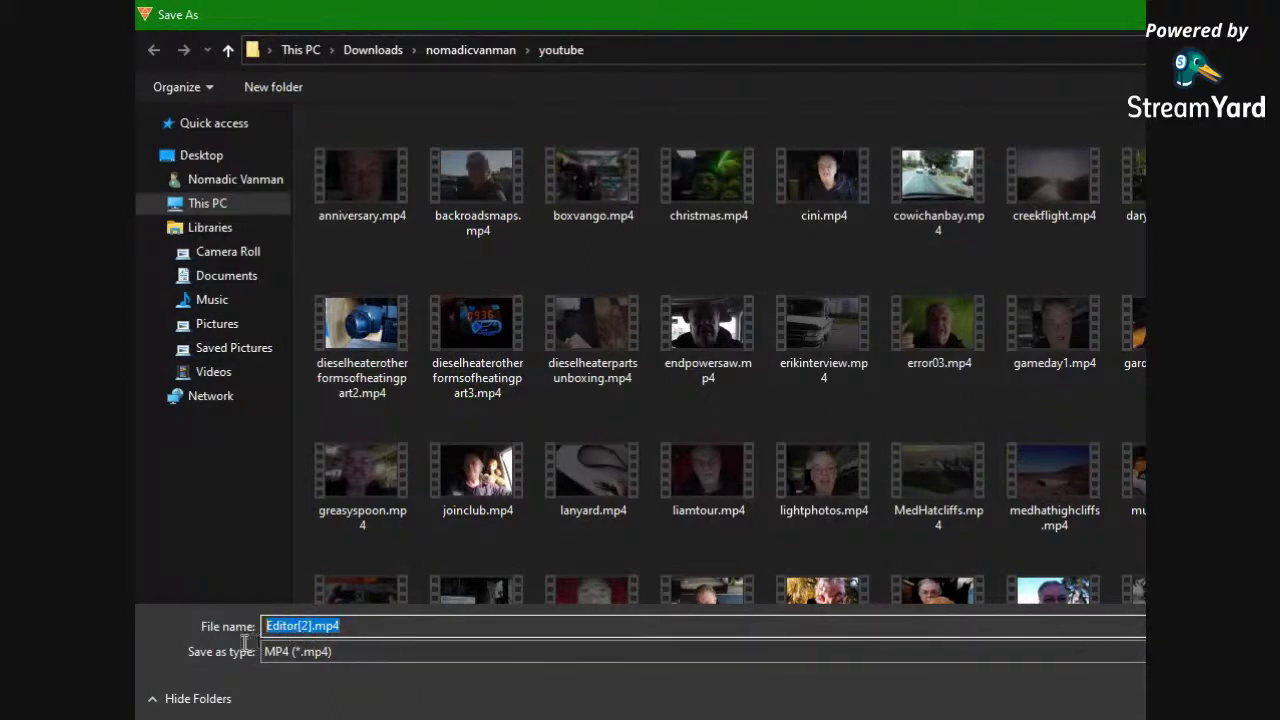
type("ch")
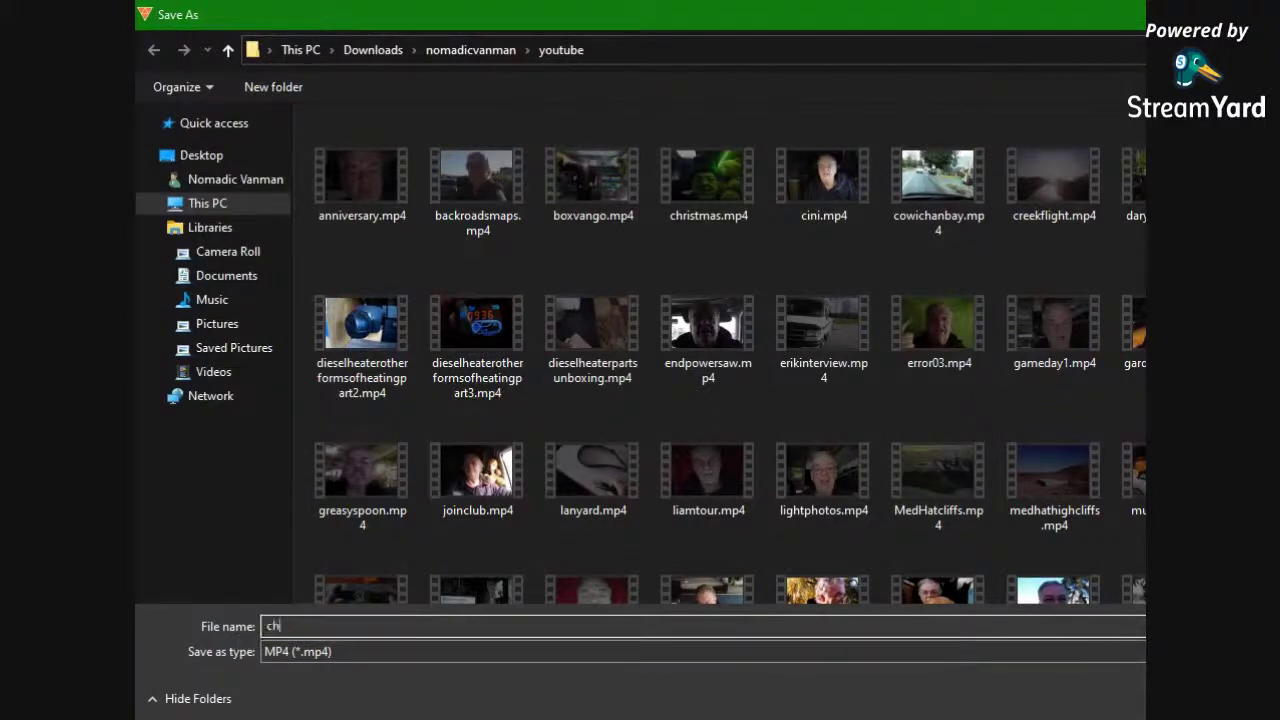
type("eeprent")
key("Return")
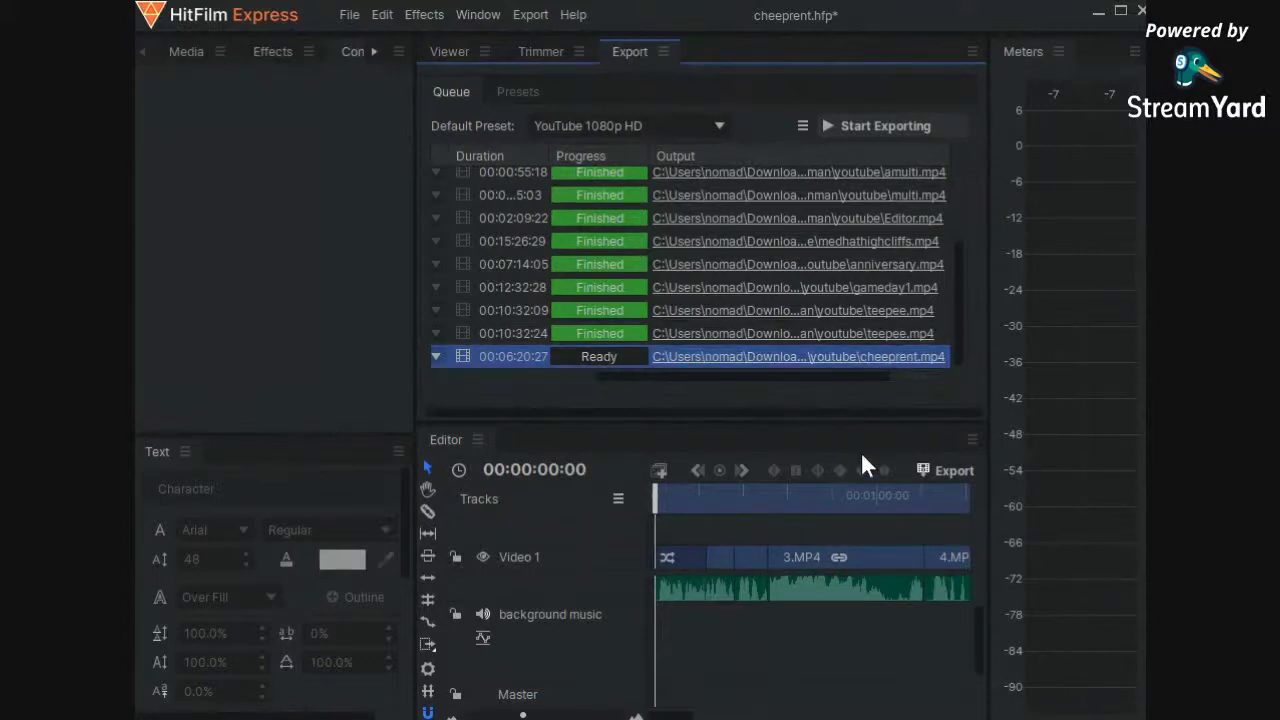
Start exporting the queued cheeprent task with the YouTube 1080p HD preset and check its progress
left_click(860, 125)
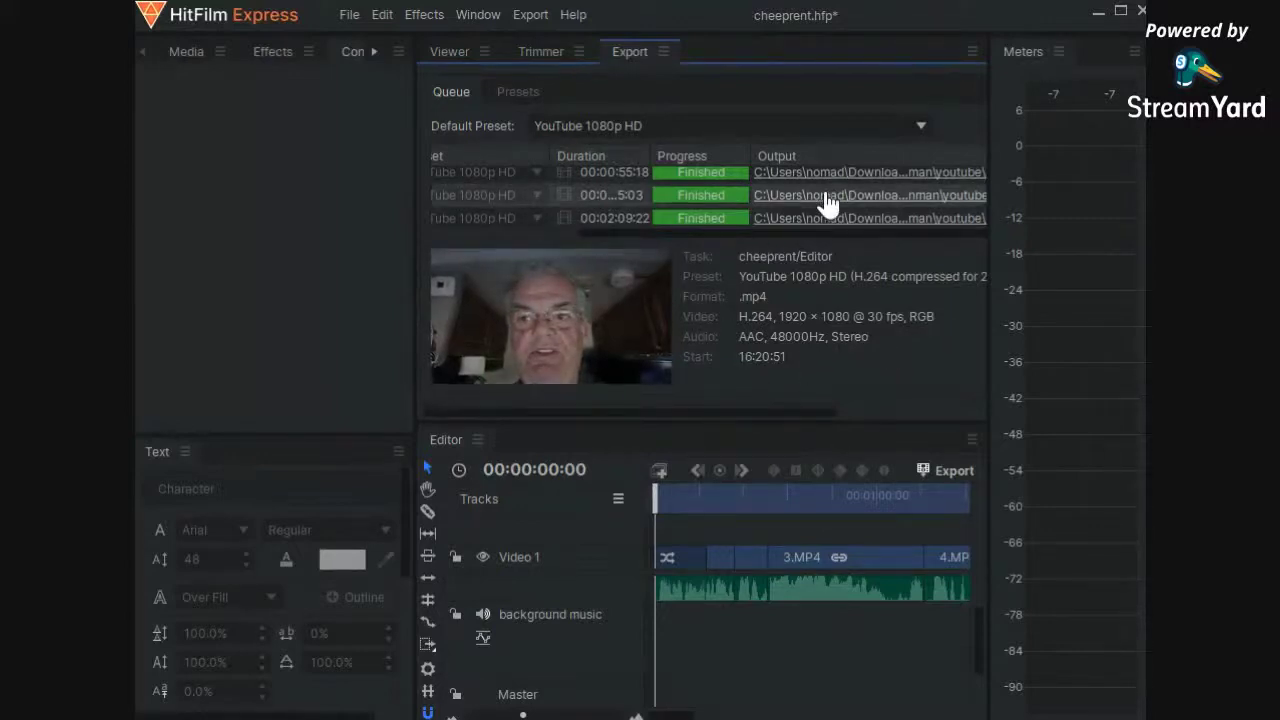
scroll(829, 206, "down", 3)
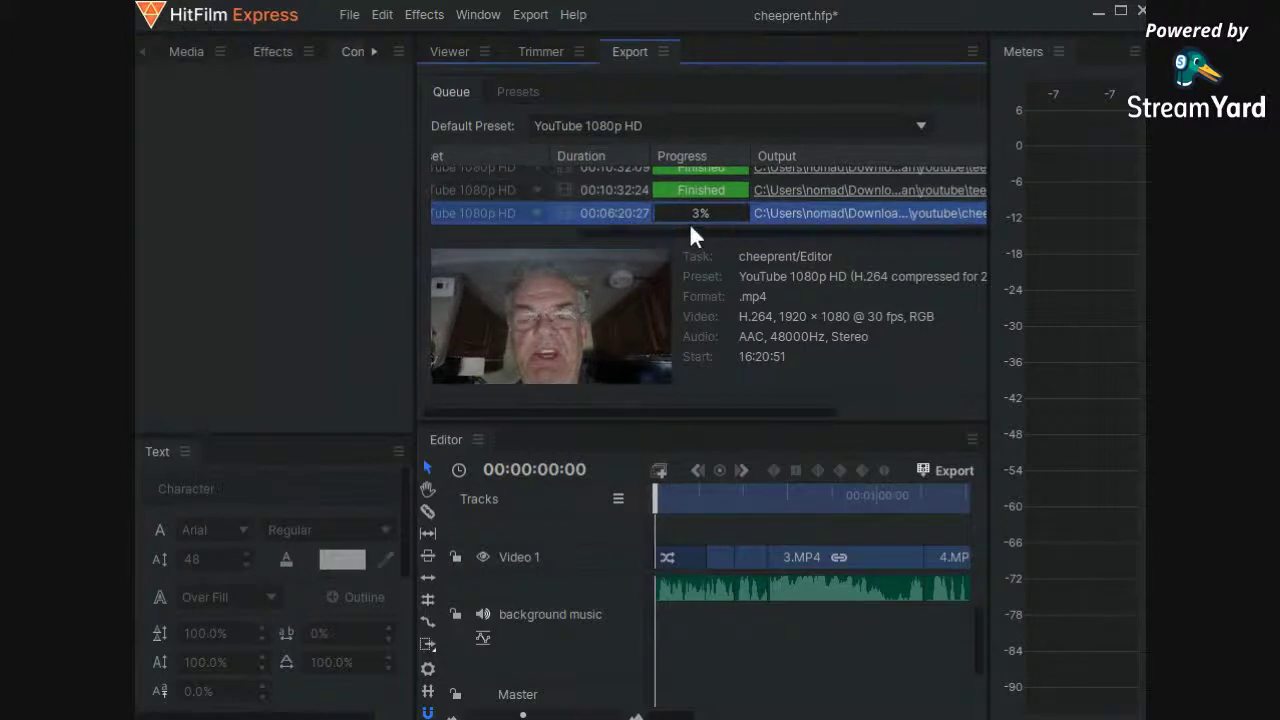